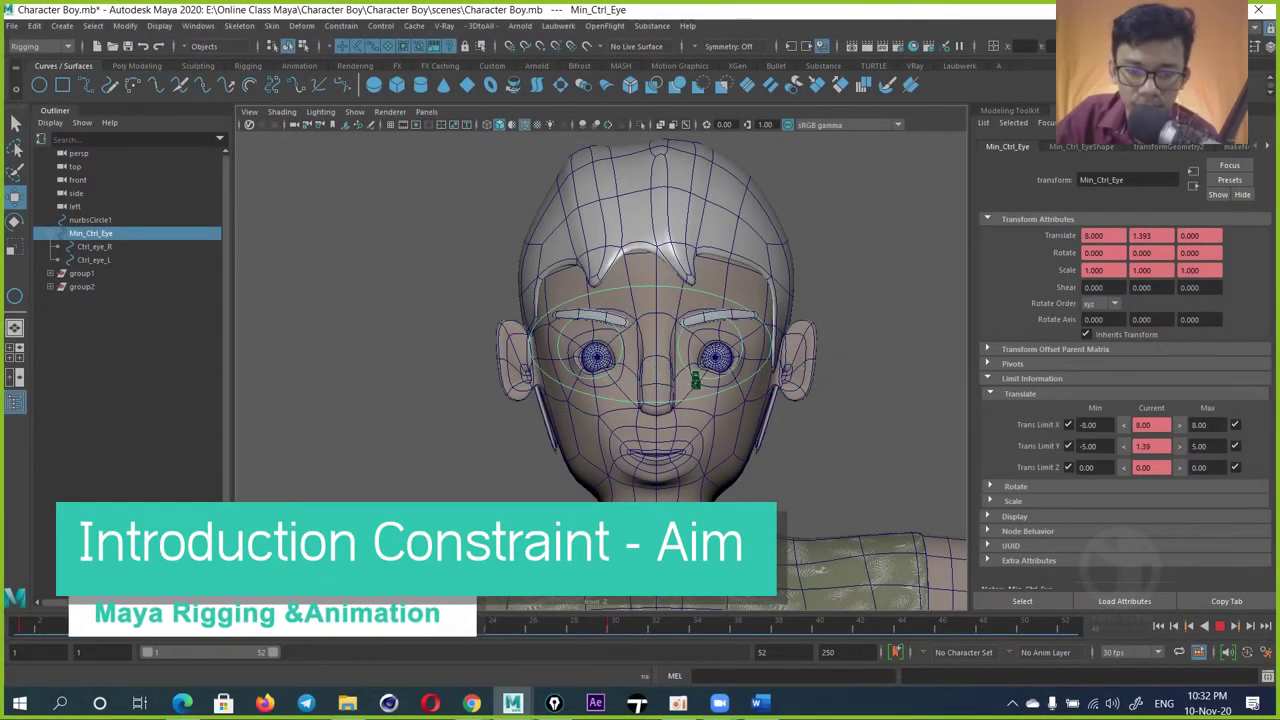
Step: Drag Min_Ctrl_Eye to test its translate limits, play its animation, then go to frame 10
mouse_move(612, 364)
mouse_down()
mouse_move(682, 305)
mouse_move(691, 234)
mouse_up()
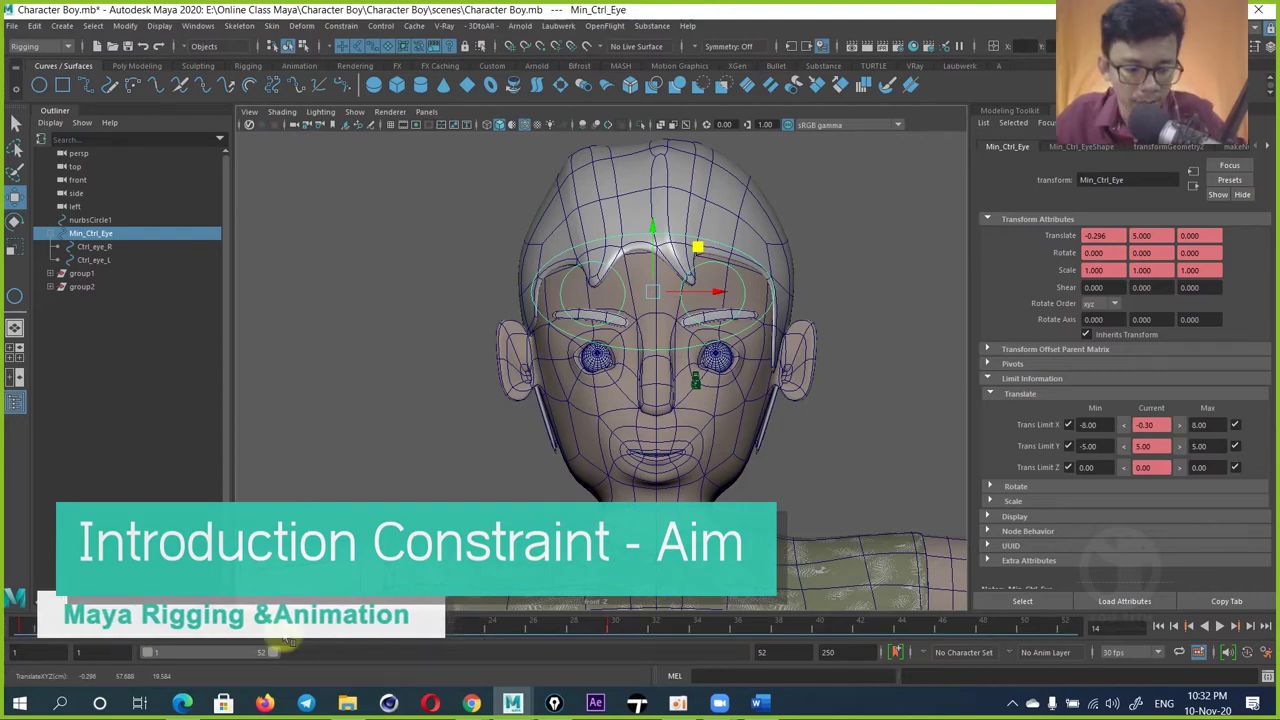
key(alt+v)
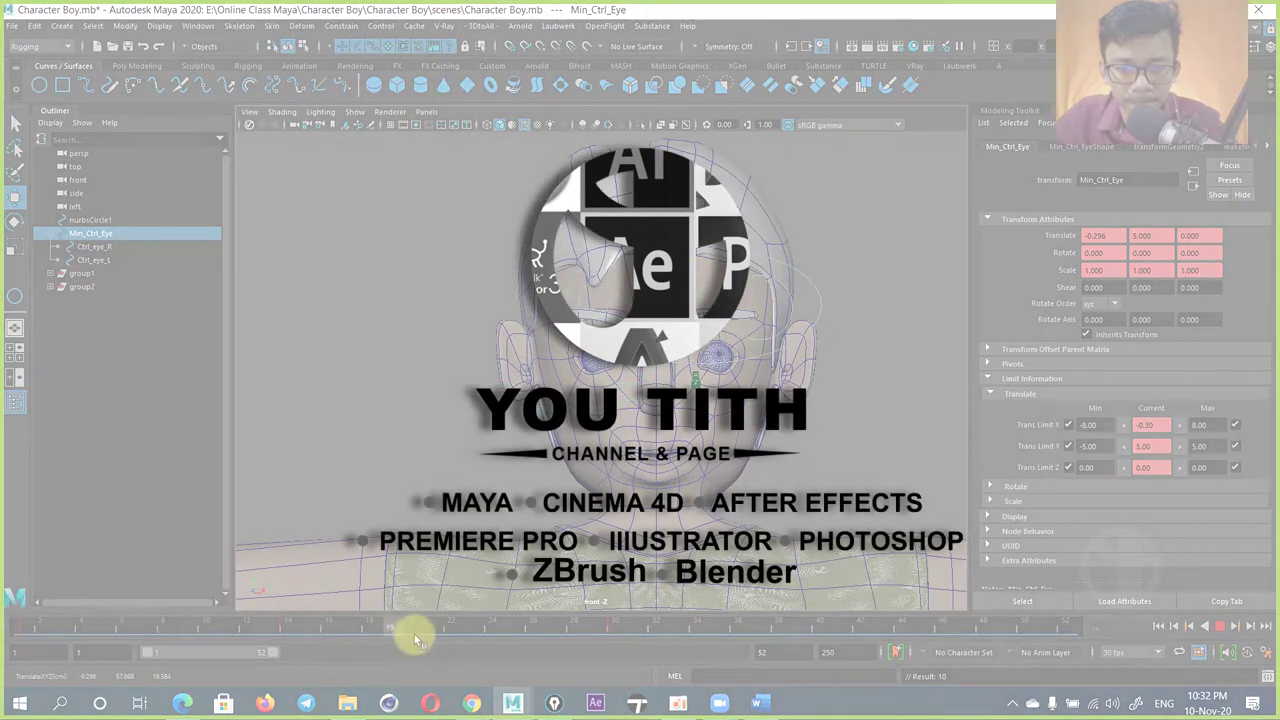
key(alt+v)
key(alt+v)
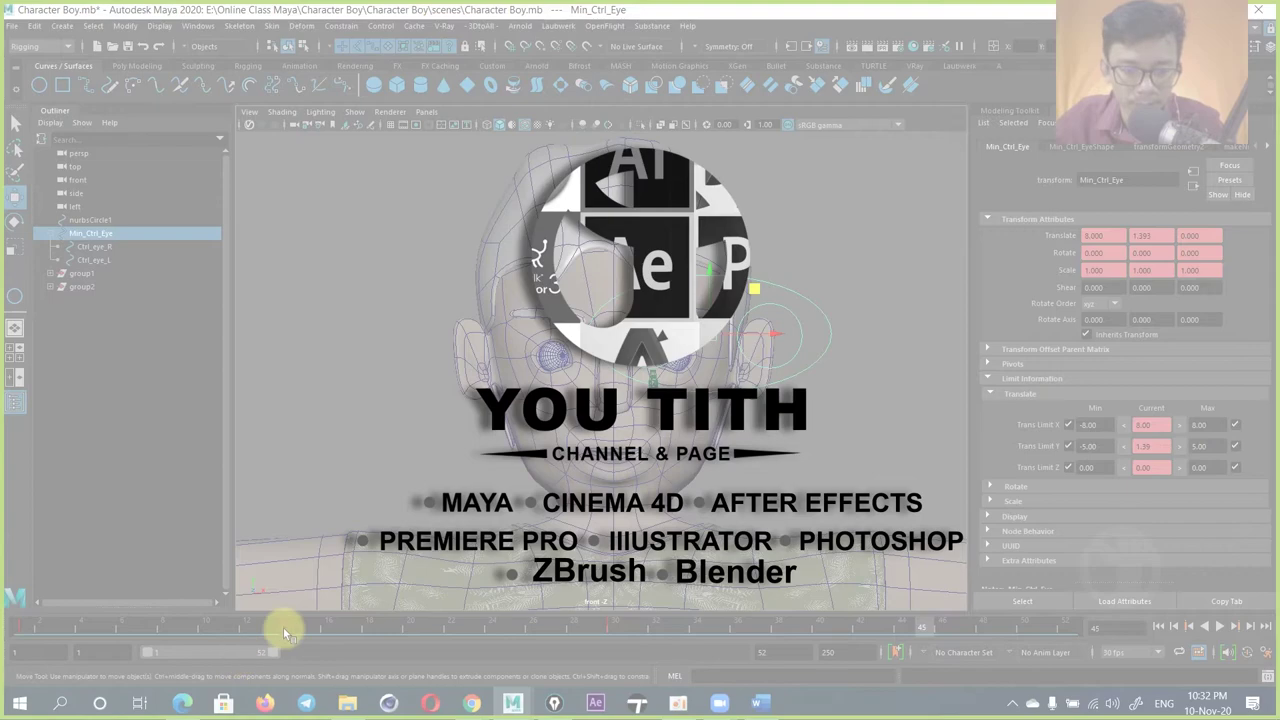
click(207, 625)
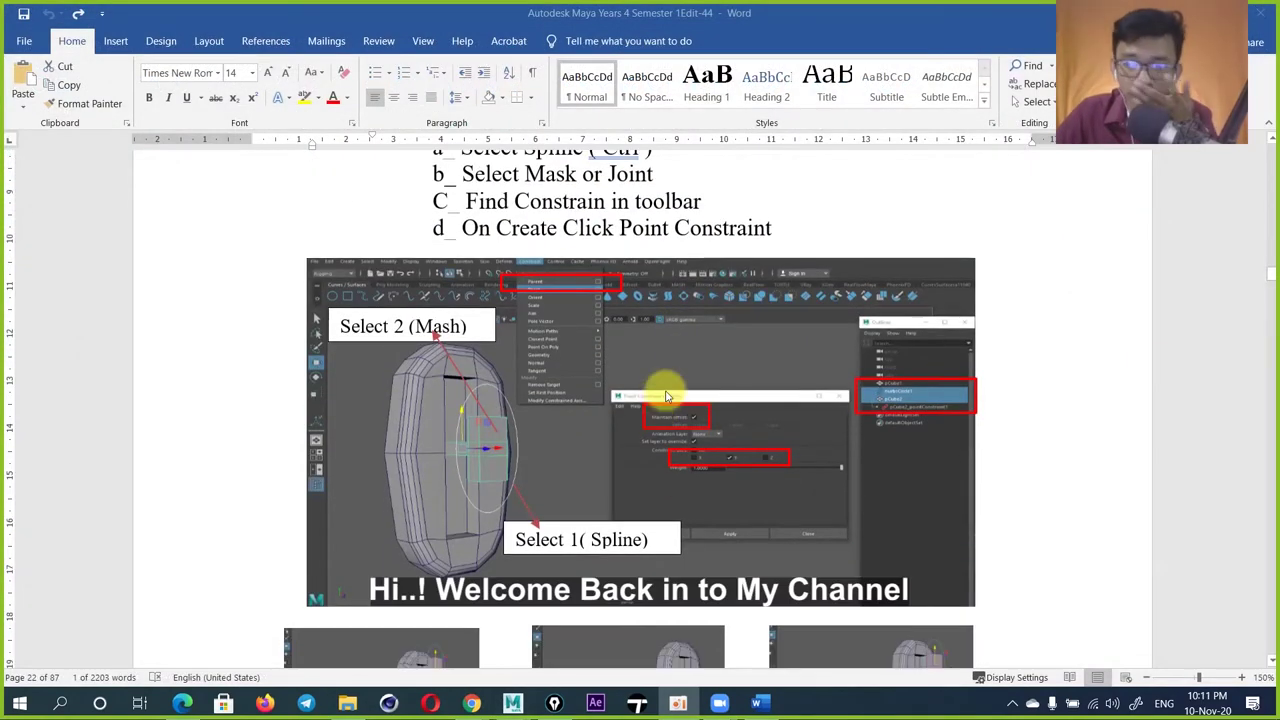
Step: Scroll the lesson back up to the IV. Constraint list on page 22
scroll(663, 405, down, 5)
scroll(660, 392, down, 3)
scroll(665, 390, down, 4)
scroll(665, 380, up, 1)
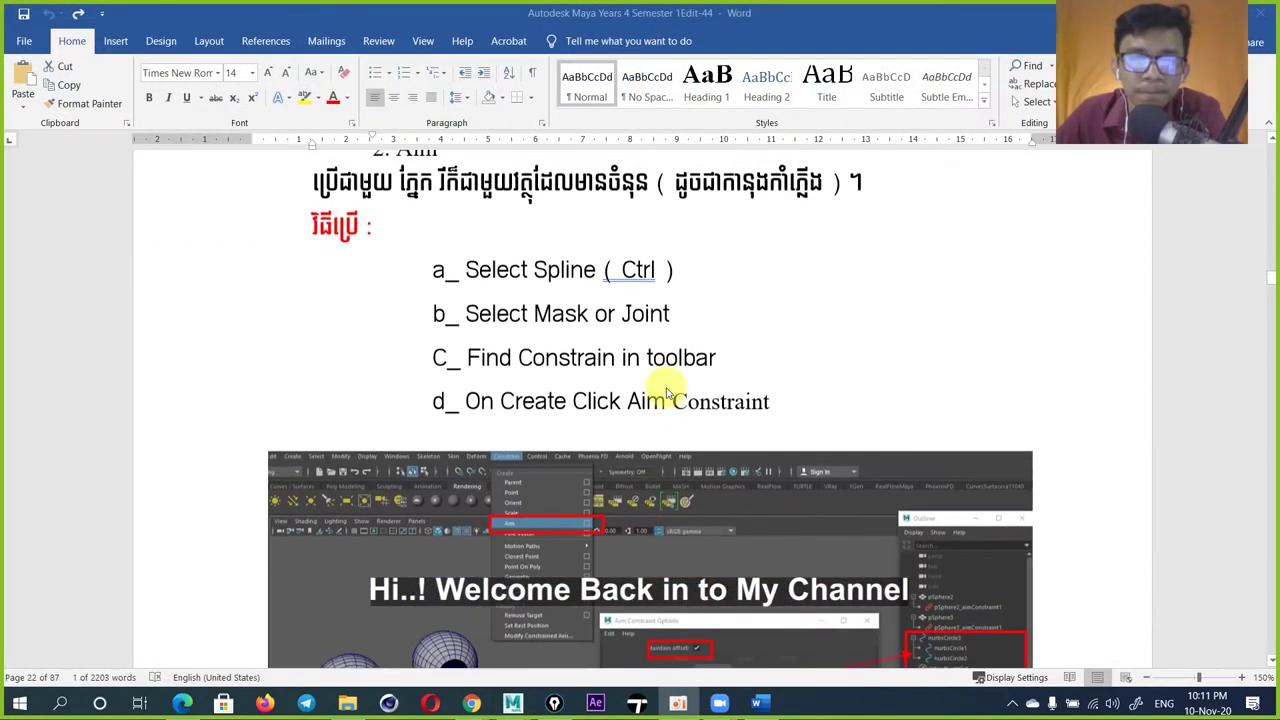
scroll(663, 389, up, 3)
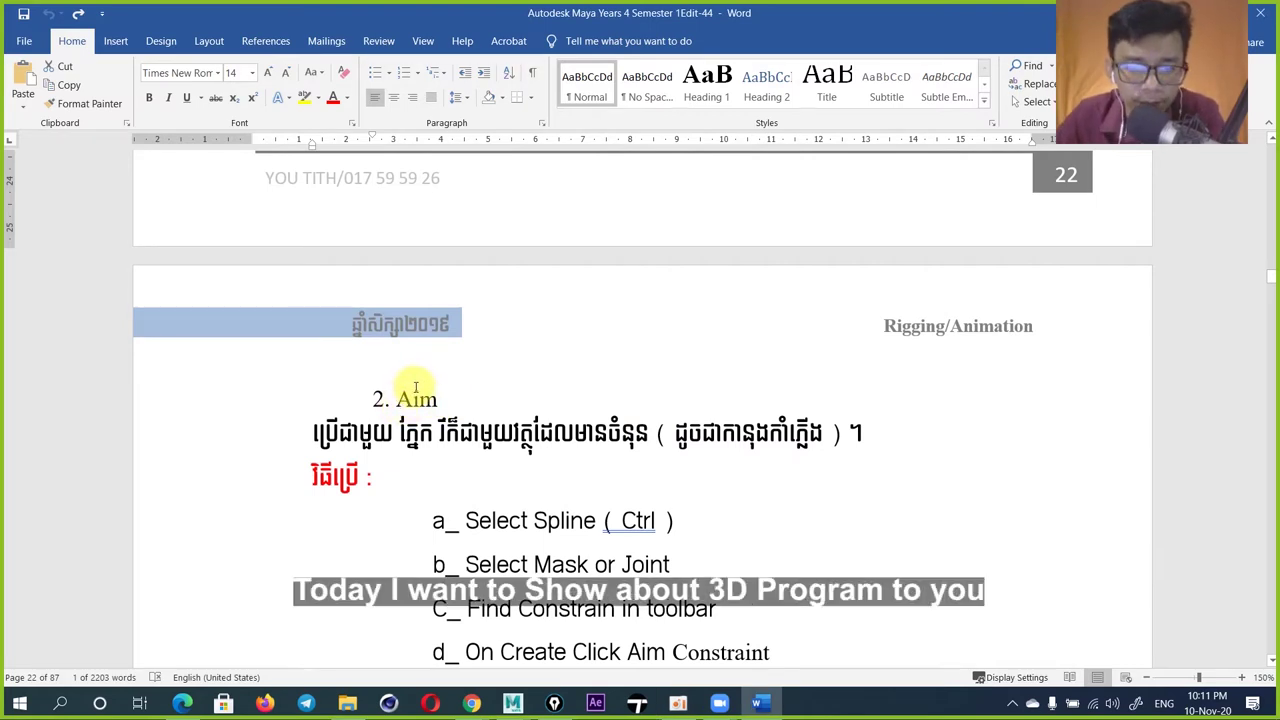
scroll(529, 392, up, 3)
scroll(539, 390, up, 3)
scroll(539, 390, up, 3)
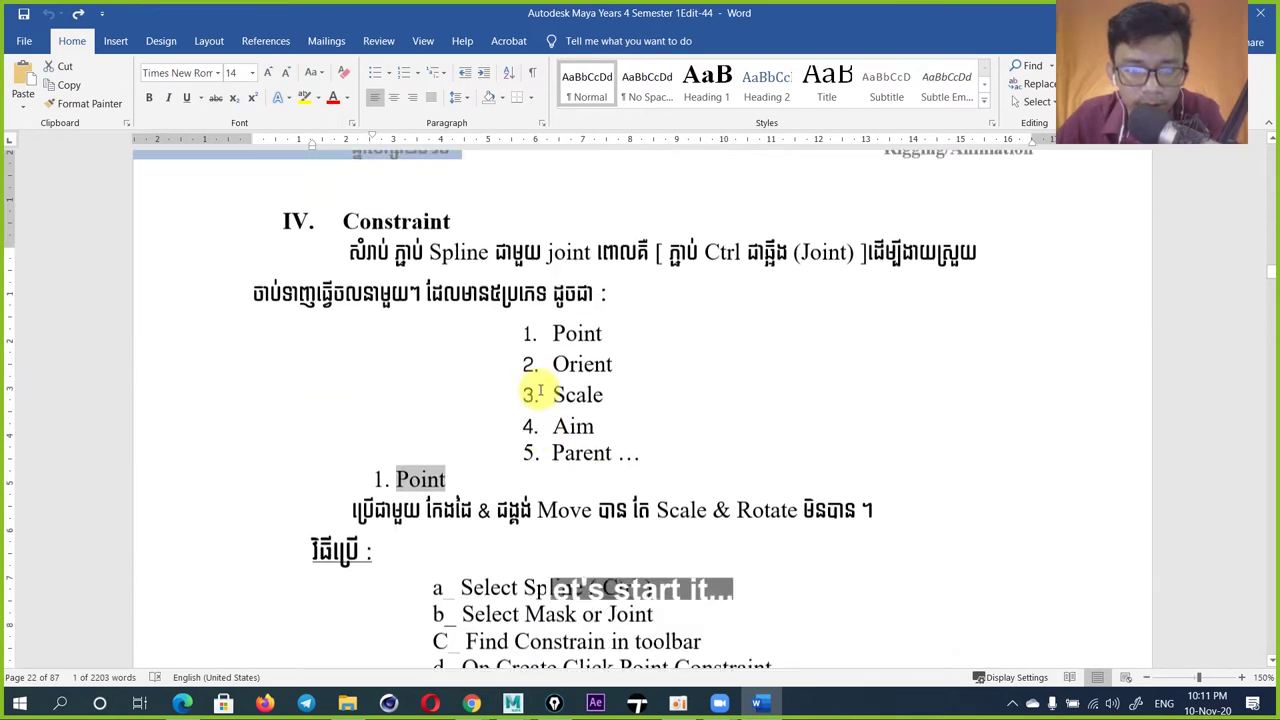
scroll(539, 390, up, 1)
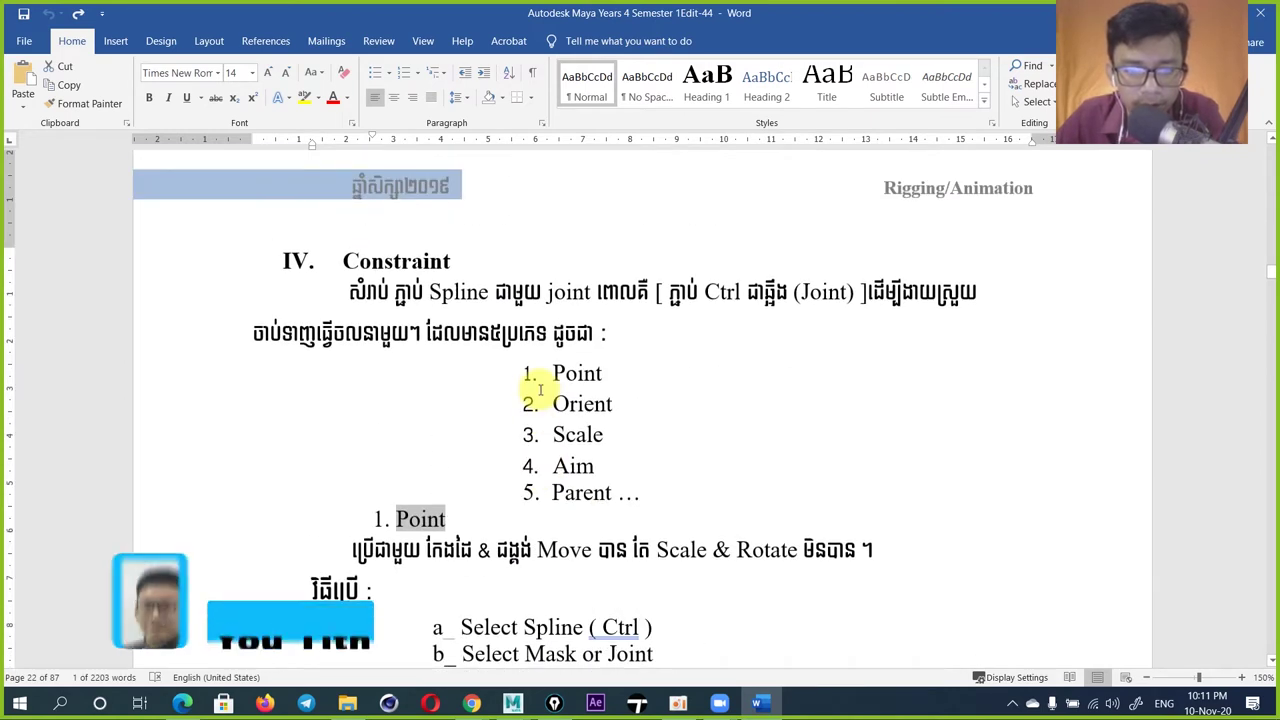
scroll(540, 390, up, 3)
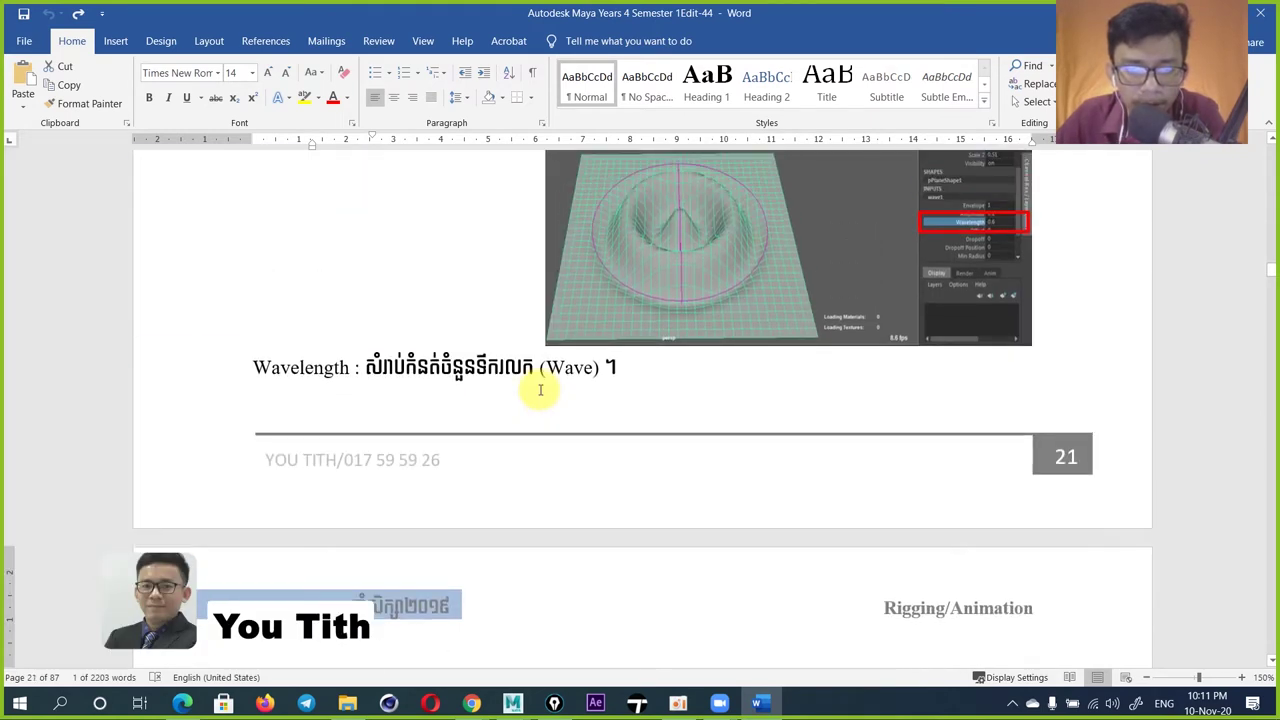
Step: Scroll down past the Point constraint figures to page 23's 2. Aim section
scroll(540, 390, down, 3)
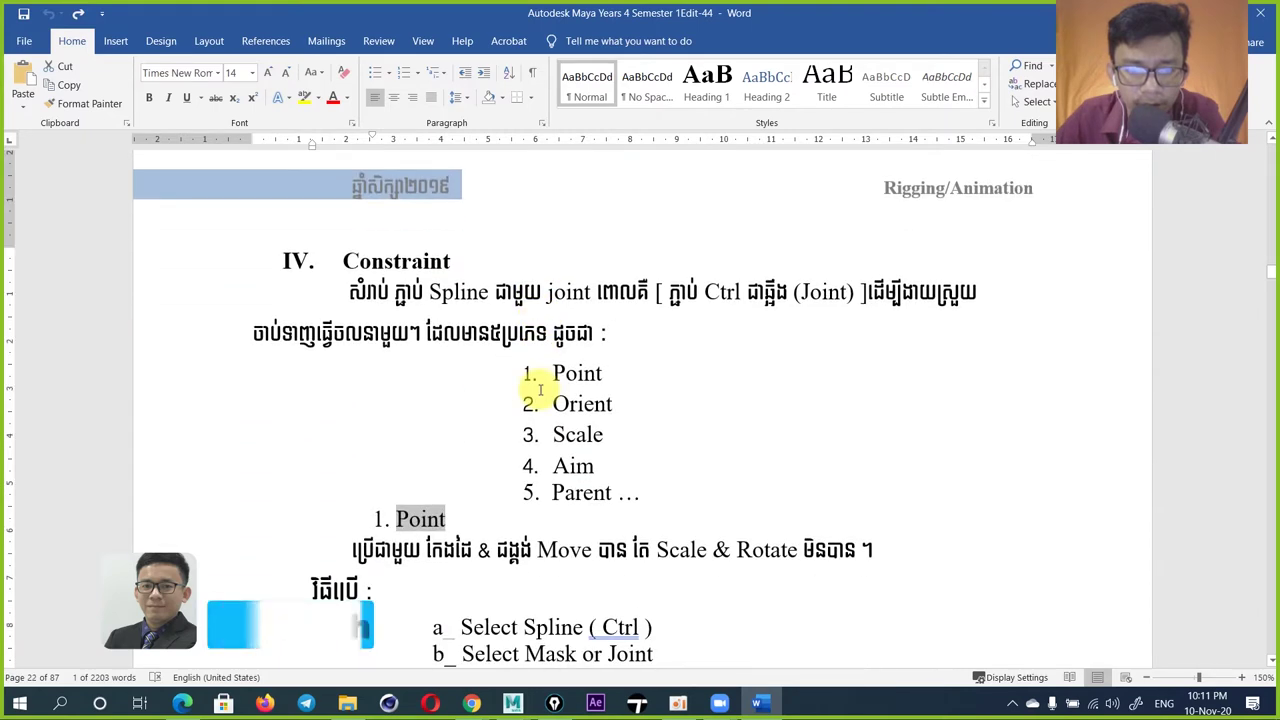
scroll(543, 388, down, 2)
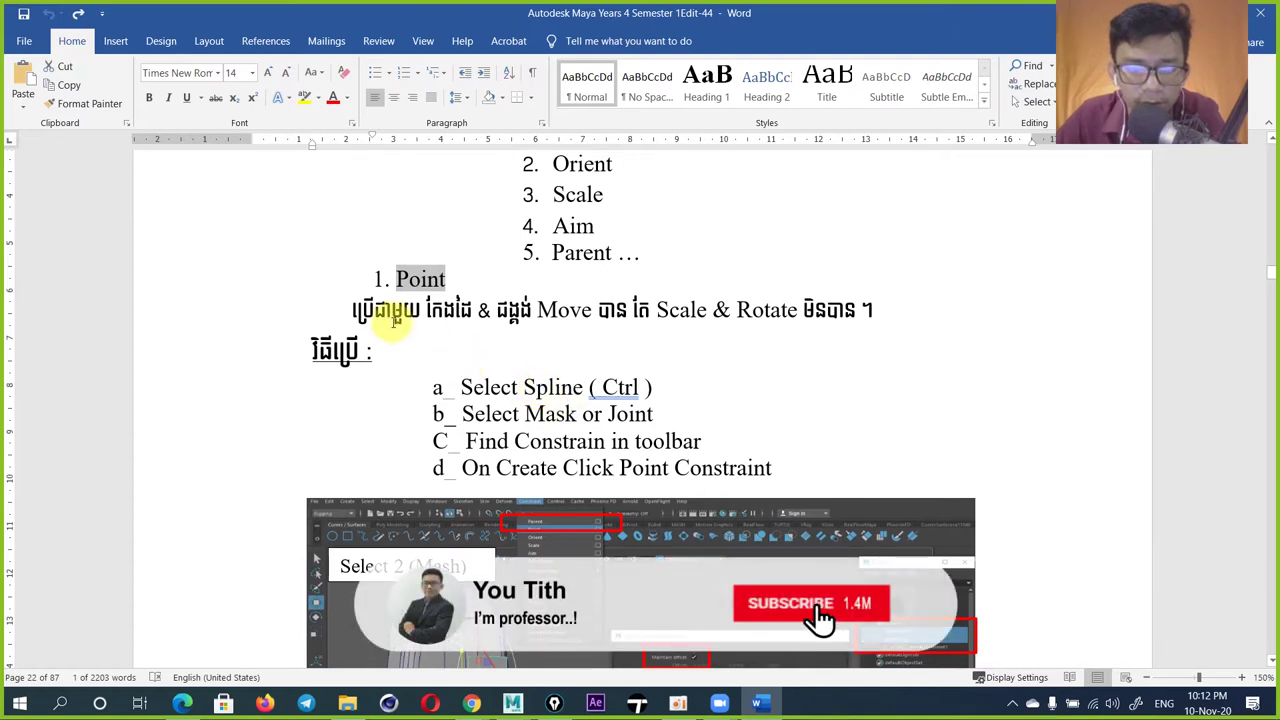
scroll(450, 370, down, 2)
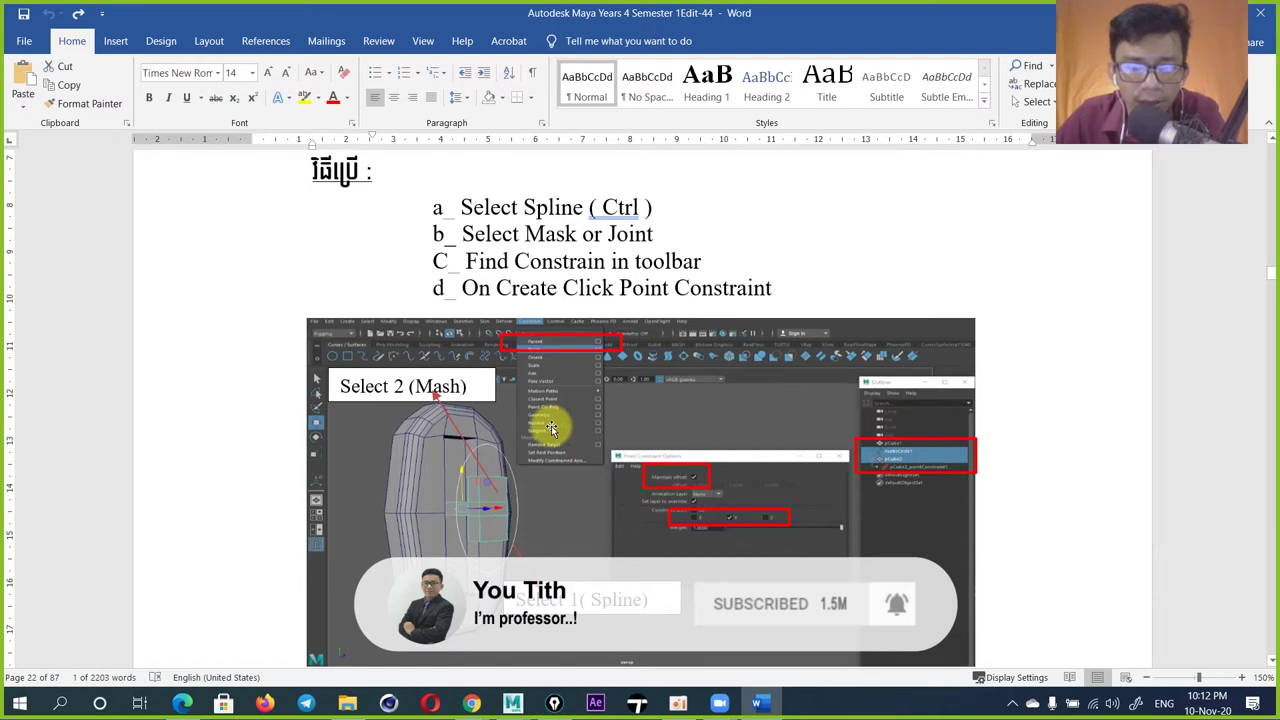
scroll(553, 434, down, 1)
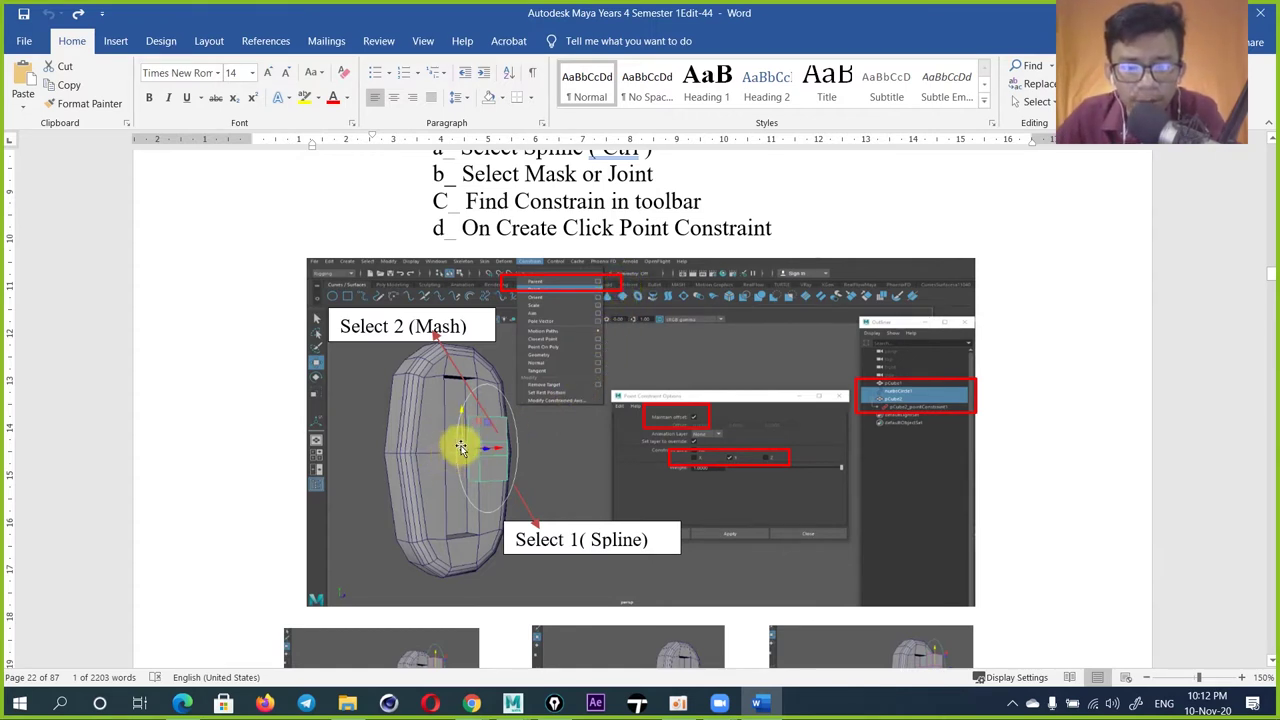
scroll(473, 440, down, 5)
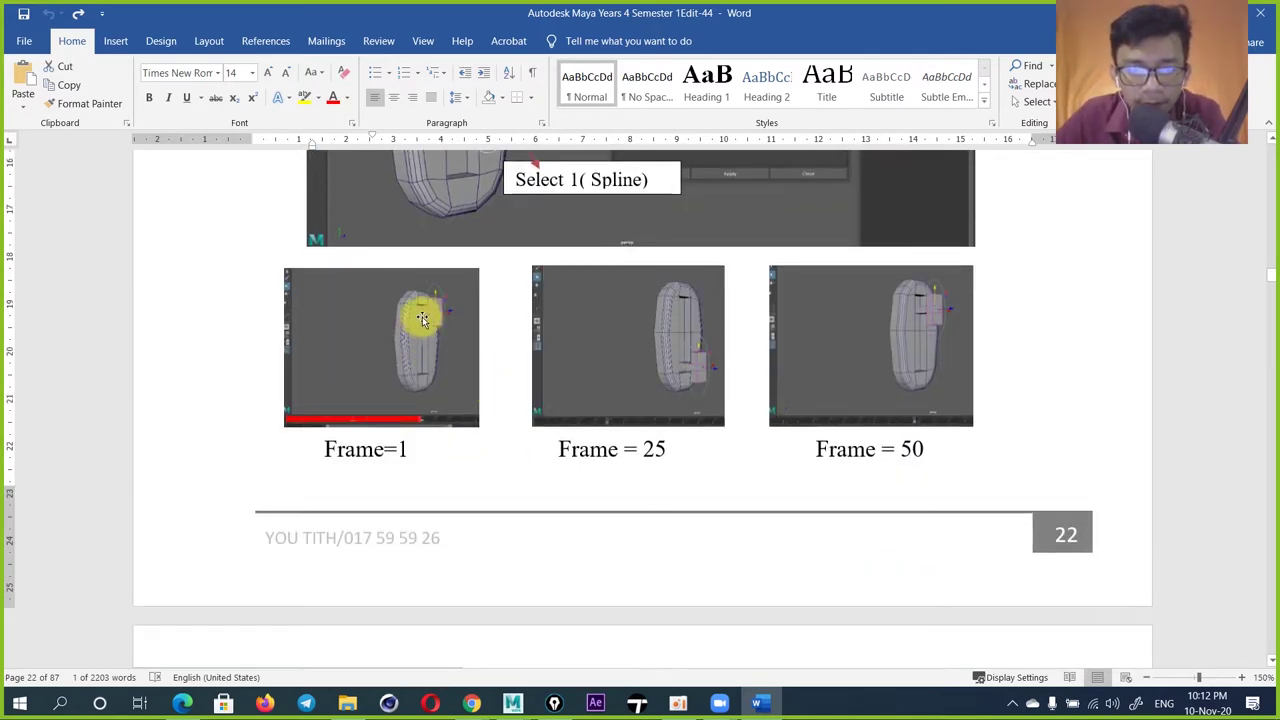
scroll(679, 360, down, 3)
Step: Select the 2. Aim heading and its Khmer description sentence
scroll(680, 357, down, 1)
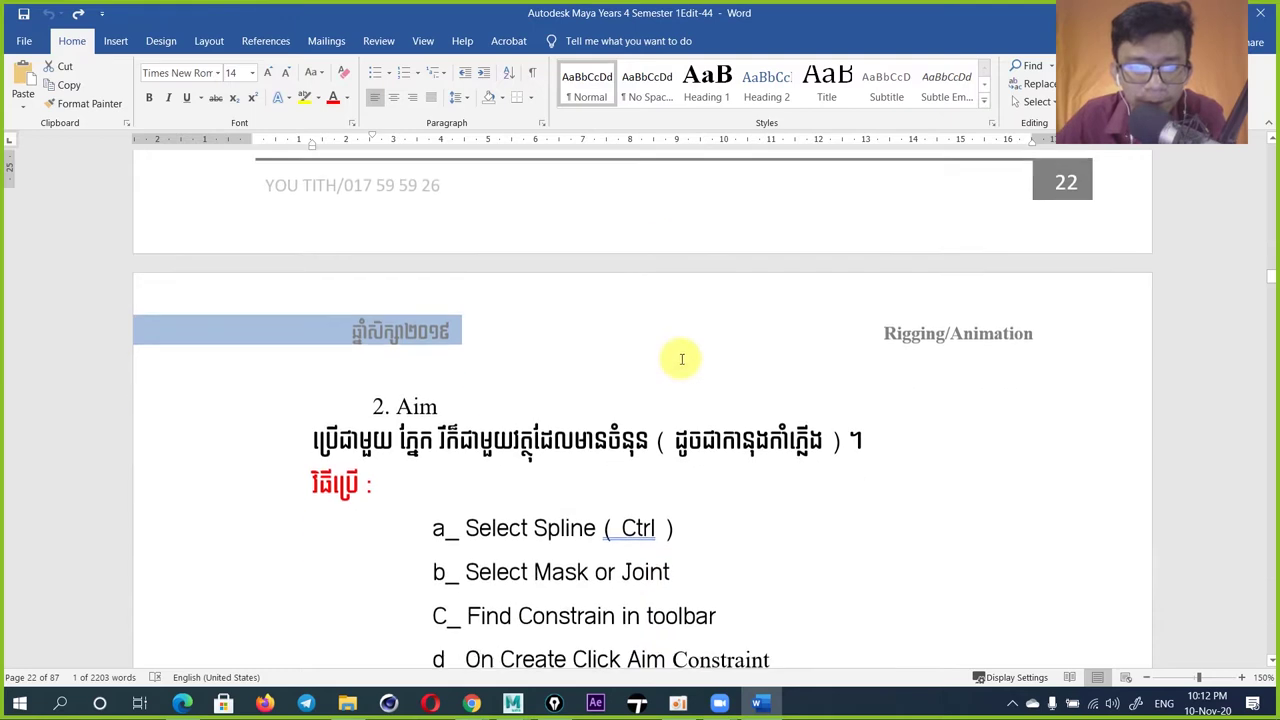
scroll(680, 357, down, 1)
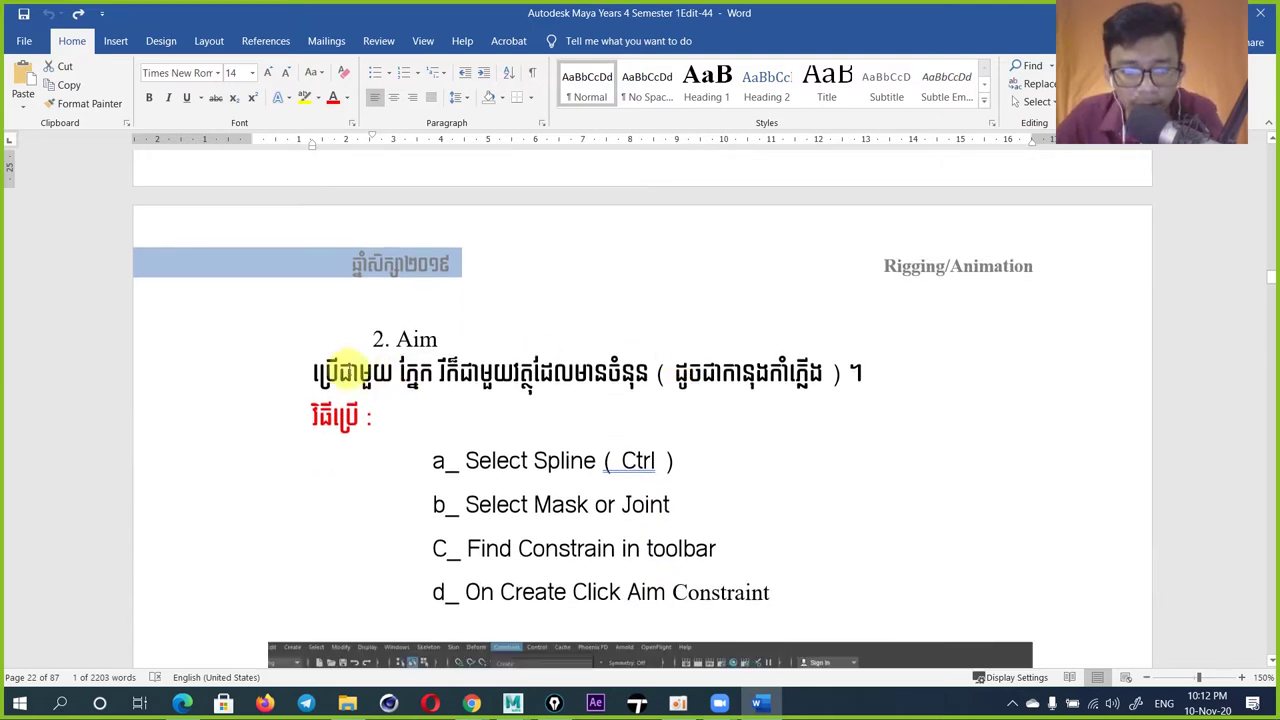
drag(378, 339, 466, 337)
drag(313, 371, 779, 374)
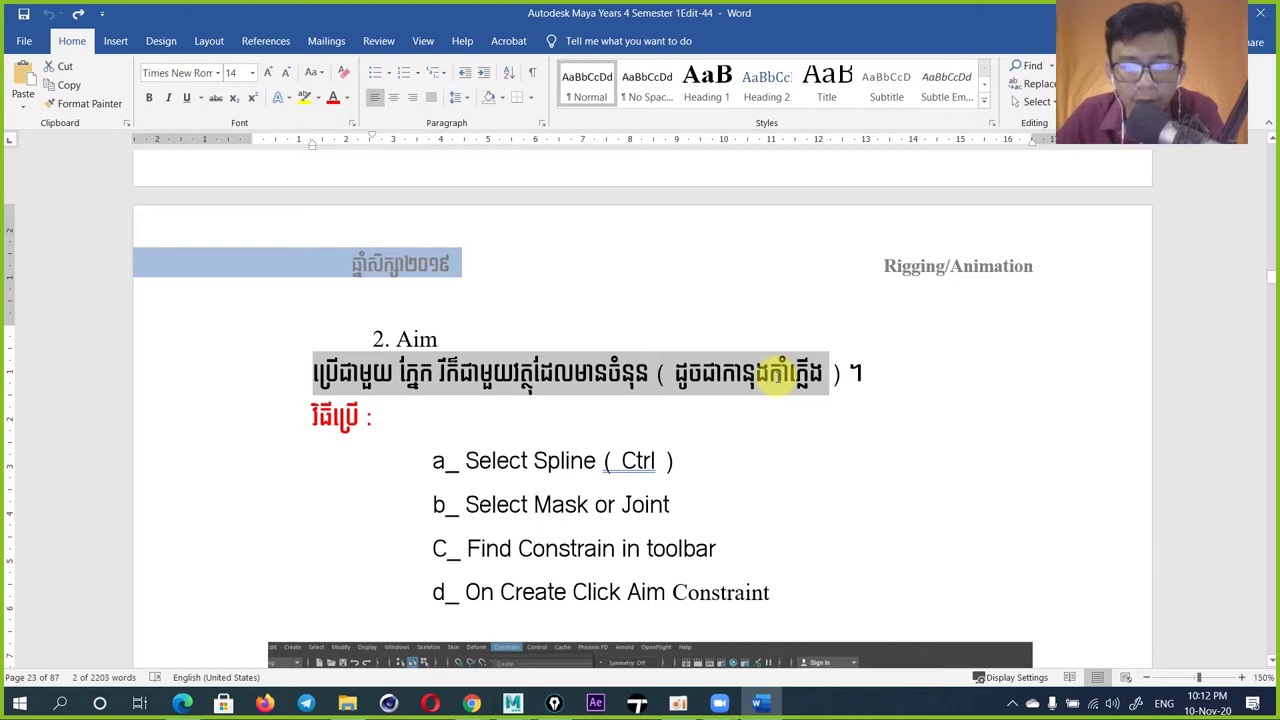
drag(779, 378, 776, 385)
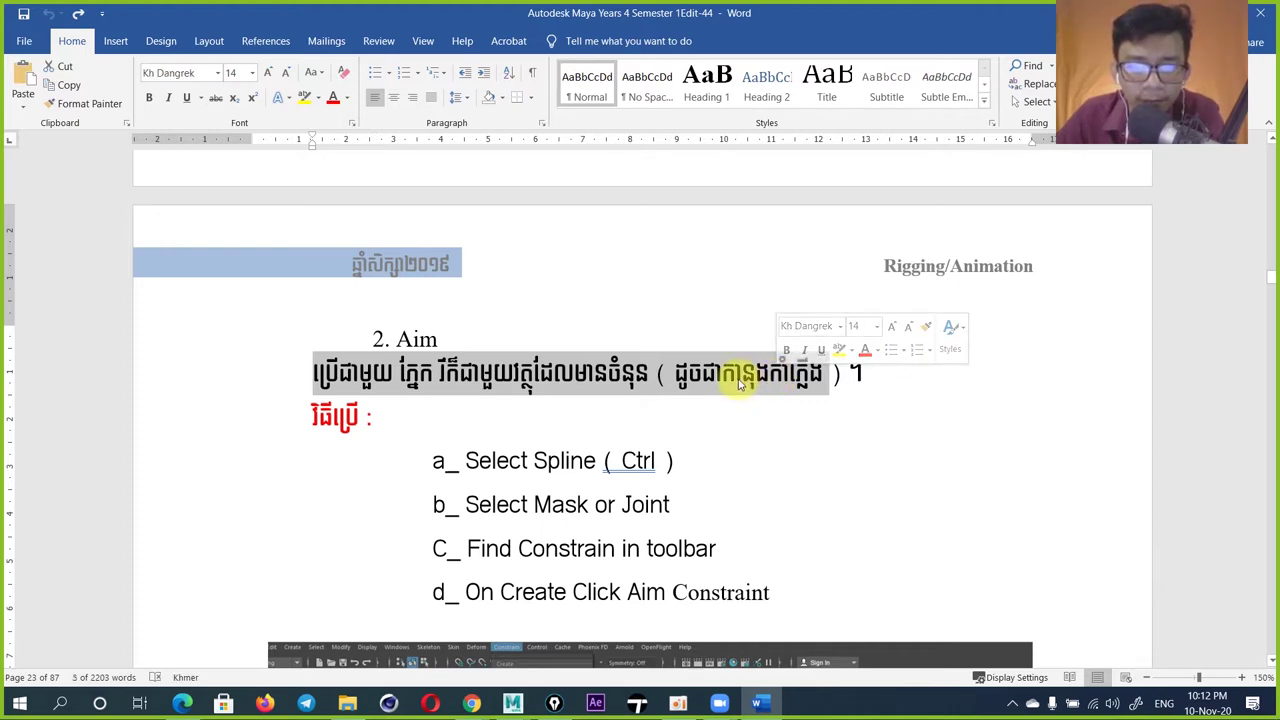
Step: Scroll down to the Aim Constraint Options screenshot and the three eye example frames
scroll(740, 378, down, 3)
scroll(629, 457, down, 1)
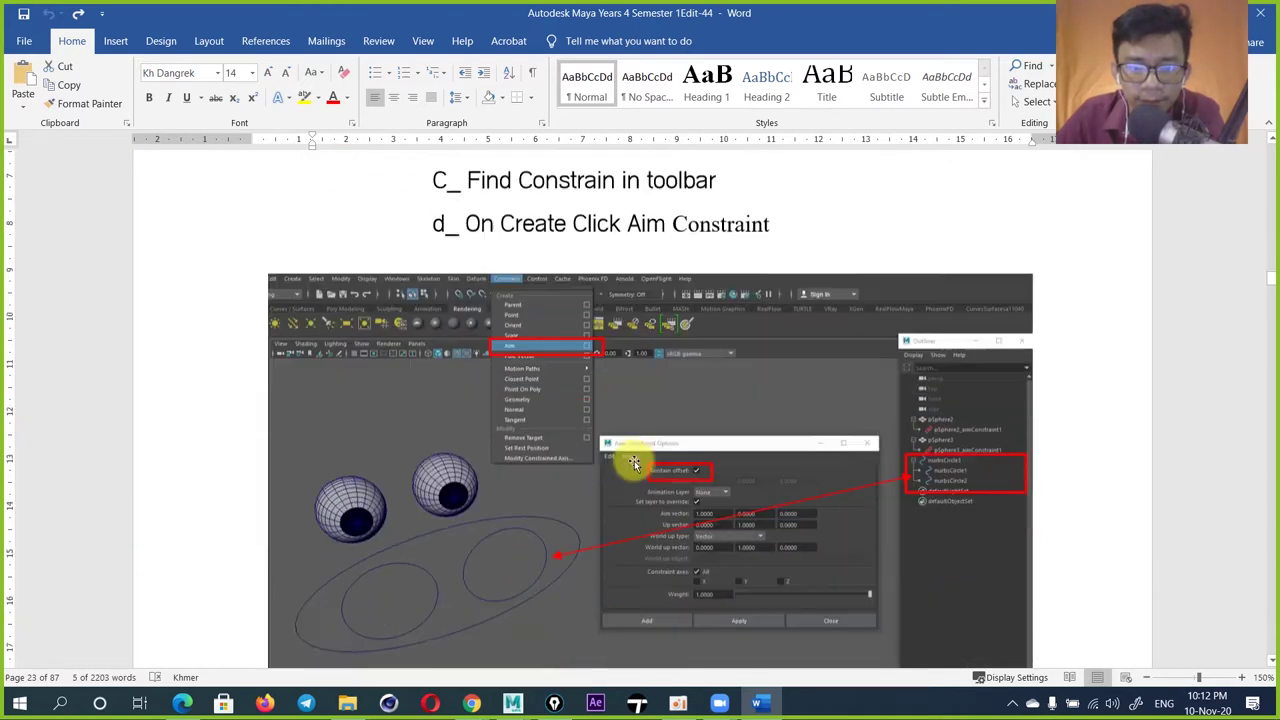
scroll(638, 463, down, 1)
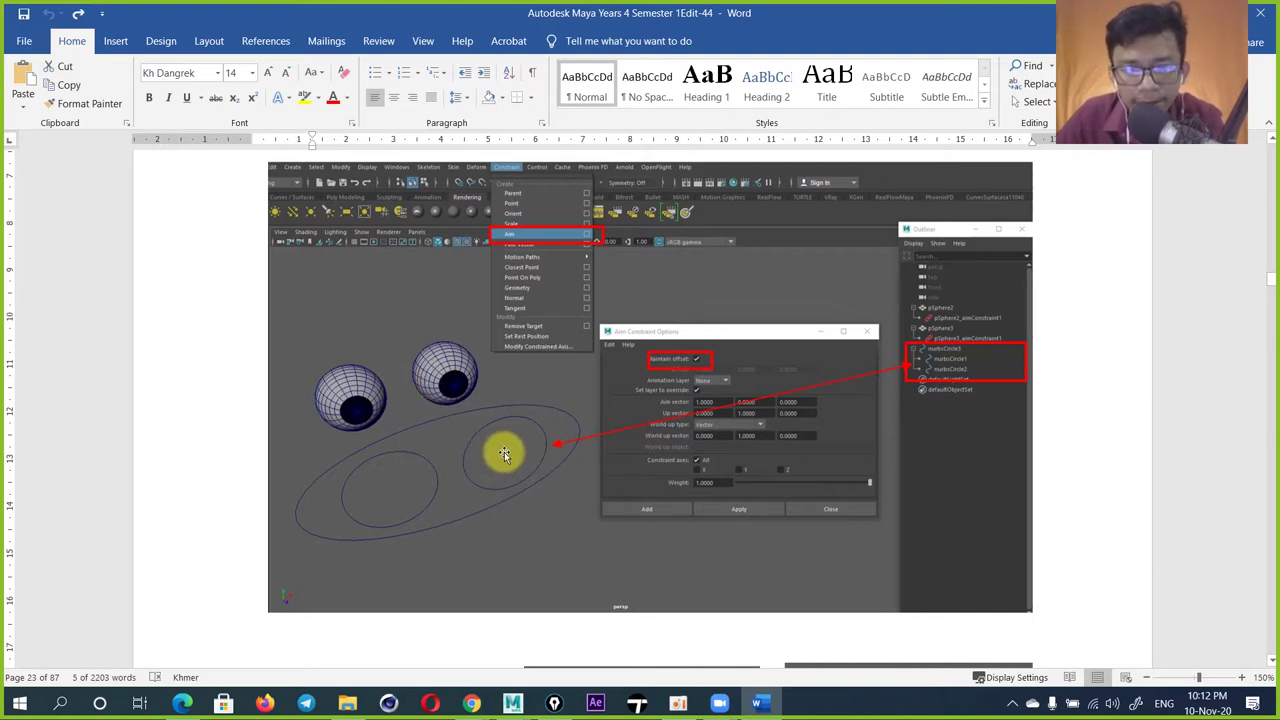
scroll(502, 452, down, 5)
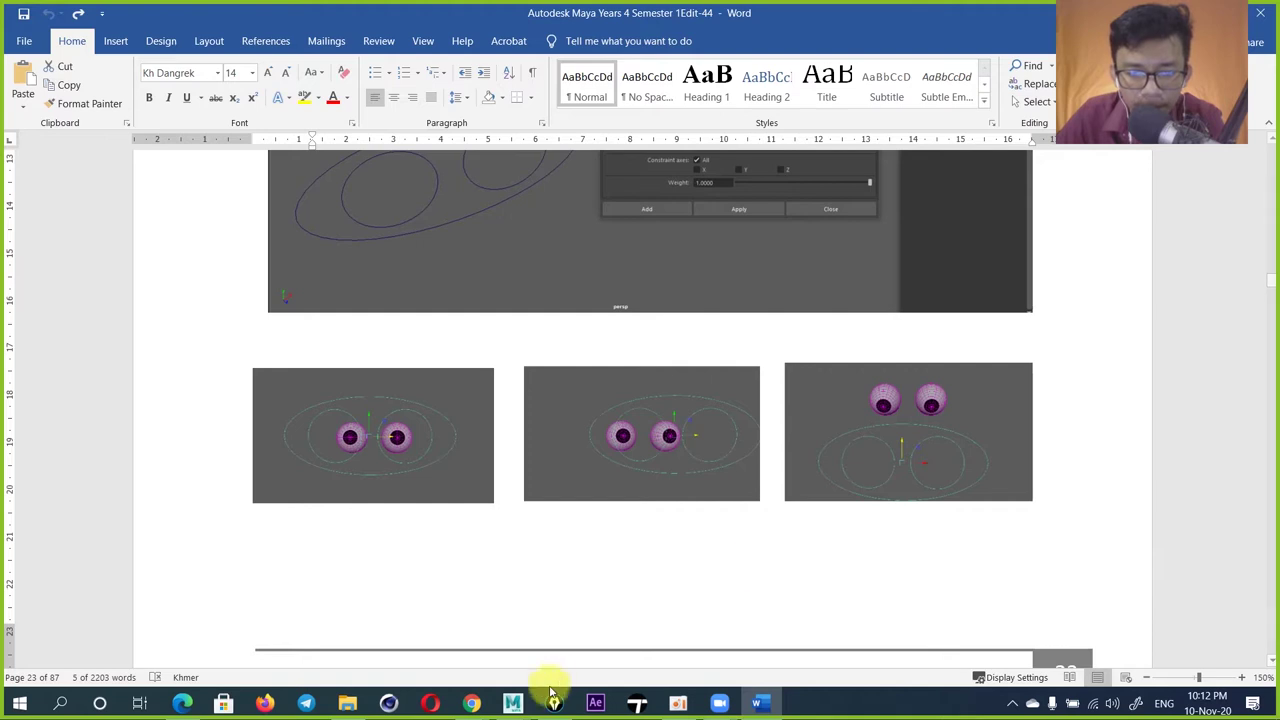
Step: Back in Maya, start a new scene without saving the old one
mouse_move(512, 703)
click(600, 630)
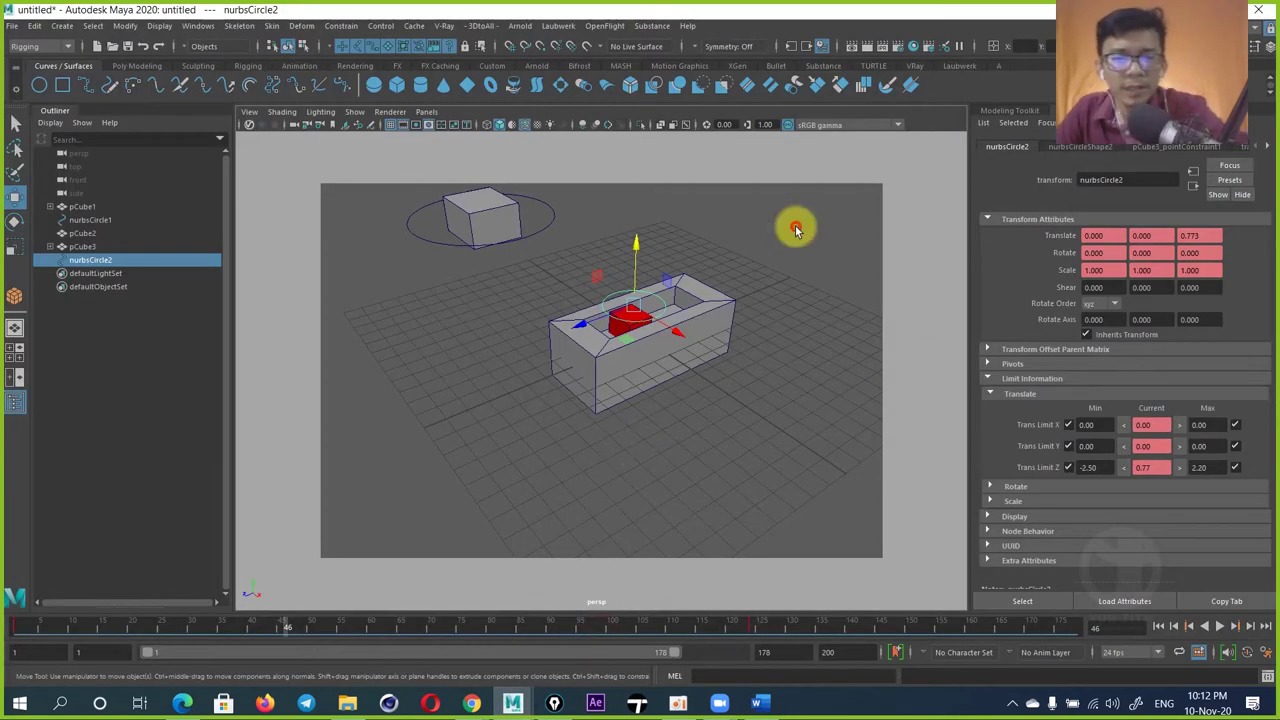
click(757, 264)
key(ctrl+n)
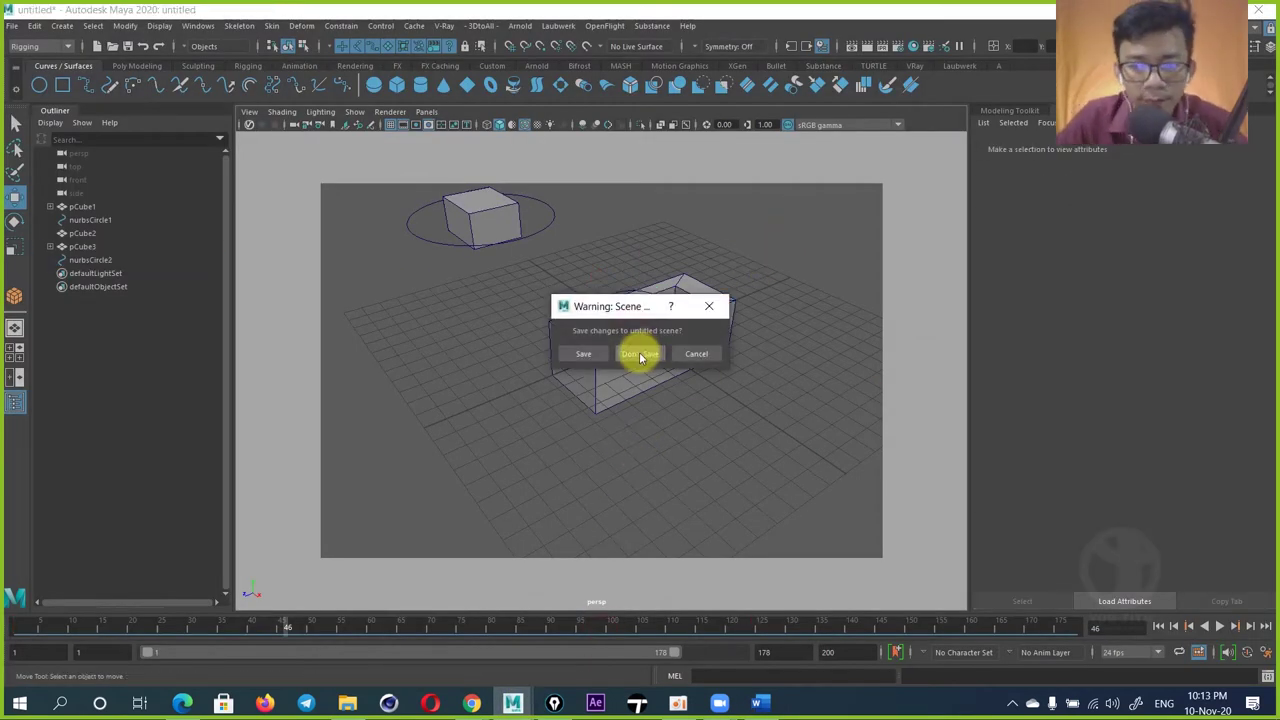
click(640, 353)
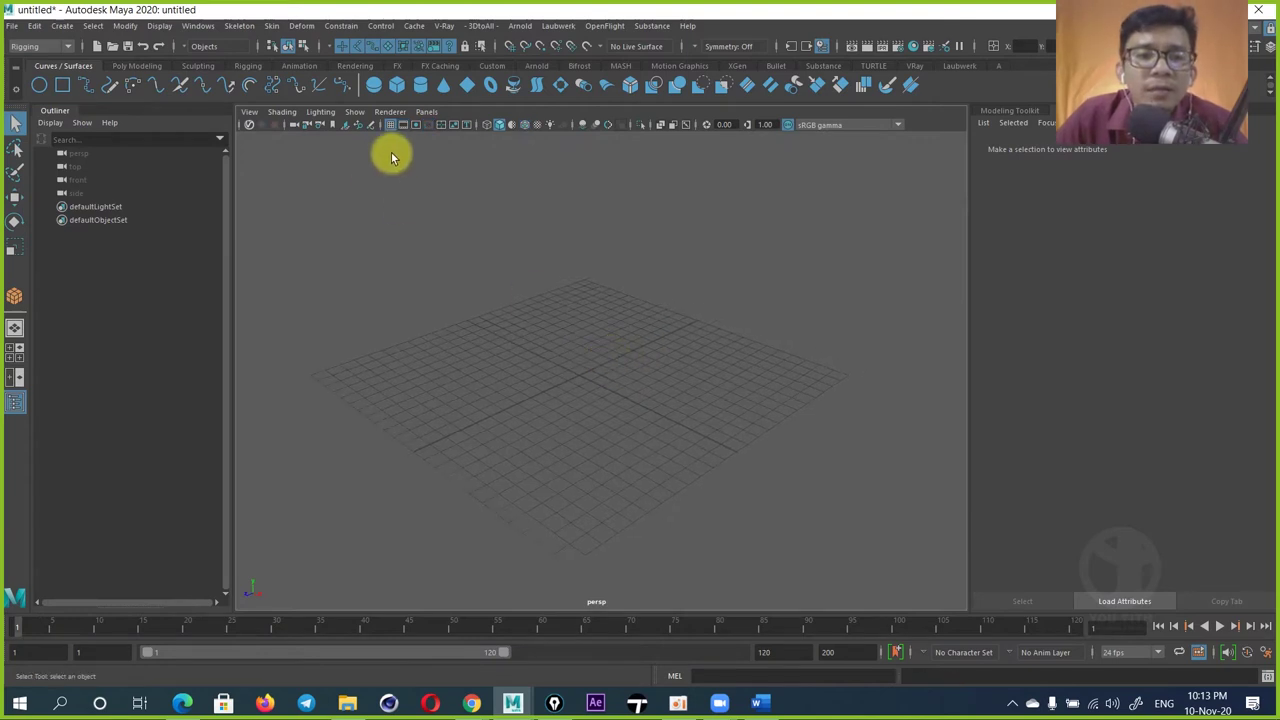
Step: Show the Resolution Gate and switch the viewport to the top view, recentred
click(404, 127)
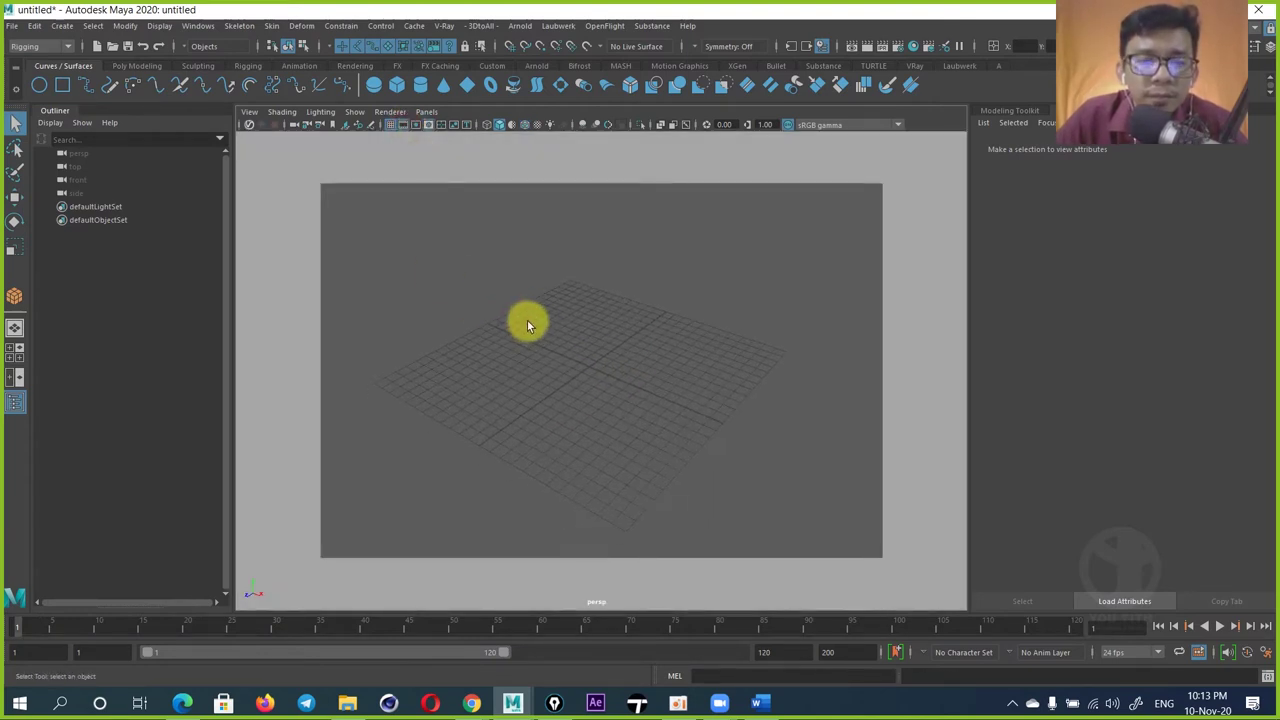
key(space)
drag(541, 330, 480, 327)
alt+middle_drag(573, 338, 557, 337)
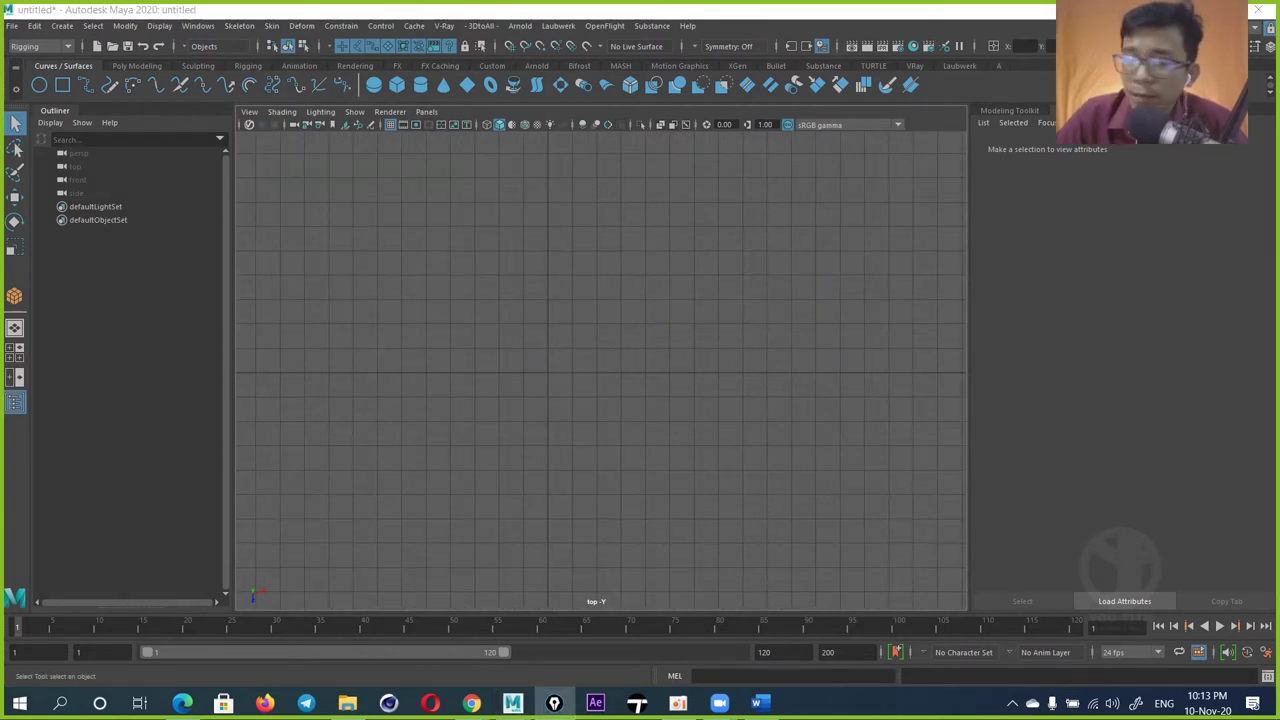
mouse_move(502, 318)
mouse_down()
mouse_move(615, 323)
mouse_move(606, 417)
mouse_move(503, 317)
mouse_move(506, 440)
mouse_move(609, 458)
mouse_up()
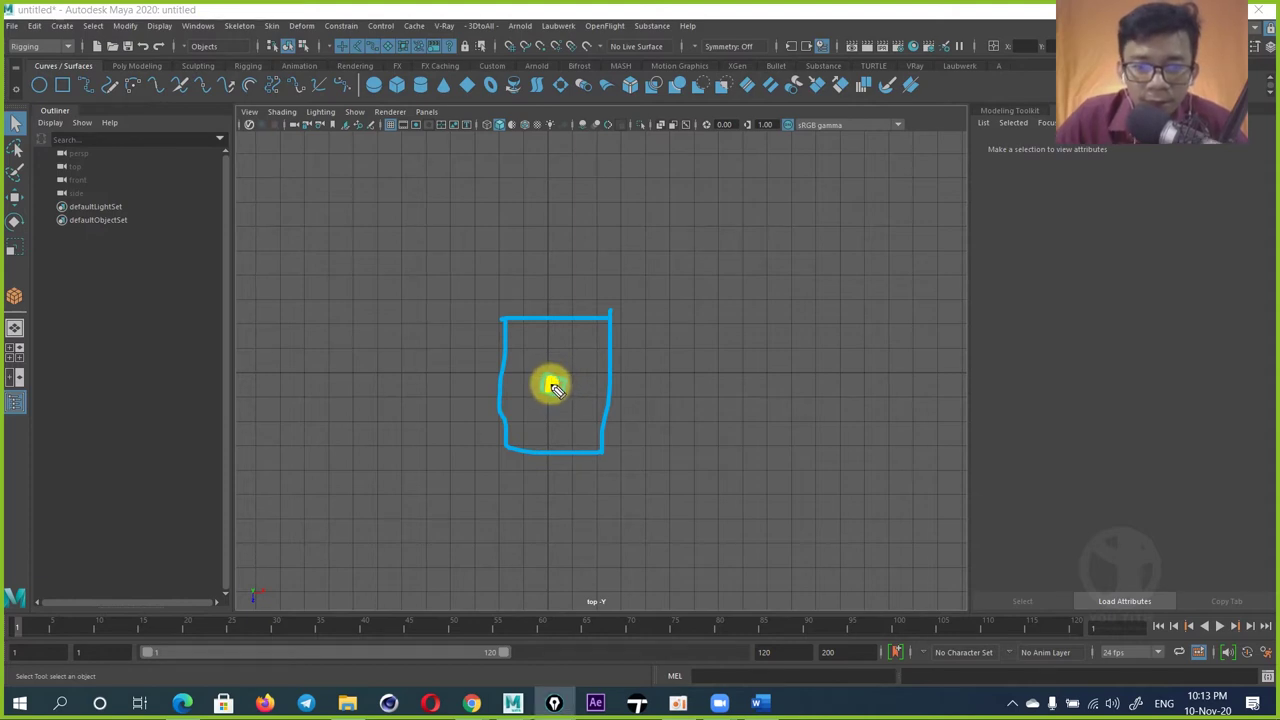
drag(552, 386, 463, 284)
drag(552, 382, 571, 300)
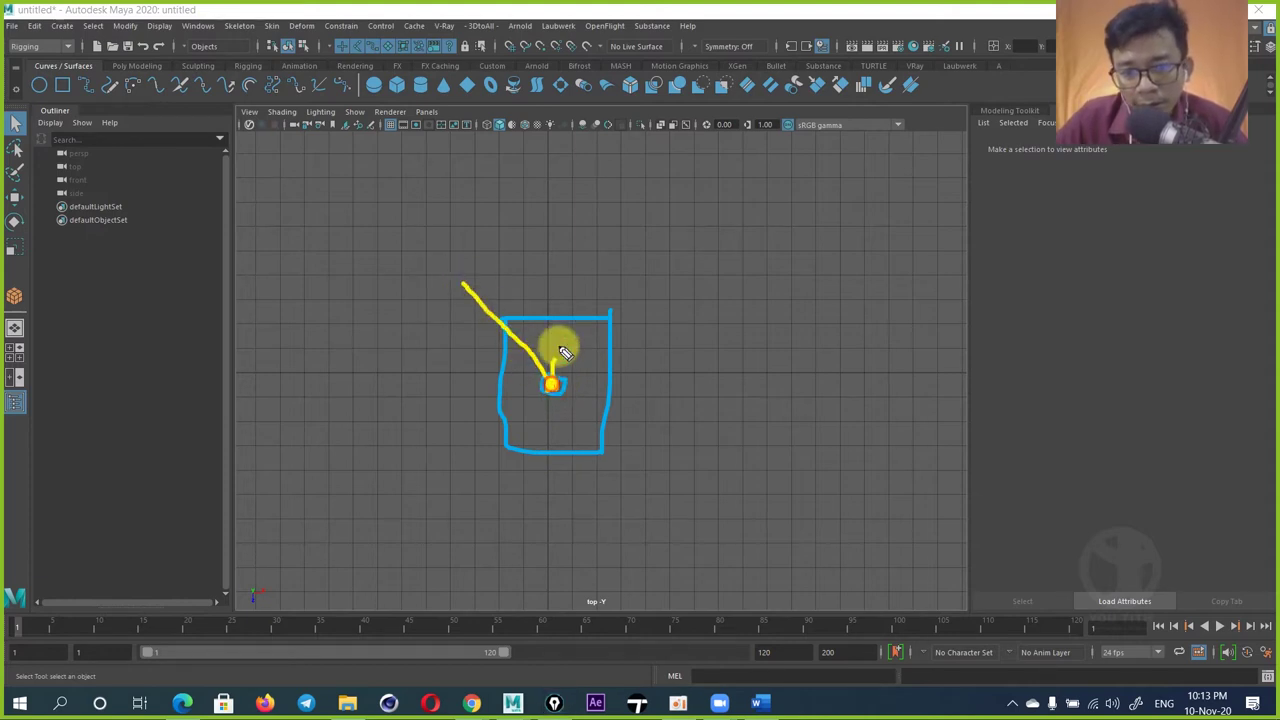
mouse_move(552, 384)
mouse_down()
mouse_move(616, 289)
mouse_move(556, 258)
mouse_up()
drag(464, 296, 493, 295)
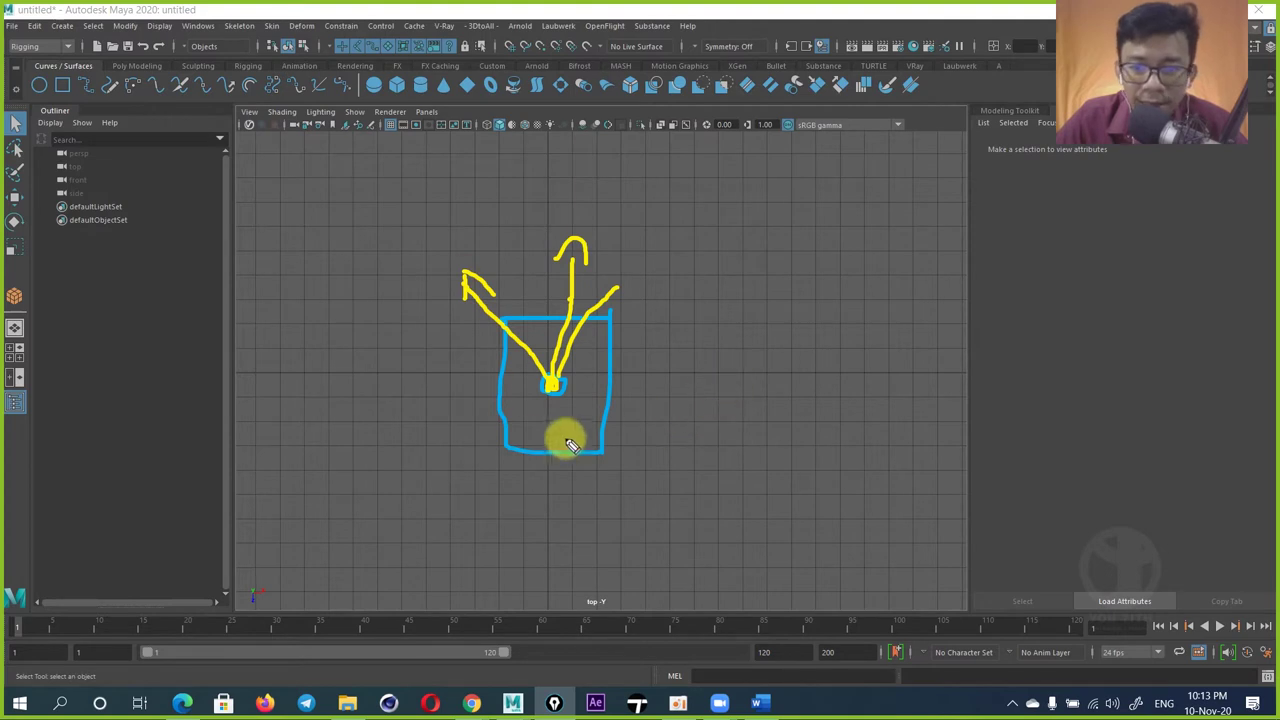
drag(552, 385, 592, 477)
drag(552, 385, 521, 465)
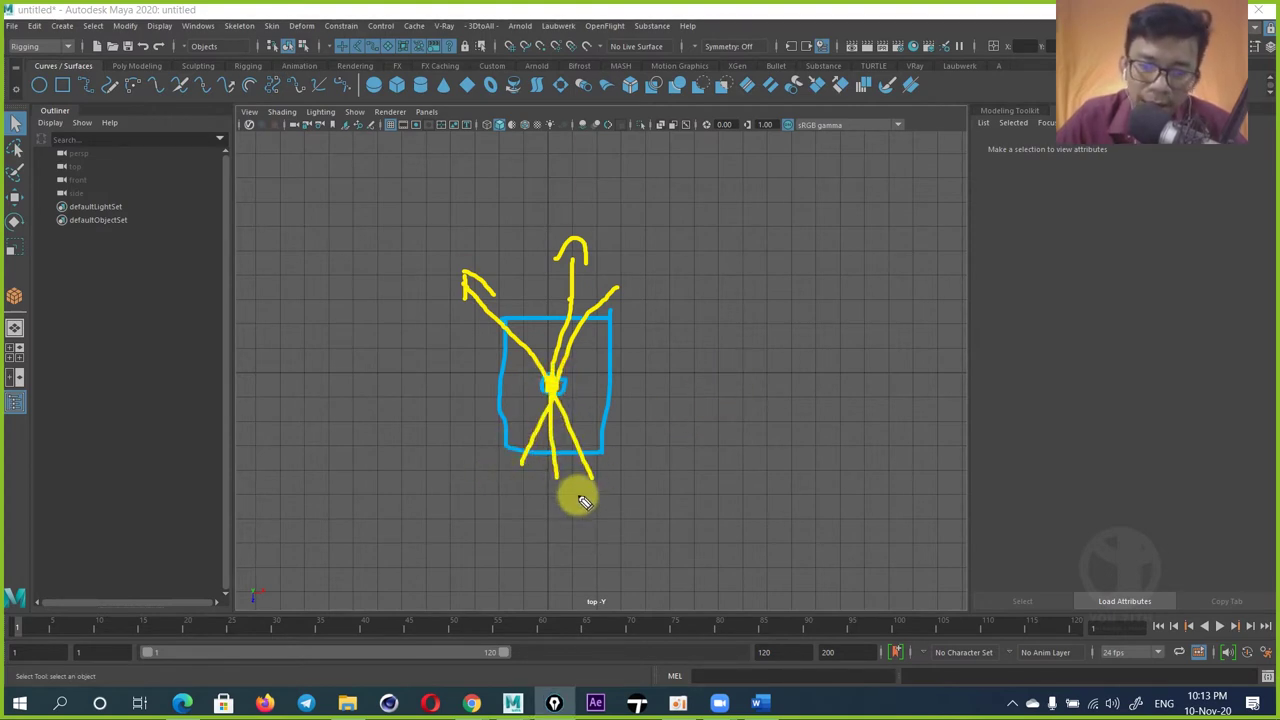
drag(552, 383, 558, 387)
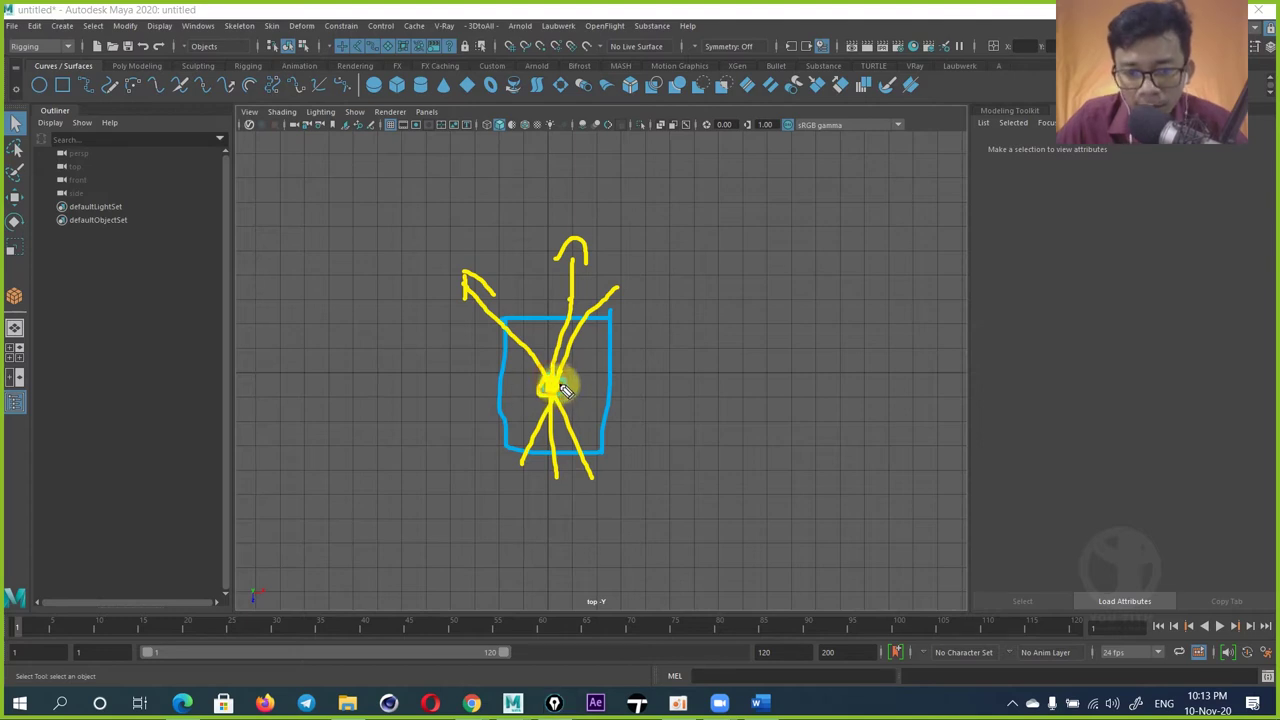
drag(477, 277, 548, 385)
mouse_move(503, 335)
mouse_down()
mouse_move(594, 323)
mouse_move(594, 343)
mouse_move(509, 337)
mouse_move(563, 363)
mouse_up()
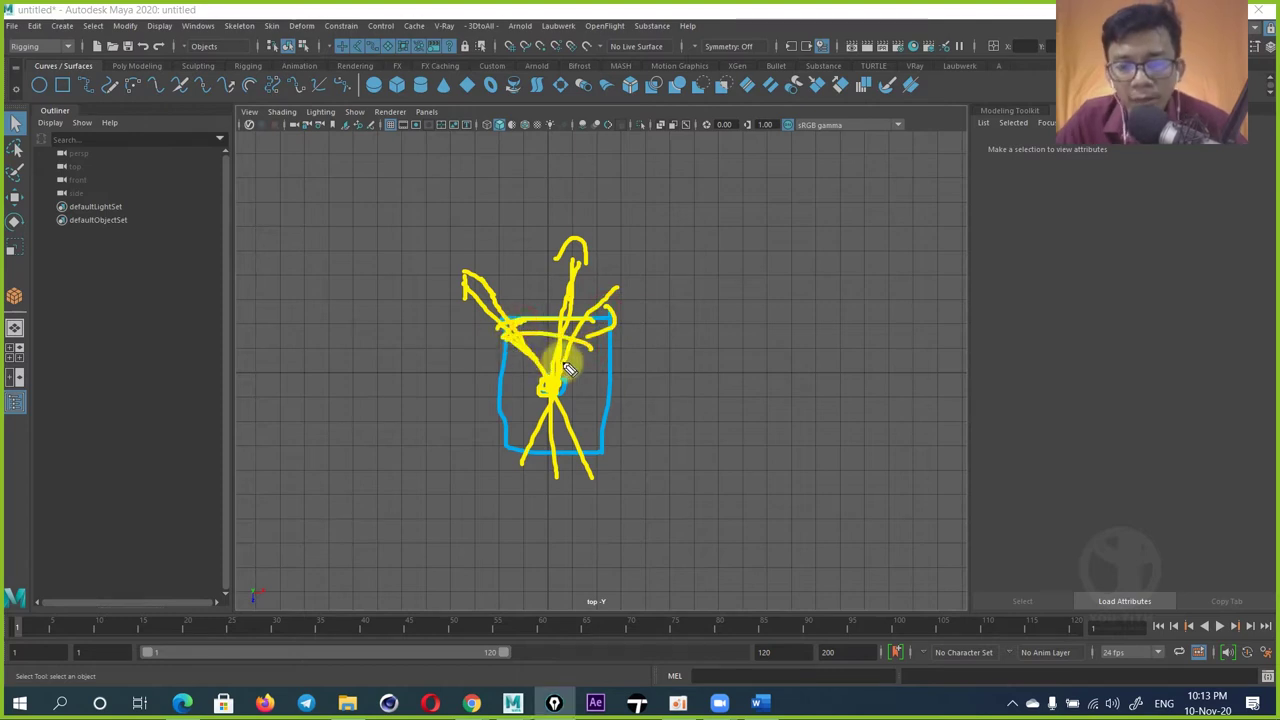
drag(740, 364, 753, 365)
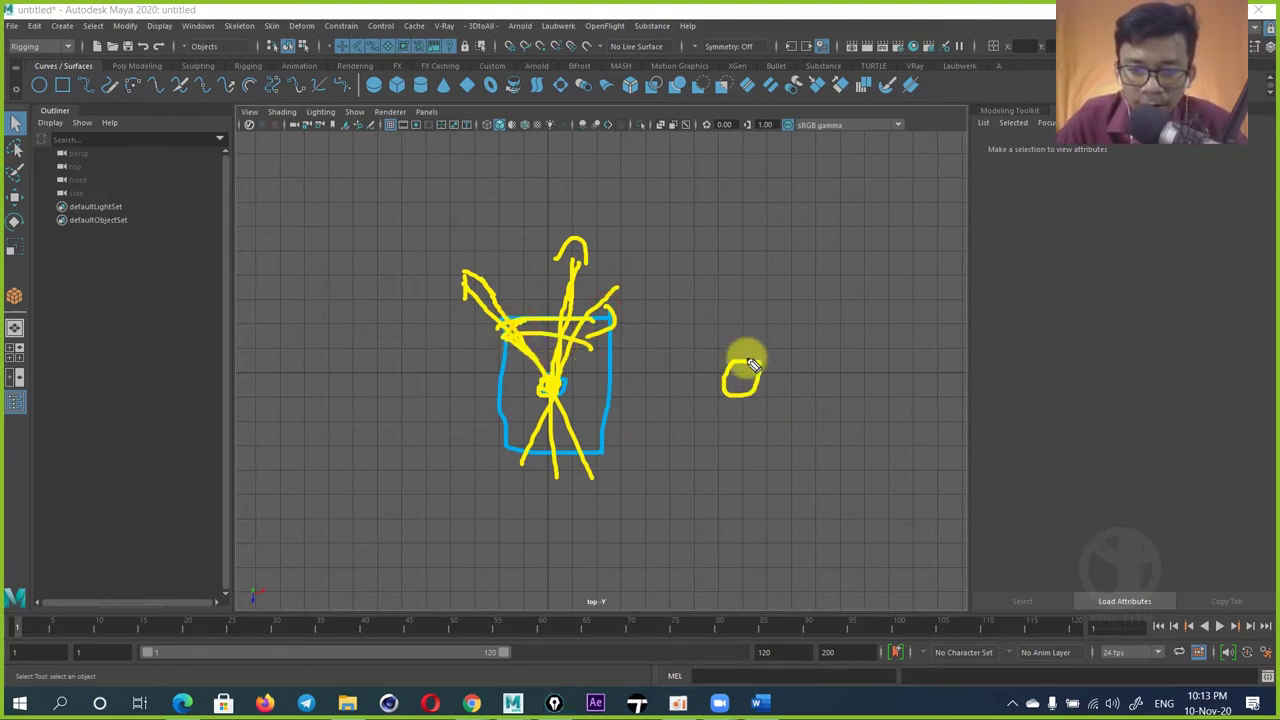
drag(829, 351, 843, 349)
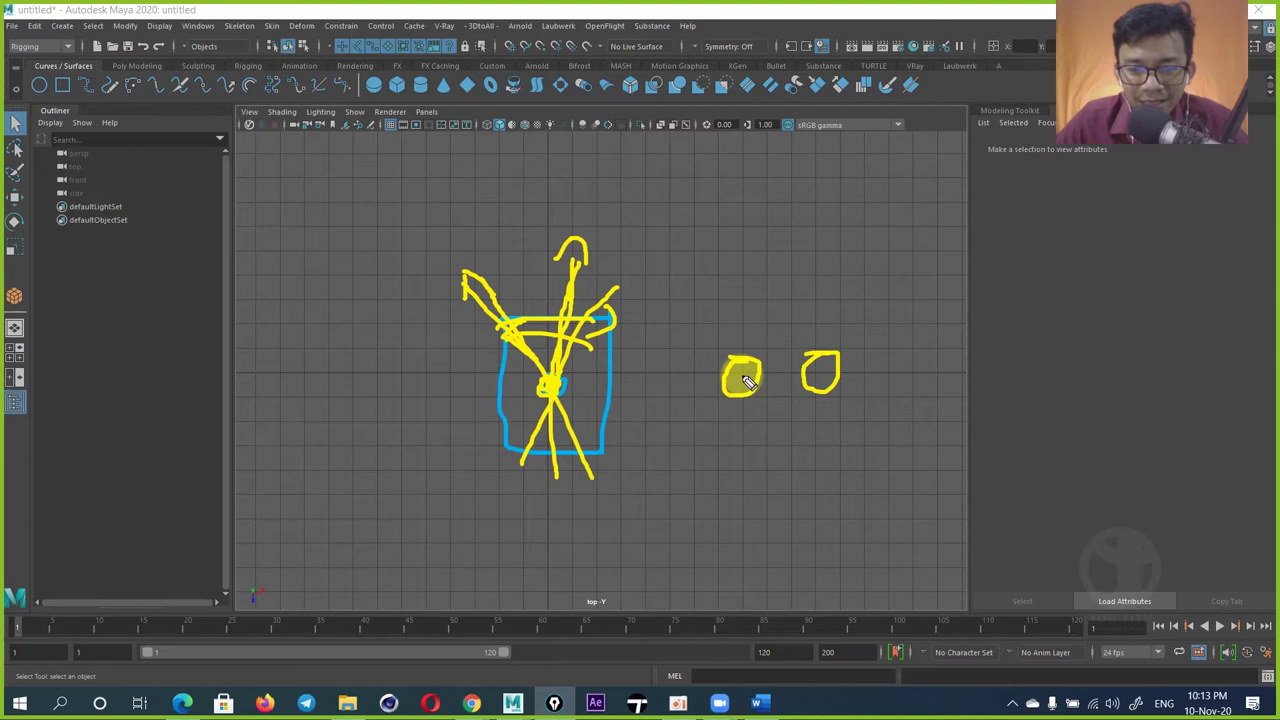
mouse_move(748, 382)
mouse_down()
mouse_move(680, 371)
mouse_move(676, 416)
mouse_up()
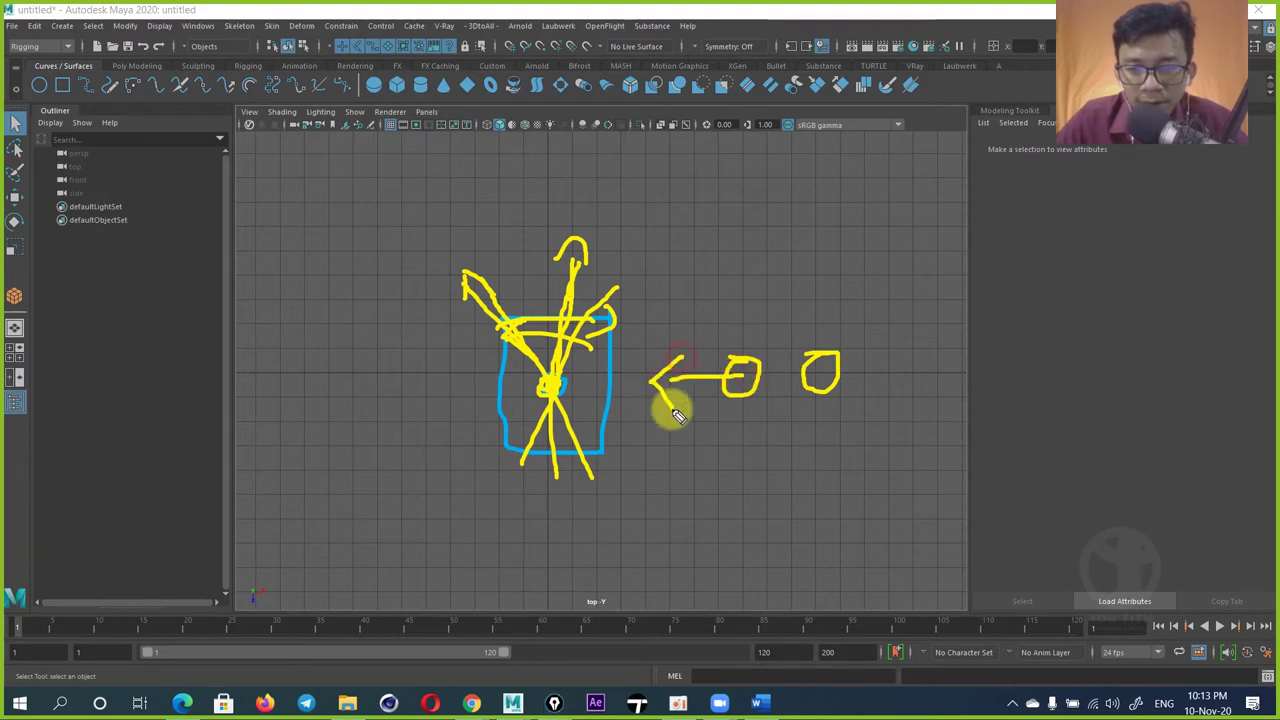
drag(832, 373, 901, 421)
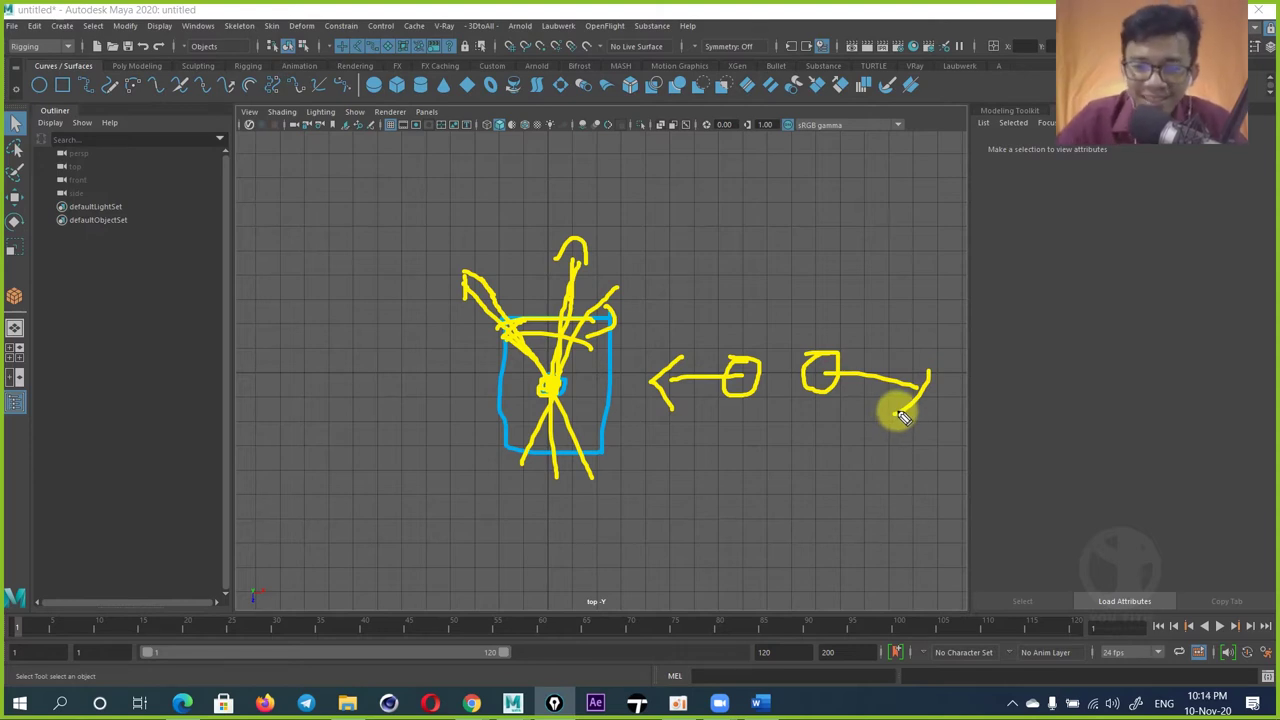
drag(901, 418, 893, 413)
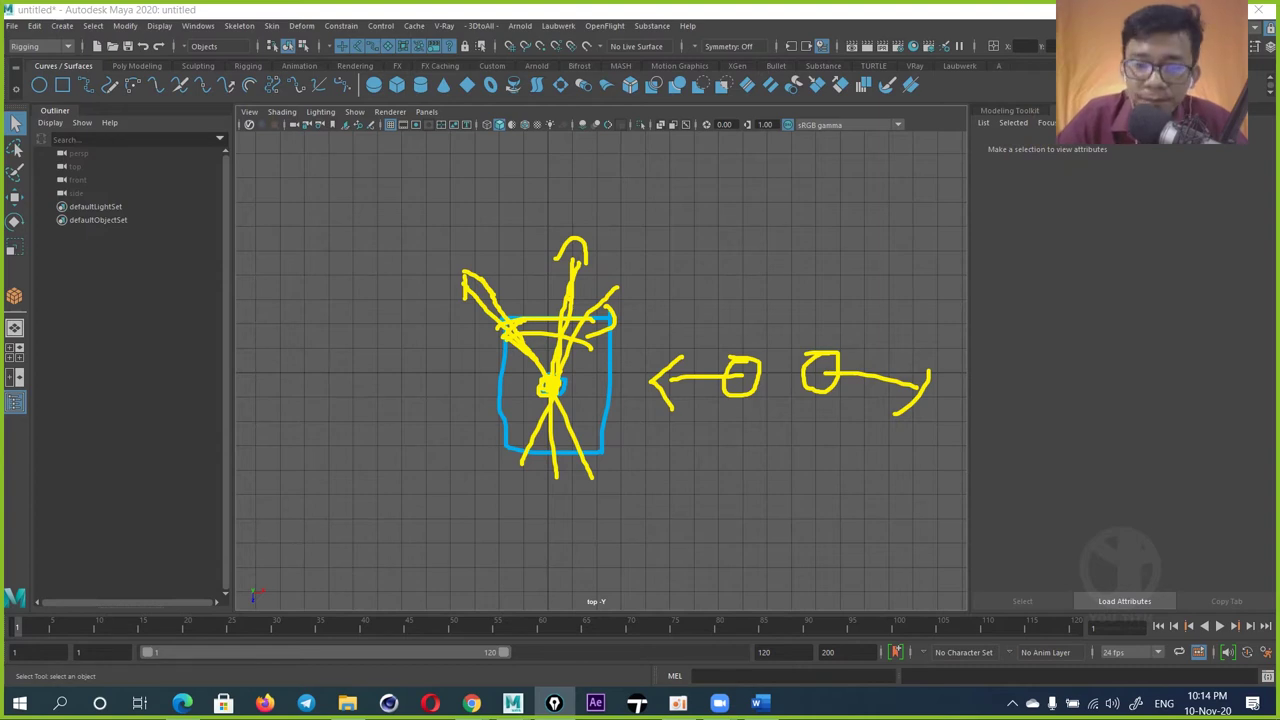
key(Escape)
Step: Pan the top view, then switch the viewport to the perspective camera
alt+middle_drag(630, 370, 650, 356)
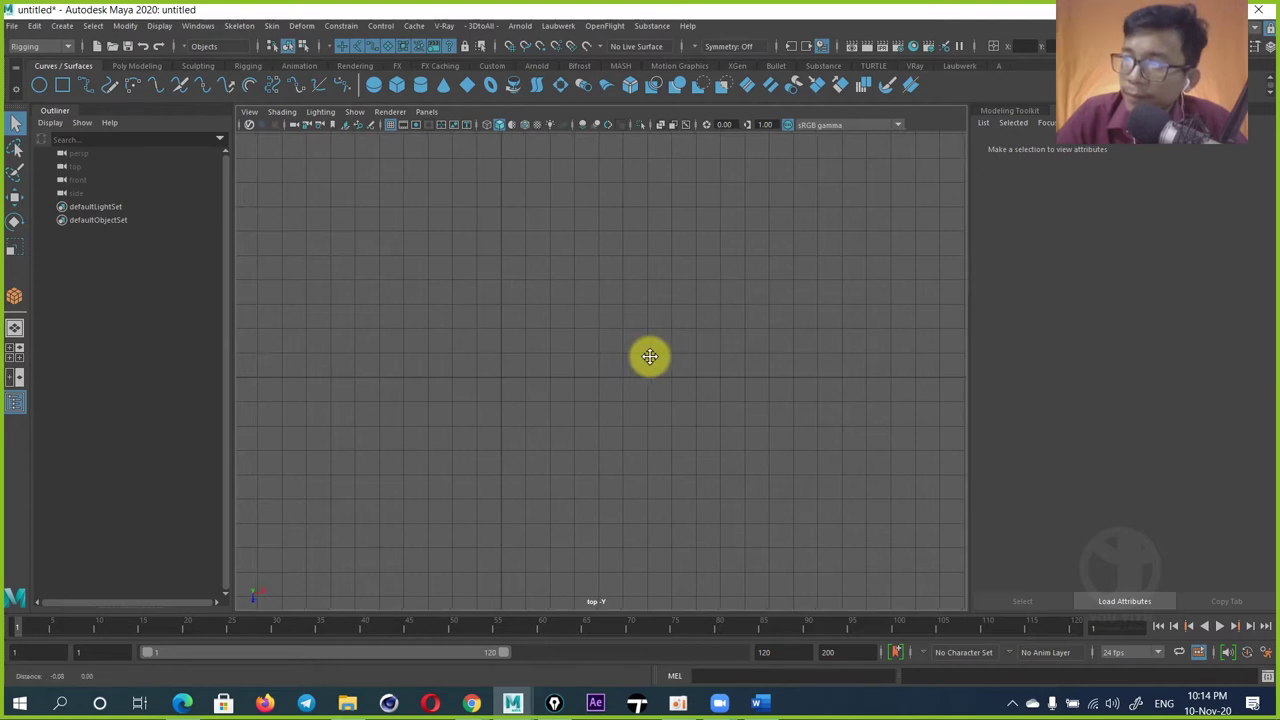
alt+middle_drag(650, 356, 663, 352)
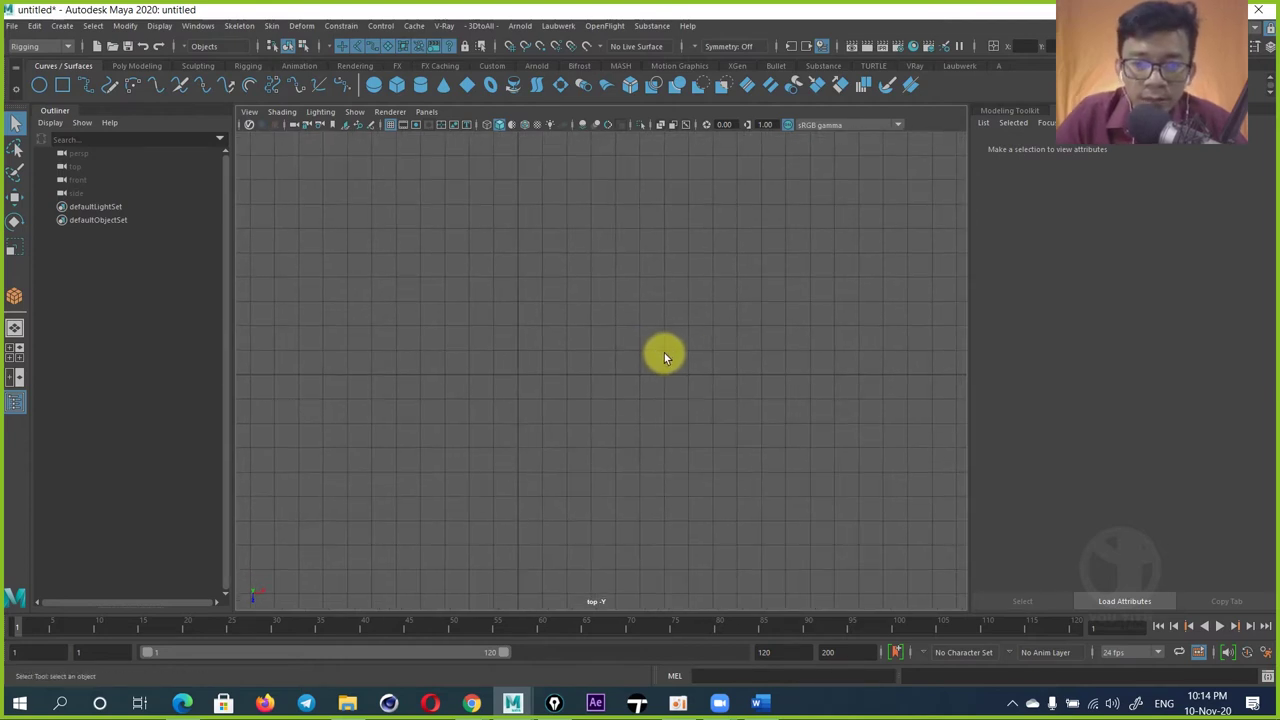
key(space)
drag(665, 346, 656, 313)
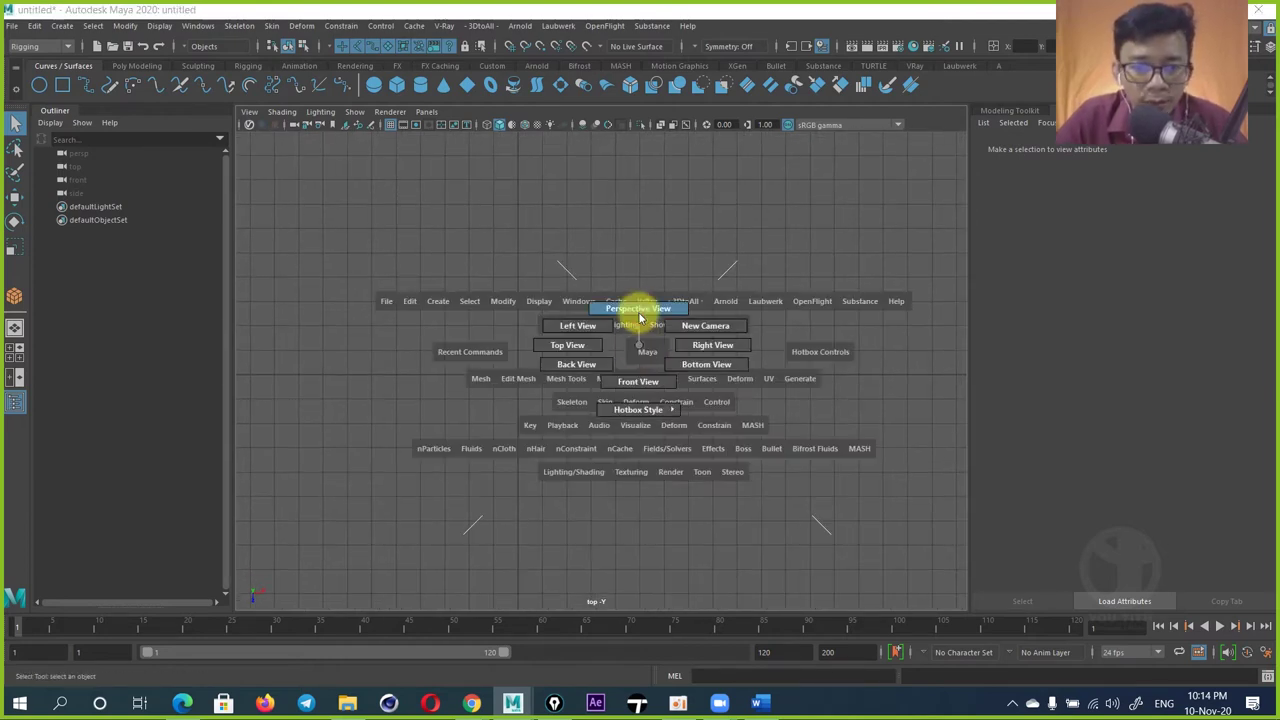
Step: Open Character Boy.mb from Recent Files, not saving the untitled scene
click(12, 25)
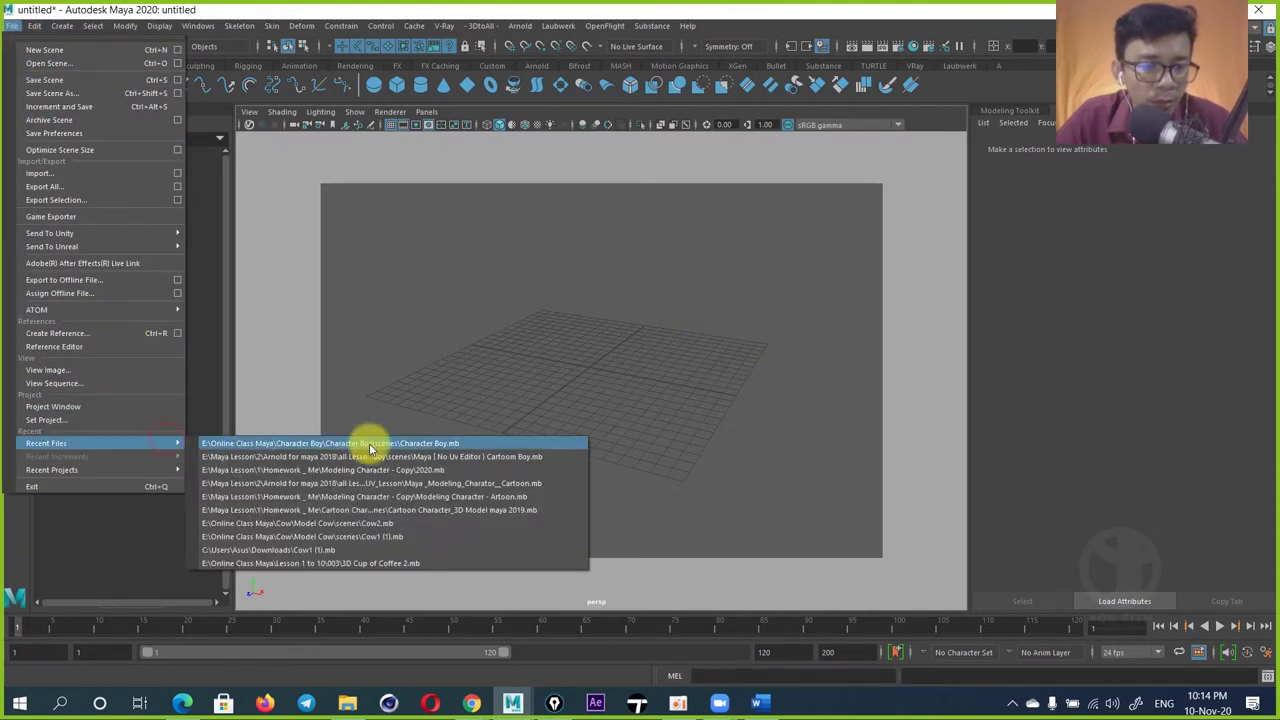
mouse_move(46, 443)
click(373, 445)
click(618, 350)
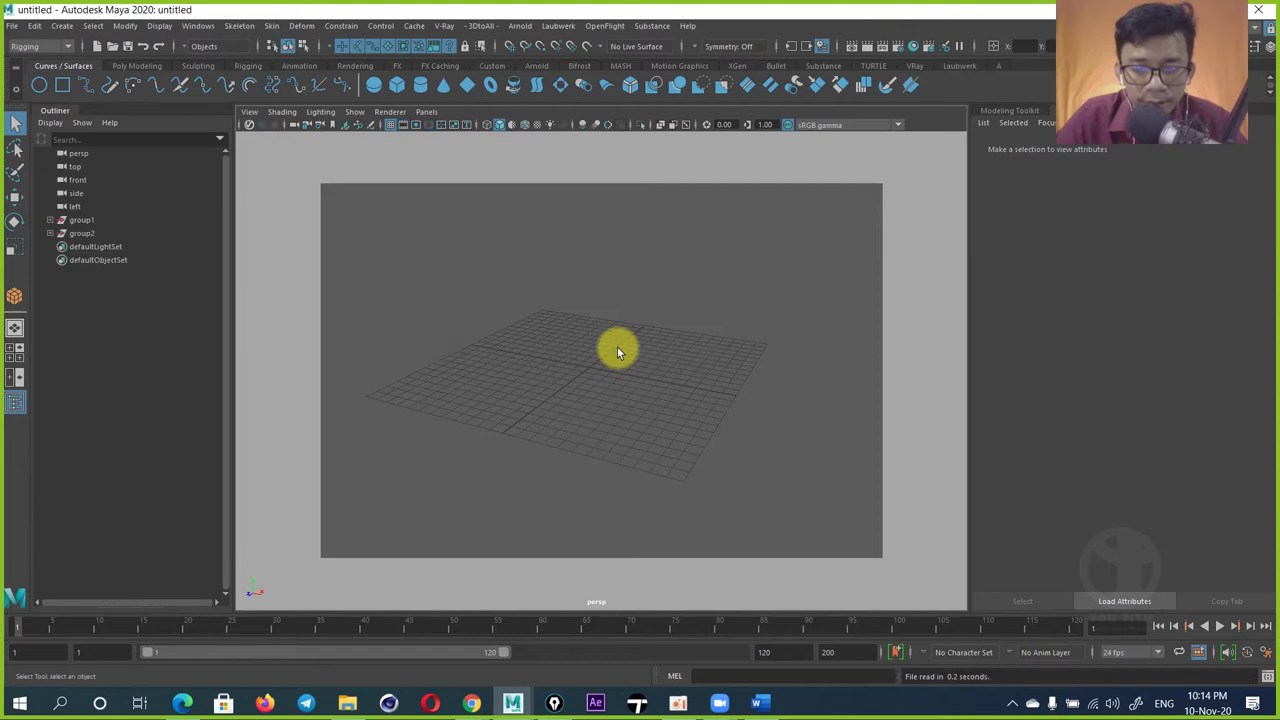
scroll(586, 371, up, 5)
Step: Select and inspect the right eyeball and pSphere2 from several angles
scroll(574, 289, up, 4)
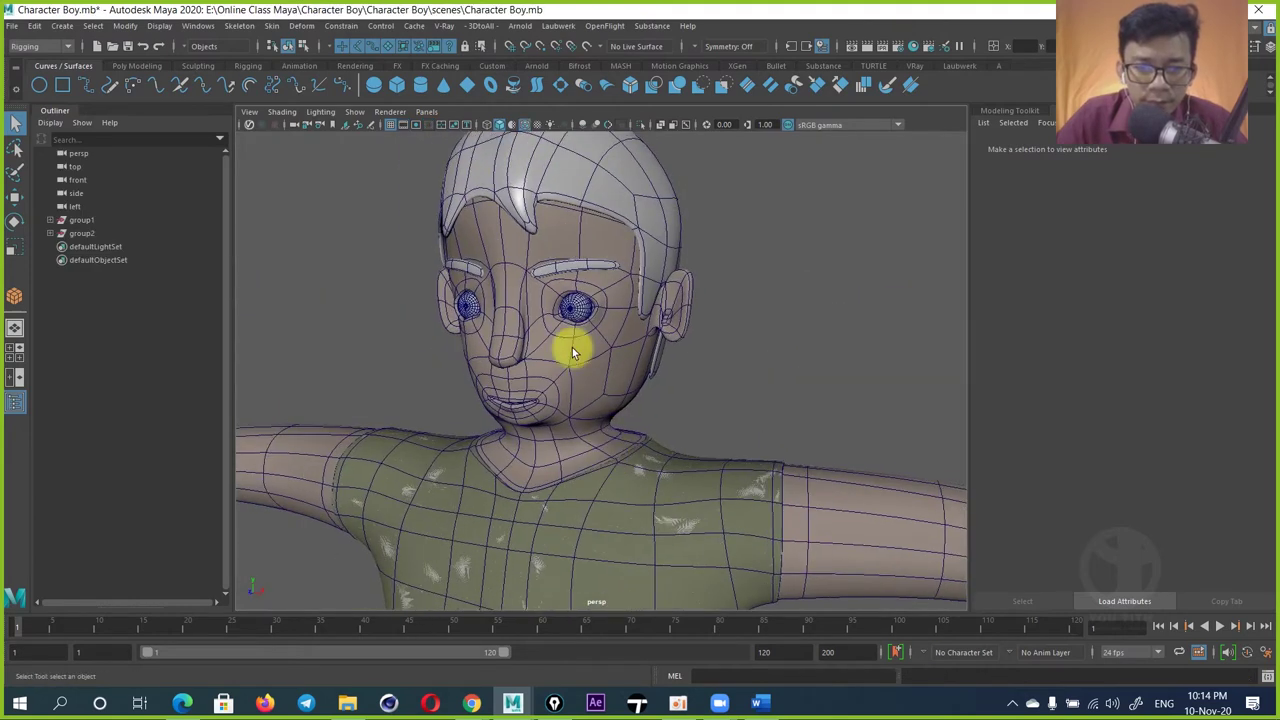
scroll(574, 346, up, 4)
alt+drag(661, 405, 663, 294)
click(663, 294)
scroll(682, 345, up, 2)
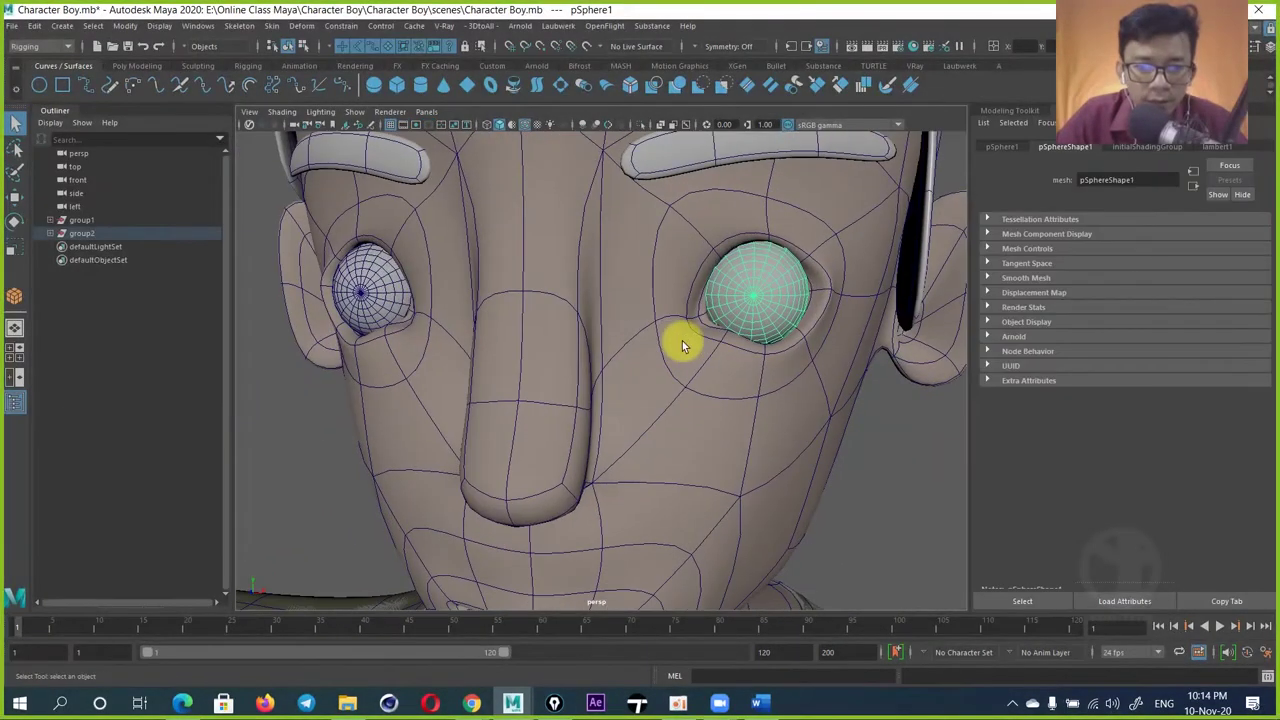
click(365, 291)
mouse_move(365, 291)
alt+mouse_down()
mouse_move(451, 294)
mouse_move(451, 314)
mouse_move(517, 297)
alt+mouse_up()
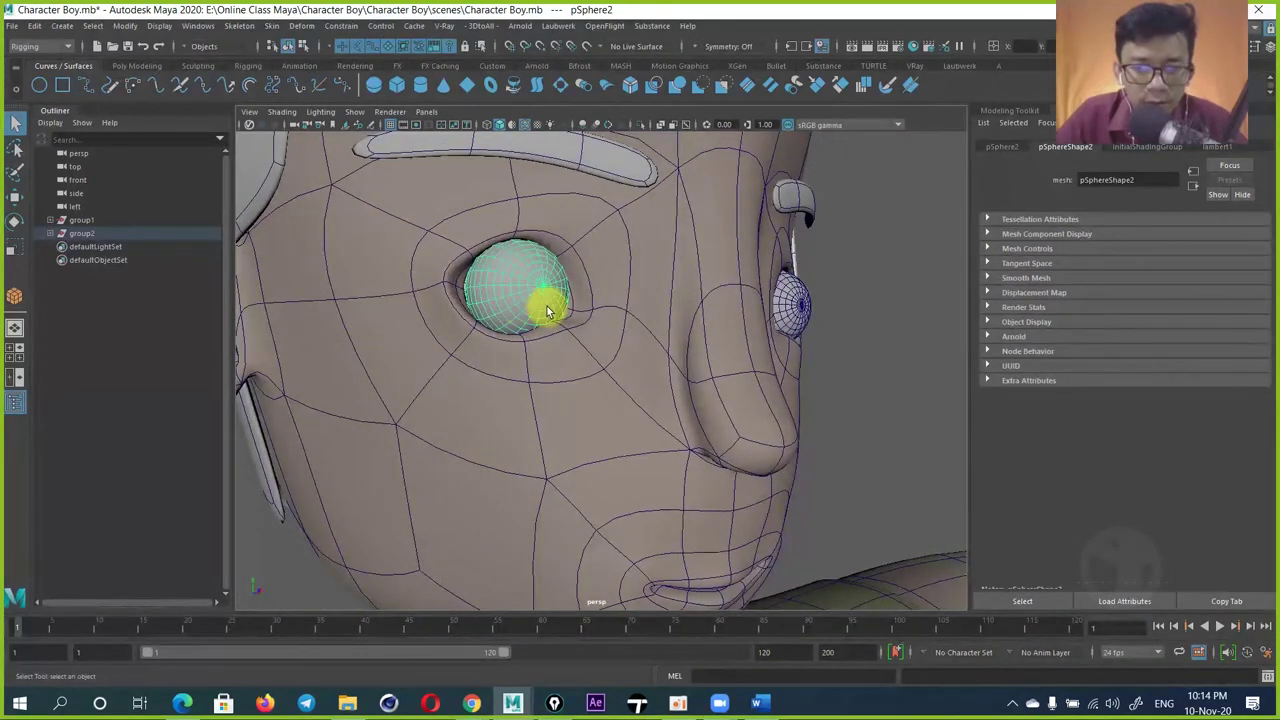
click(849, 317)
Step: In front view, create nurbsCircle1 with 8 spans and degree 3
key(space)
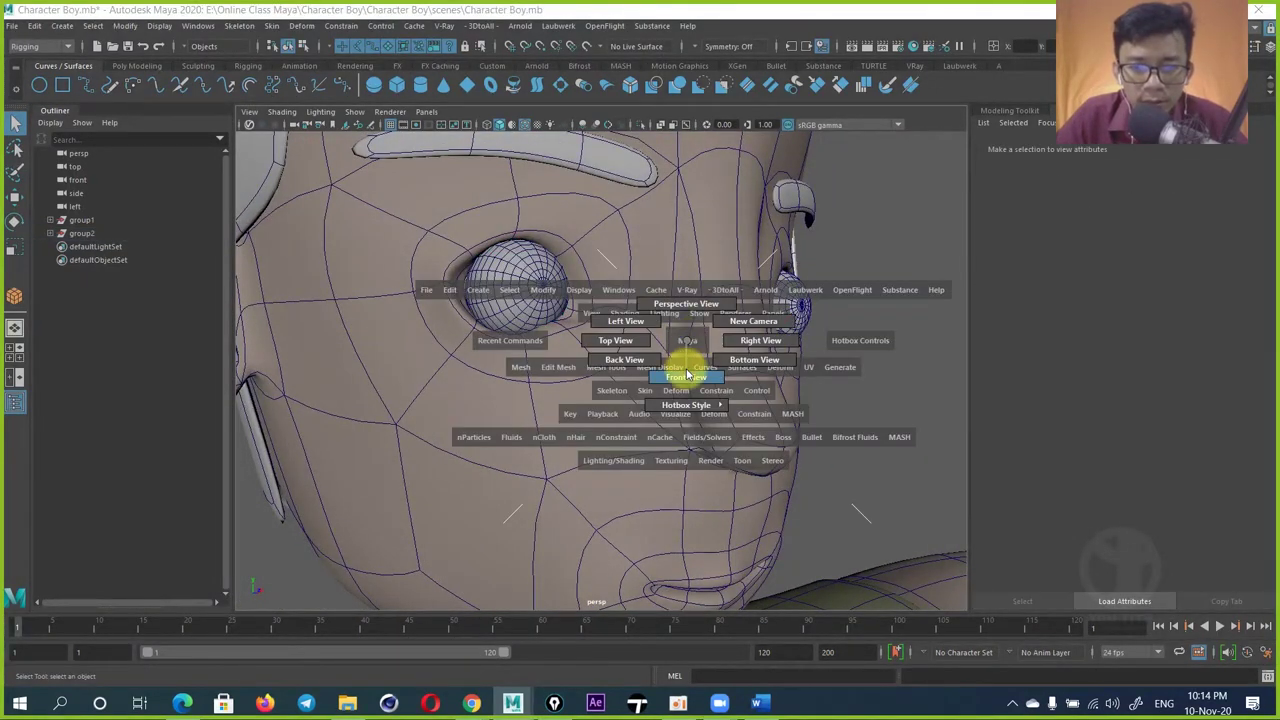
drag(686, 343, 686, 377)
scroll(628, 323, up, 3)
scroll(678, 370, up, 3)
scroll(670, 362, up, 2)
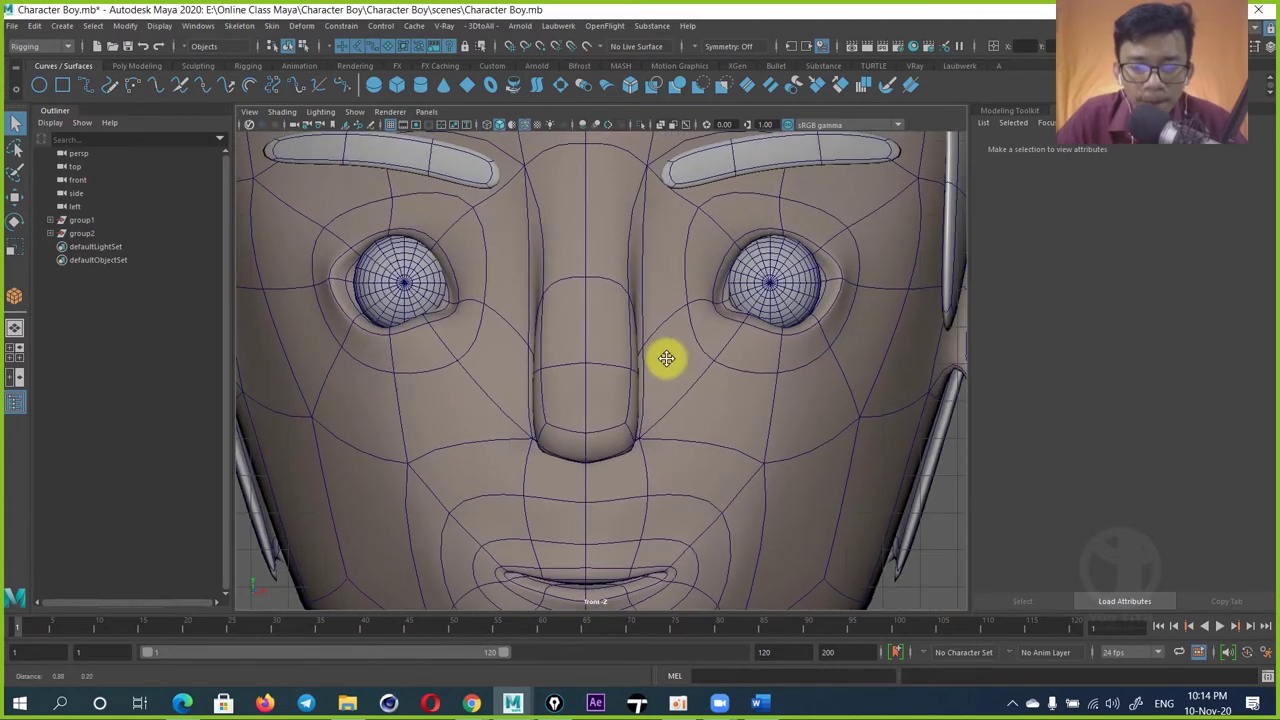
click(782, 284)
scroll(785, 287, up, 1)
scroll(785, 287, down, 2)
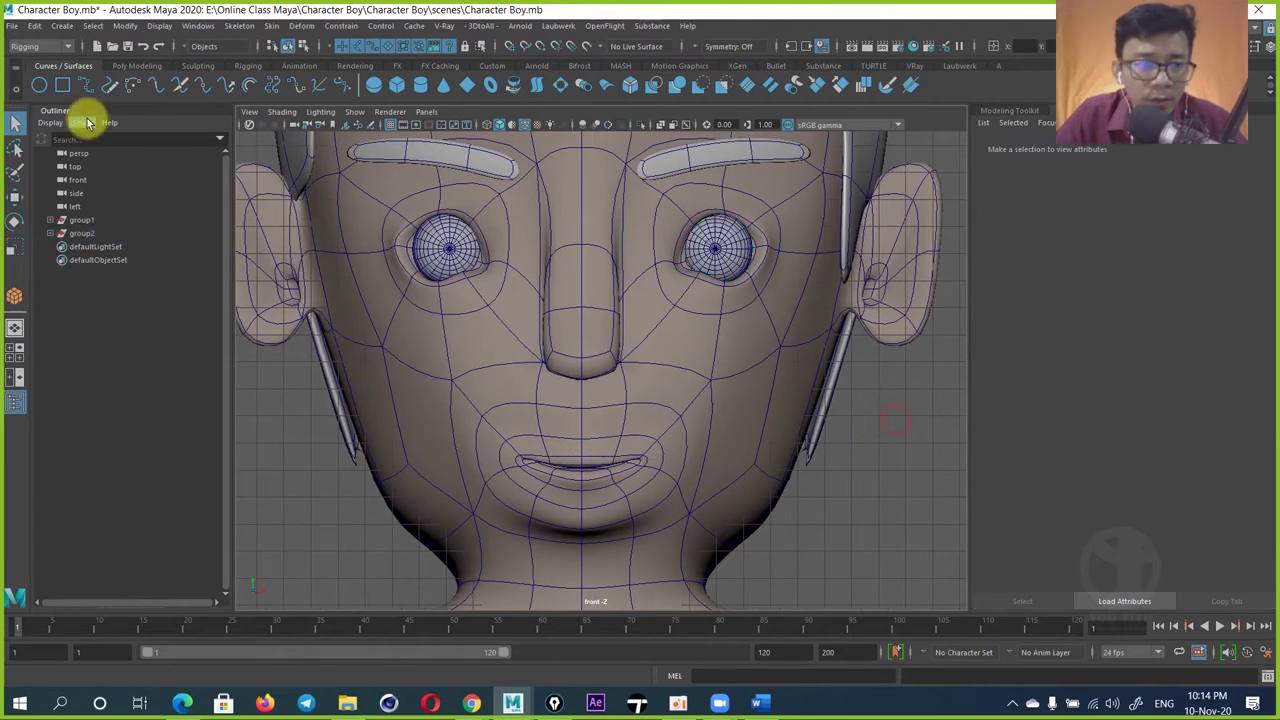
click(38, 85)
alt+right_drag(523, 292, 536, 181)
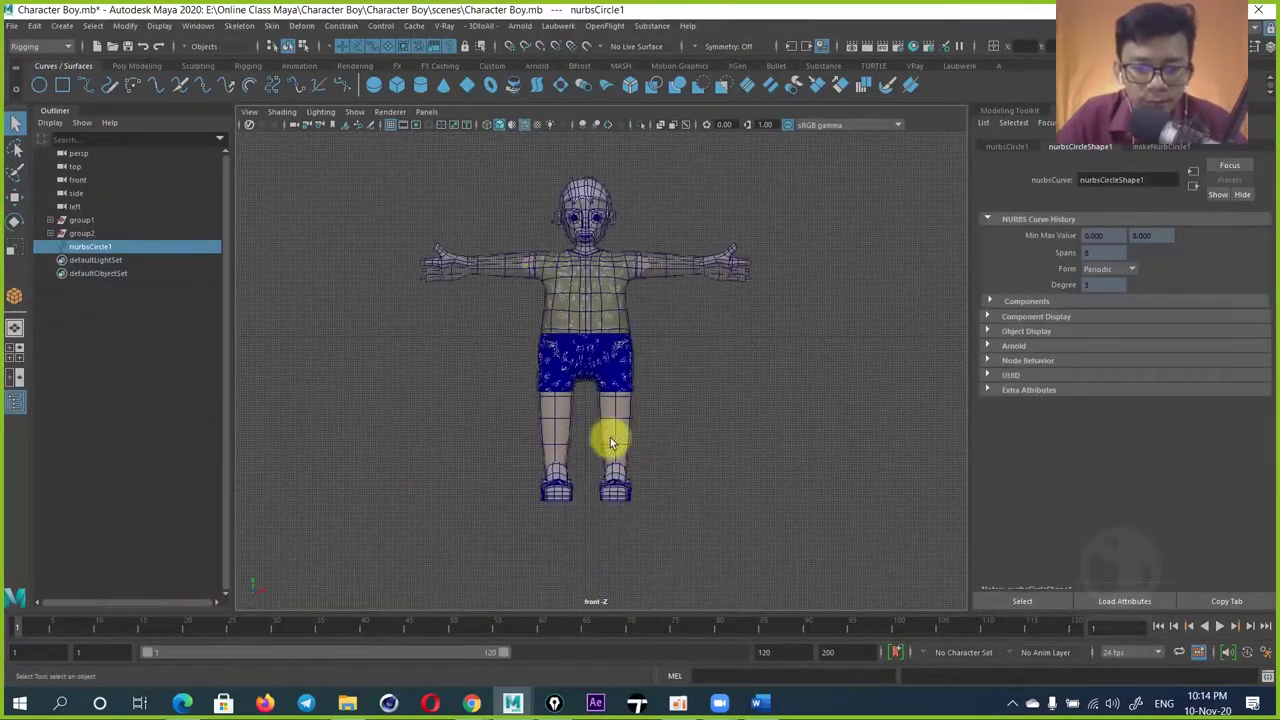
Step: Turn on Interactive Creation for NURBS primitives in the Create menu
scroll(586, 357, up, 1)
scroll(591, 351, up, 2)
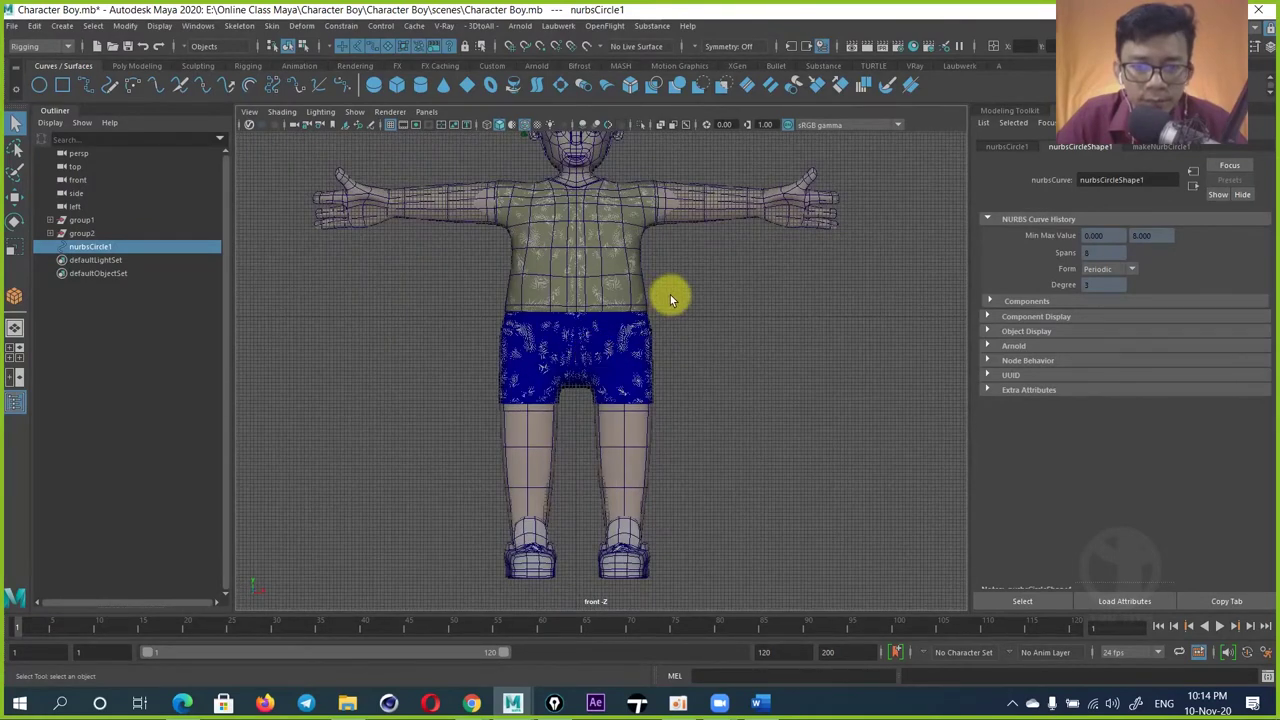
click(55, 27)
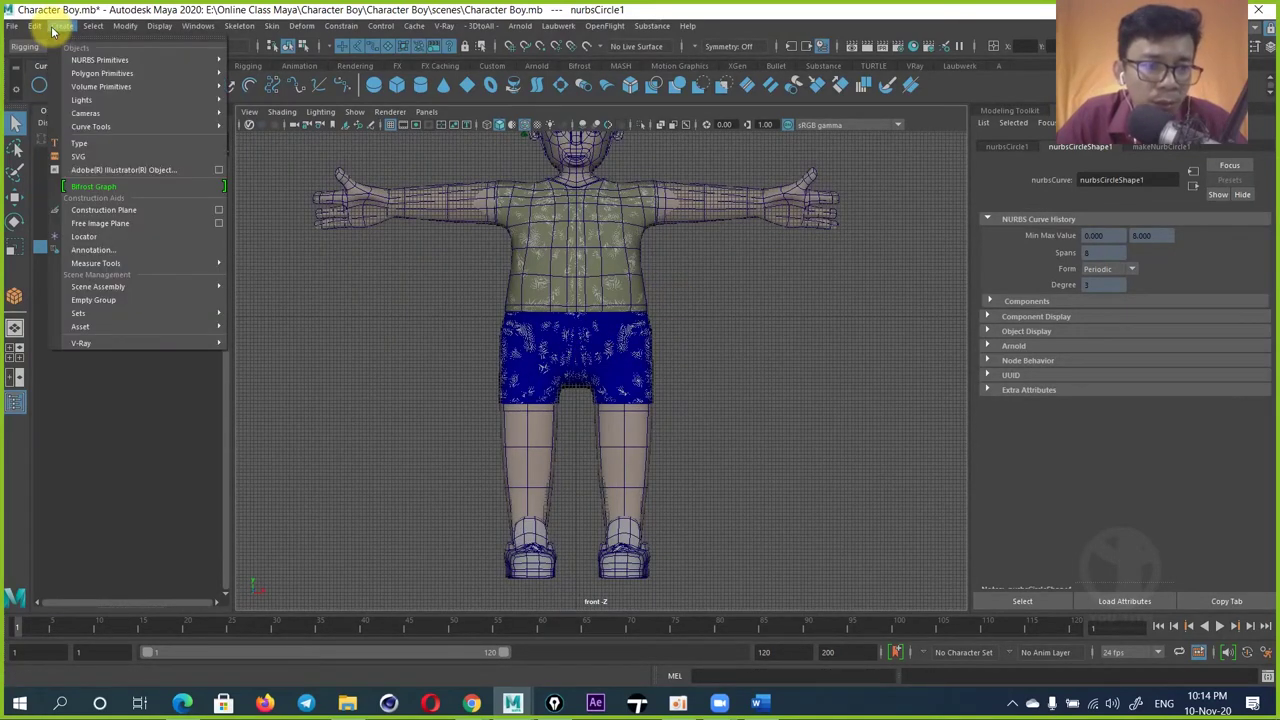
mouse_move(100, 60)
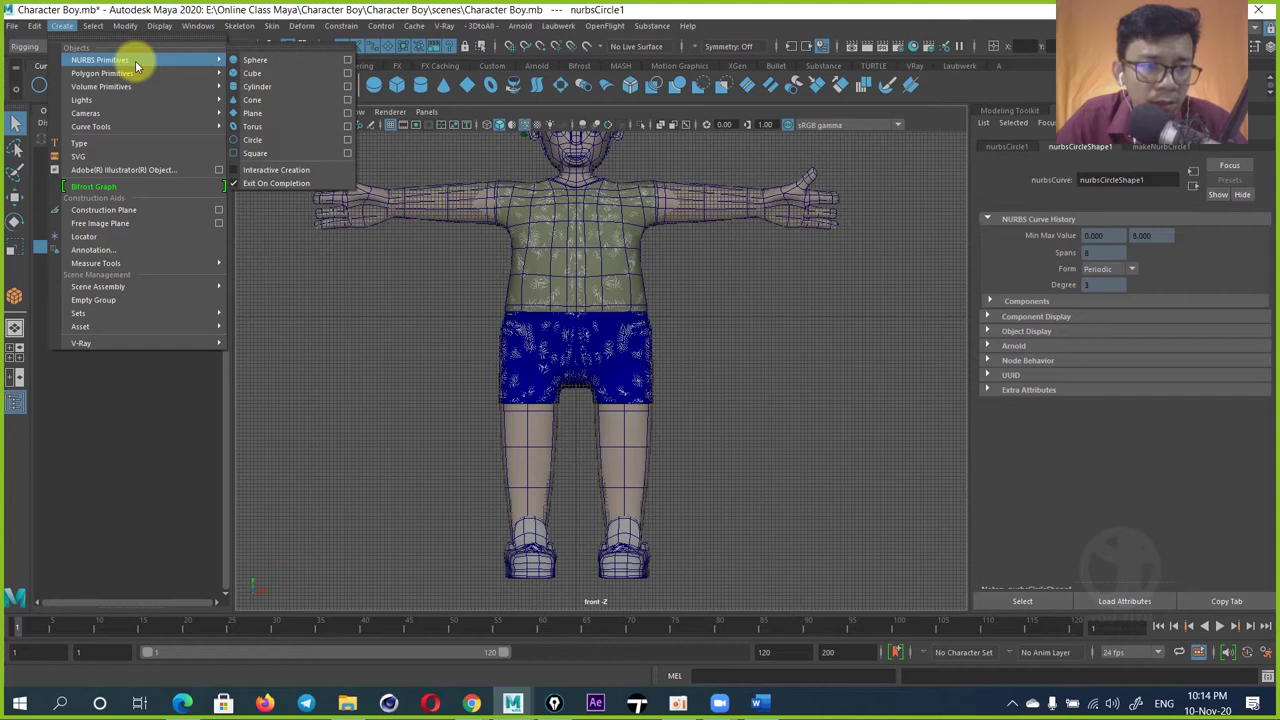
click(268, 179)
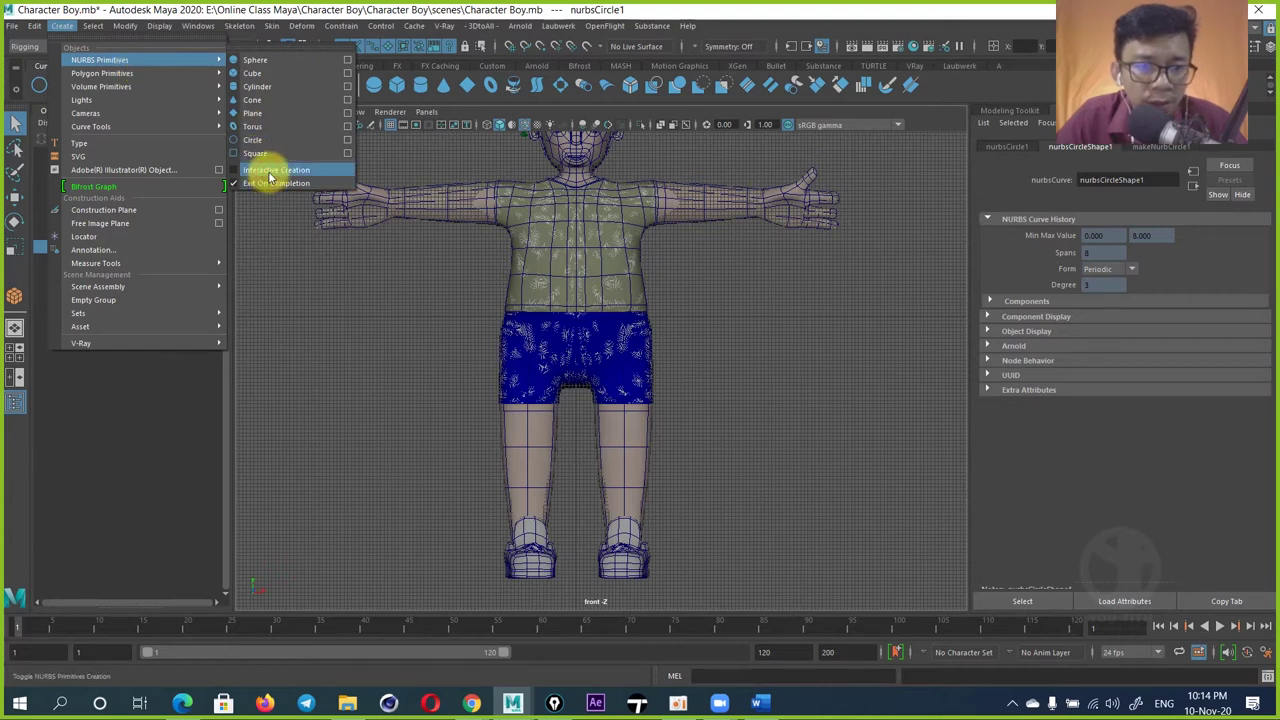
Step: Draw nurbsCircle2 as a wide flat ellipse and move it onto the boy's head
click(38, 85)
alt+middle_drag(543, 249, 556, 320)
drag(550, 222, 605, 250)
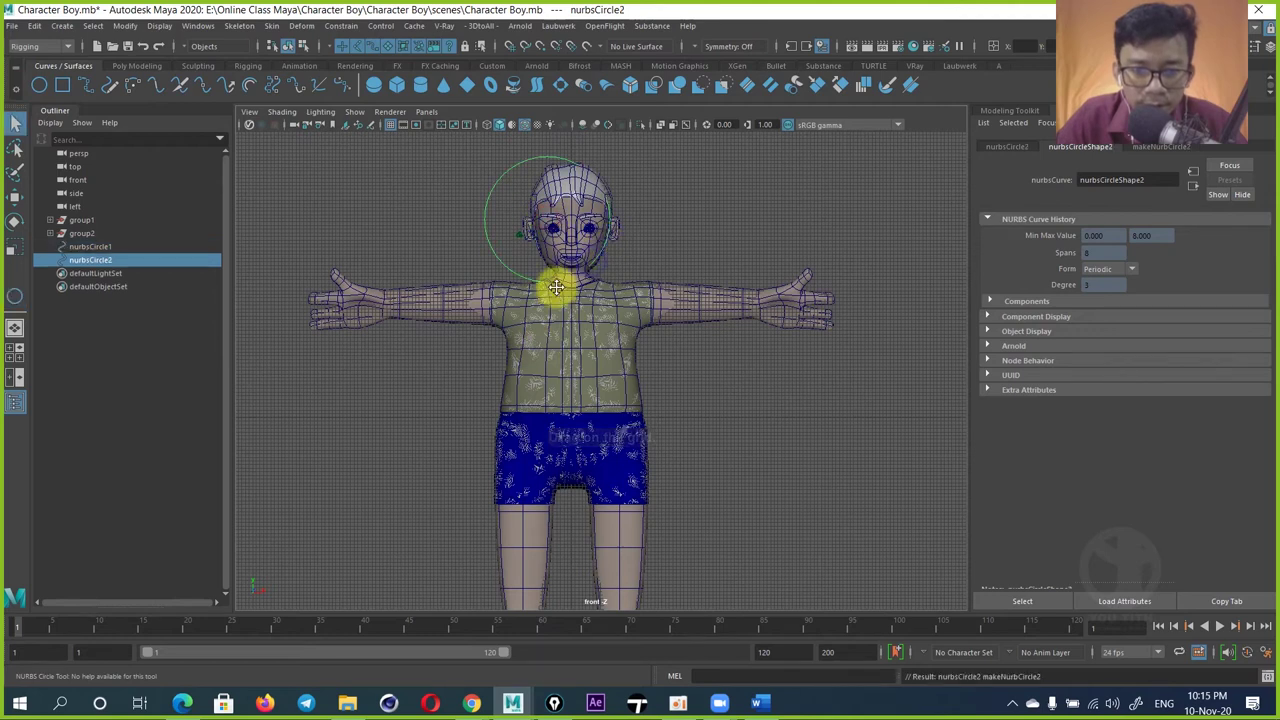
alt+middle_drag(554, 289, 523, 309)
drag(531, 294, 726, 257)
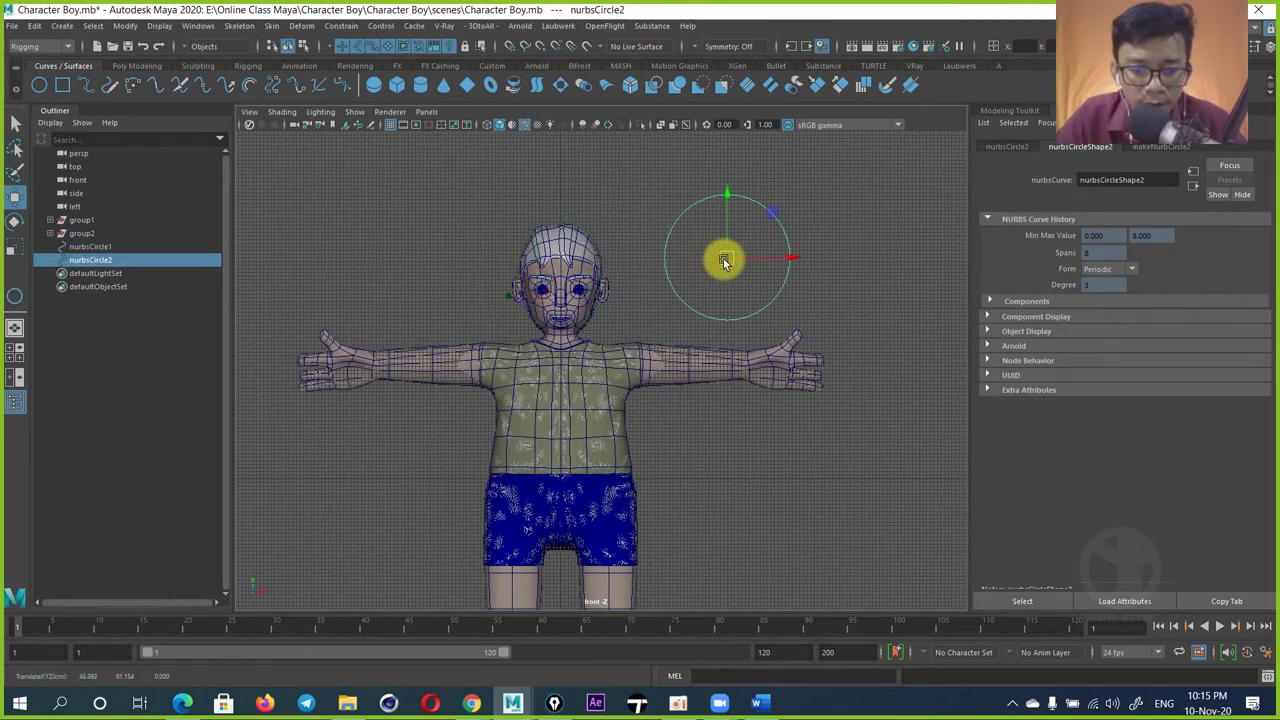
alt+middle_drag(726, 257, 691, 251)
drag(691, 206, 693, 236)
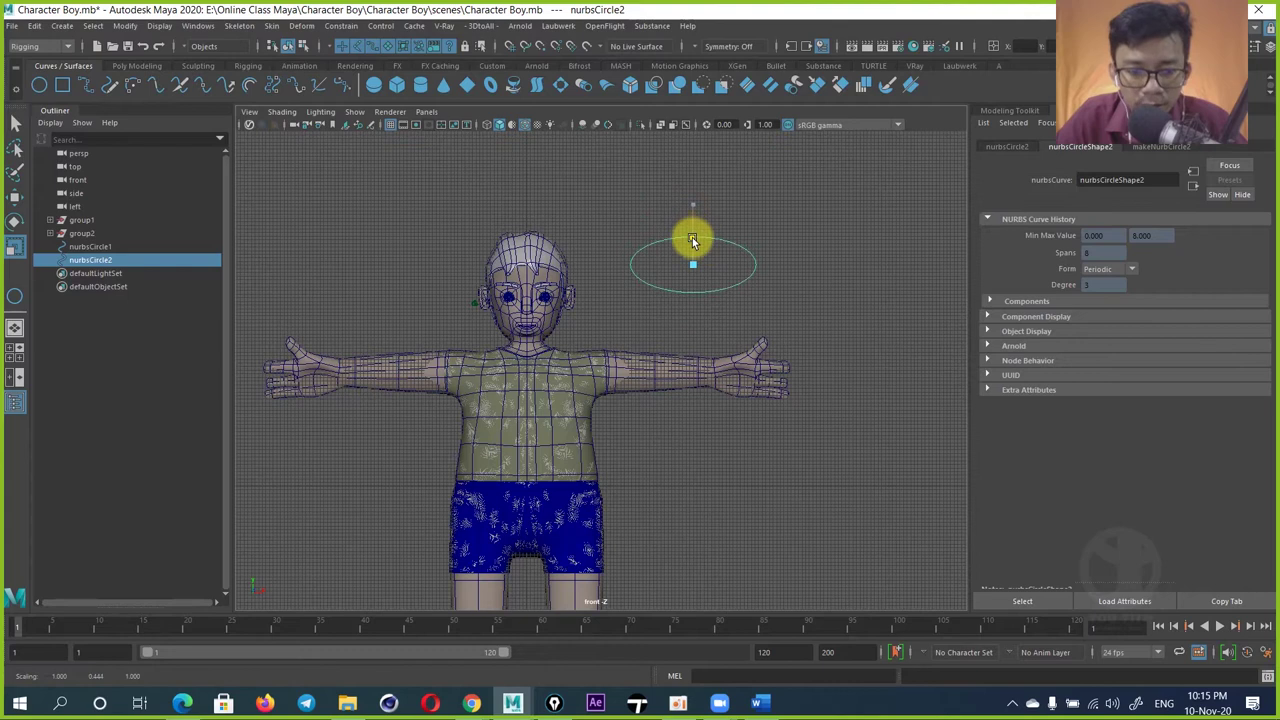
key(w)
middle_drag(737, 217, 580, 241)
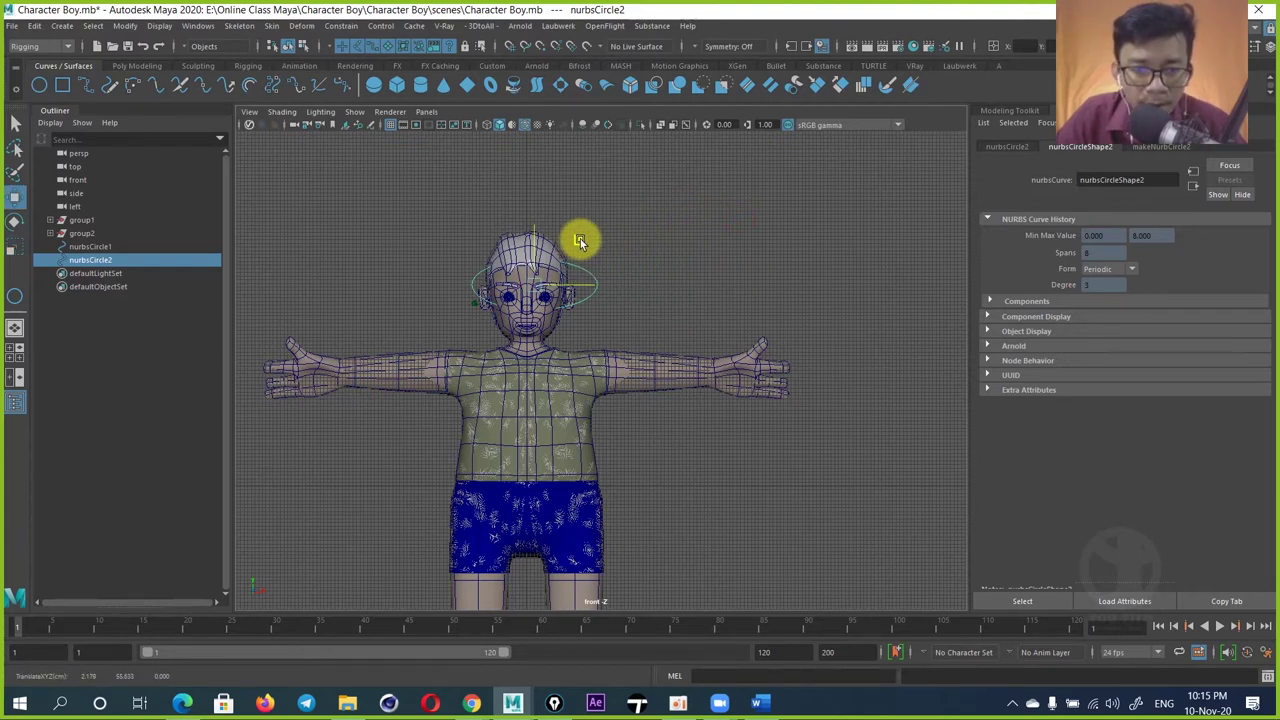
Step: Adjust nurbsCircle2 in side view, then undo a stray move in perspective
key(space)
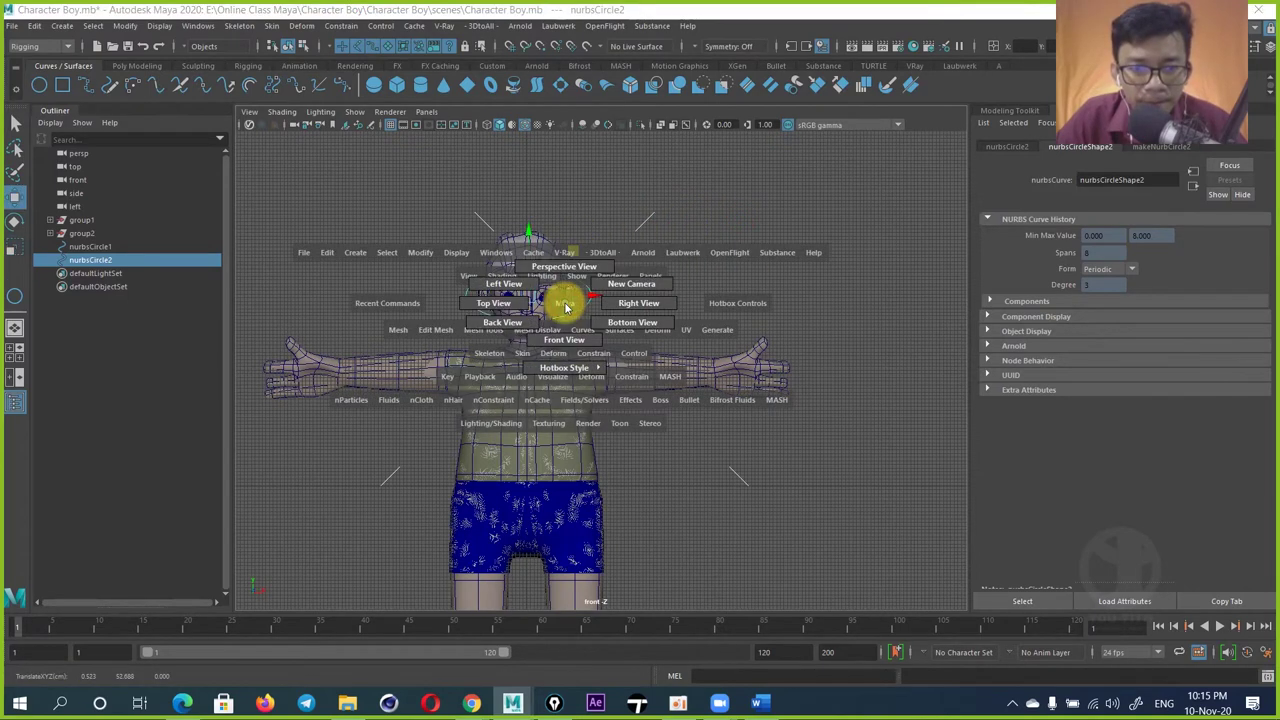
drag(568, 307, 632, 303)
mouse_move(574, 271)
mouse_down()
mouse_move(488, 280)
mouse_move(568, 285)
mouse_up()
key(space)
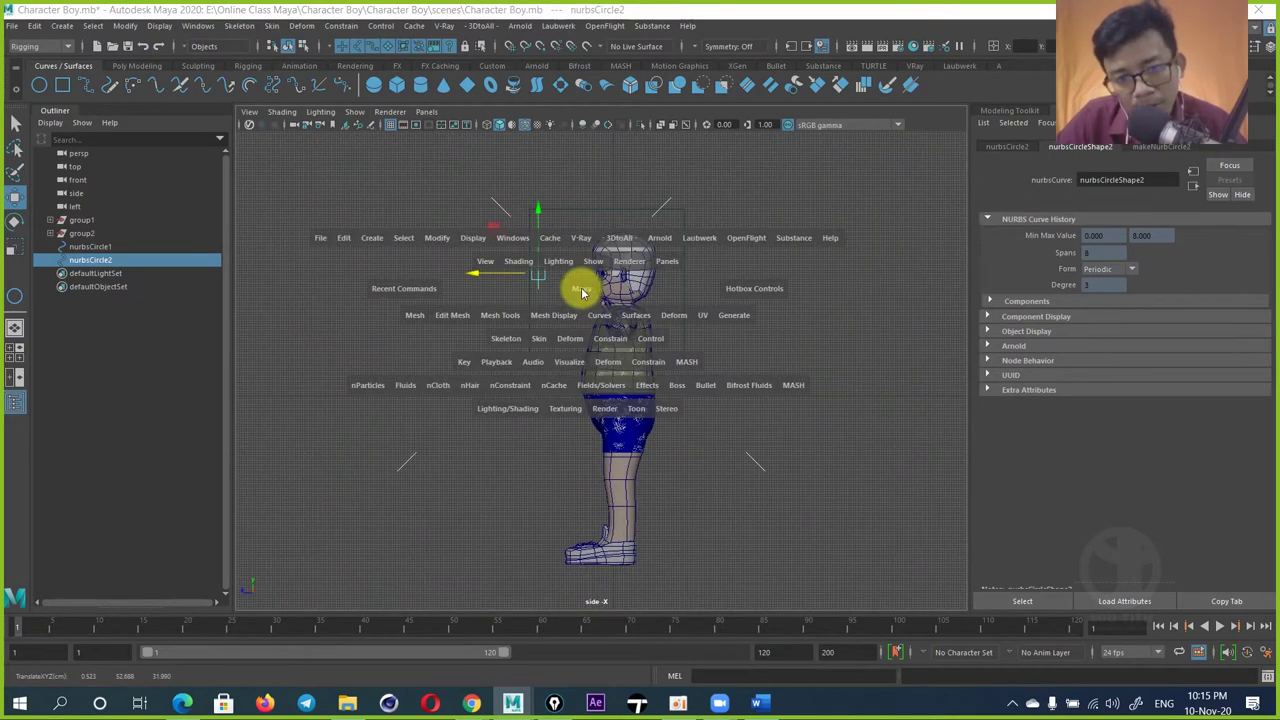
click(580, 252)
scroll(594, 314, down, 5)
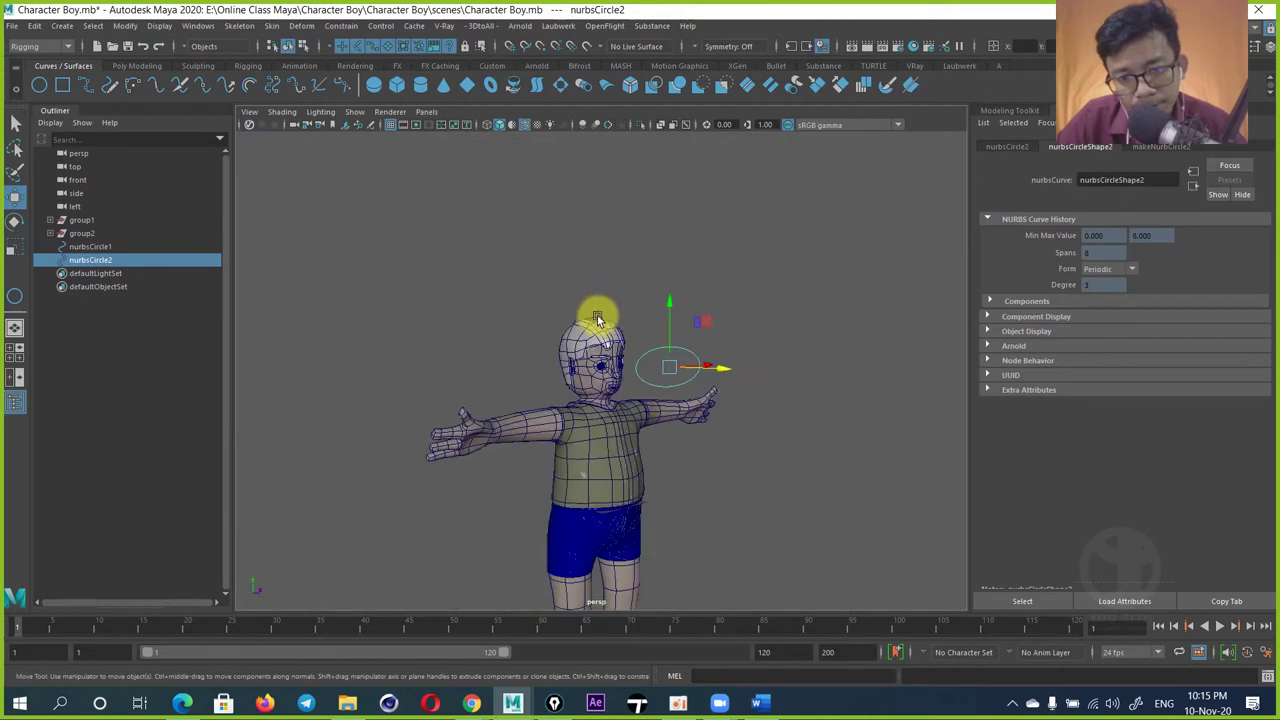
mouse_move(572, 325)
alt+mouse_down()
mouse_move(480, 360)
mouse_move(460, 333)
alt+mouse_up()
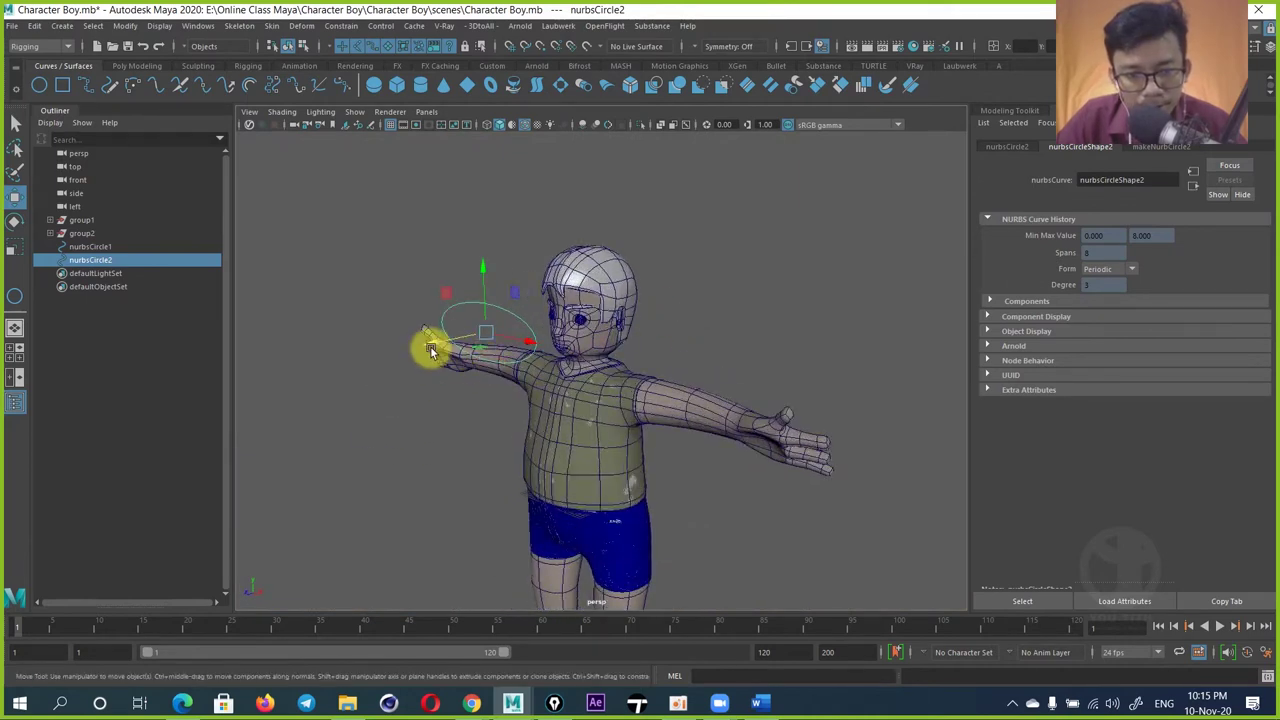
key(ctrl+z)
key(ctrl+z)
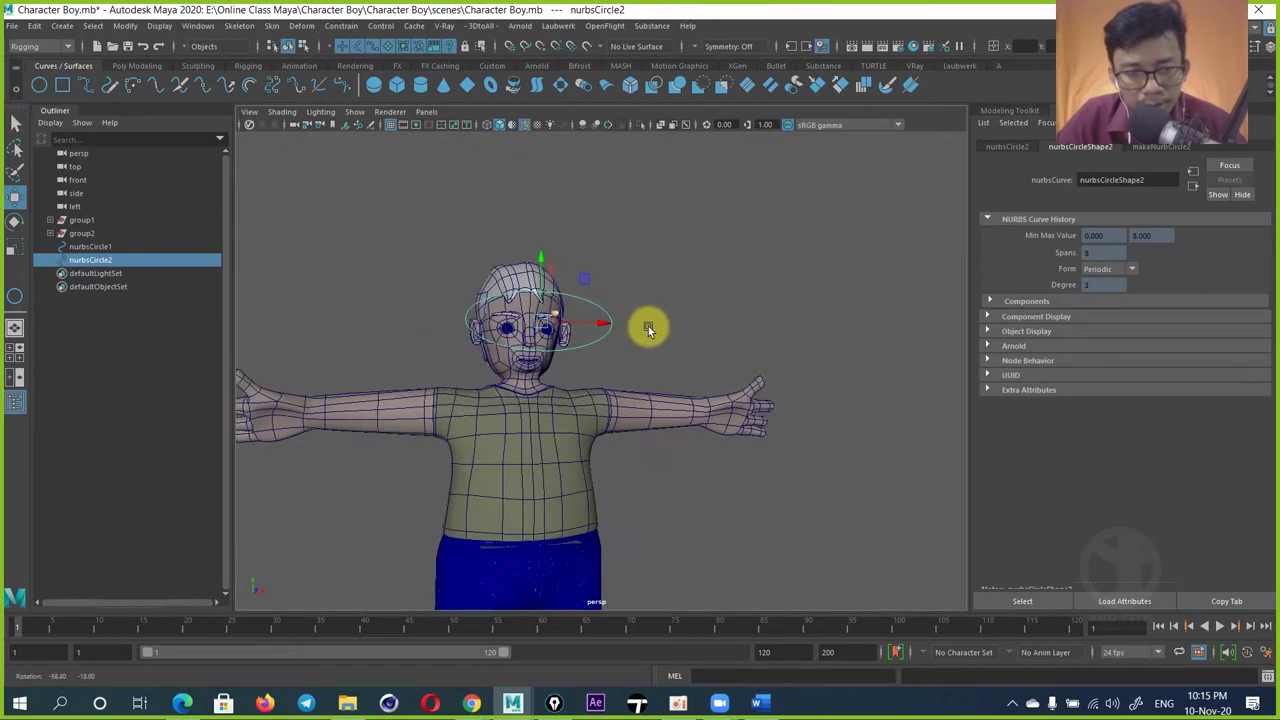
click(38, 92)
Step: In front view, draw a small NURBS circle and move it beside the boy's face
key(space)
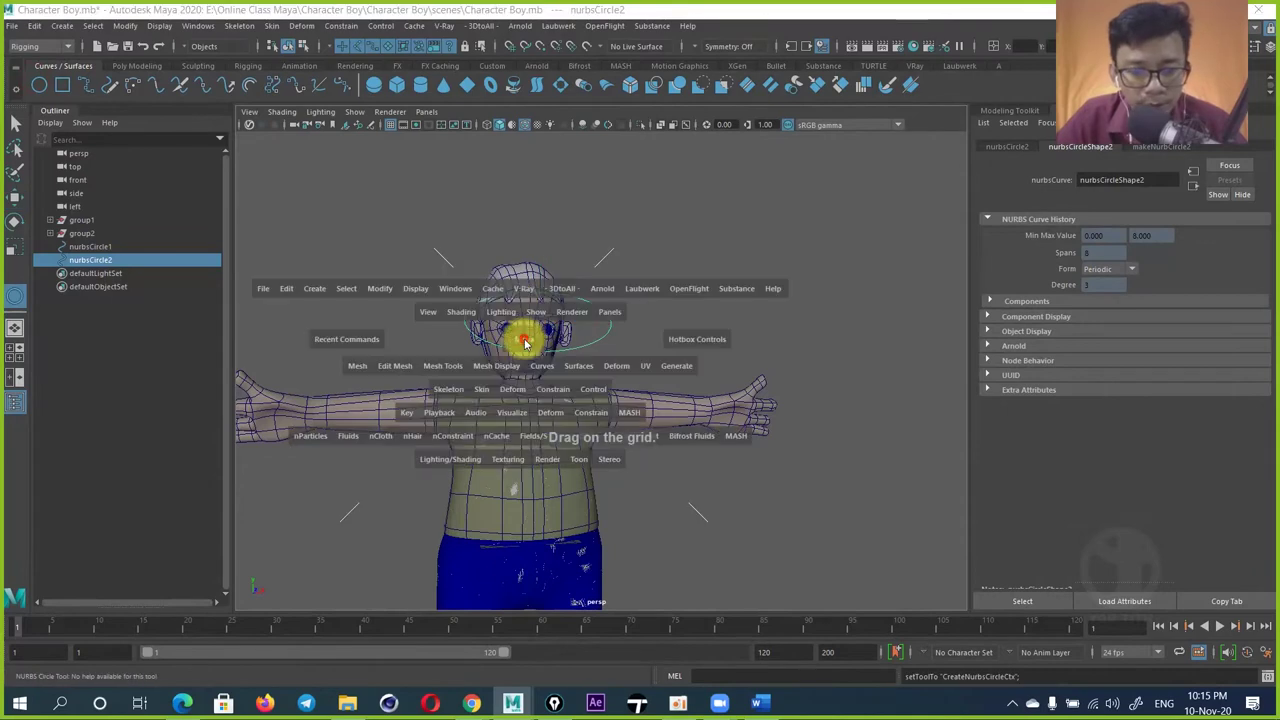
click(523, 374)
mouse_move(605, 290)
mouse_down()
mouse_move(617, 298)
mouse_move(645, 274)
mouse_up()
middle_drag(650, 249, 567, 257)
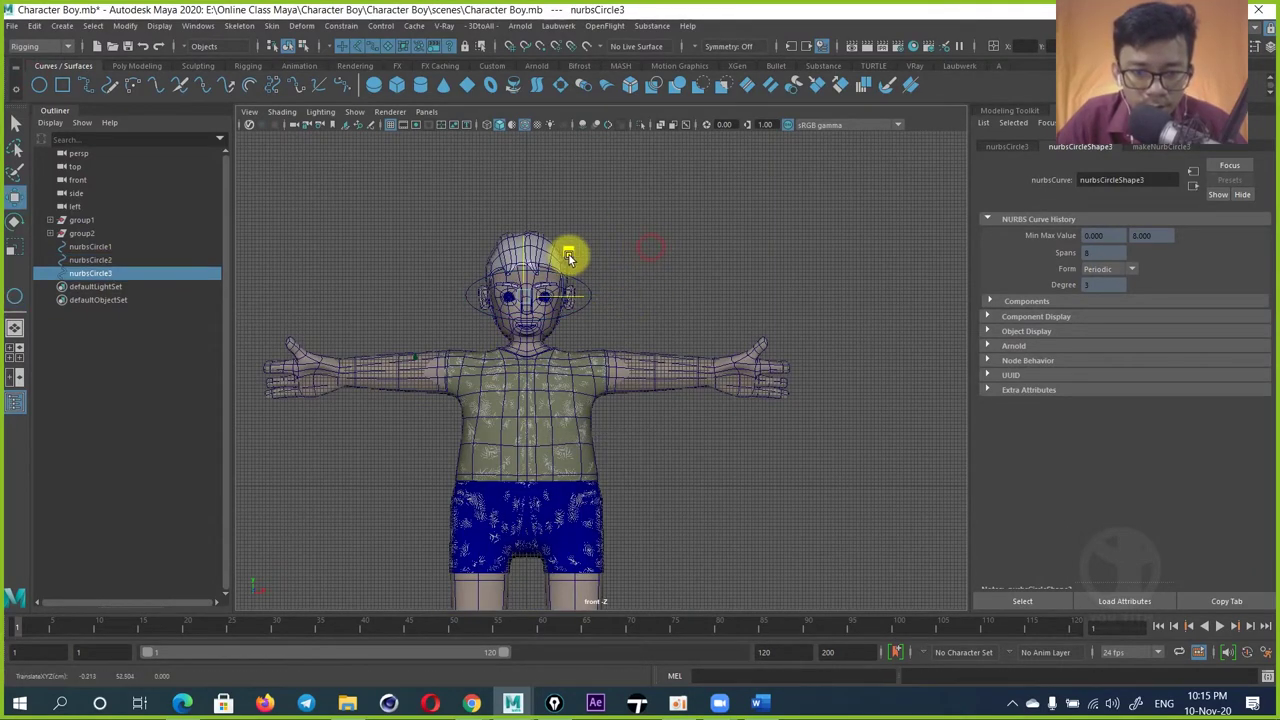
mouse_move(565, 258)
mouse_down()
mouse_move(543, 366)
mouse_move(443, 380)
mouse_move(540, 333)
mouse_up()
middle_drag(540, 333, 509, 327)
scroll(482, 330, up, 5)
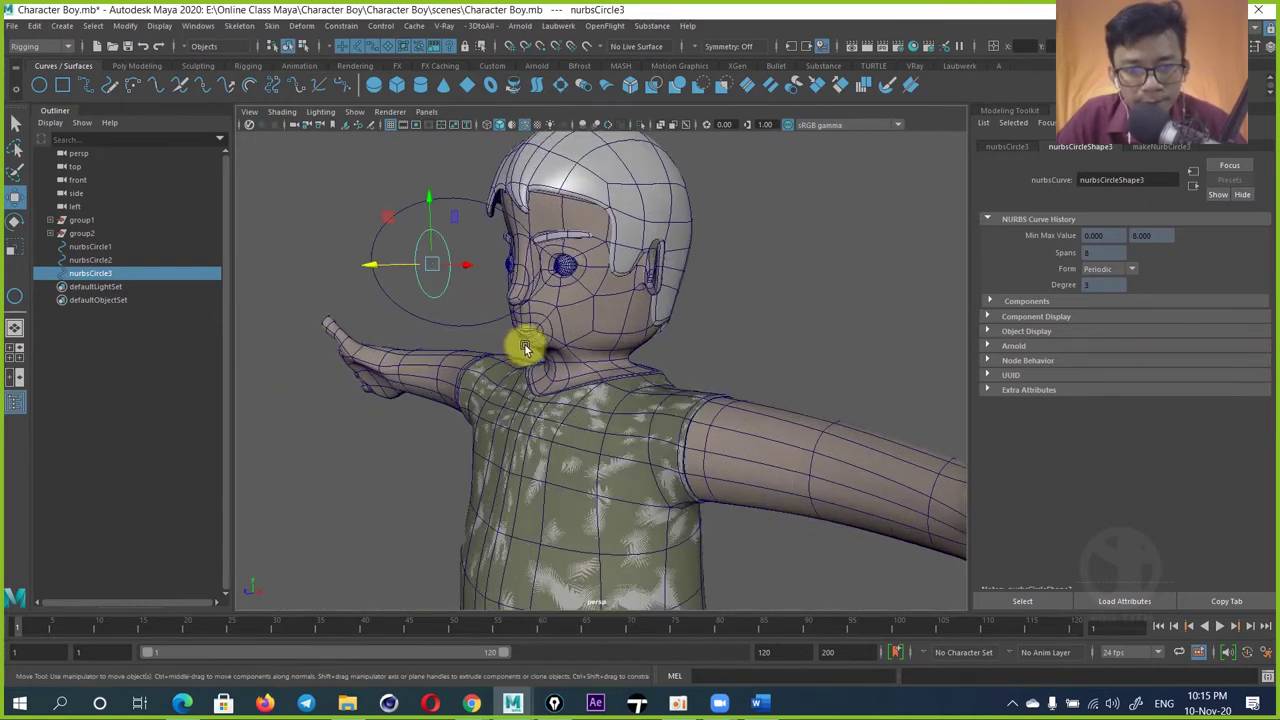
scroll(514, 343, down, 1)
Step: Set nurbsCircle2 and nurbsCircle3 to Translate Z 15, then orbit to check their depth
click(1266, 46)
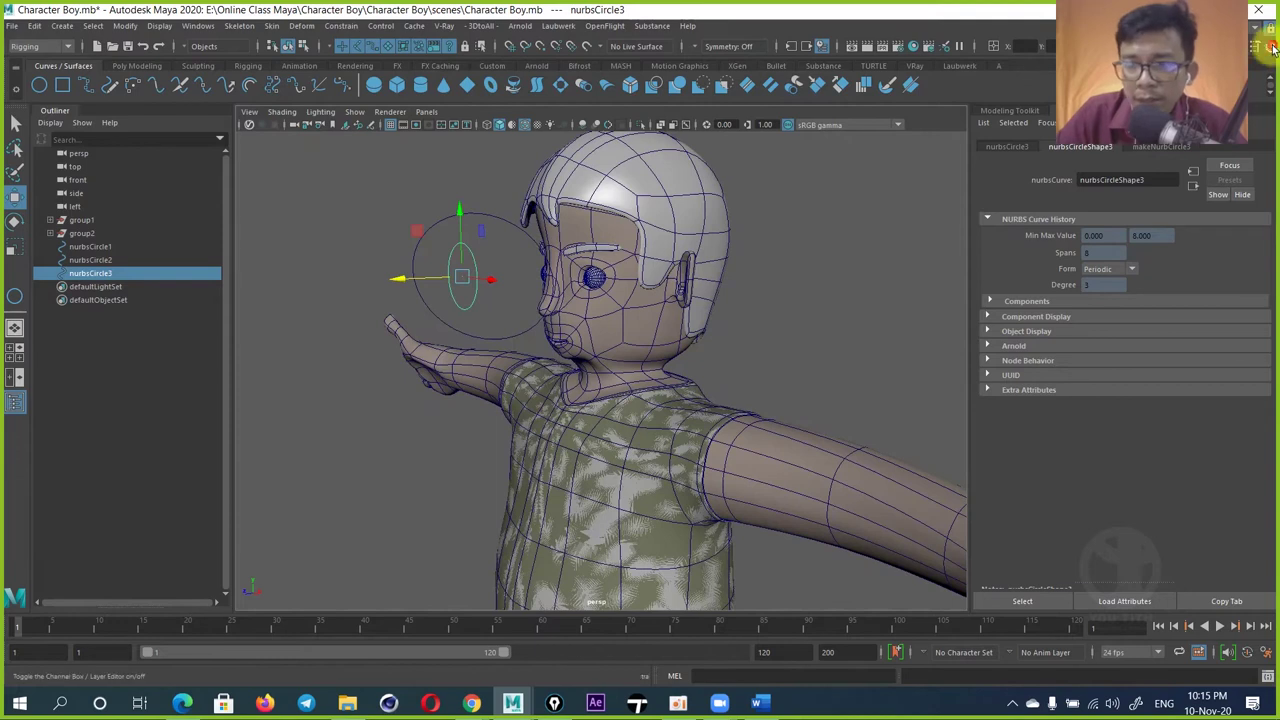
drag(175, 234, 324, 355)
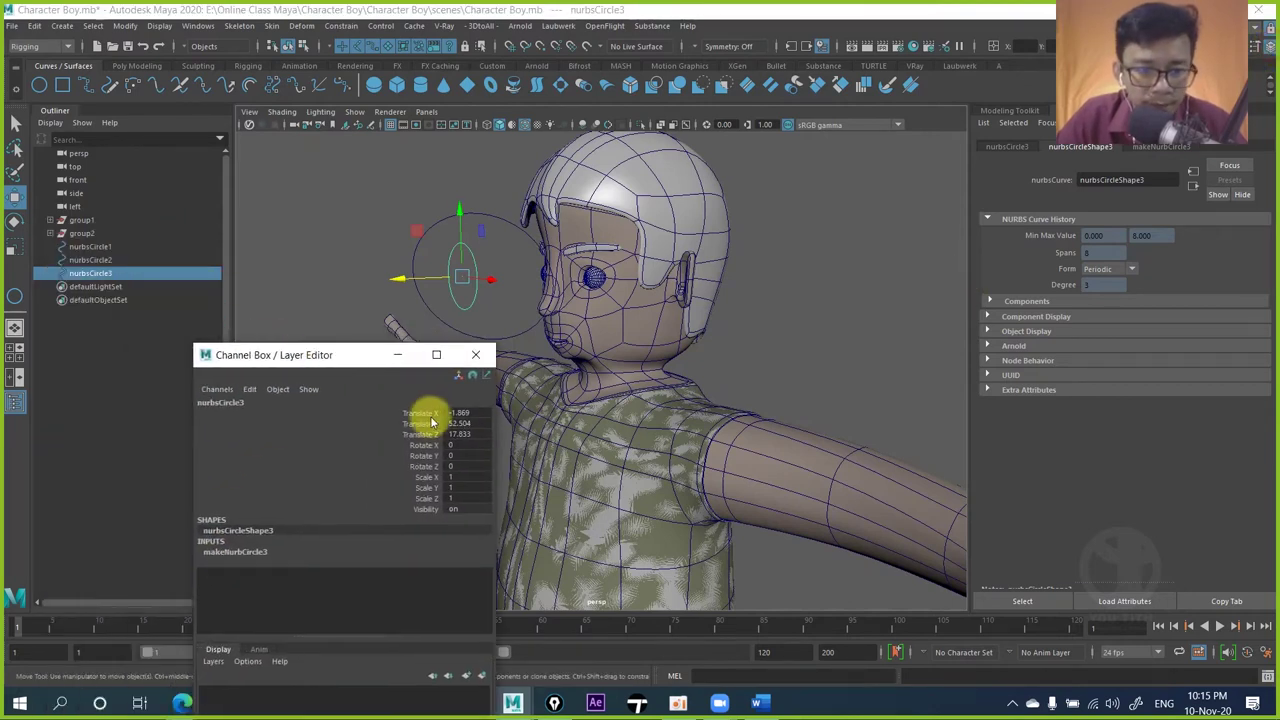
click(440, 222)
mouse_move(409, 287)
mouse_down()
mouse_move(429, 277)
mouse_move(414, 283)
mouse_up()
drag(471, 432, 482, 466)
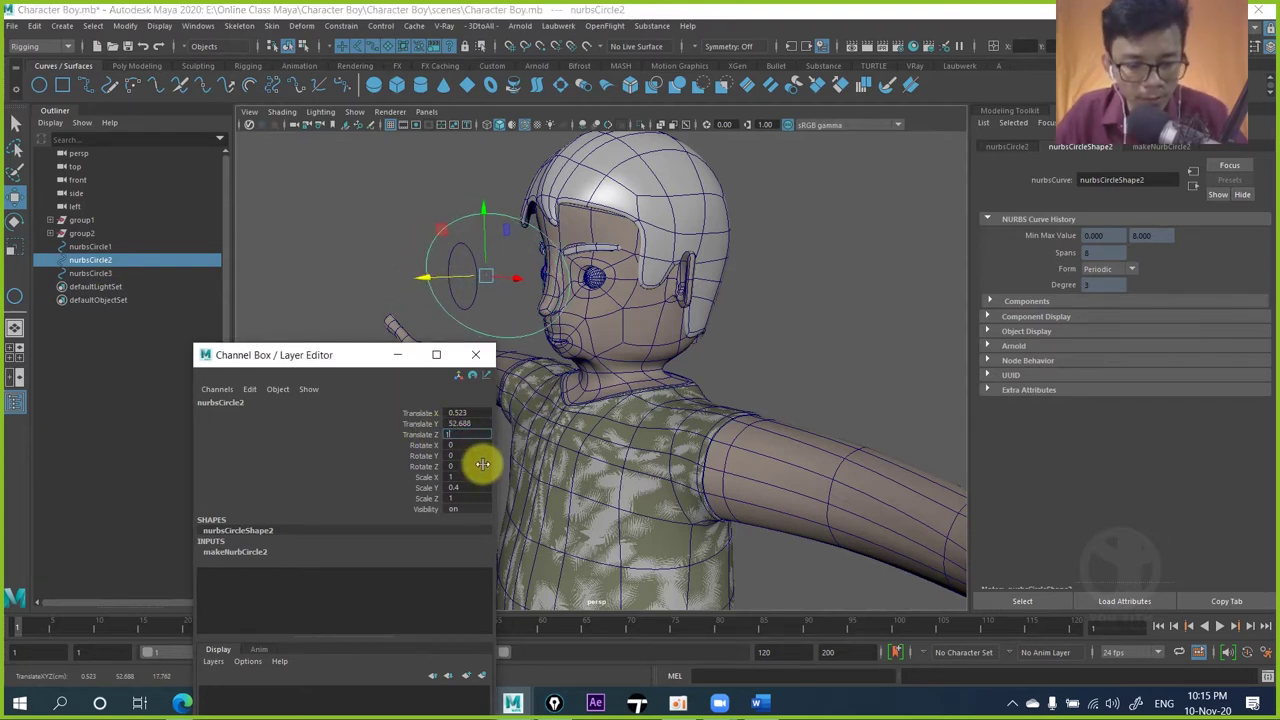
click(457, 263)
click(475, 267)
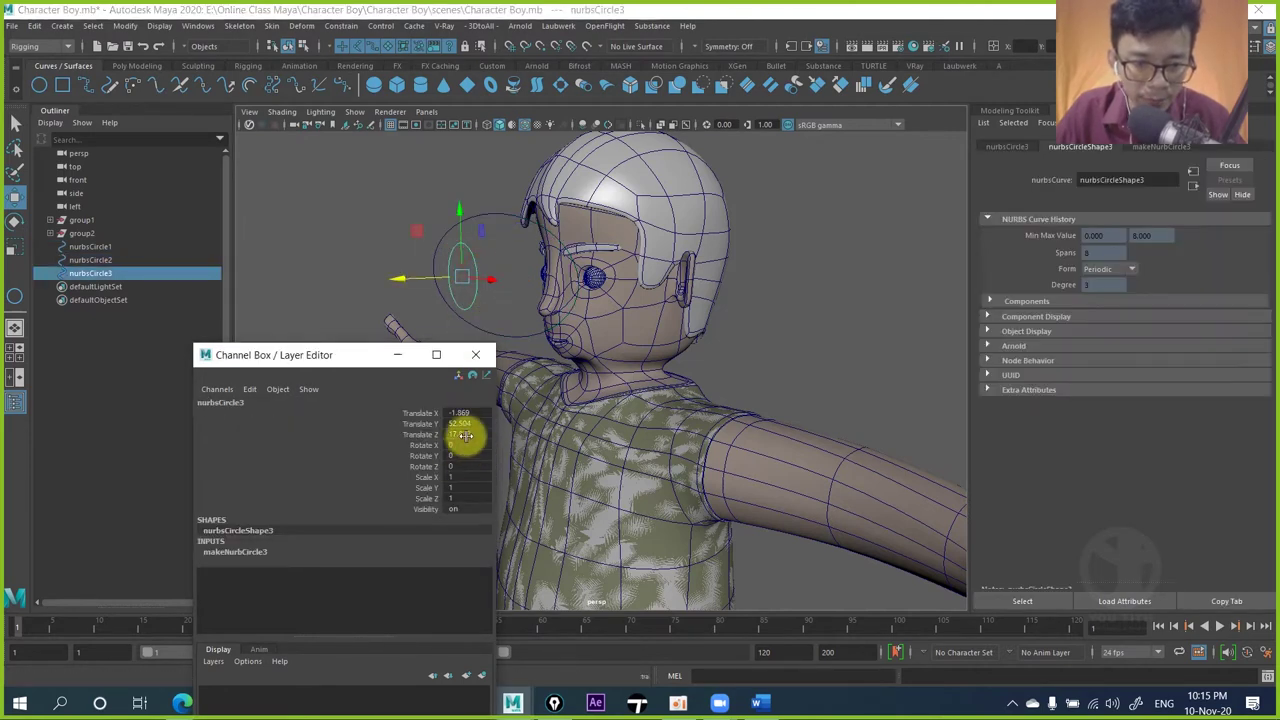
text(5)
key(Return)
mouse_move(586, 286)
alt+mouse_down()
mouse_move(528, 328)
mouse_move(549, 270)
alt+mouse_up()
alt+drag(534, 359, 737, 364)
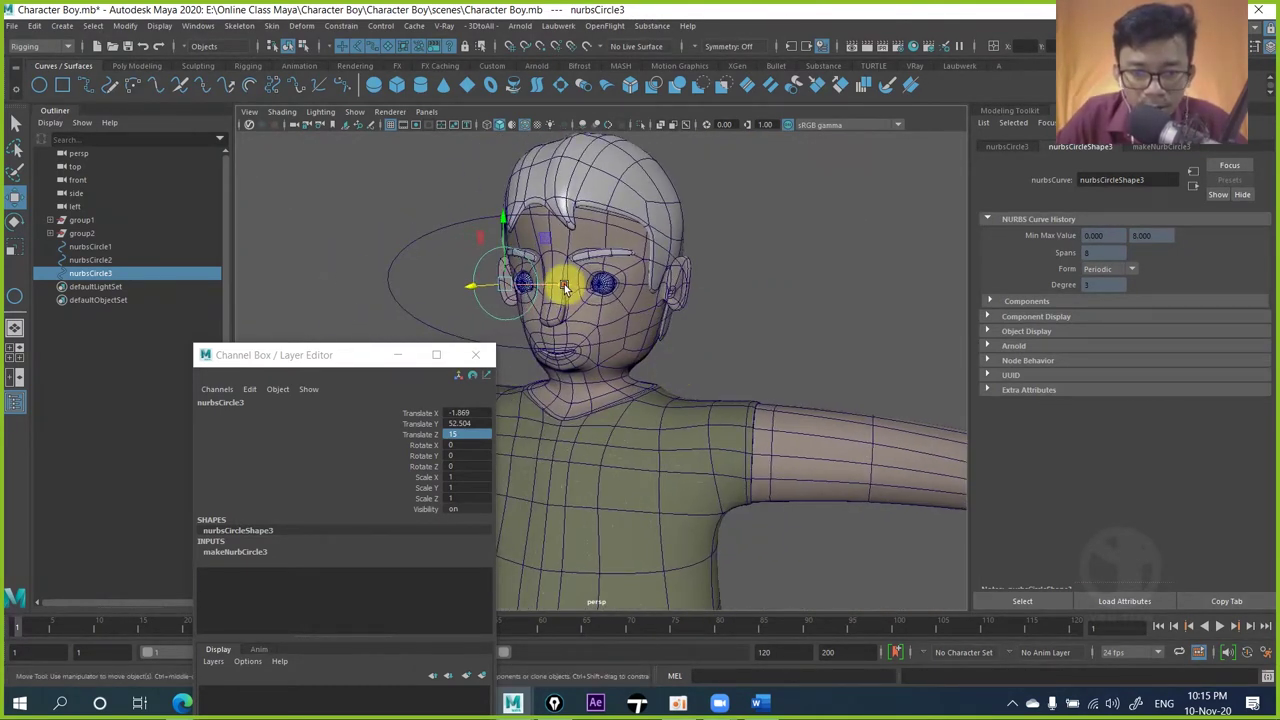
mouse_move(634, 289)
alt+mouse_down()
mouse_move(569, 325)
mouse_move(643, 294)
mouse_move(685, 344)
mouse_move(666, 346)
mouse_move(717, 342)
alt+mouse_up()
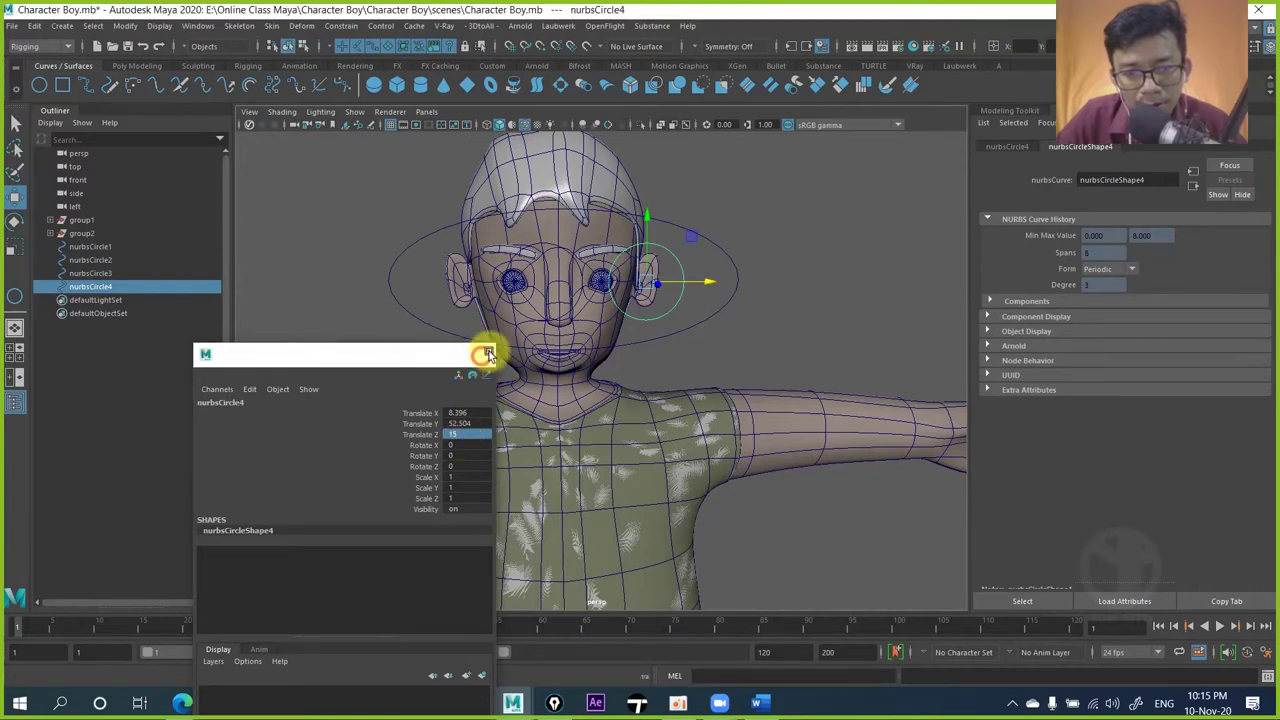
Step: Frame the head in front view and turn off Wireframe on Shaded
click(476, 354)
key(space)
click(632, 372)
scroll(594, 243, up, 1)
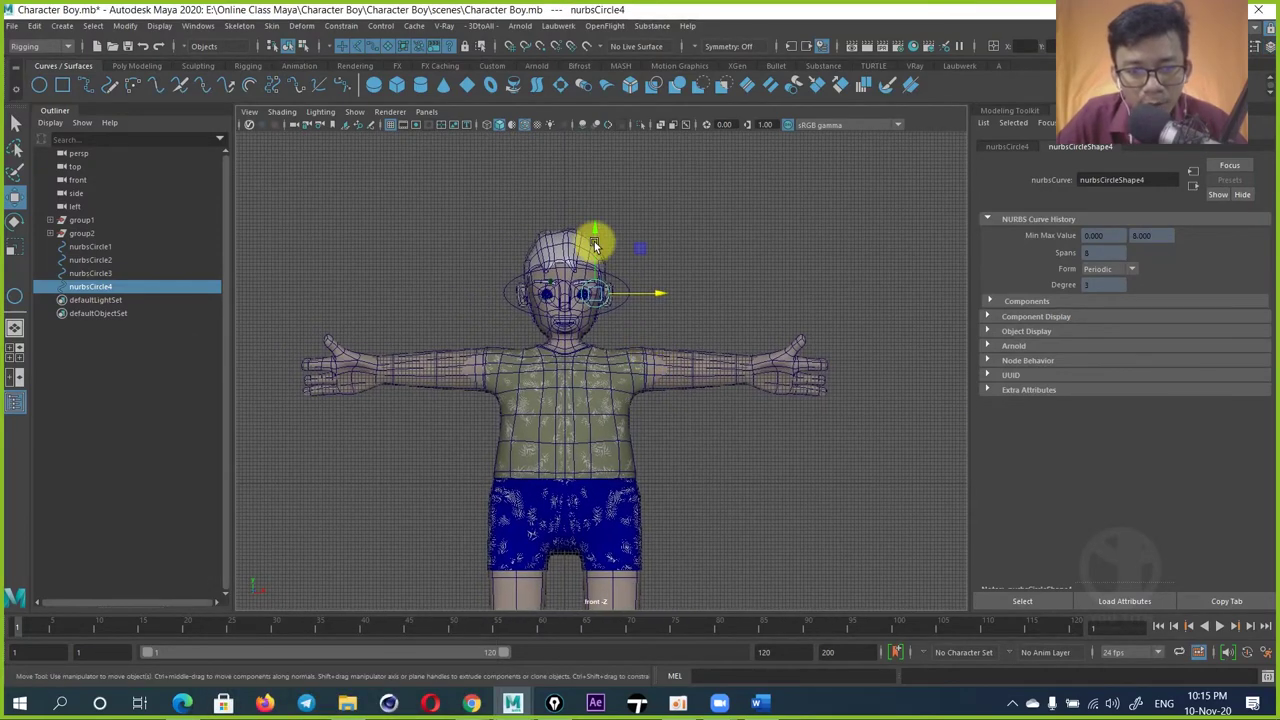
scroll(586, 309, up, 3)
scroll(645, 376, up, 2)
alt+right_drag(645, 376, 491, 143)
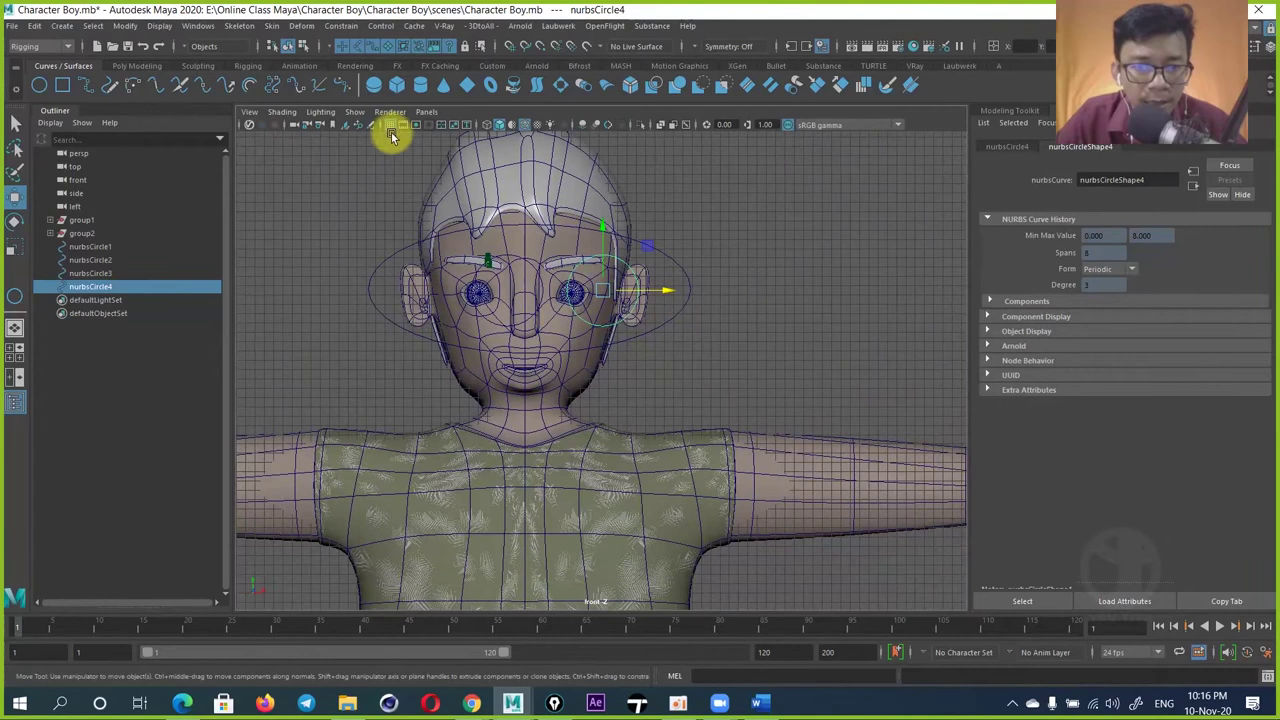
alt+right_drag(391, 120, 645, 376)
alt+middle_drag(645, 376, 660, 376)
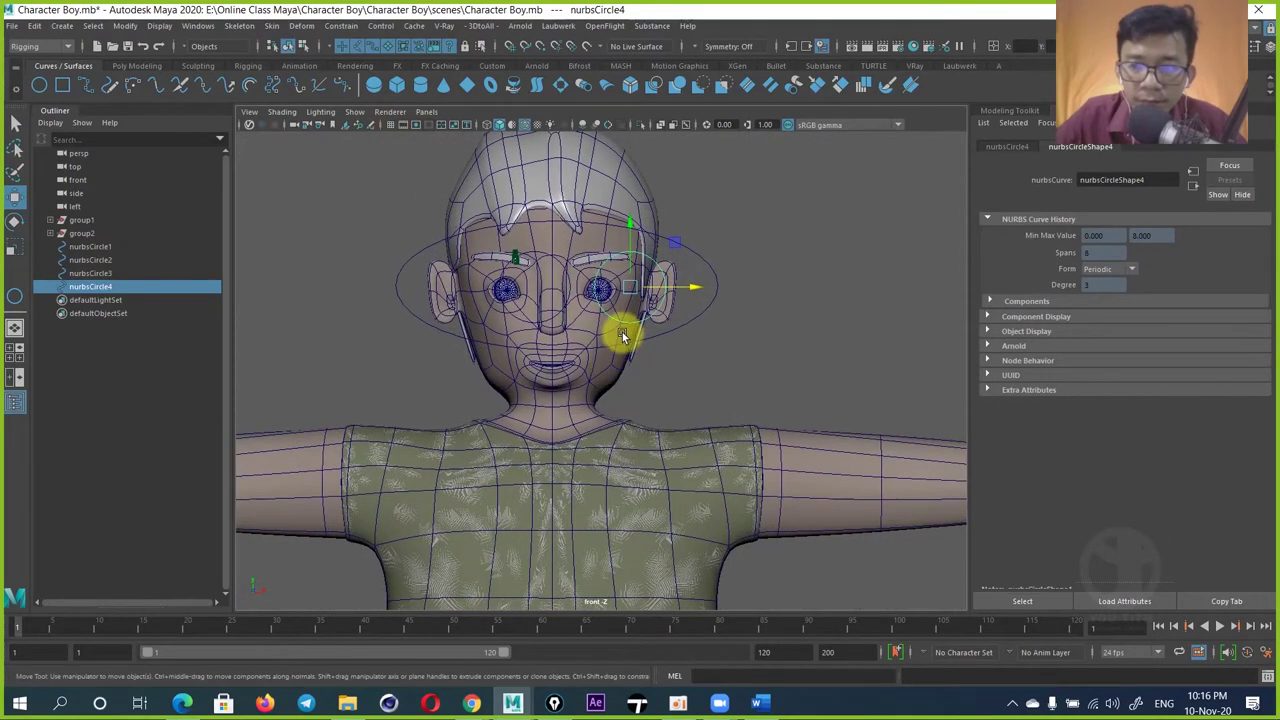
click(524, 124)
Step: Set nurbsCircle4 to Translate X 5 and nurbsCircle3 to Translate X -5
click(812, 252)
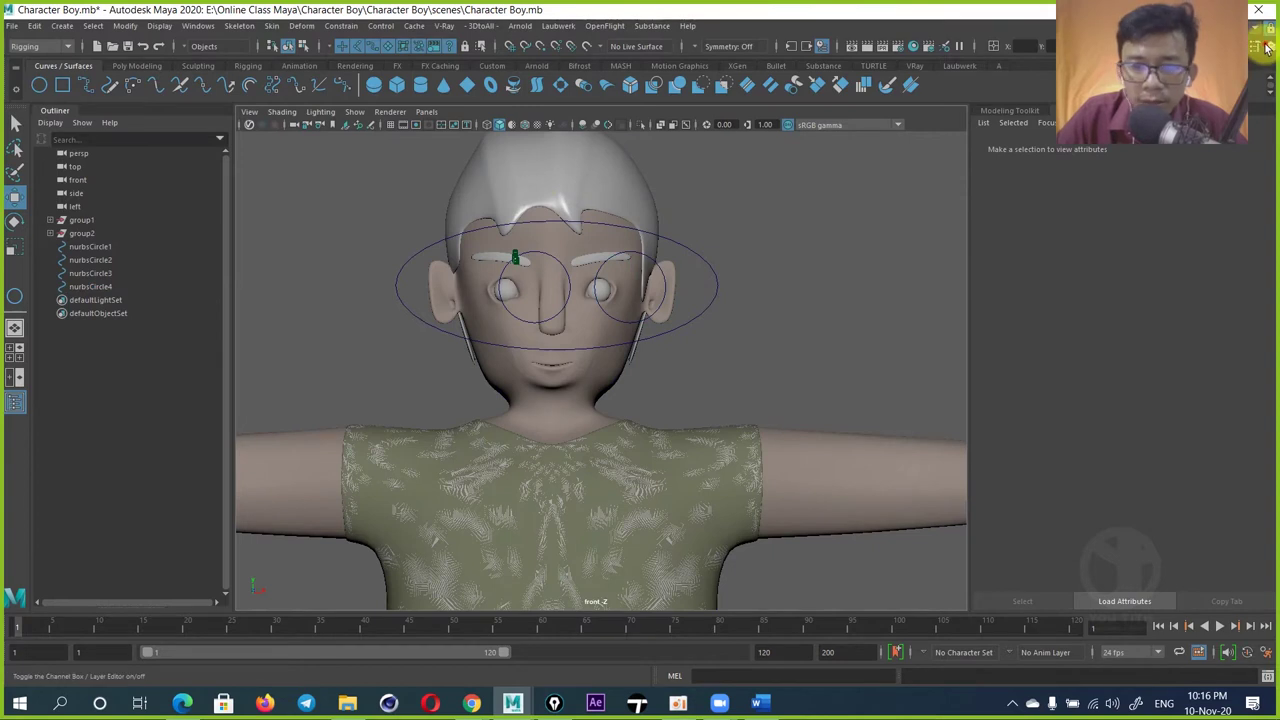
click(1267, 47)
click(657, 264)
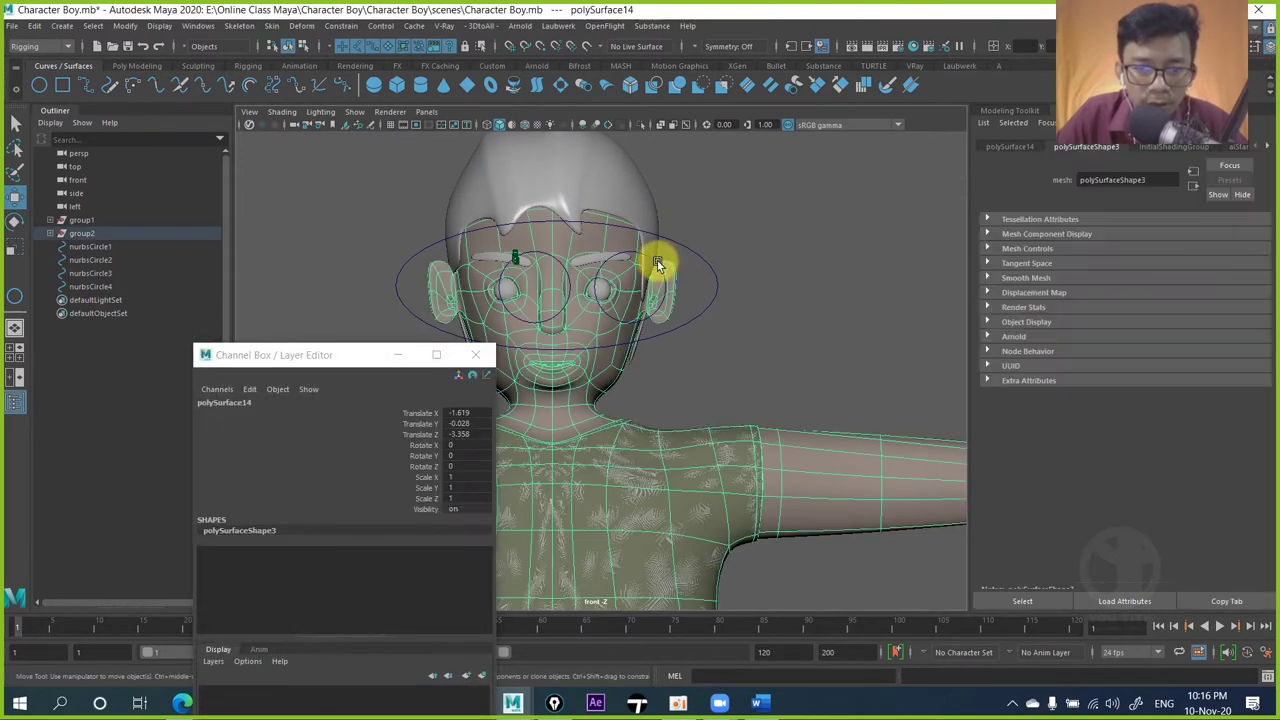
click(657, 264)
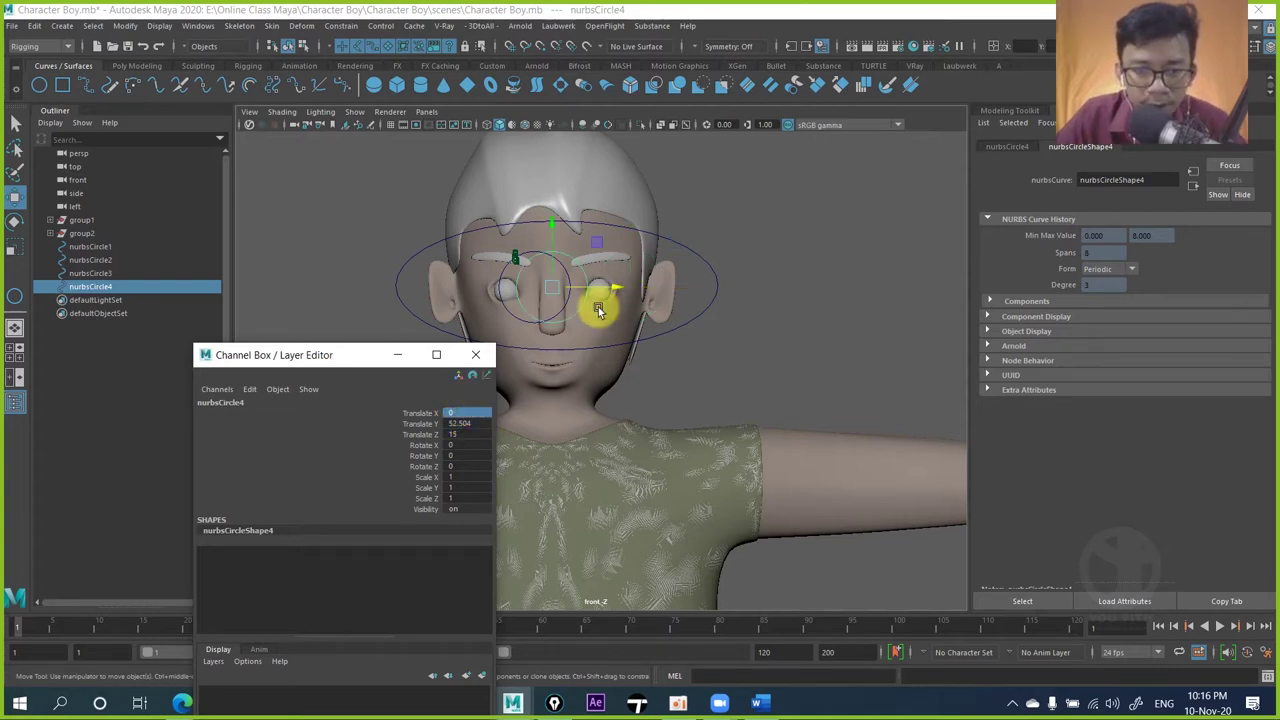
drag(603, 288, 653, 288)
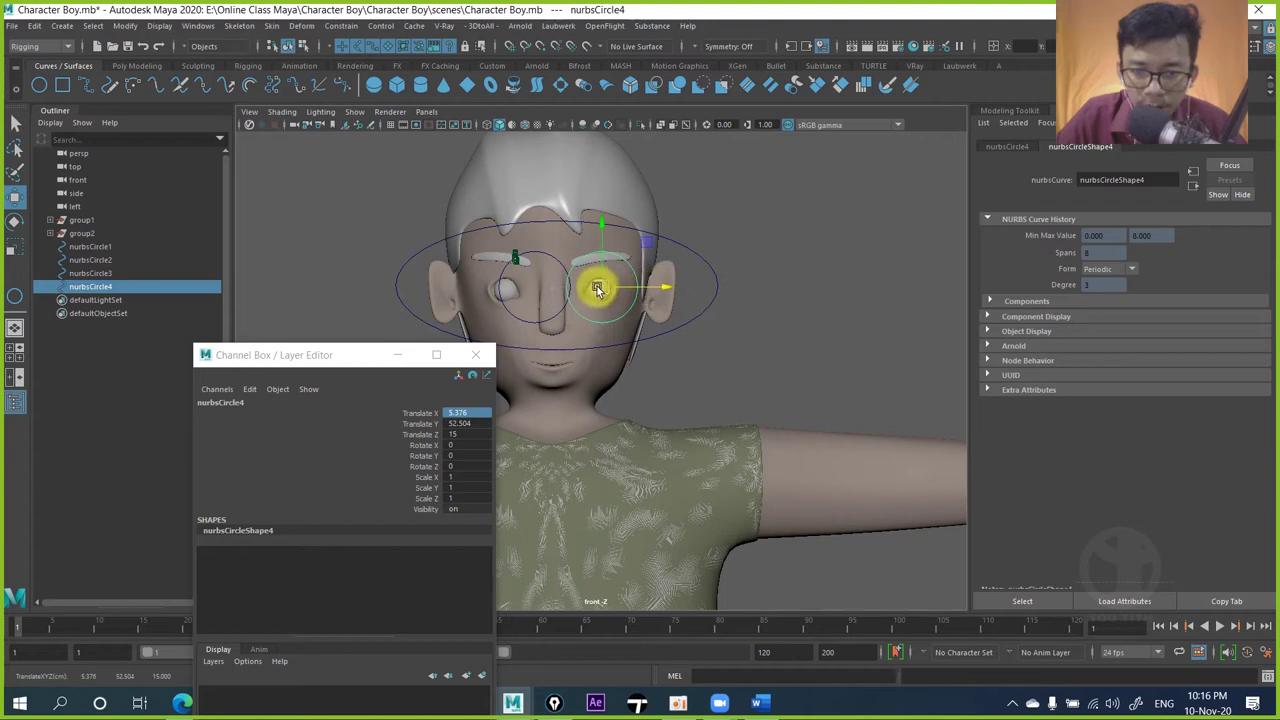
click(470, 411)
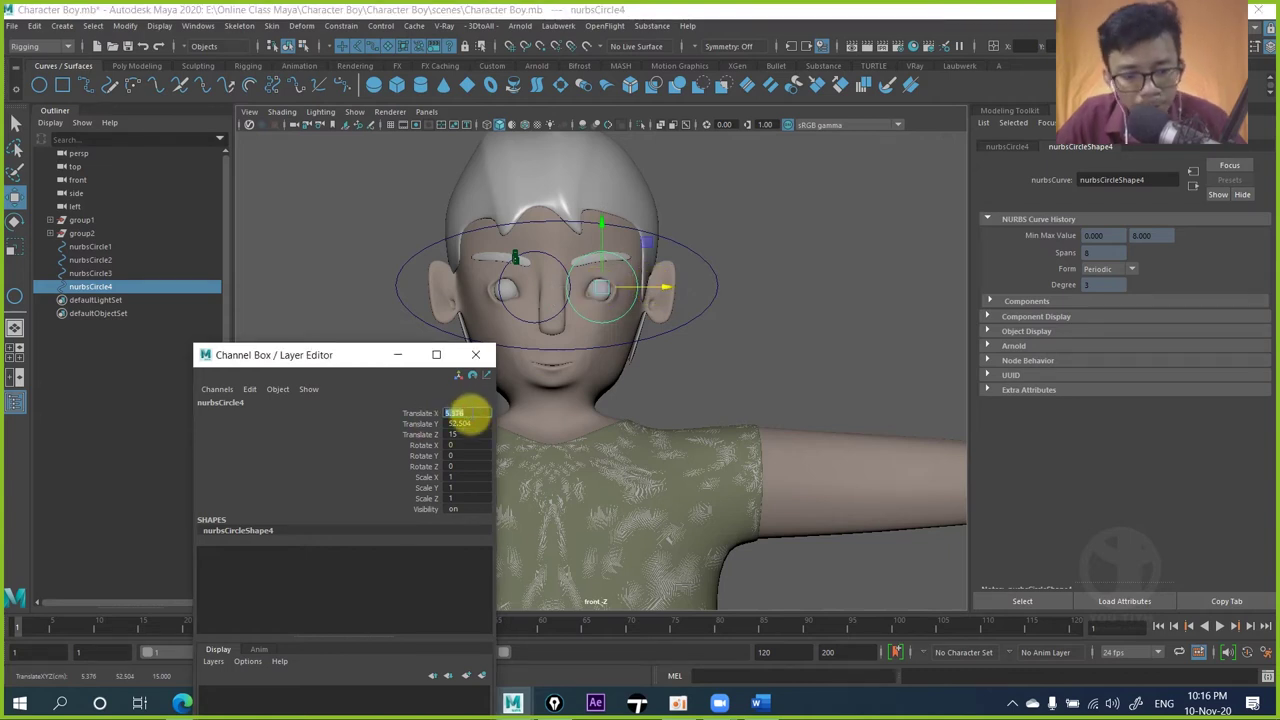
click(554, 256)
click(470, 411)
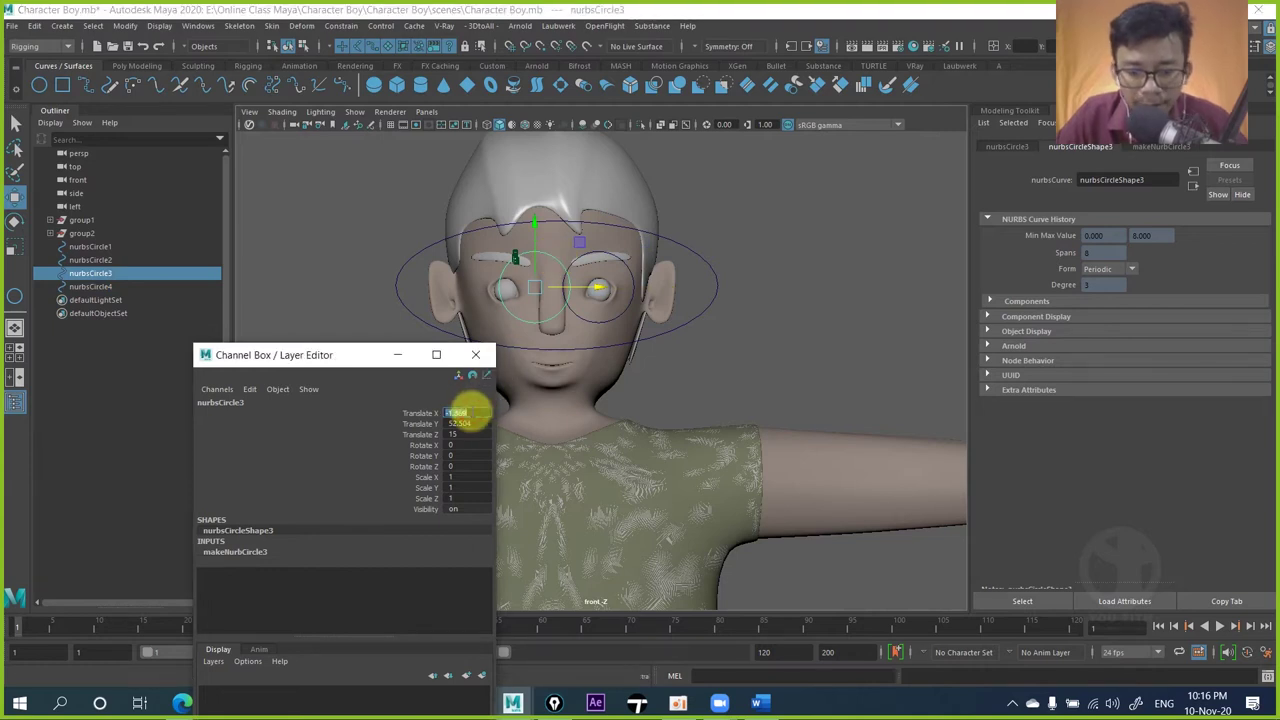
text(-5)
key(Return)
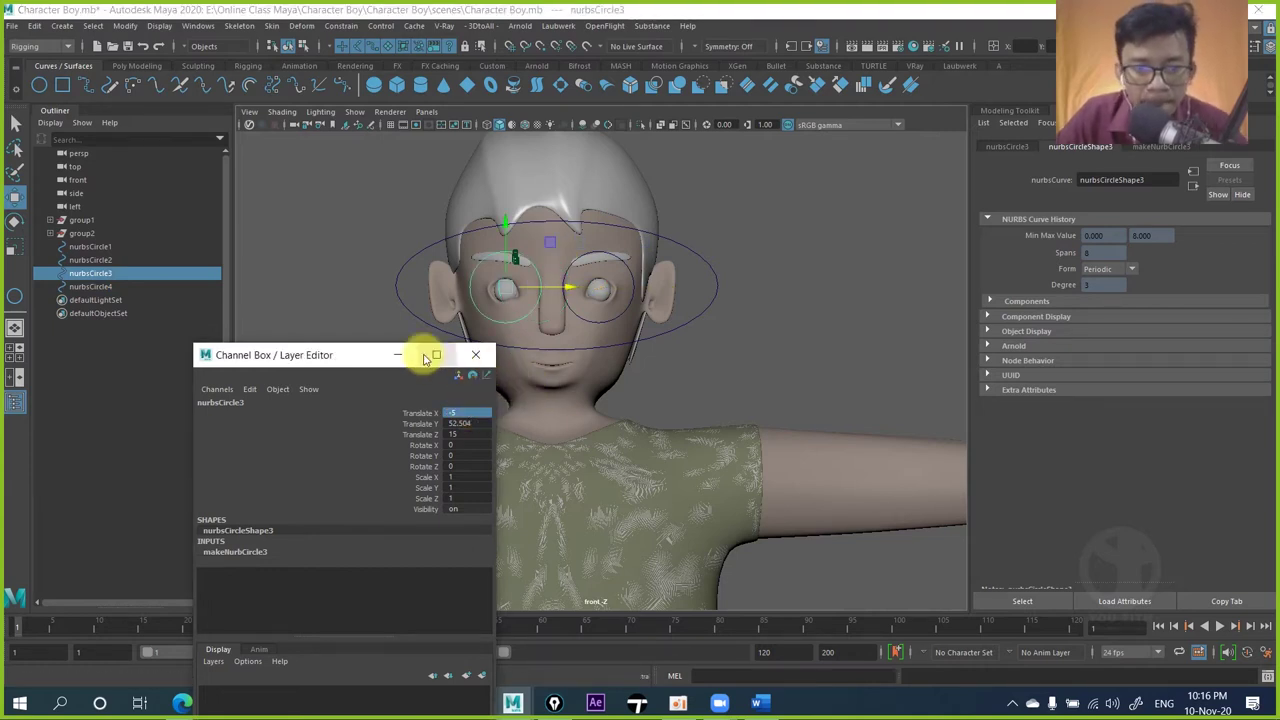
drag(370, 357, 282, 355)
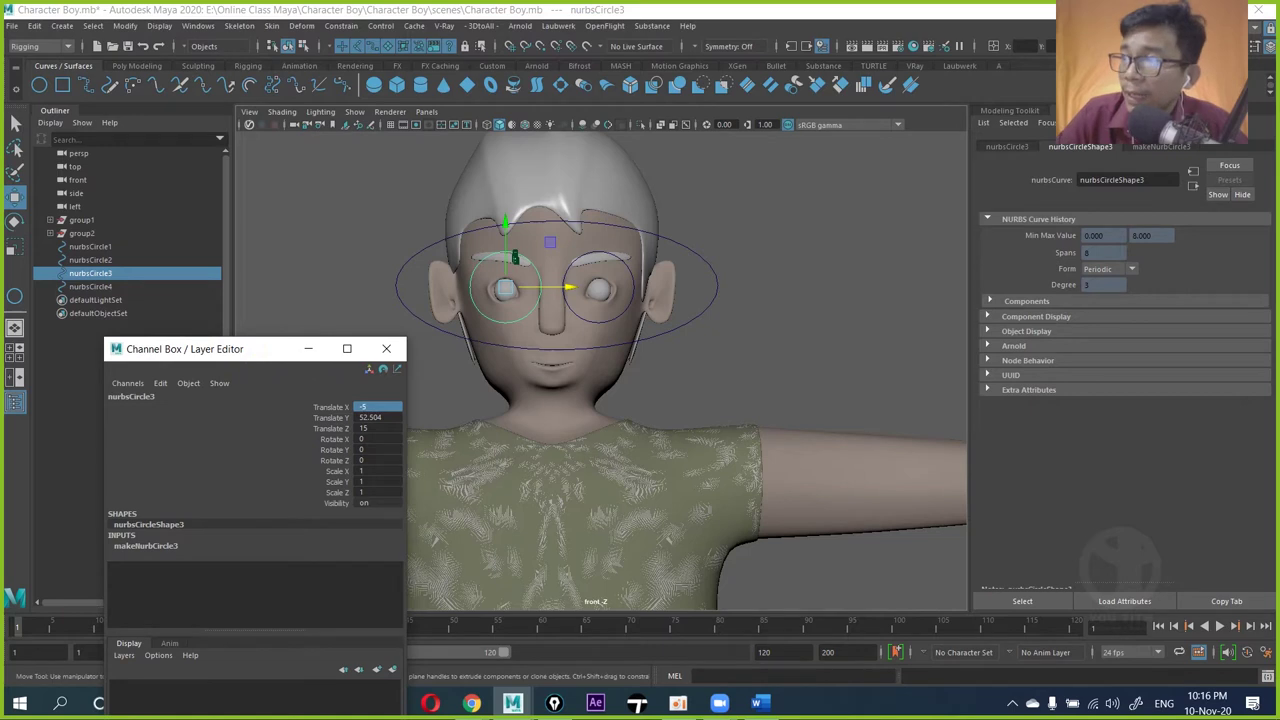
key(Escape)
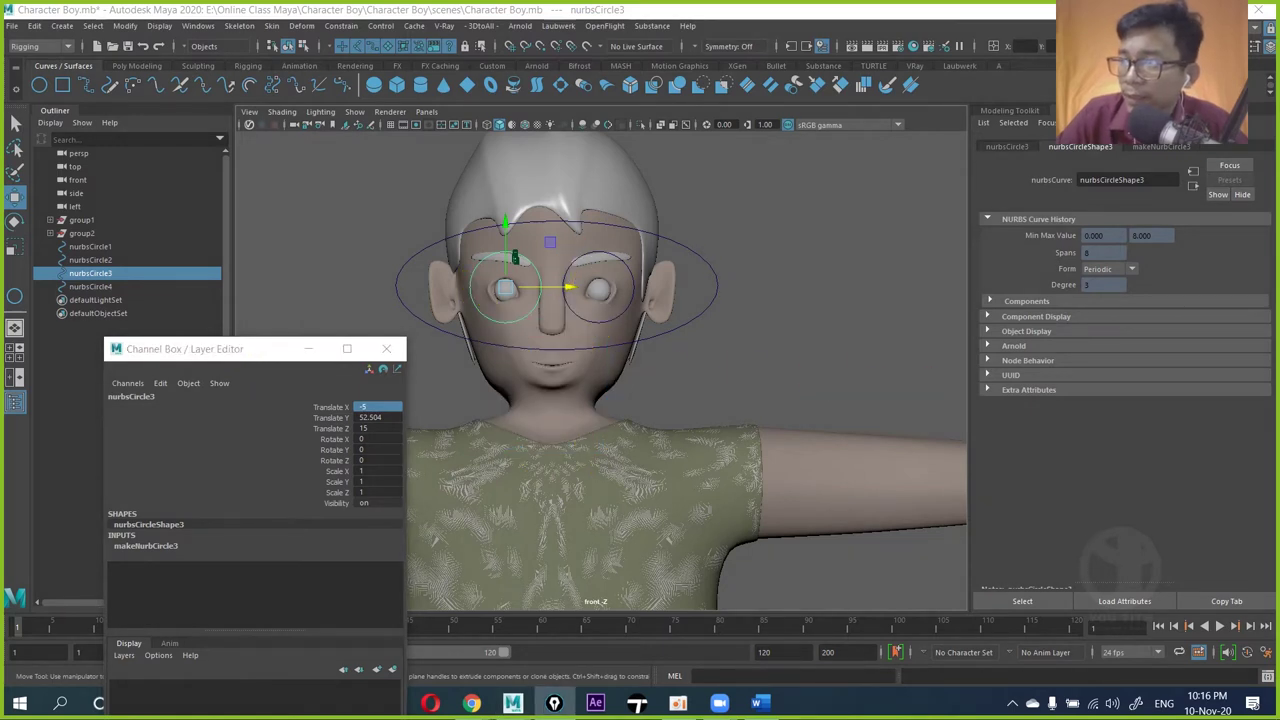
Step: Scale nurbsCircle2 to Scale X 0.833, keeping Scale Y 0.4, around both eye circles
drag(557, 155, 557, 500)
click(599, 290)
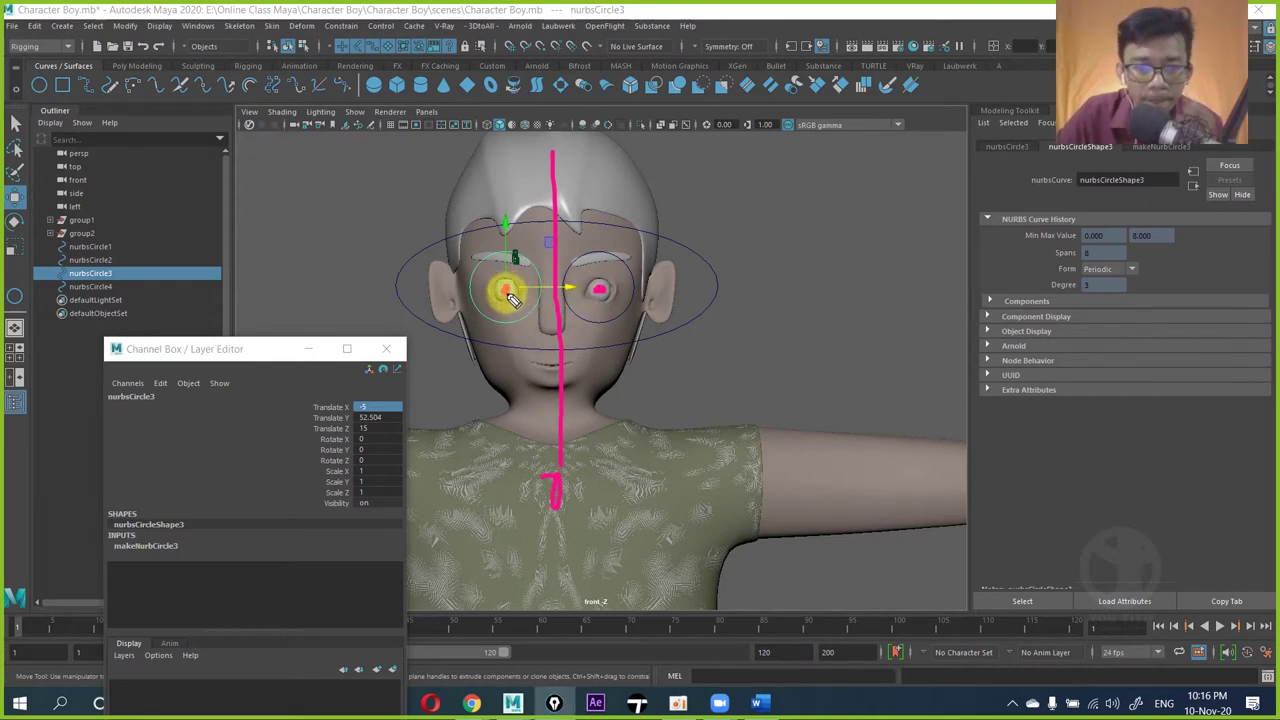
click(505, 290)
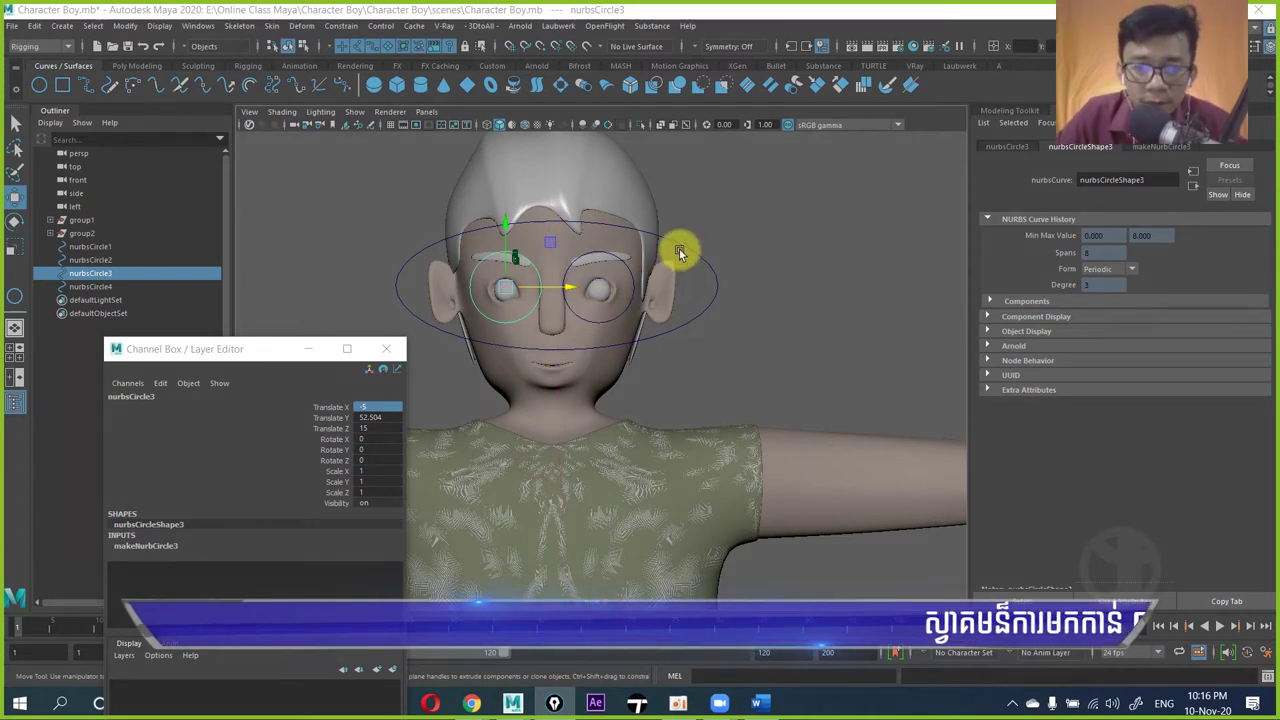
click(680, 250)
key(r)
drag(616, 289, 606, 290)
click(853, 211)
key(w)
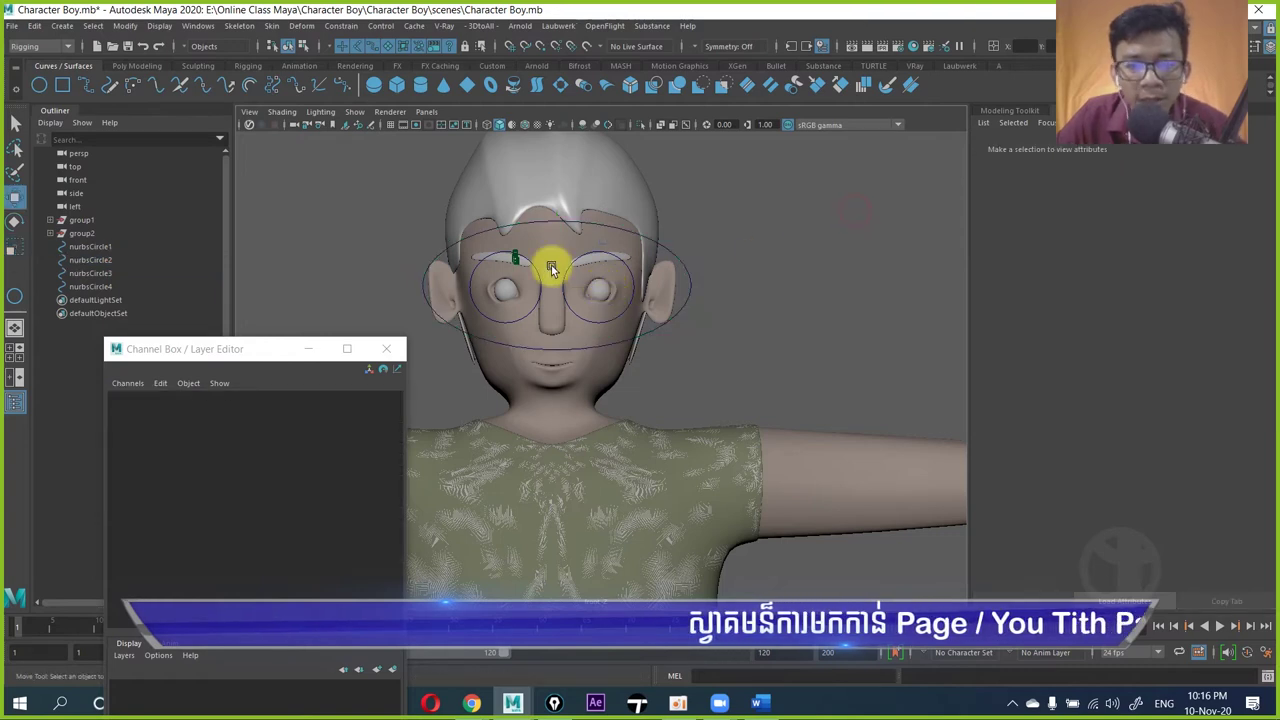
click(602, 226)
Step: Adjust nurbsCircle2's Translate X and select eye circle nurbsCircle4
click(381, 406)
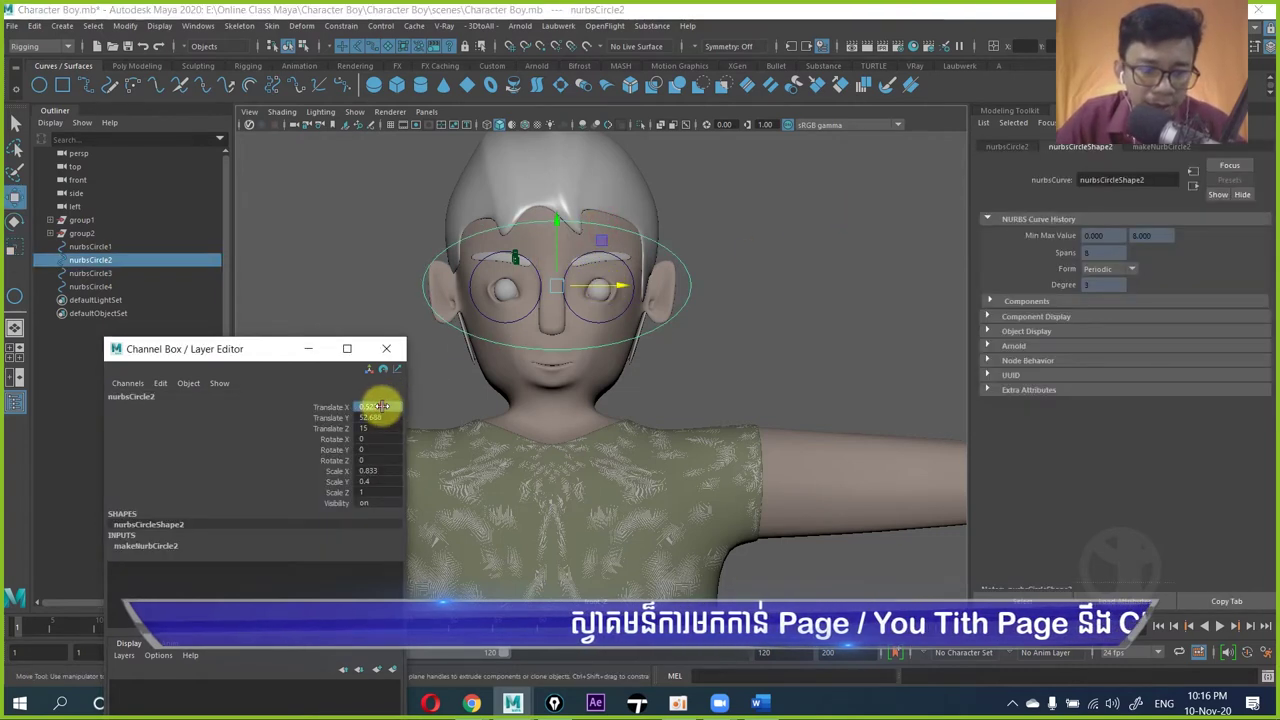
text(0)
click(735, 334)
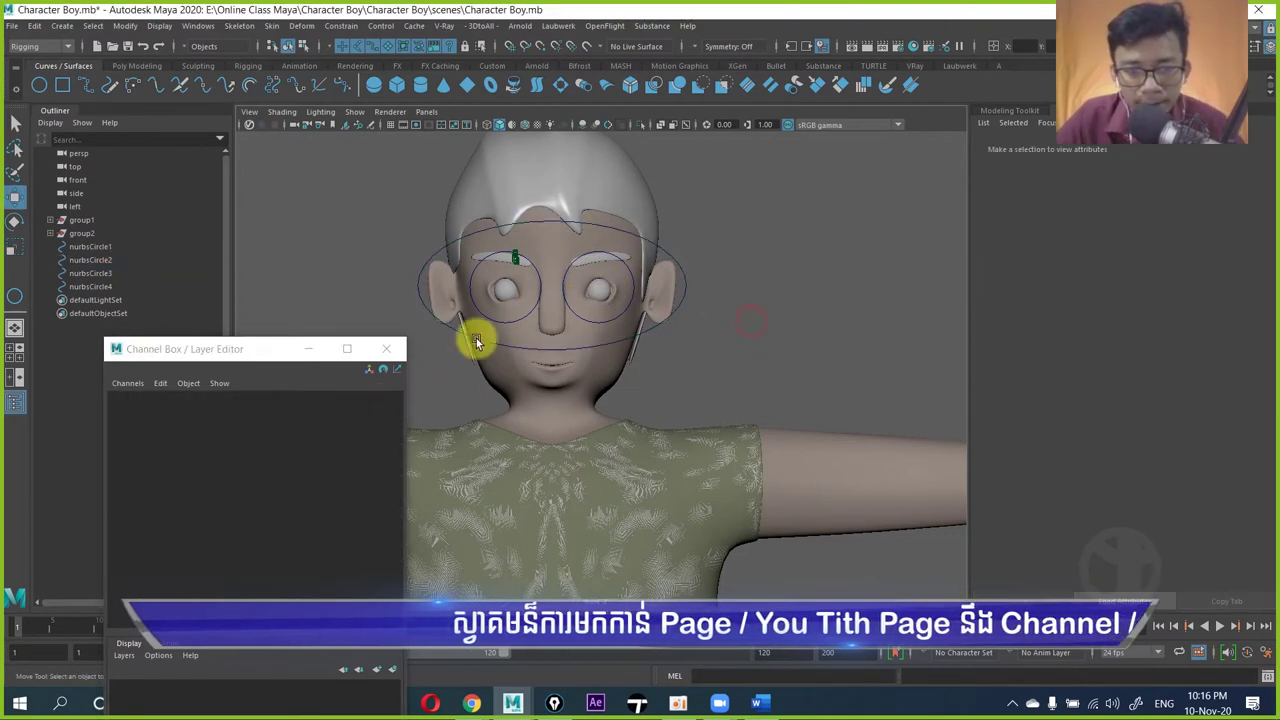
click(622, 289)
drag(624, 290, 709, 289)
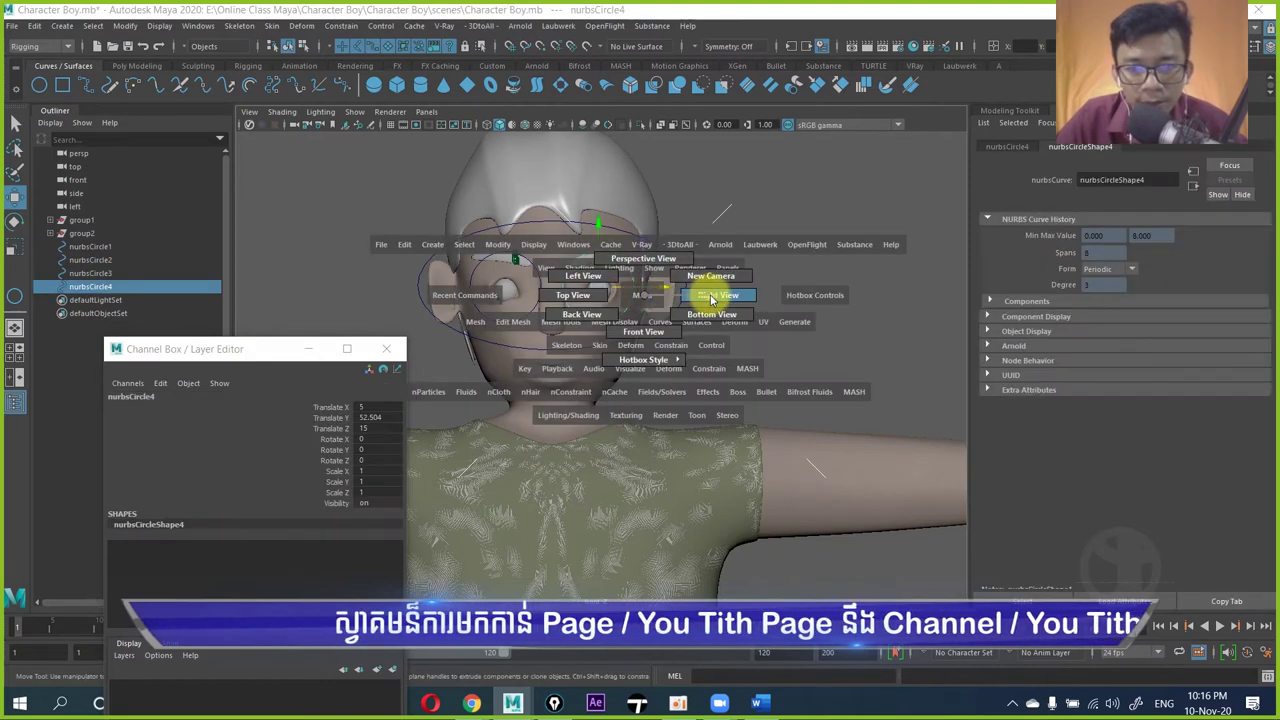
scroll(576, 294, up, 3)
scroll(589, 331, up, 3)
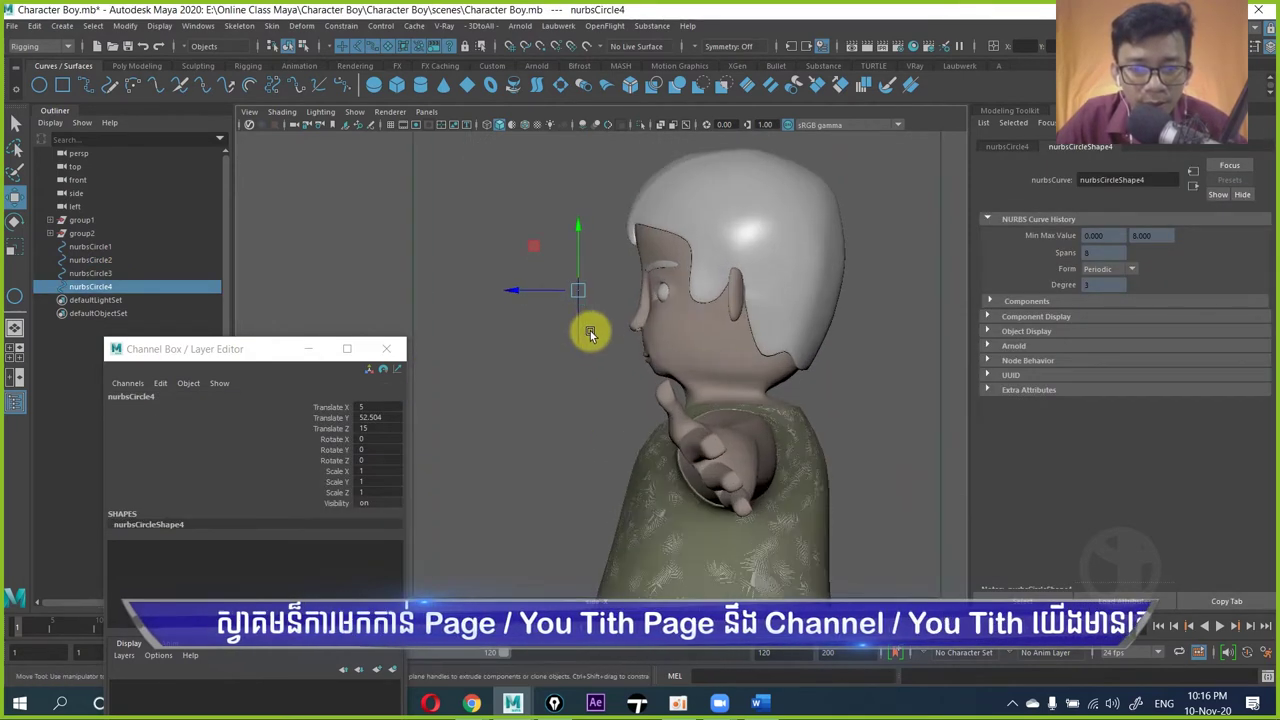
scroll(589, 331, up, 2)
Step: Move the three control circles forward in front of the face, checked from front view
key(space)
mouse_move(583, 304)
mouse_down()
mouse_move(581, 337)
mouse_move(700, 372)
mouse_move(606, 343)
mouse_up()
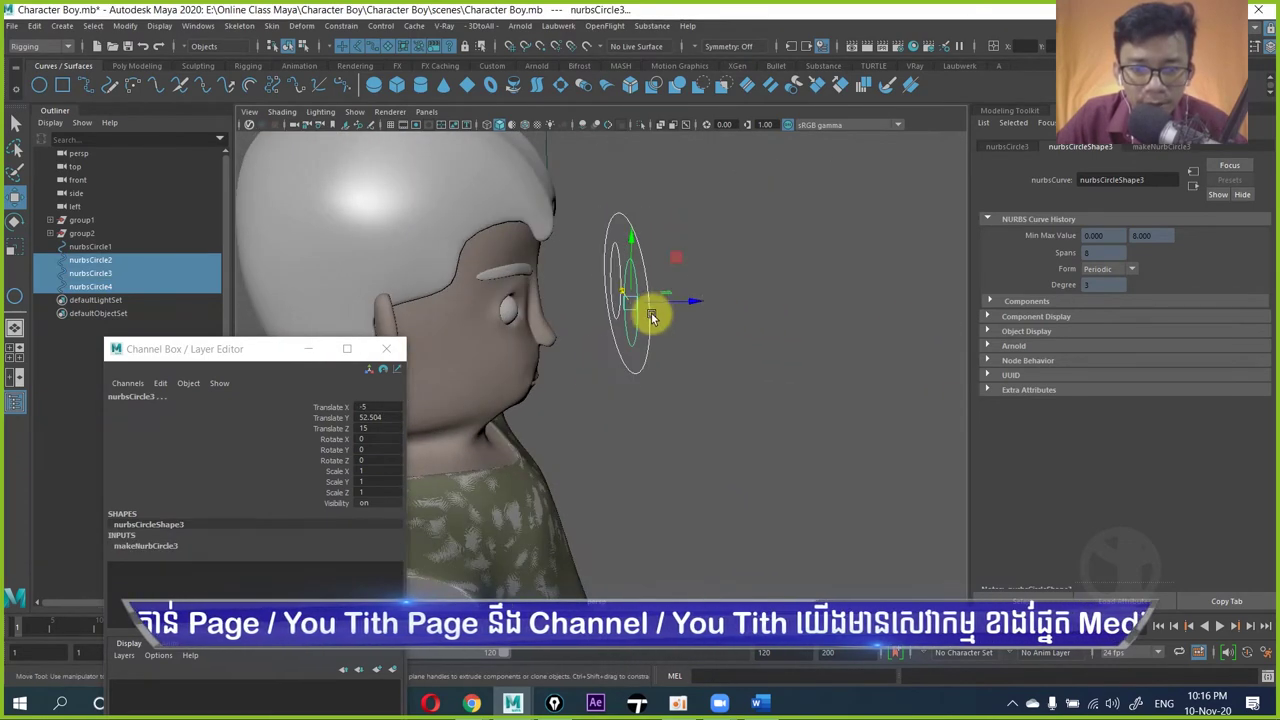
mouse_move(694, 303)
mouse_down()
mouse_move(728, 302)
mouse_move(691, 354)
mouse_move(492, 364)
mouse_up()
mouse_move(614, 352)
alt+mouse_down()
mouse_move(591, 349)
mouse_move(586, 363)
alt+mouse_up()
key(space)
Step: Scale the eye rings to about two-thirds (0.749 and 0.701), then reselect all three circles
key(r)
drag(566, 286, 535, 297)
click(800, 275)
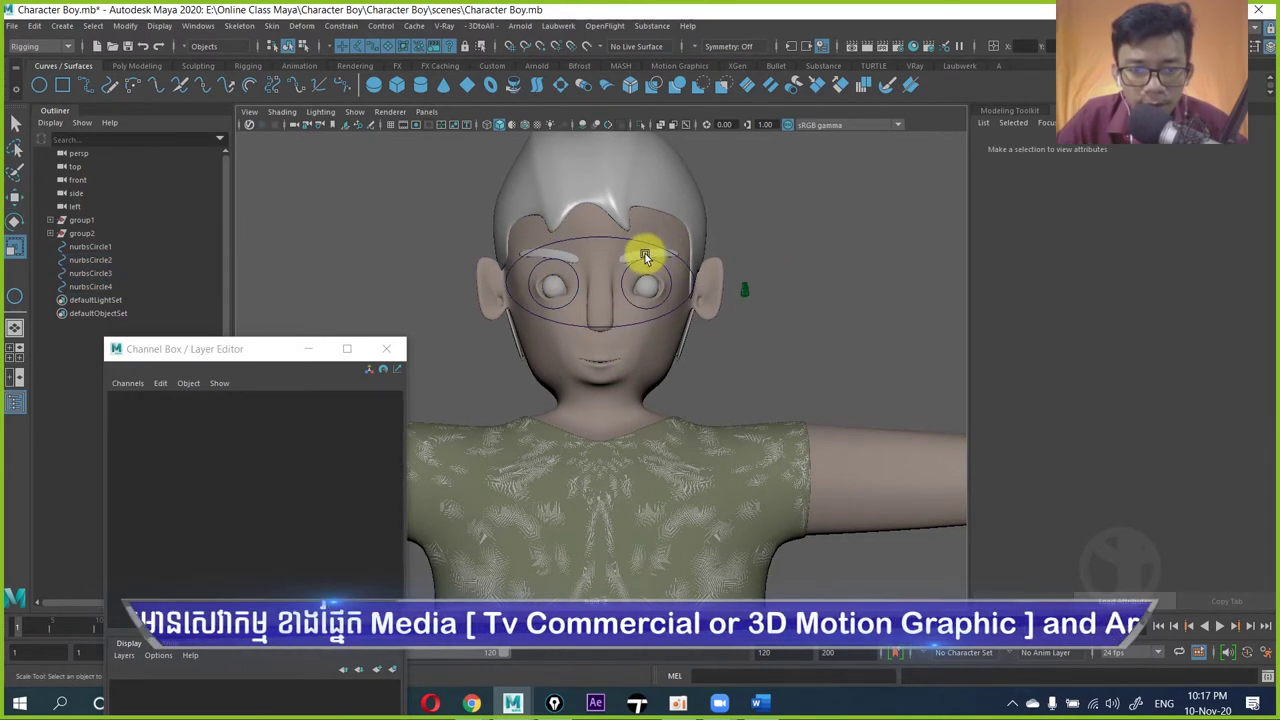
scroll(645, 257, up, 2)
click(571, 260)
shift+click(627, 238)
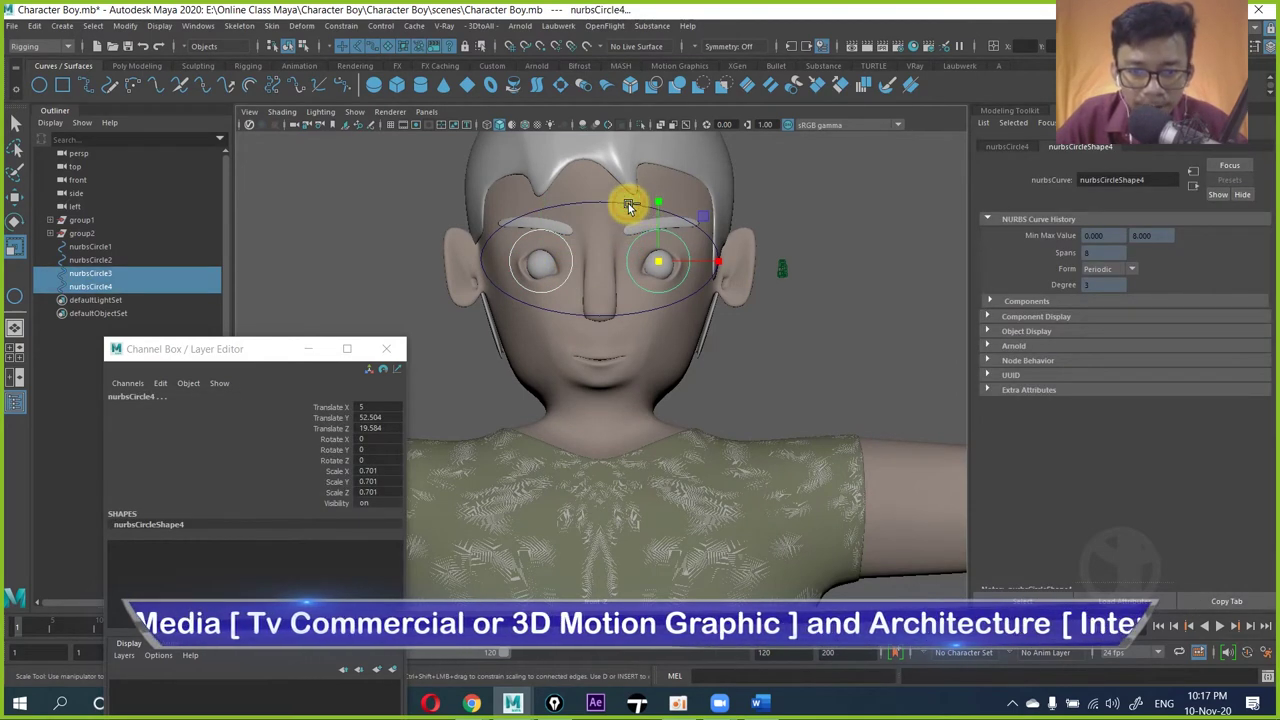
shift+click(630, 206)
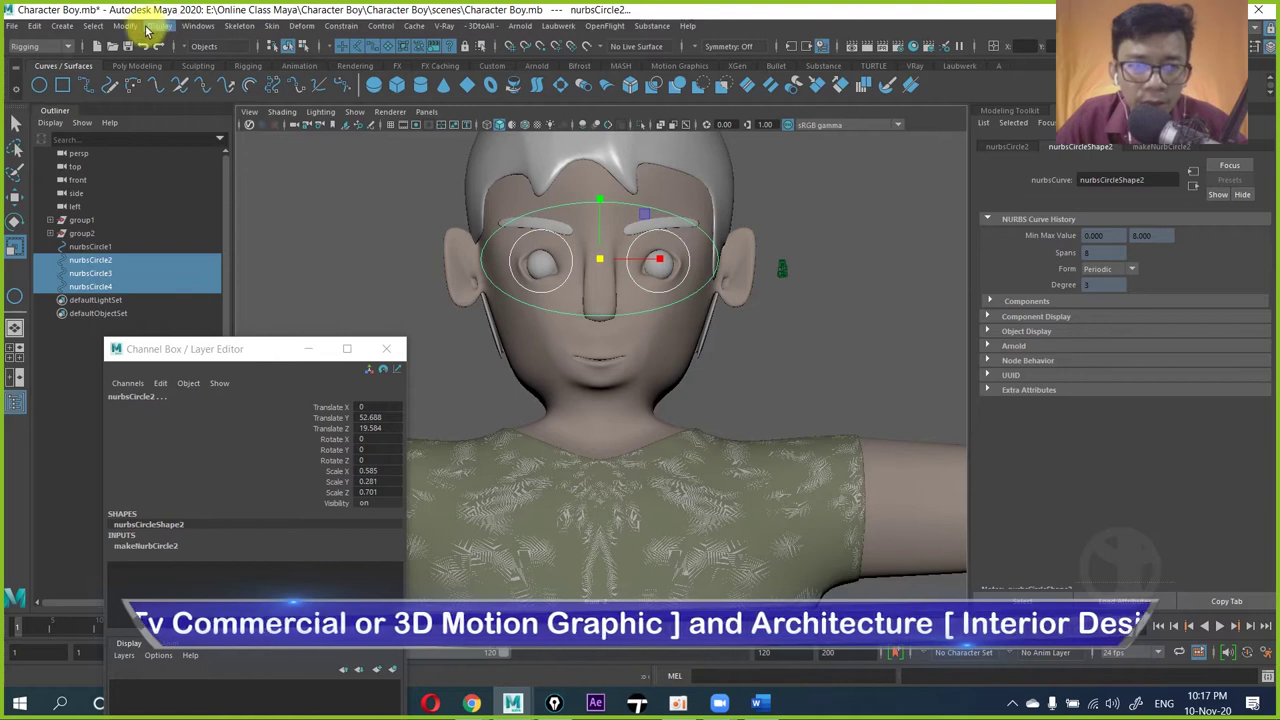
Step: Freeze transformations on the three circles and close the floating Channel Box window
click(196, 27)
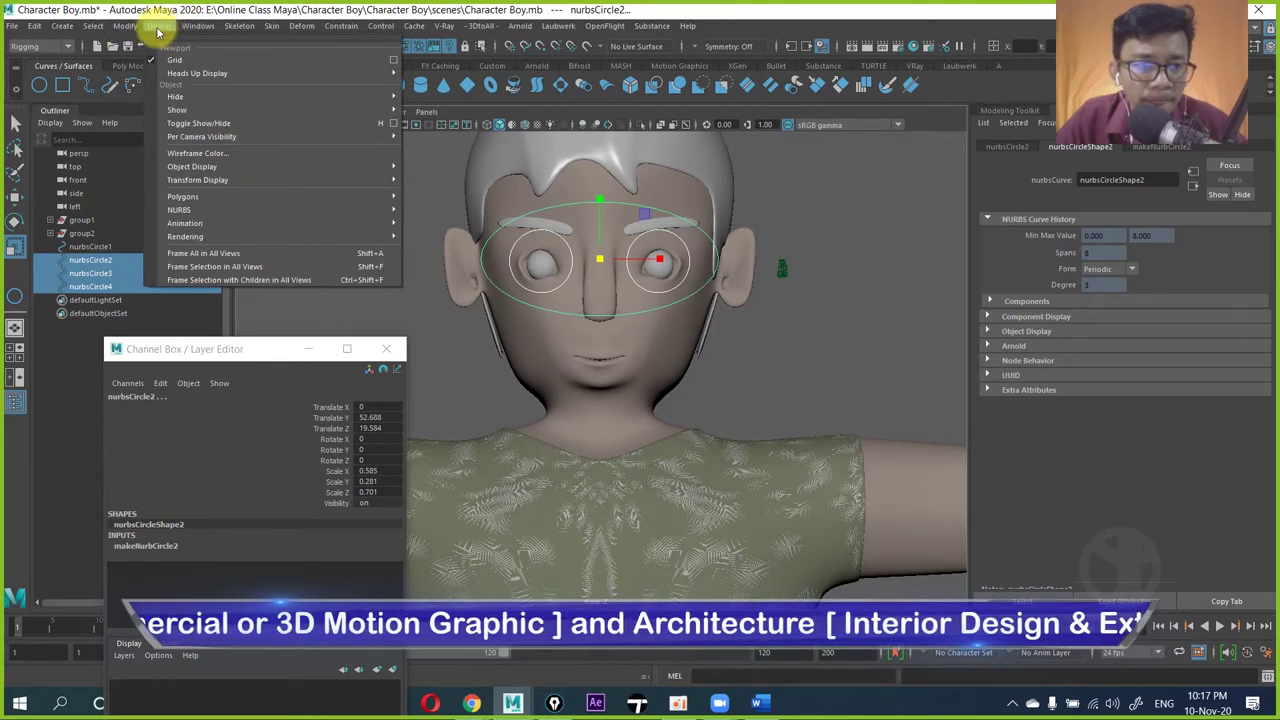
mouse_move(125, 26)
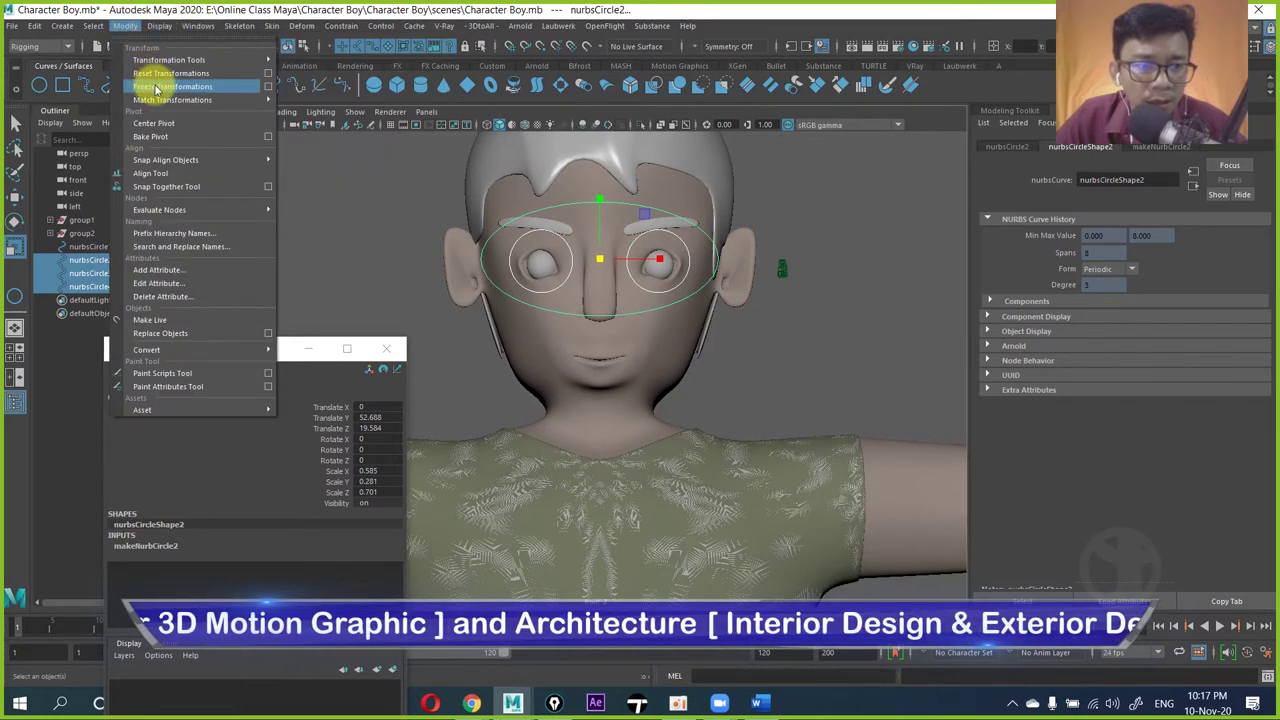
click(155, 86)
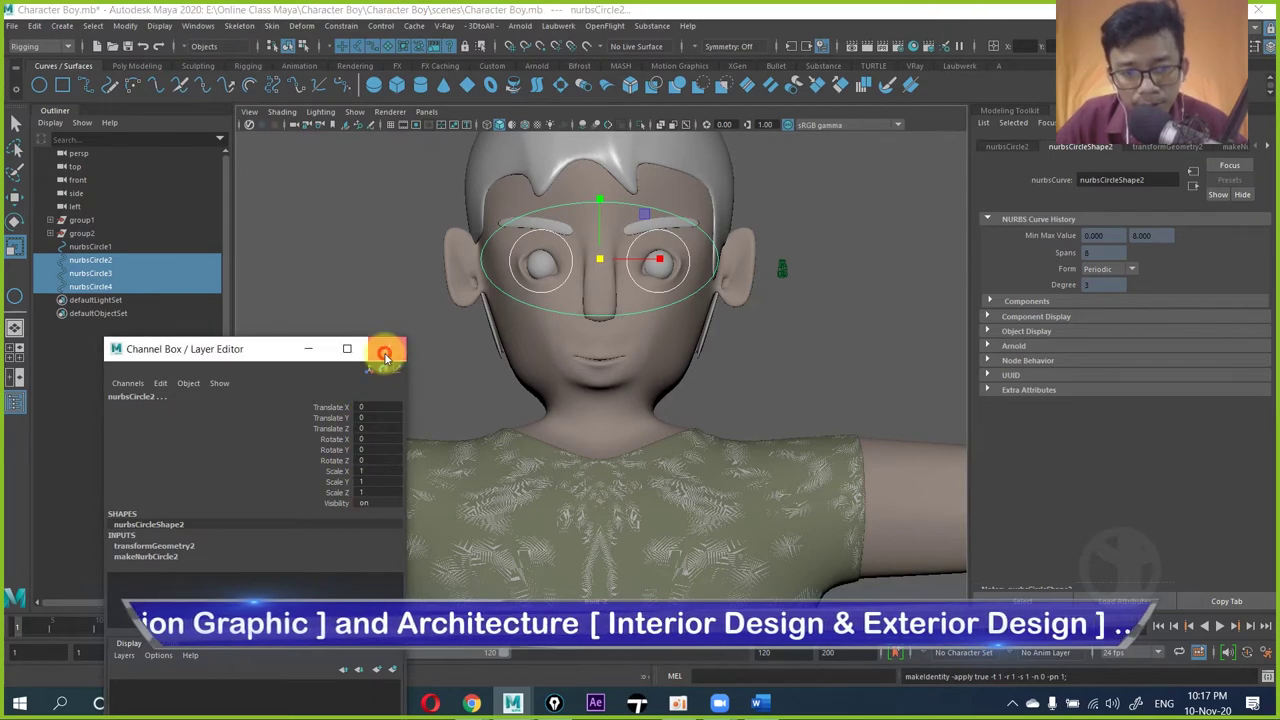
click(386, 348)
click(823, 266)
scroll(633, 306, up, 2)
scroll(600, 320, up, 2)
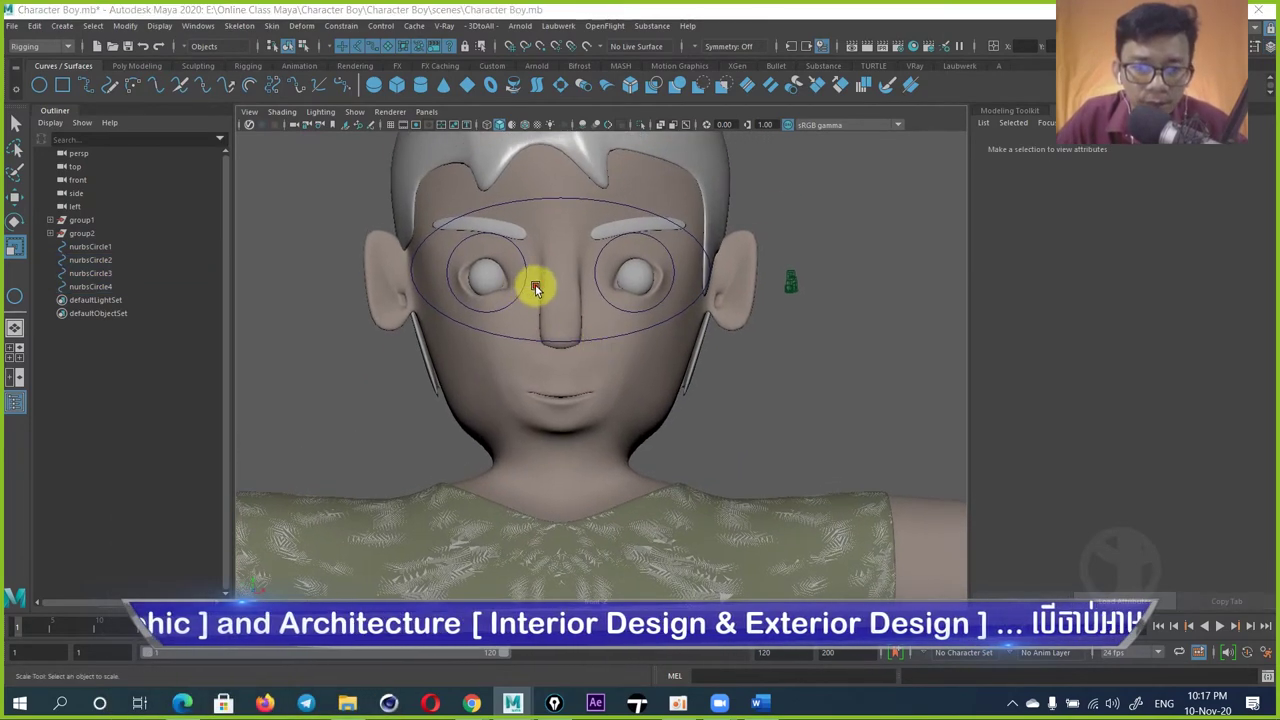
key(space)
Step: Orbit to a three-quarter view, test-move the face ellipse, and undo the move
mouse_move(531, 266)
alt+mouse_down()
mouse_move(594, 331)
mouse_move(548, 340)
mouse_move(590, 361)
mouse_move(576, 381)
mouse_move(531, 384)
mouse_move(543, 372)
alt+mouse_up()
alt+drag(495, 196, 513, 300)
drag(502, 203, 530, 372)
key(w)
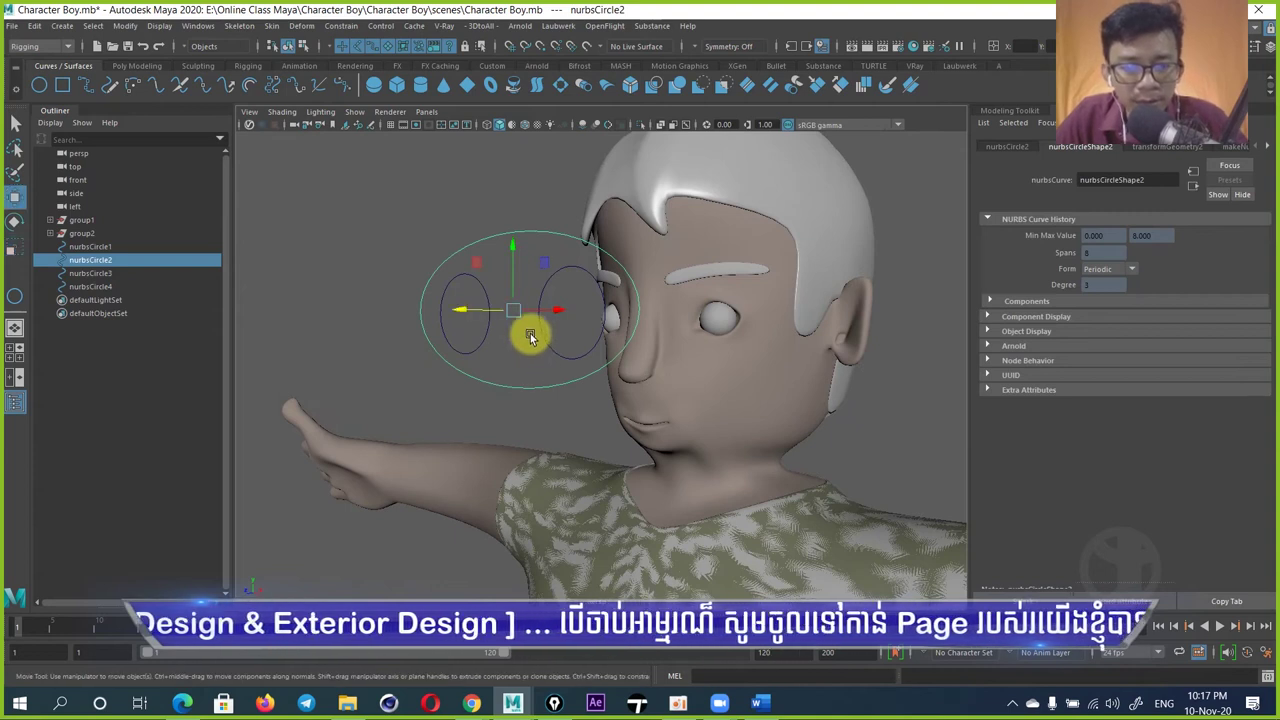
drag(517, 293, 501, 273)
key(ctrl+z)
alt+drag(545, 313, 571, 309)
Step: Try selecting the small eye rings individually over each eye
click(608, 274)
shift+click(487, 291)
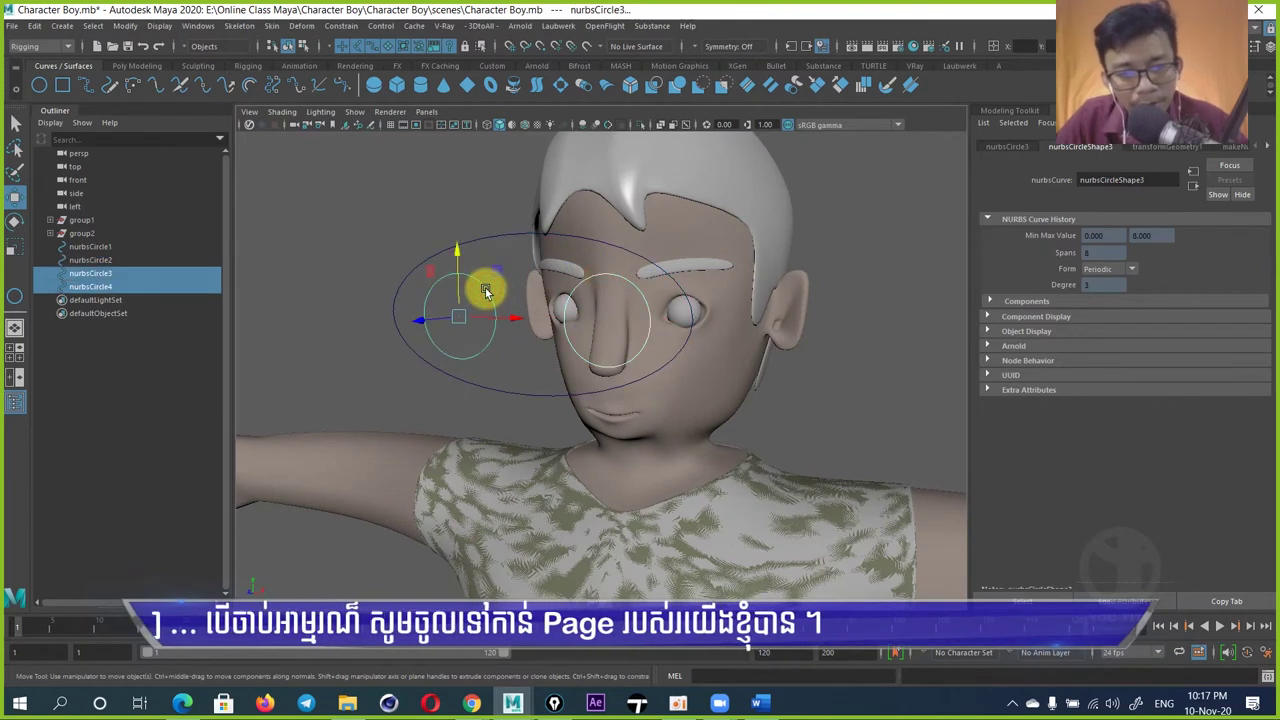
click(491, 240)
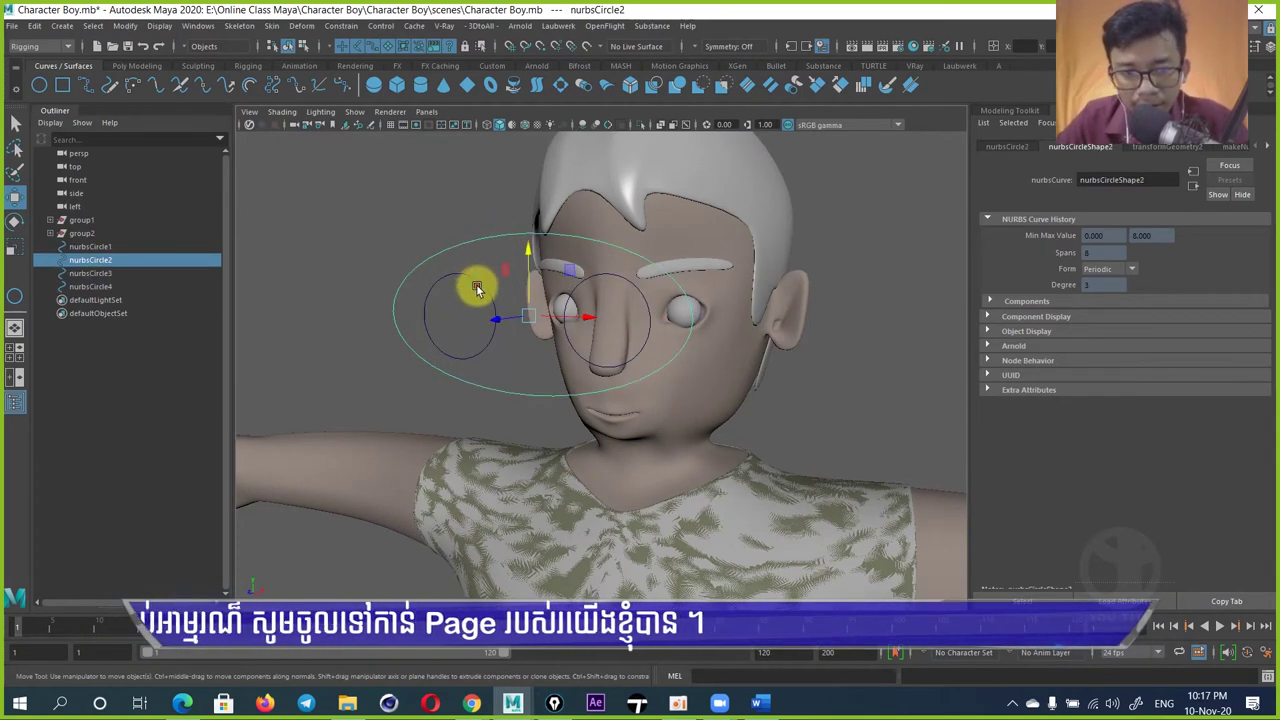
click(480, 285)
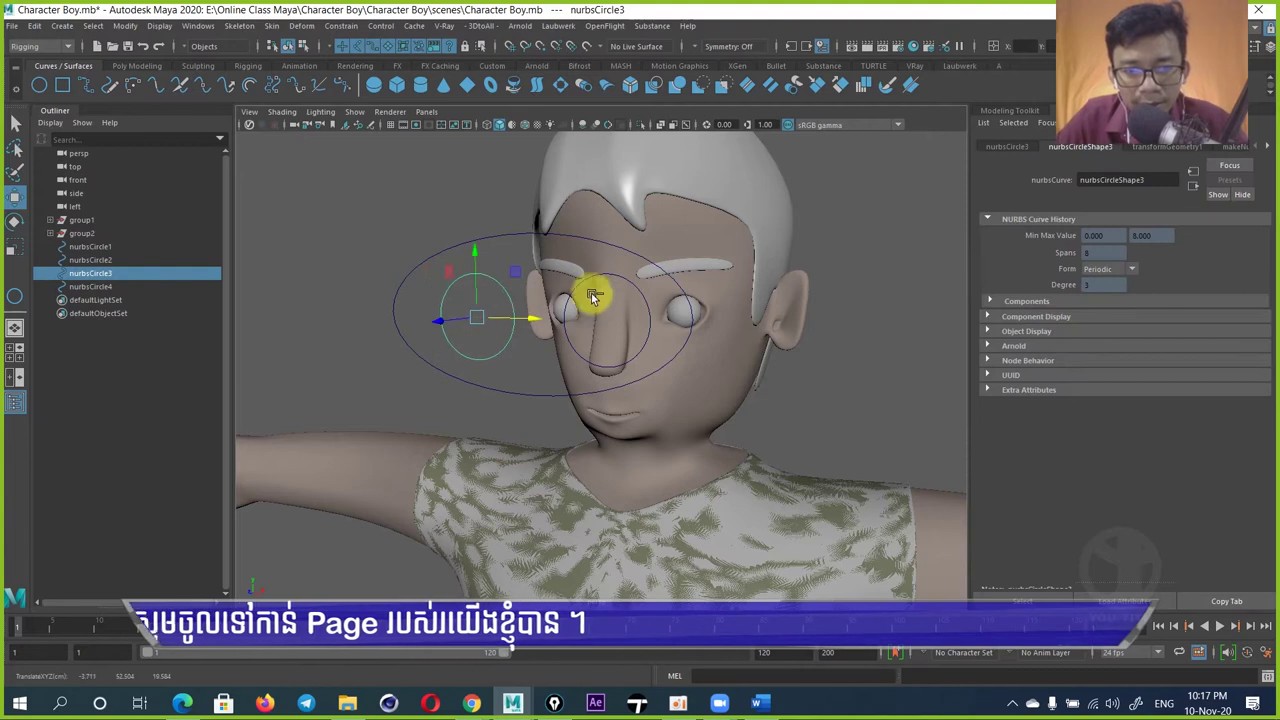
middle_drag(593, 276, 649, 326)
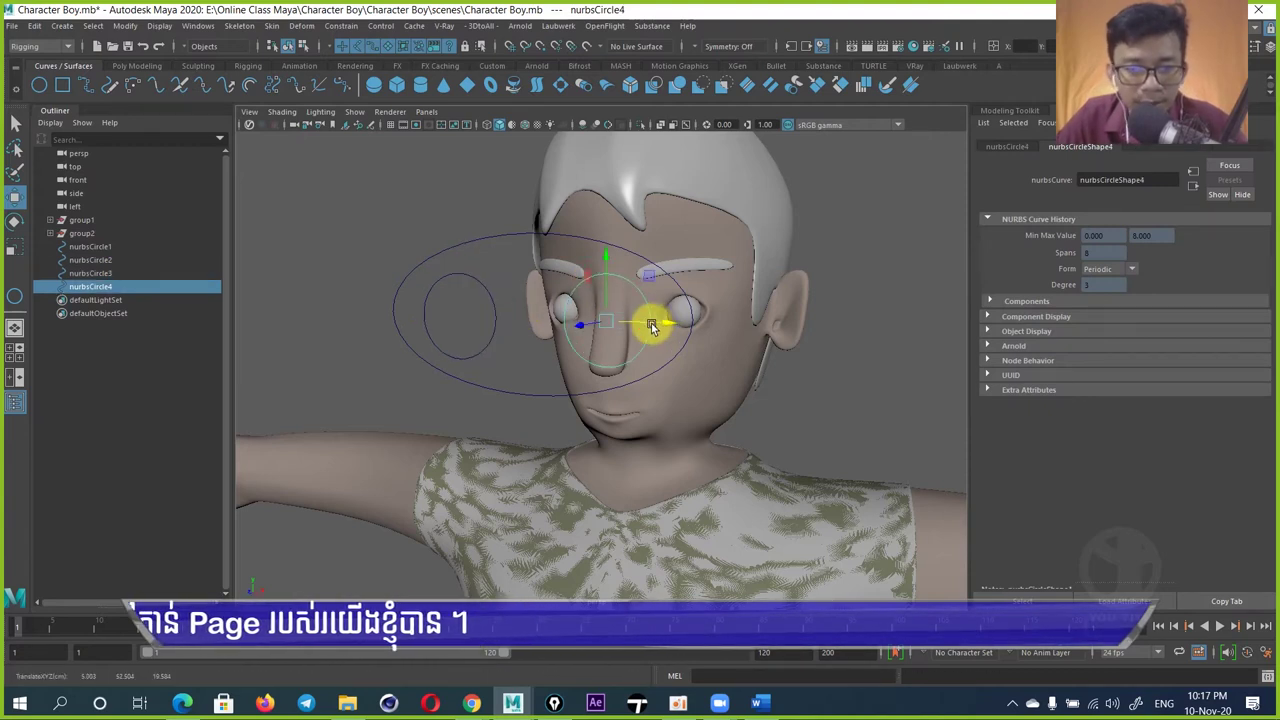
click(486, 286)
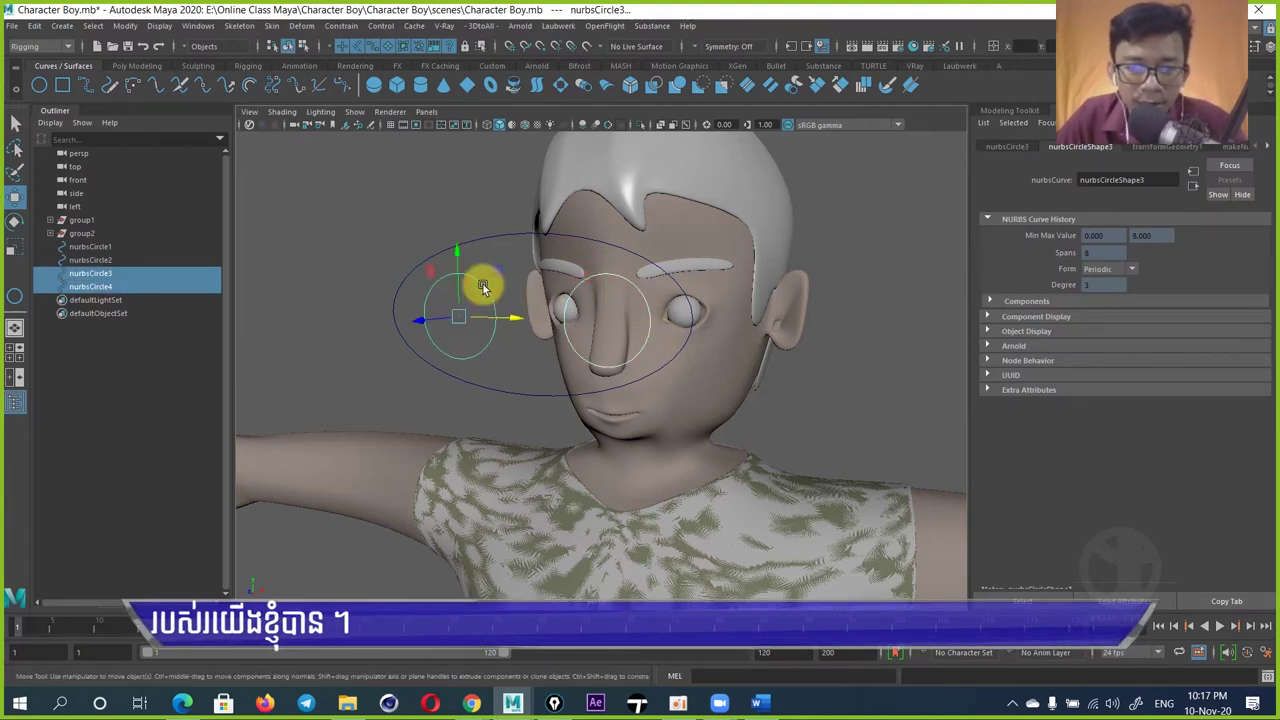
Step: Select nurbsCircle4 and nurbsCircle3, then add the face ellipse nurbsCircle2 last
click(526, 363)
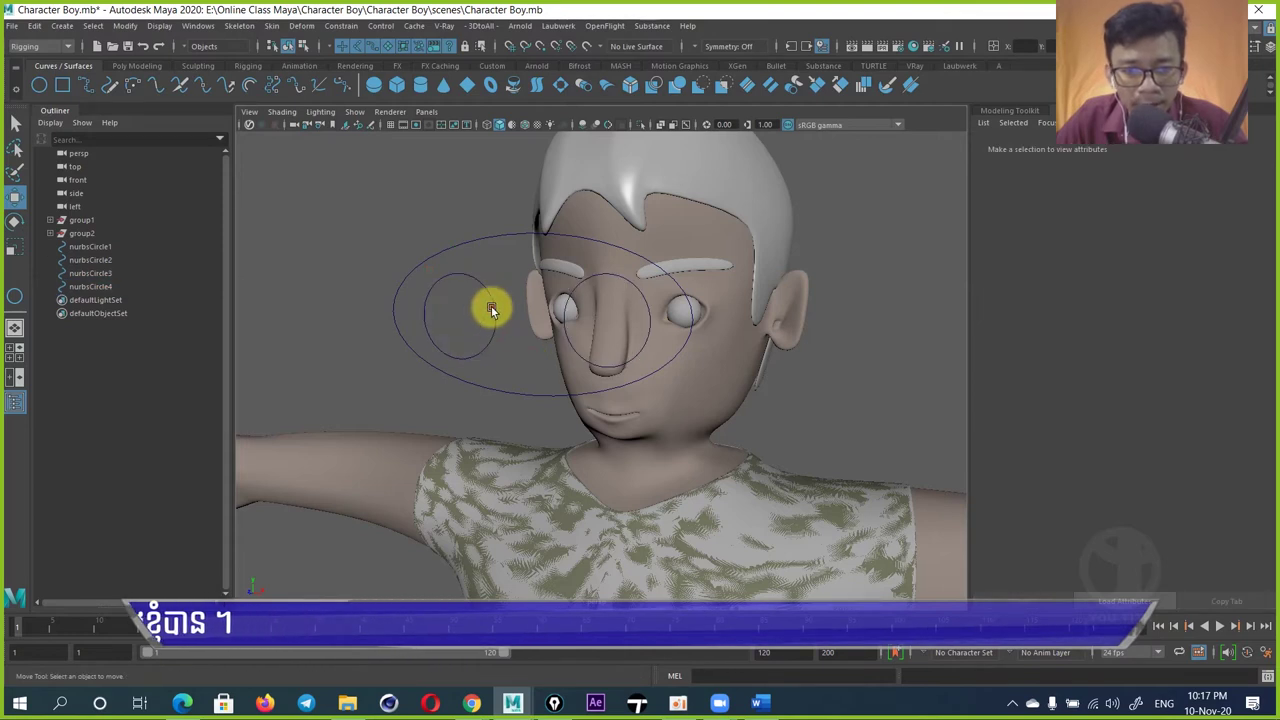
click(491, 307)
shift+click(570, 296)
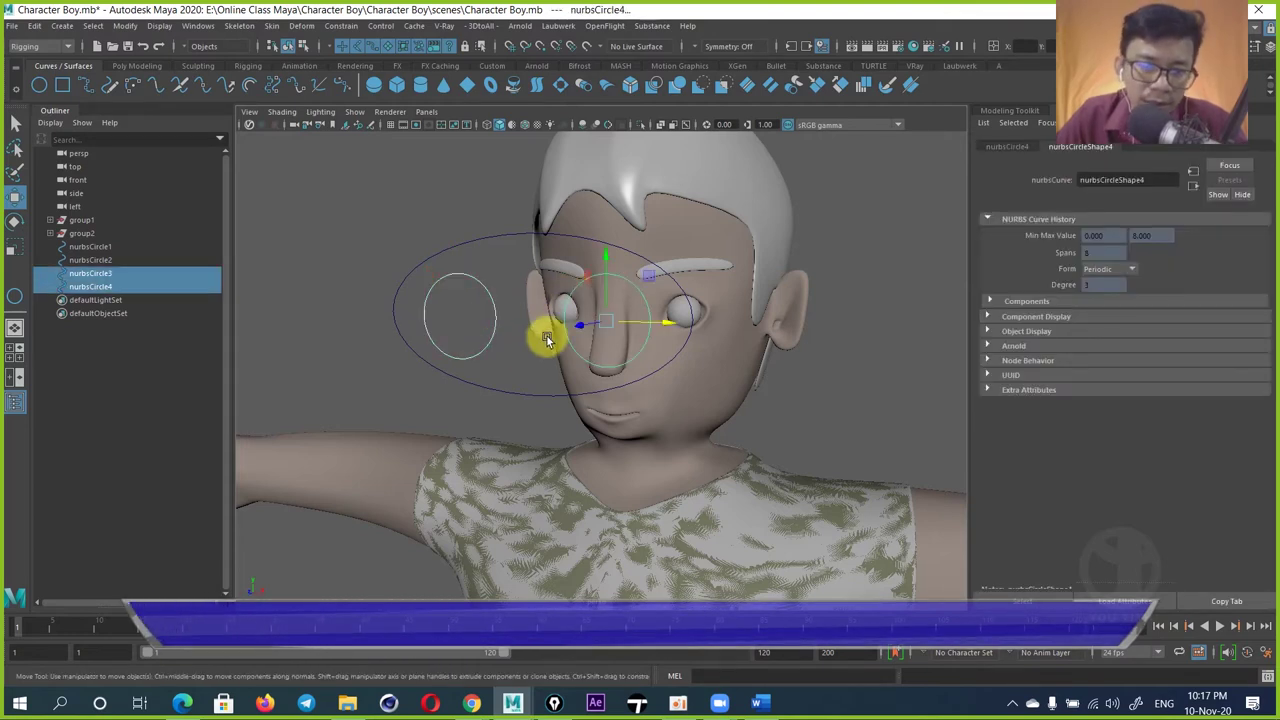
click(570, 337)
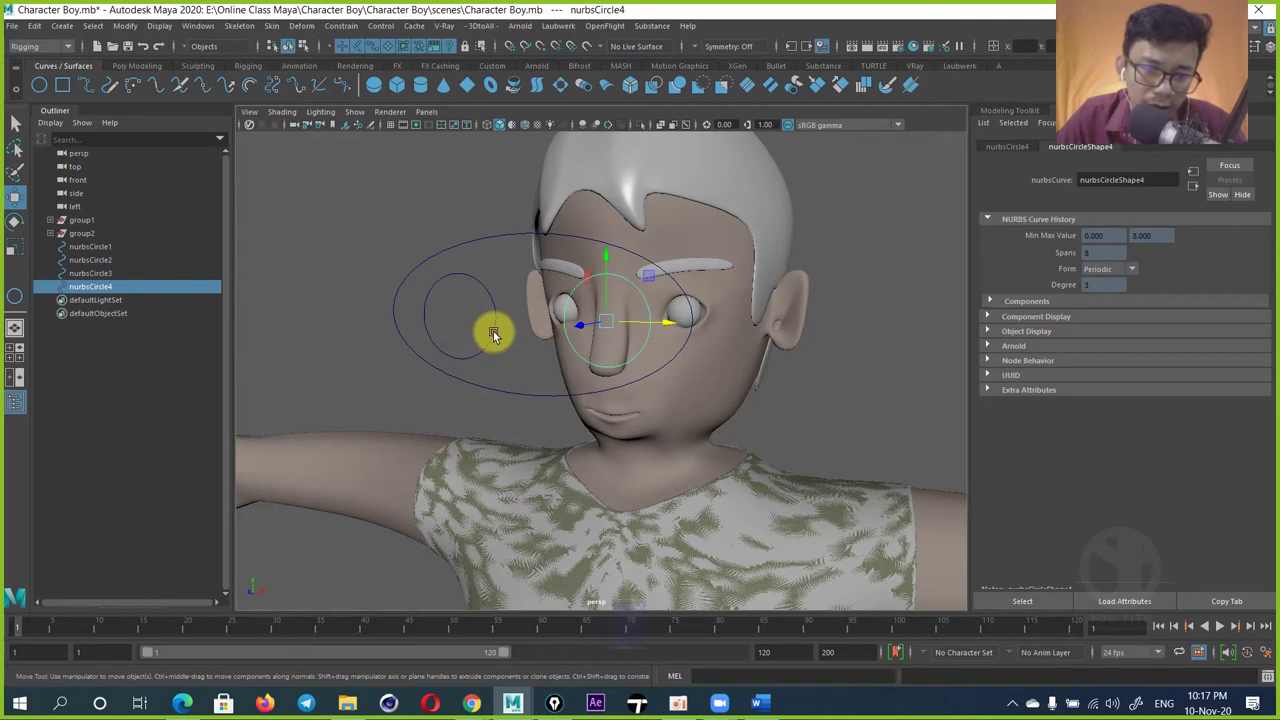
shift+click(493, 334)
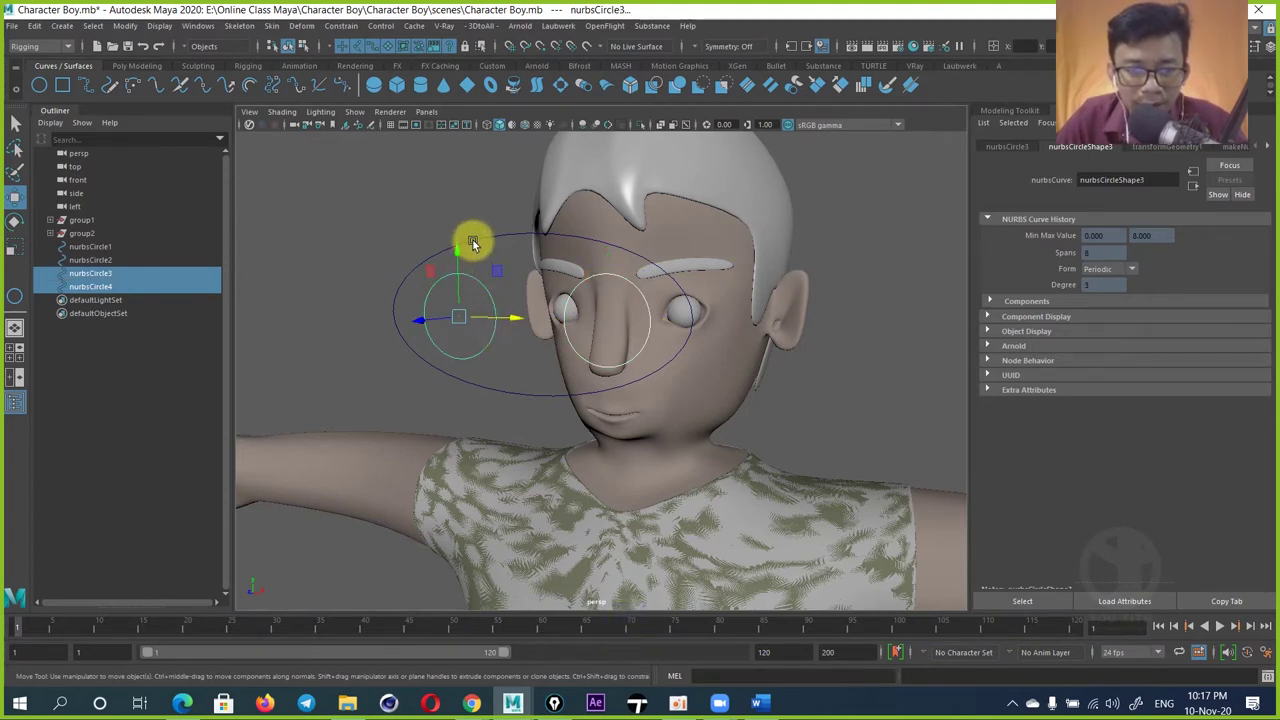
shift+click(473, 239)
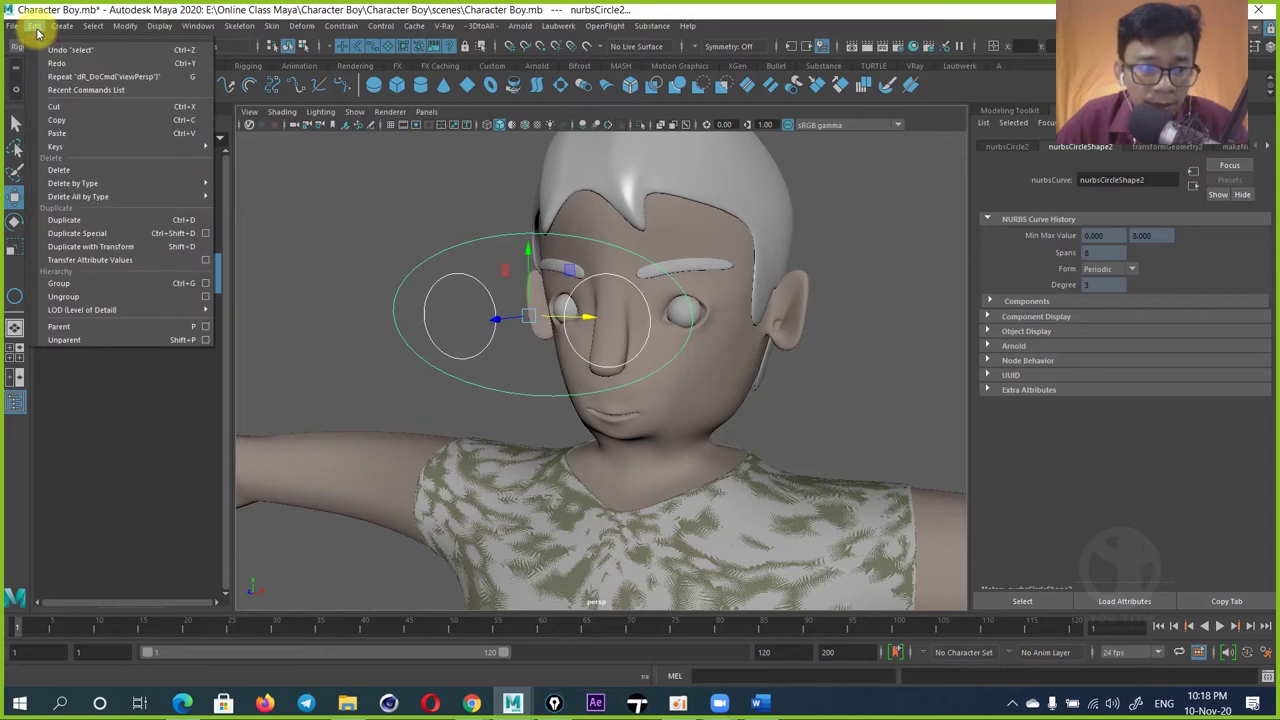
click(155, 327)
click(340, 25)
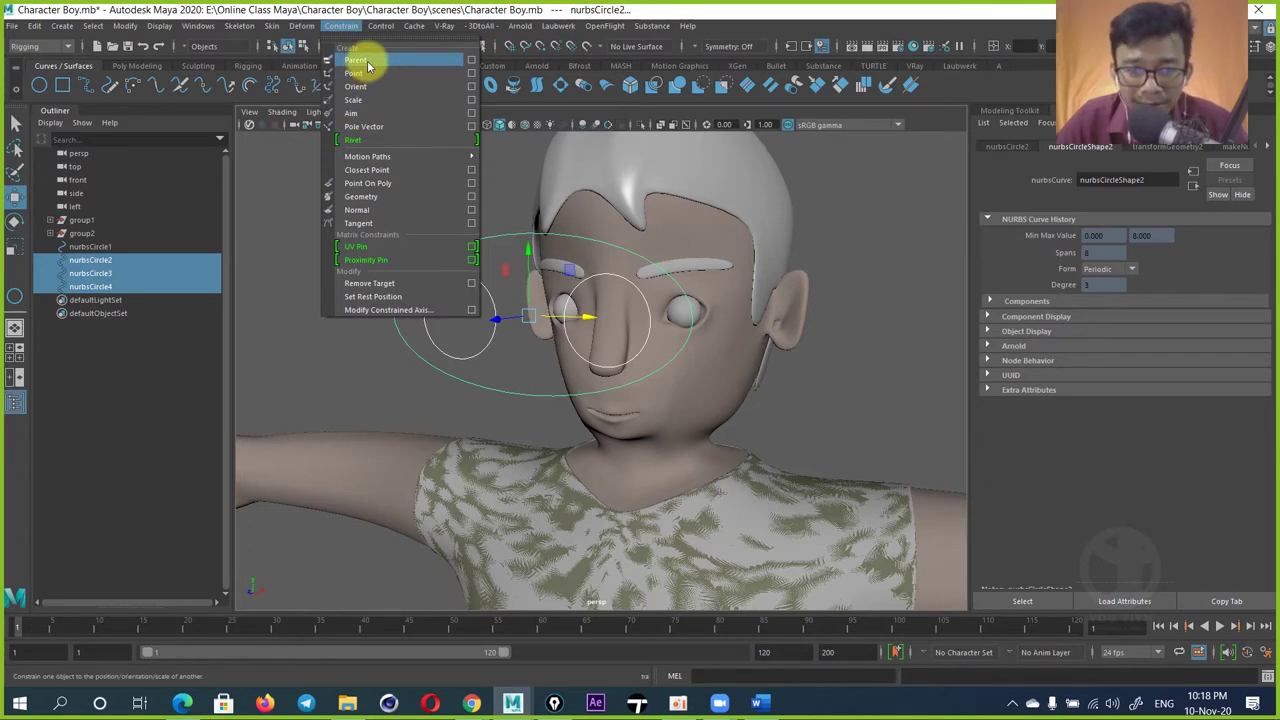
click(34, 25)
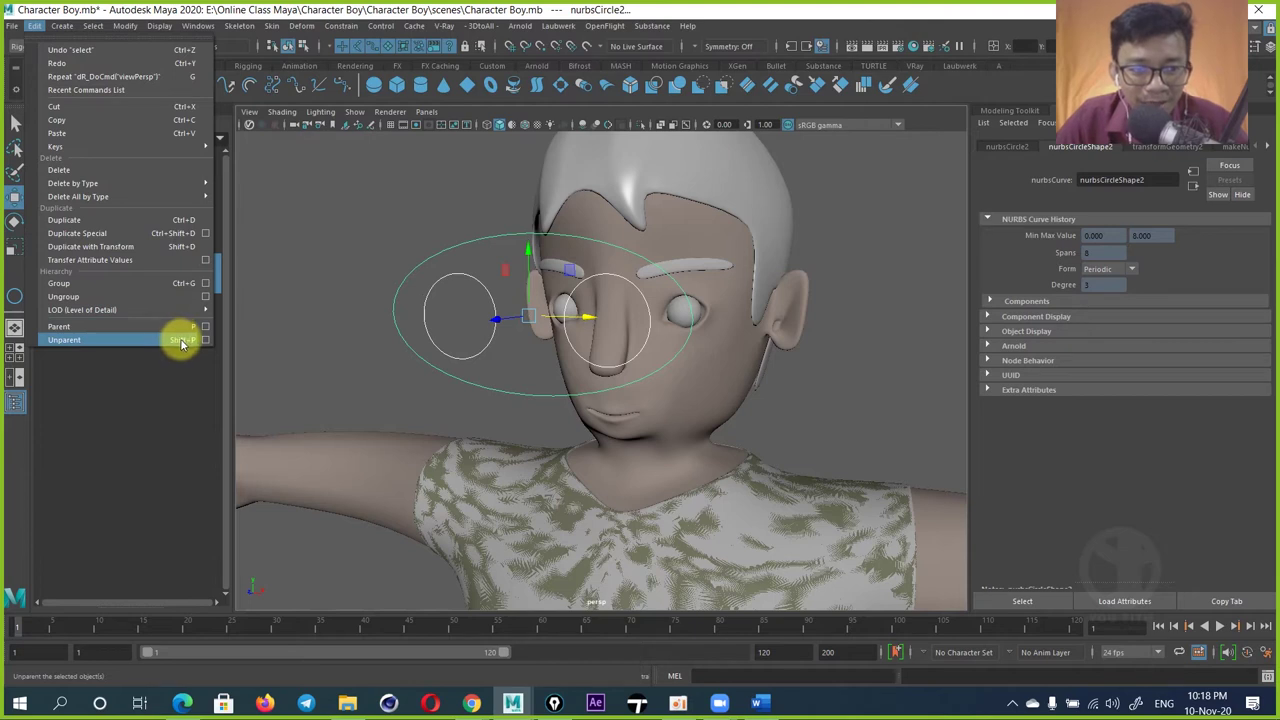
click(341, 26)
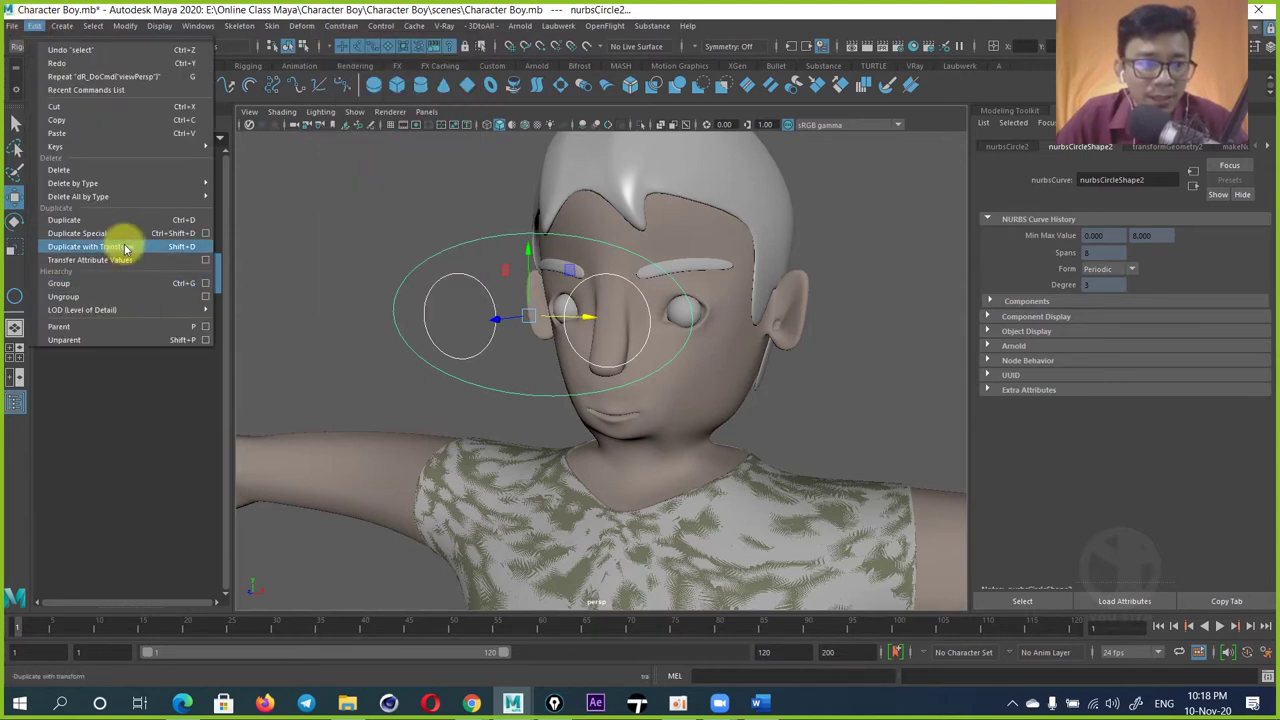
click(145, 327)
click(390, 262)
click(451, 246)
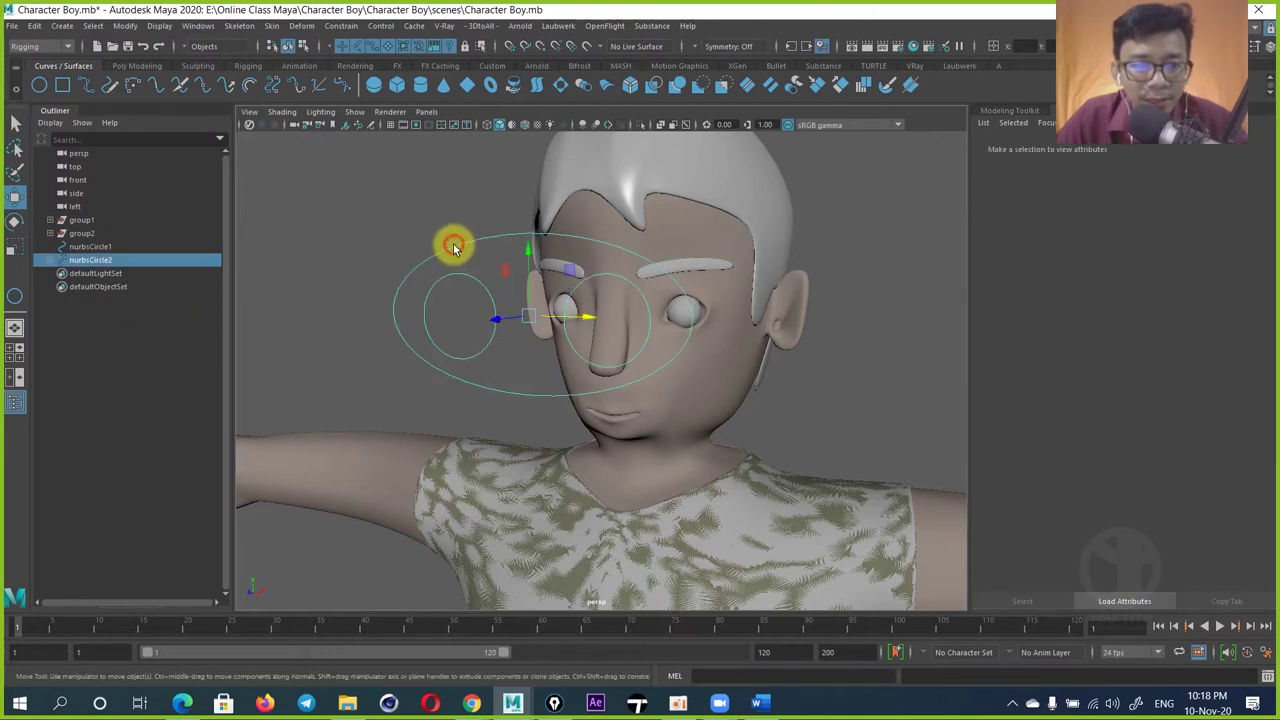
mouse_move(563, 292)
alt+mouse_down()
mouse_move(651, 277)
mouse_move(686, 309)
mouse_move(666, 257)
mouse_move(617, 309)
mouse_move(613, 262)
alt+mouse_up()
click(572, 266)
key(ctrl+z)
key(ctrl+z)
key(ctrl+z)
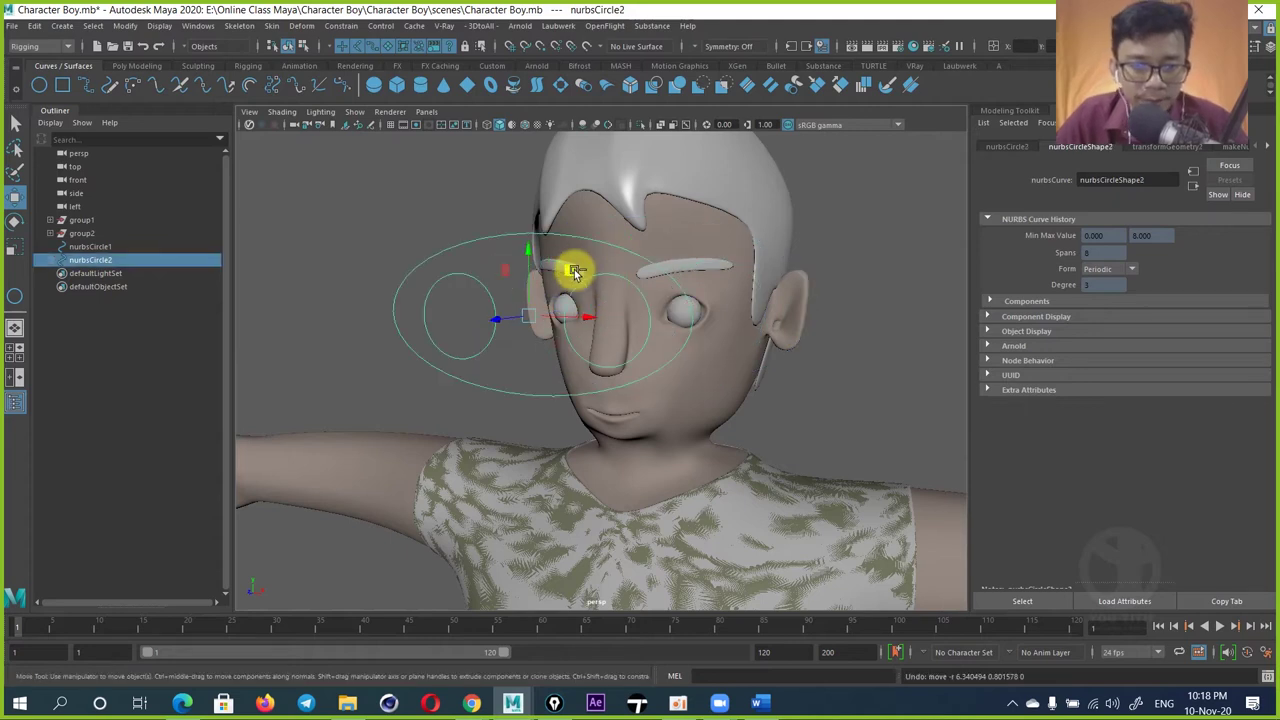
key(ctrl+z)
key(ctrl+z)
key(ctrl+z)
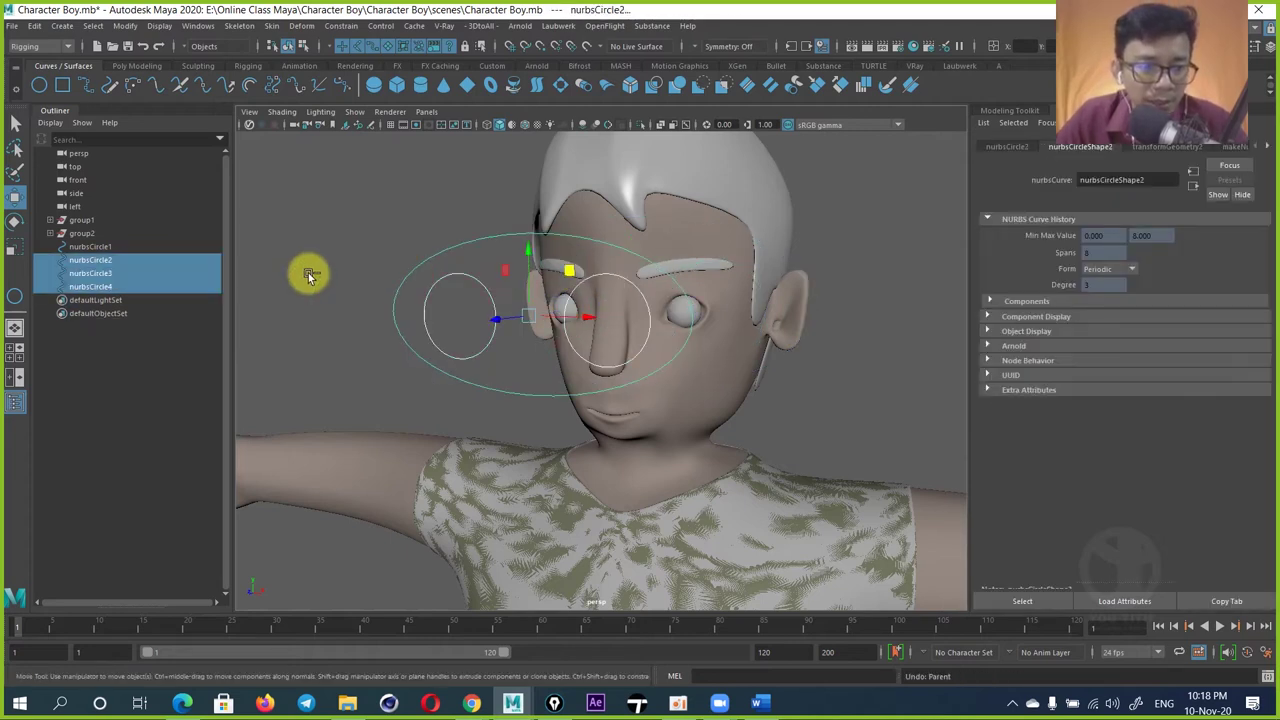
click(126, 353)
Step: In the Outliner, put both eye rings under nurbsCircle2 and nest nurbsCircle4 under nurbsCircle3
click(100, 286)
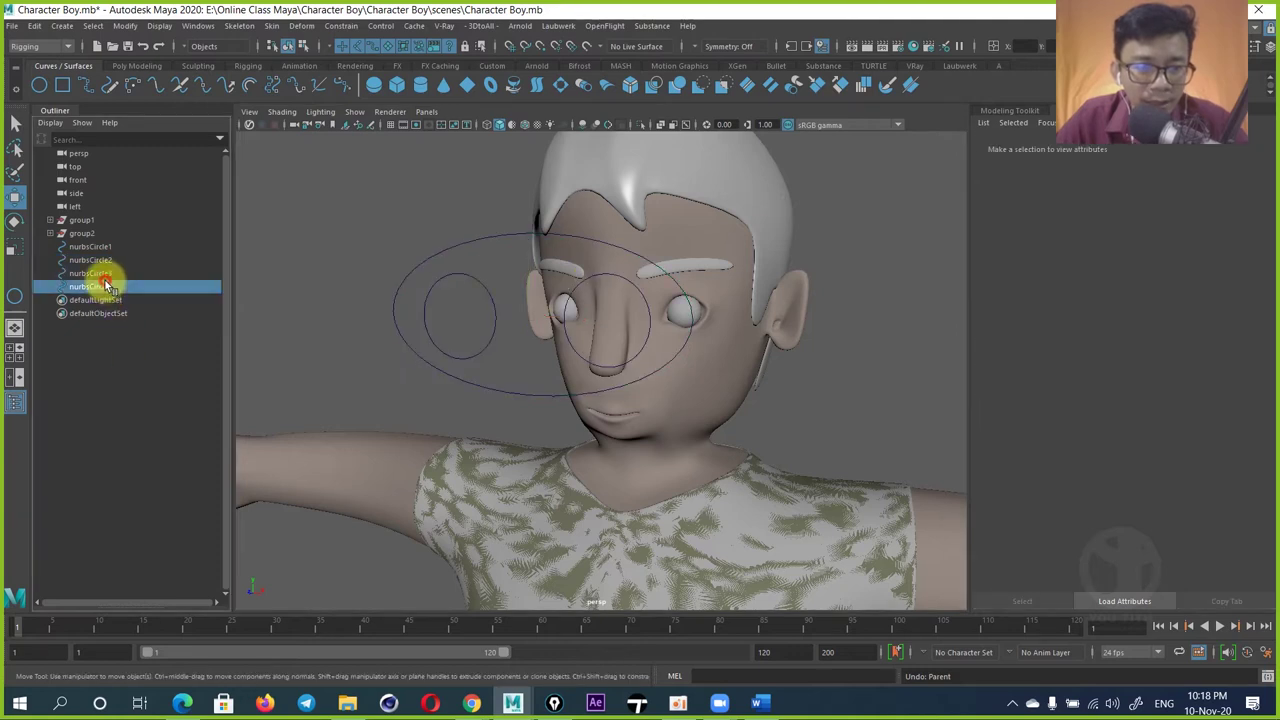
click(105, 273)
click(103, 260)
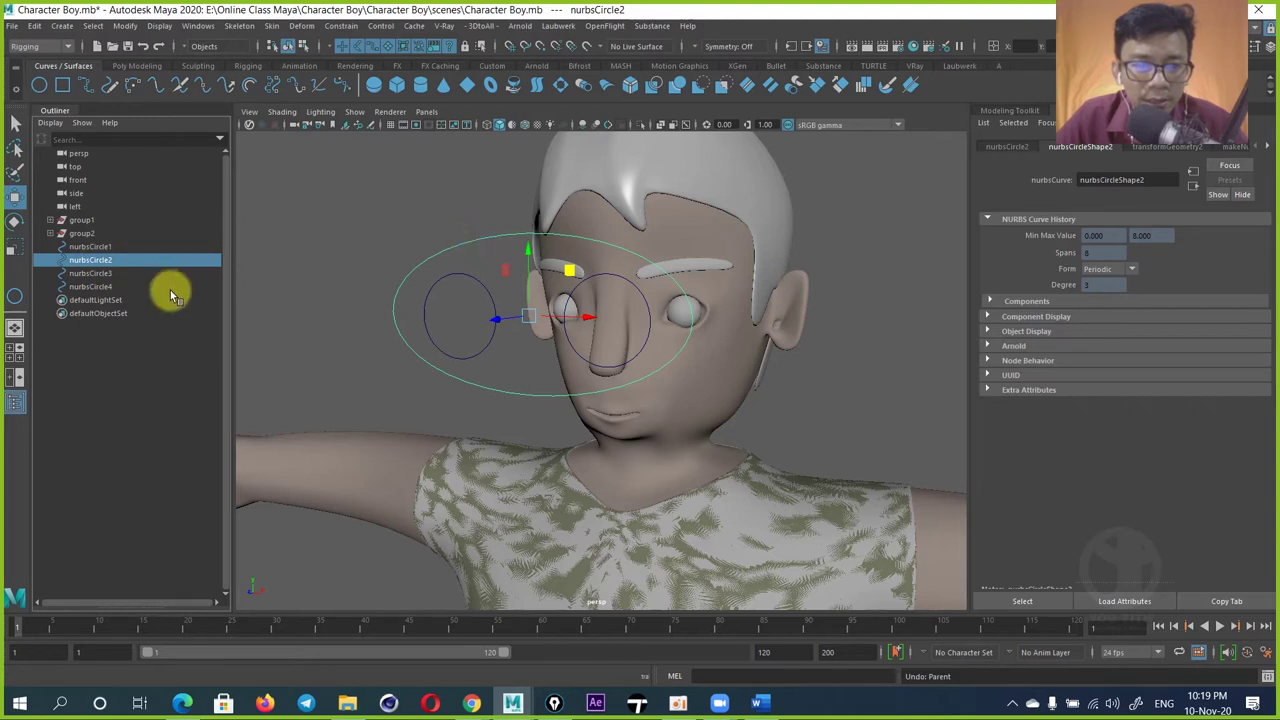
click(100, 275)
click(94, 286)
click(93, 276)
shift+click(96, 286)
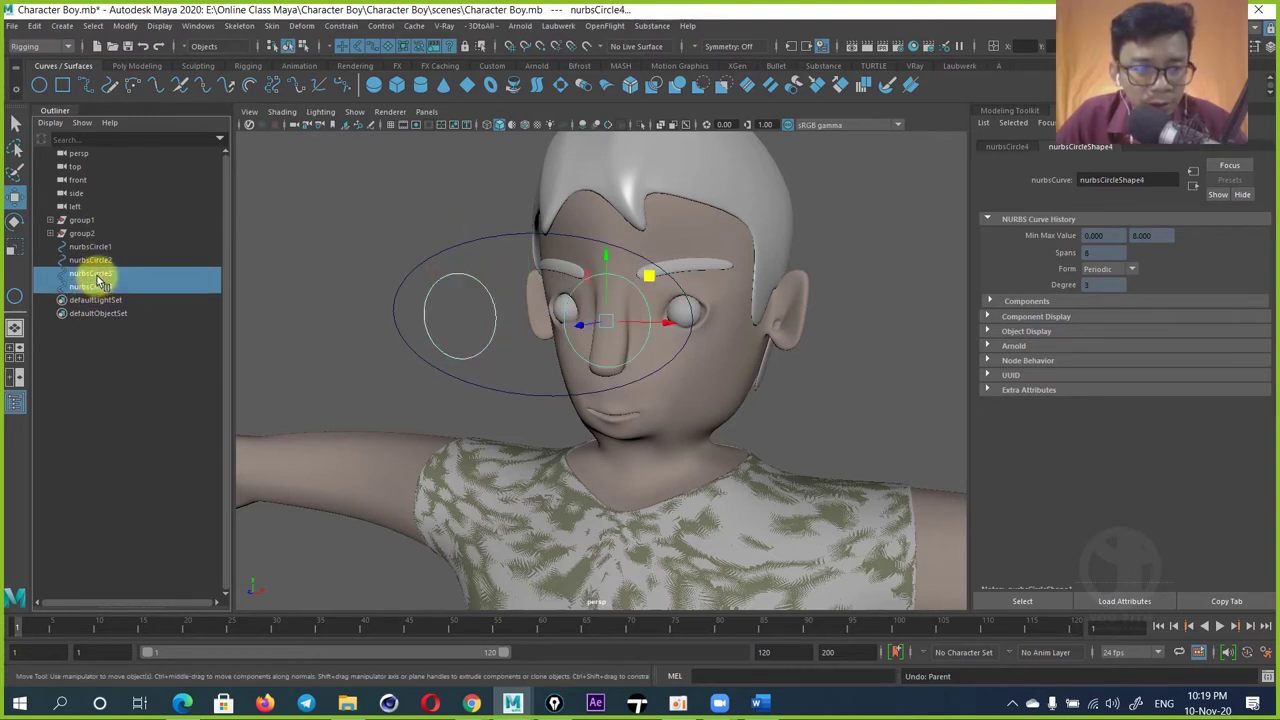
middle_drag(100, 285, 94, 258)
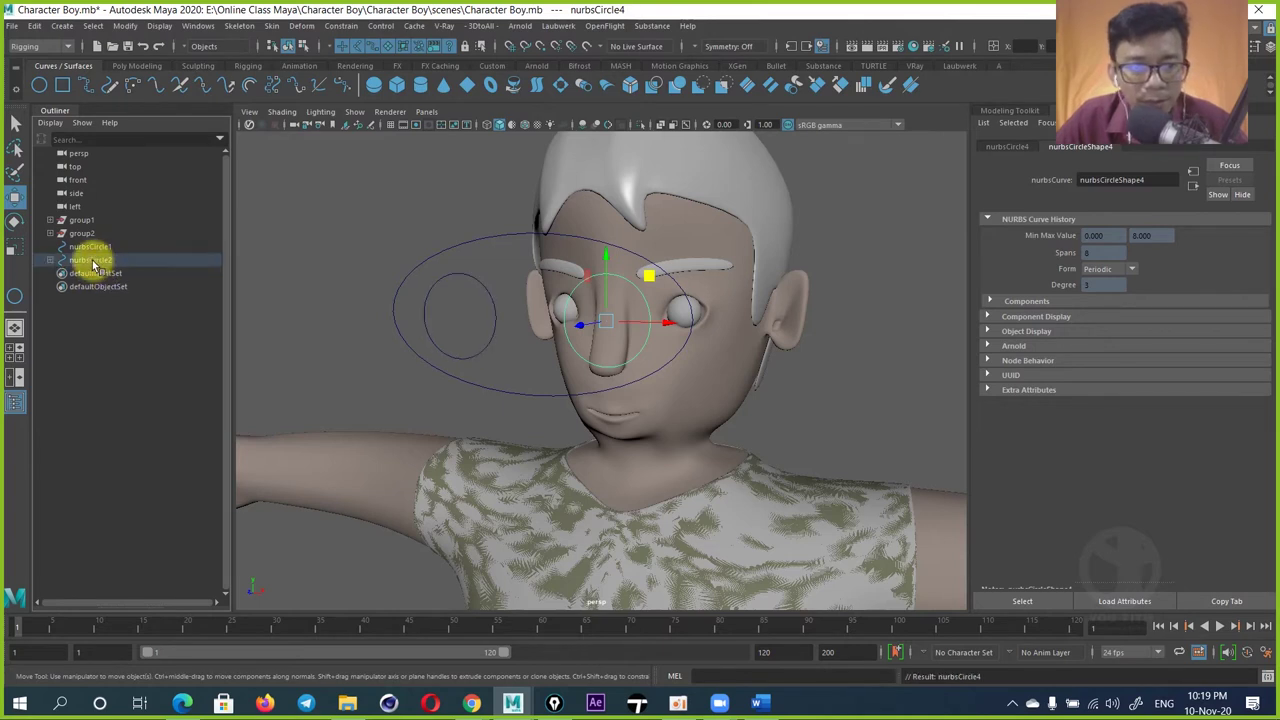
click(50, 261)
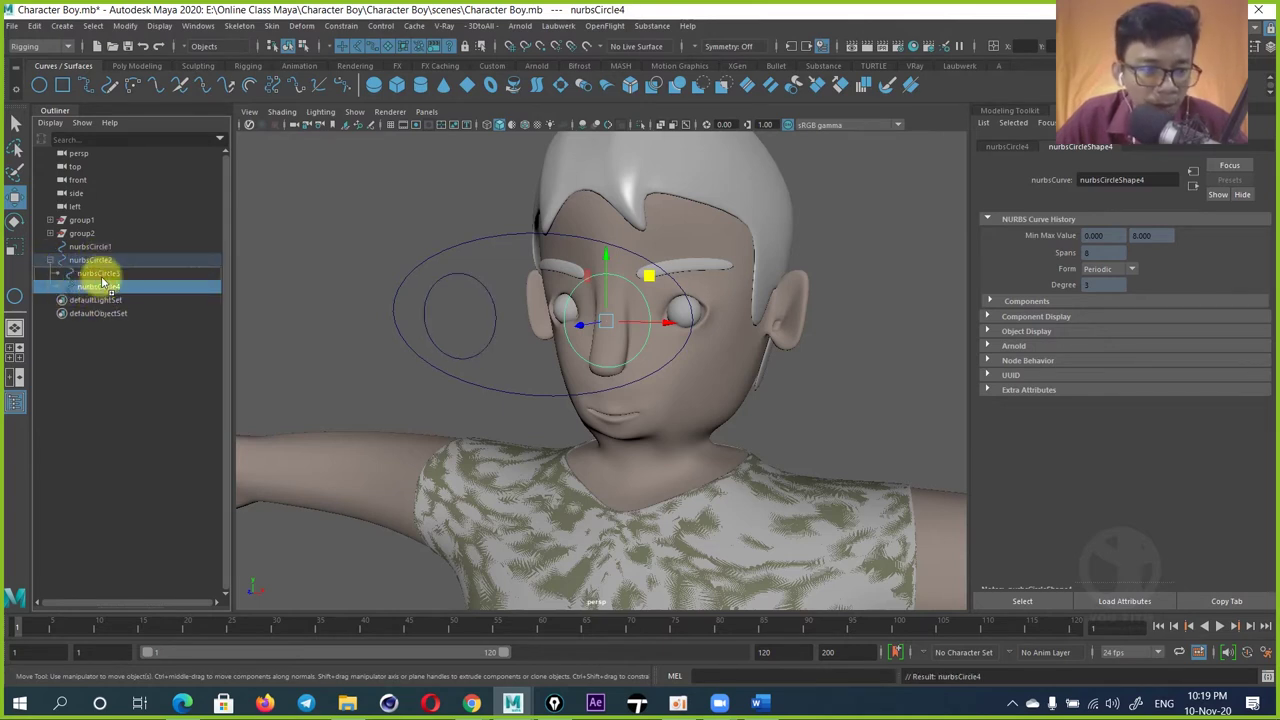
middle_drag(101, 283, 60, 272)
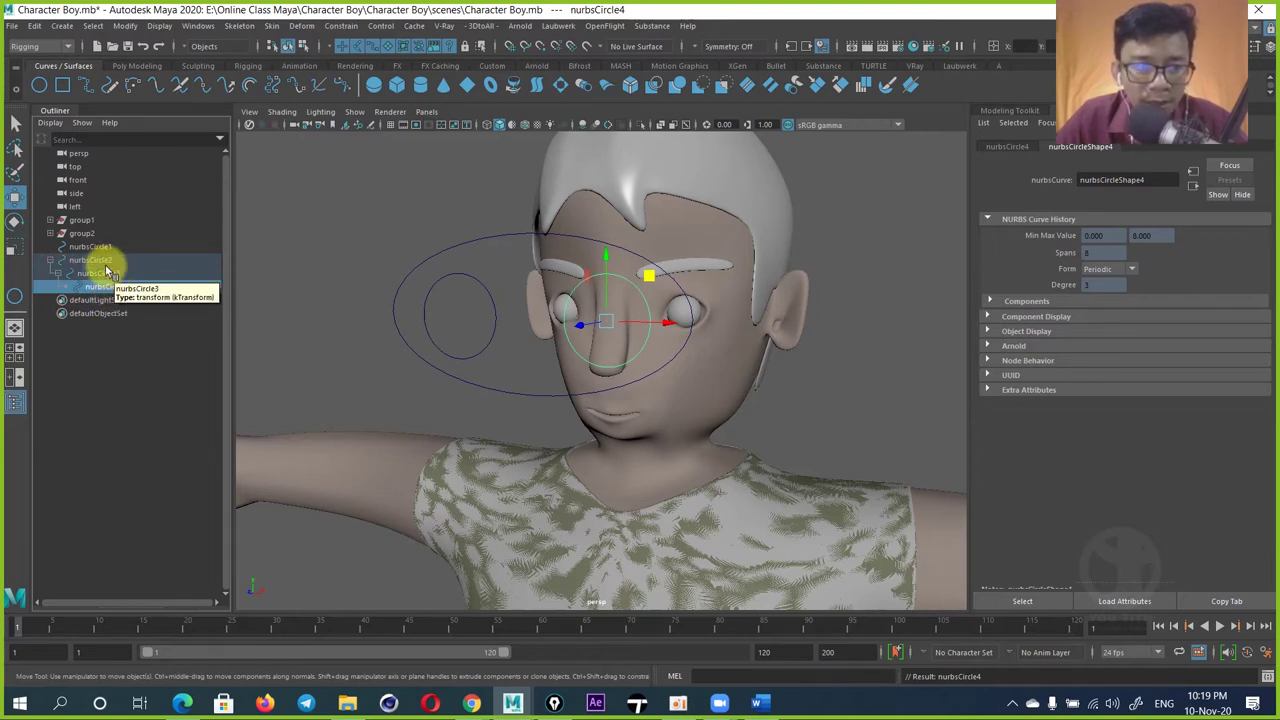
Step: Move the nurbsCircle2 group over the face and view the character head-on
click(103, 259)
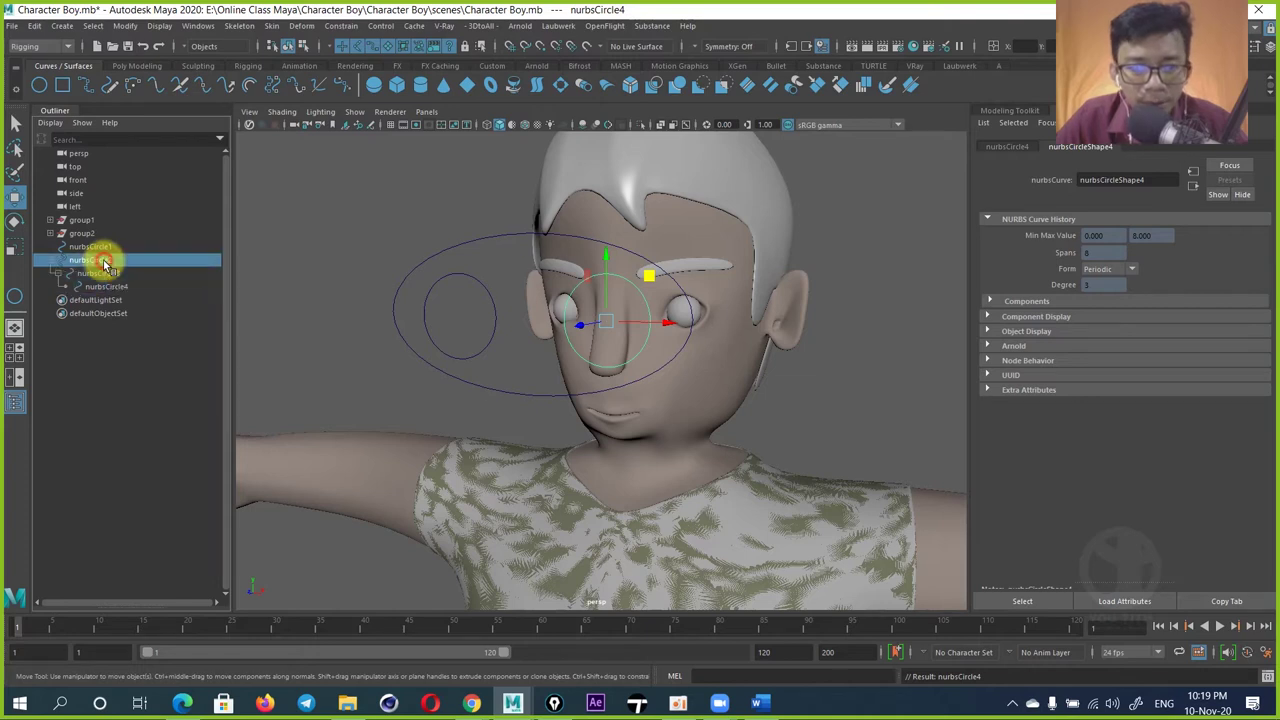
drag(573, 278, 588, 272)
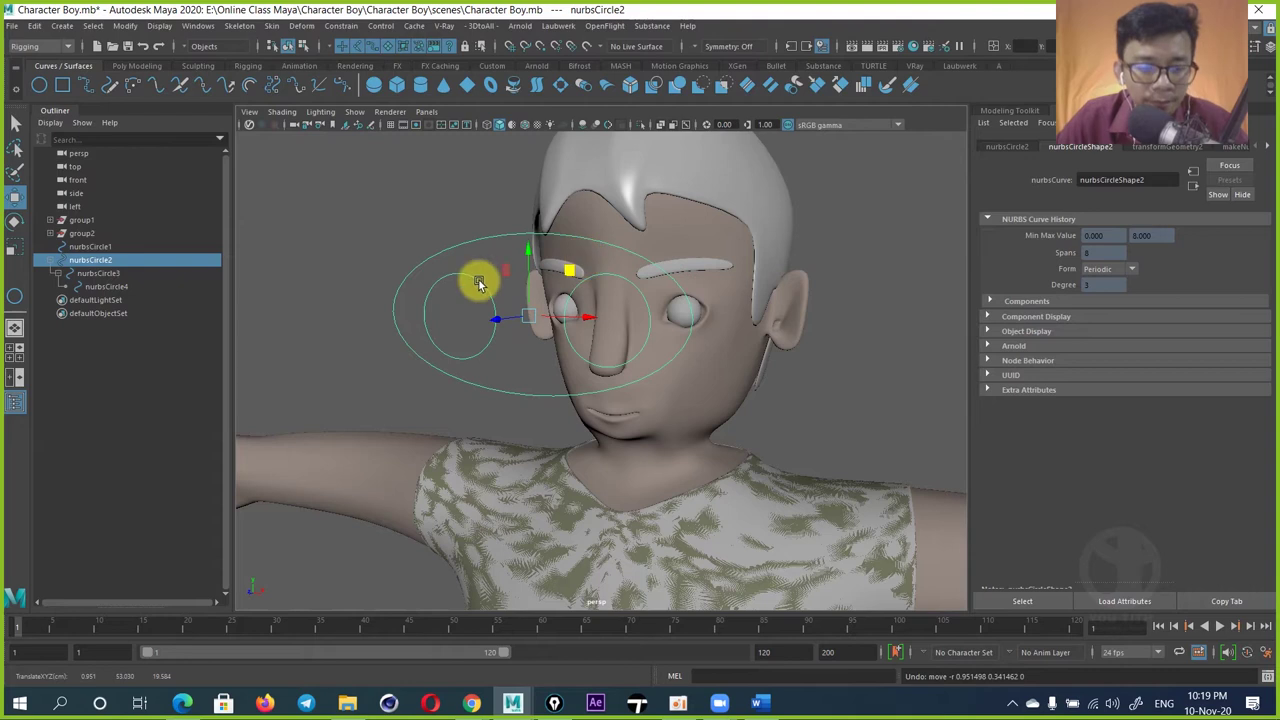
alt+drag(474, 277, 517, 277)
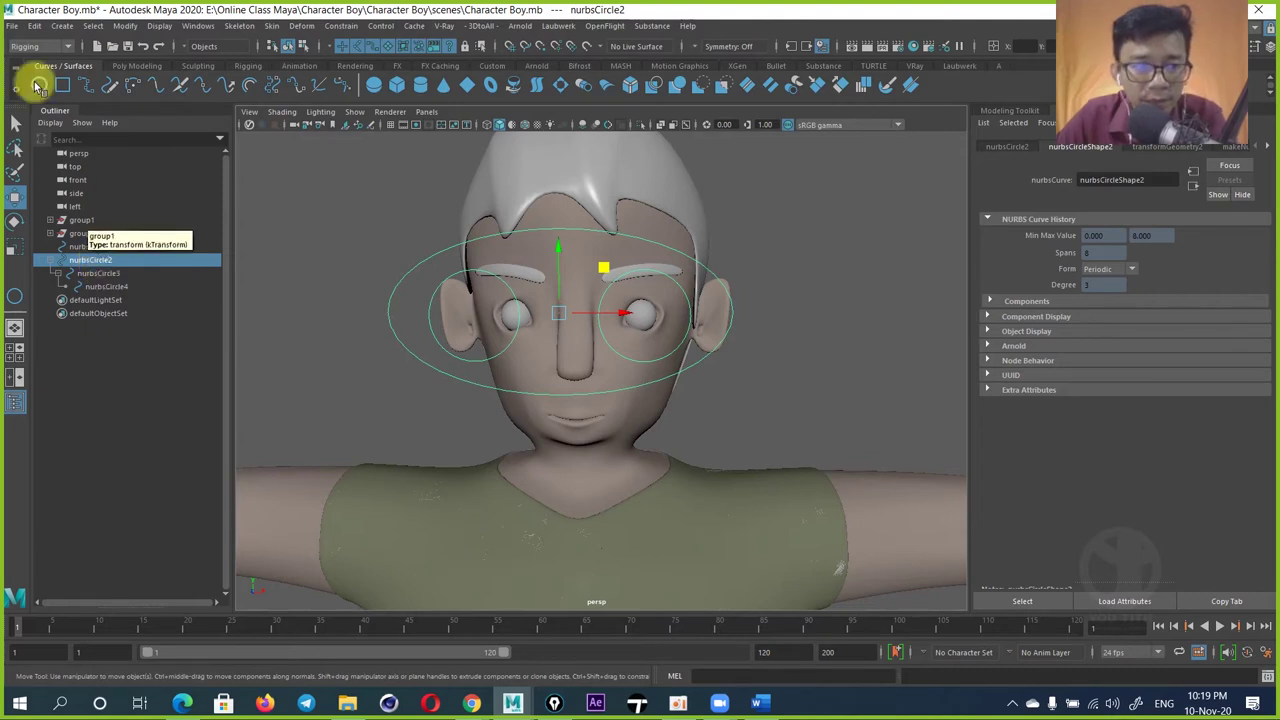
Step: Parent the small eye circles under the large circle with Edit > Parent
click(34, 25)
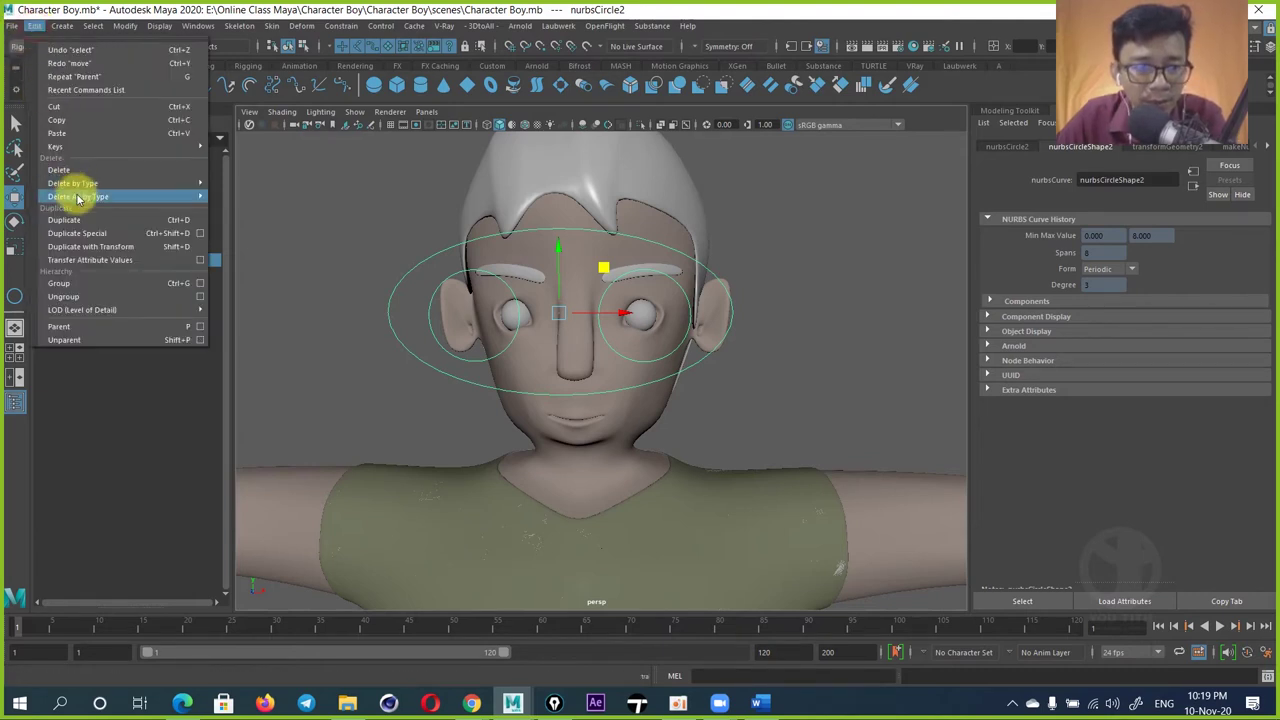
click(117, 330)
click(86, 257)
click(92, 273)
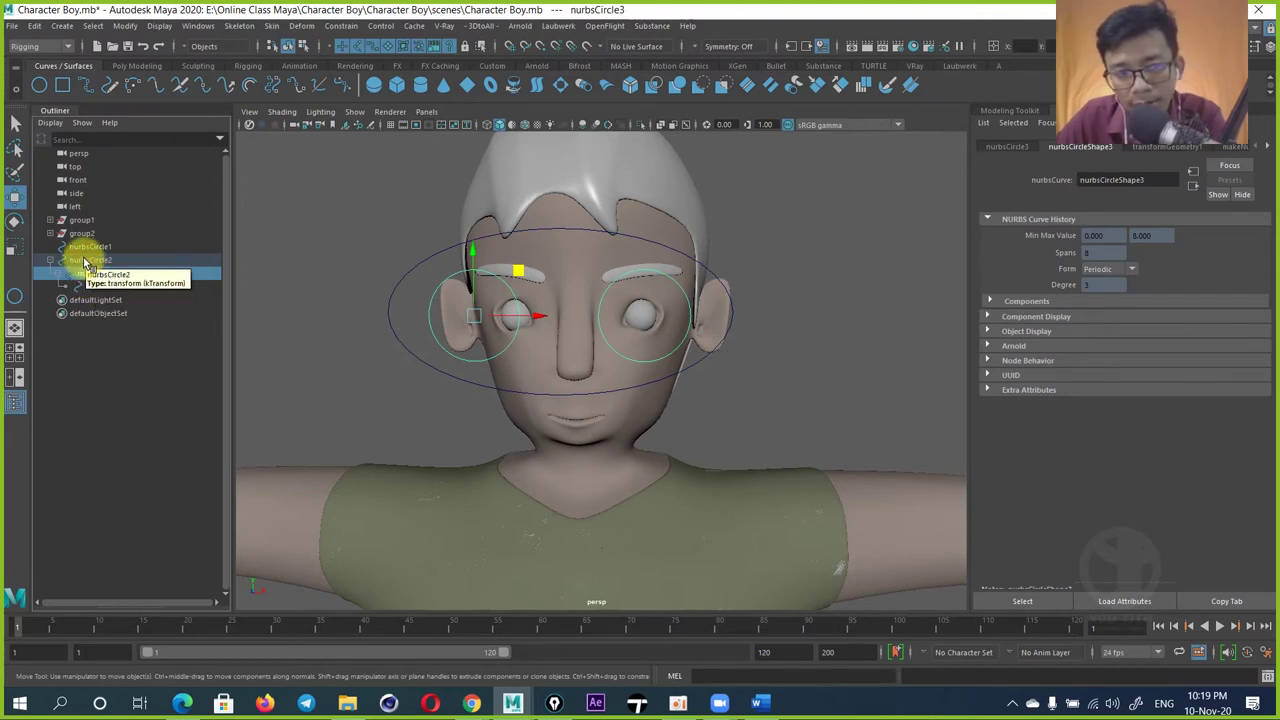
Step: Move the circle hierarchy up on the face and step the selection to nurbsCircle3
click(91, 260)
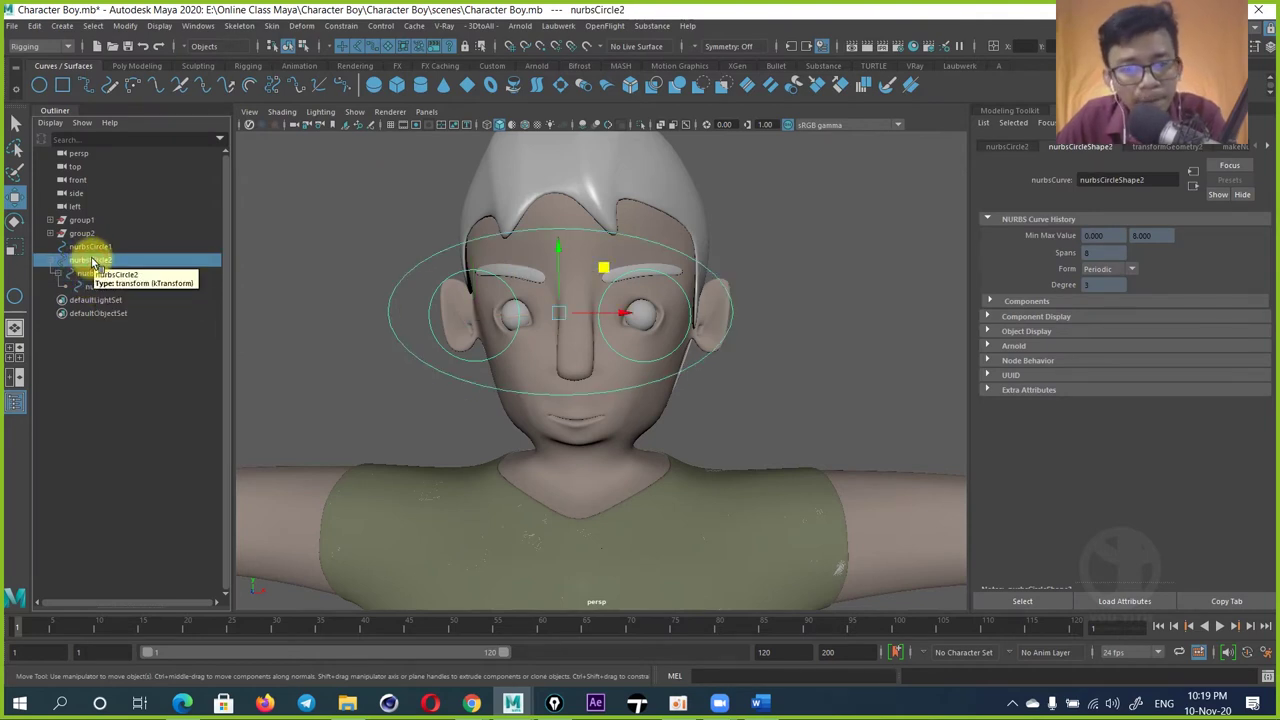
drag(606, 268, 596, 280)
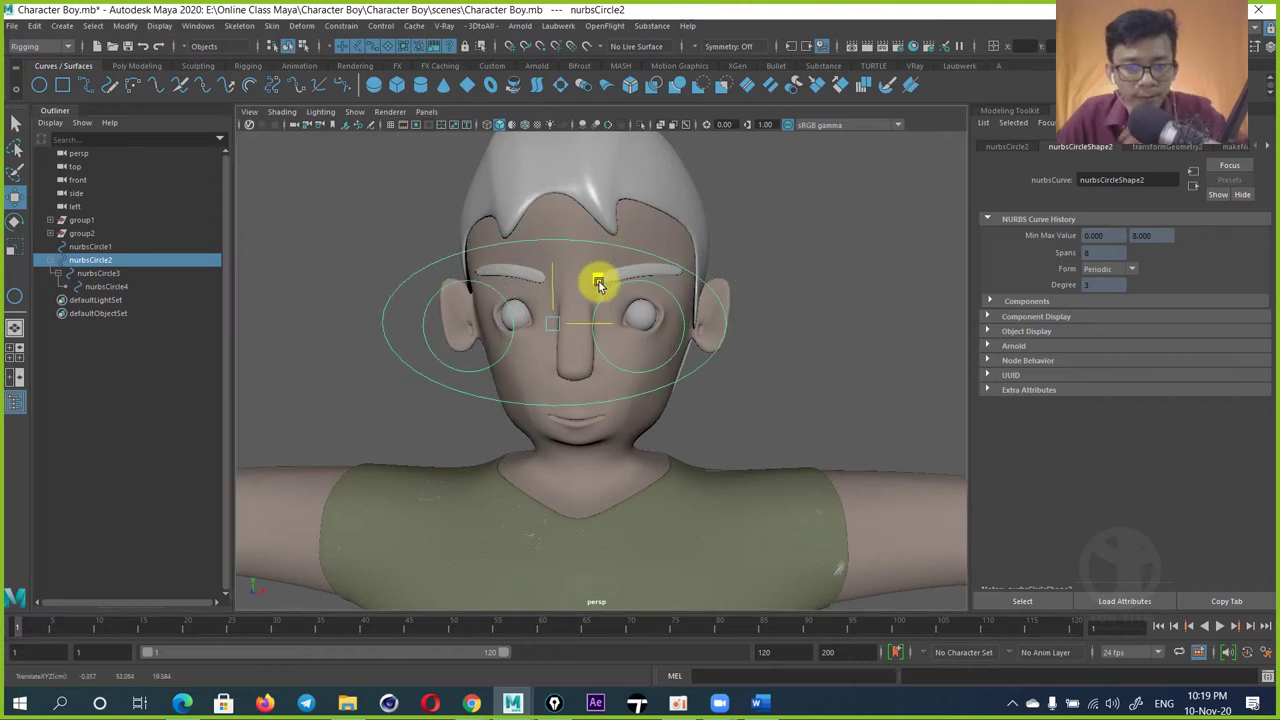
click(788, 216)
key(ctrl+z)
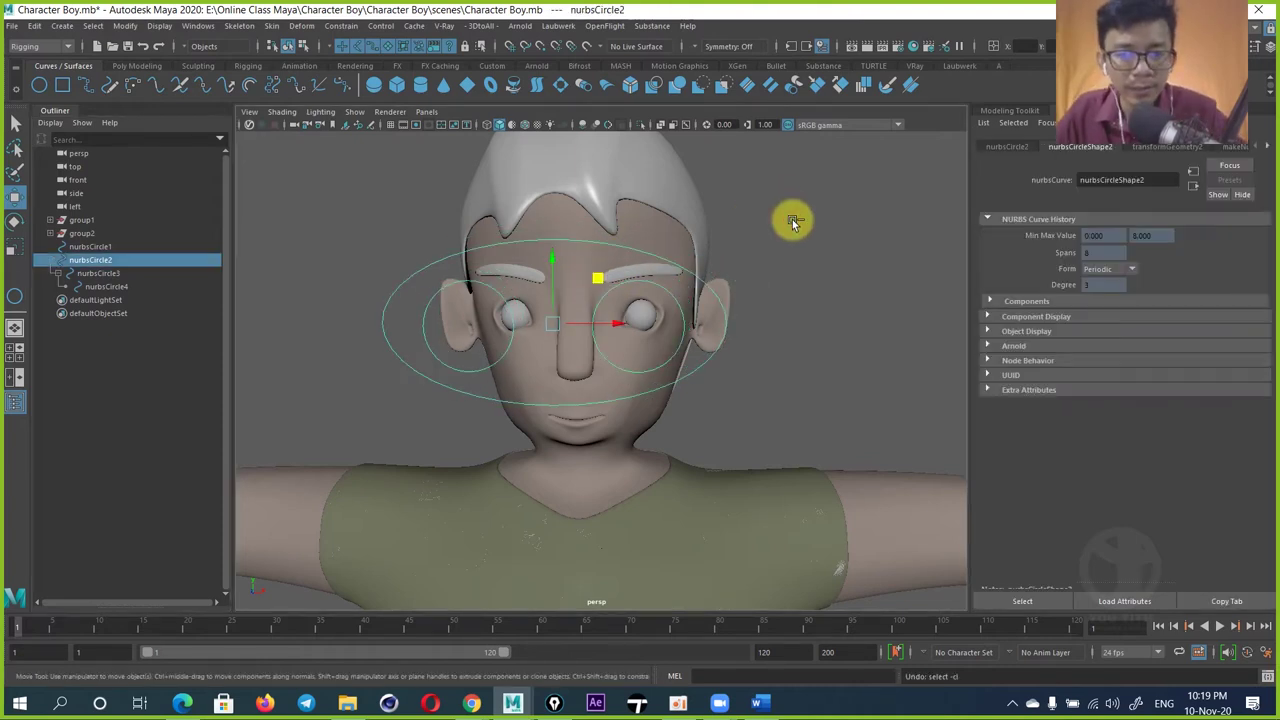
mouse_move(788, 239)
alt+mouse_down()
mouse_move(736, 287)
mouse_move(748, 280)
alt+mouse_up()
key(Down)
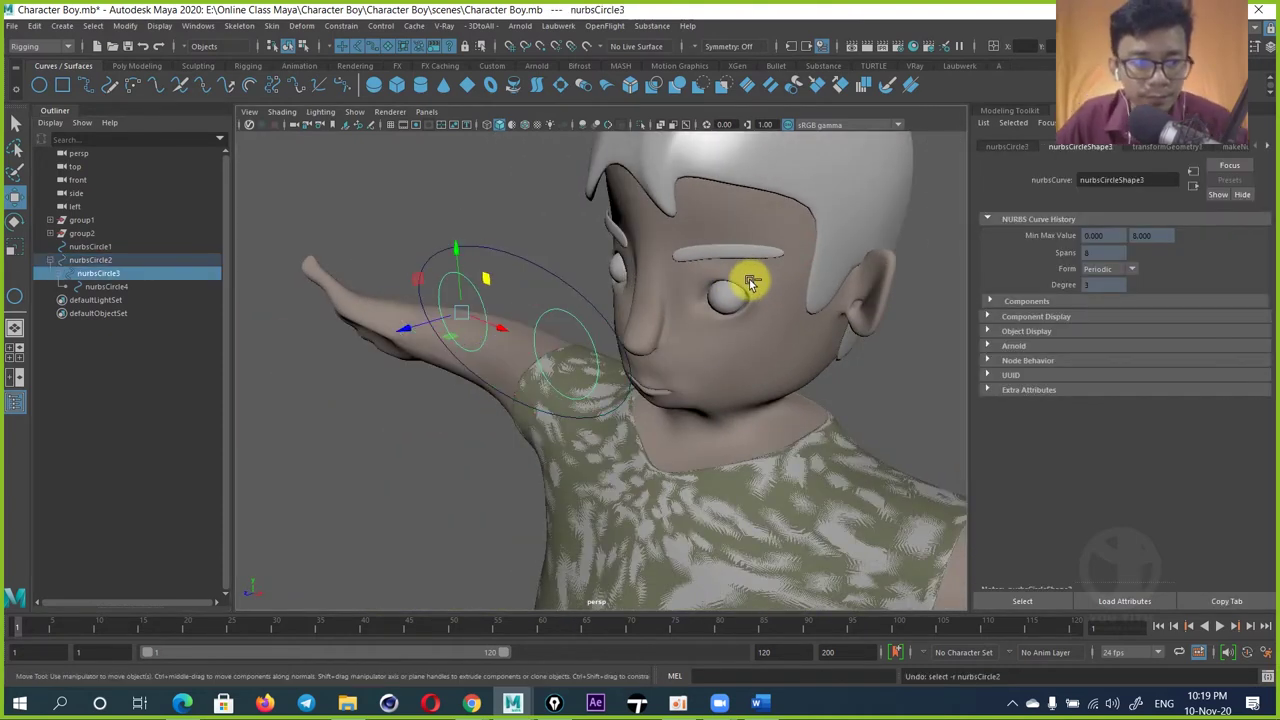
alt+drag(603, 294, 619, 288)
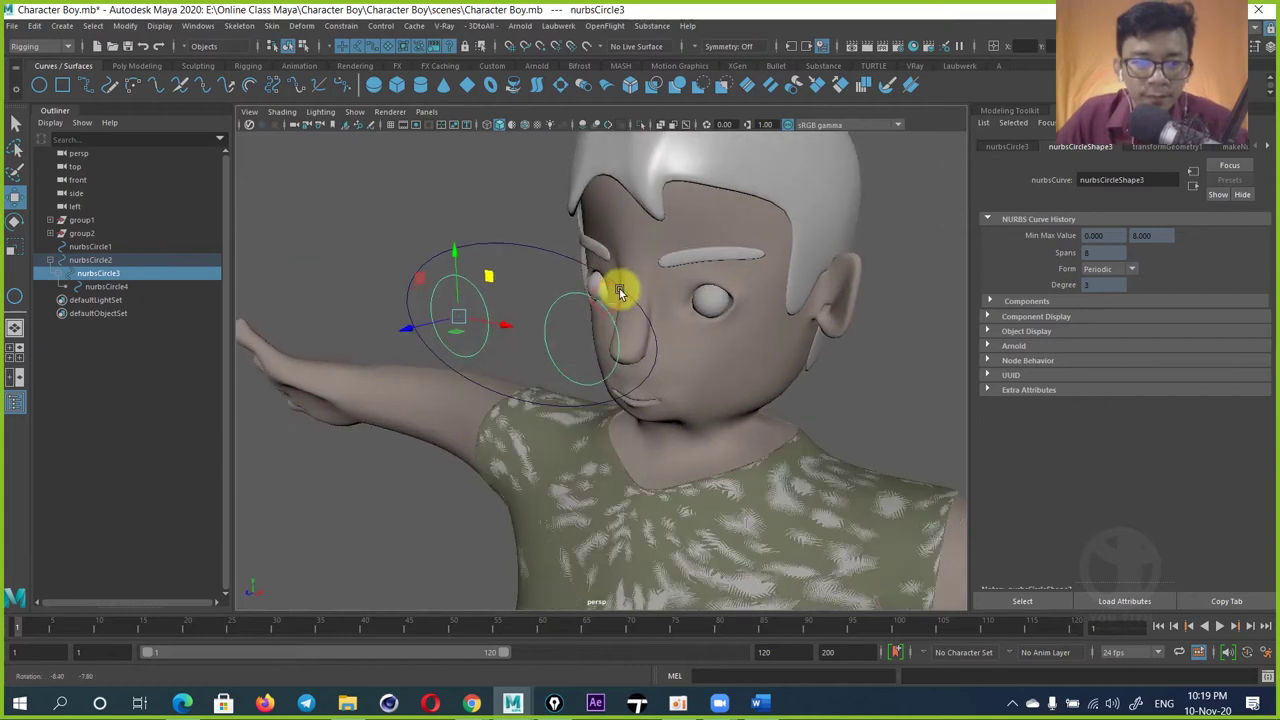
click(871, 286)
Step: Select nurbsCircle4 and eyeball pSphere1, with wireframe on shaded enabled
click(561, 298)
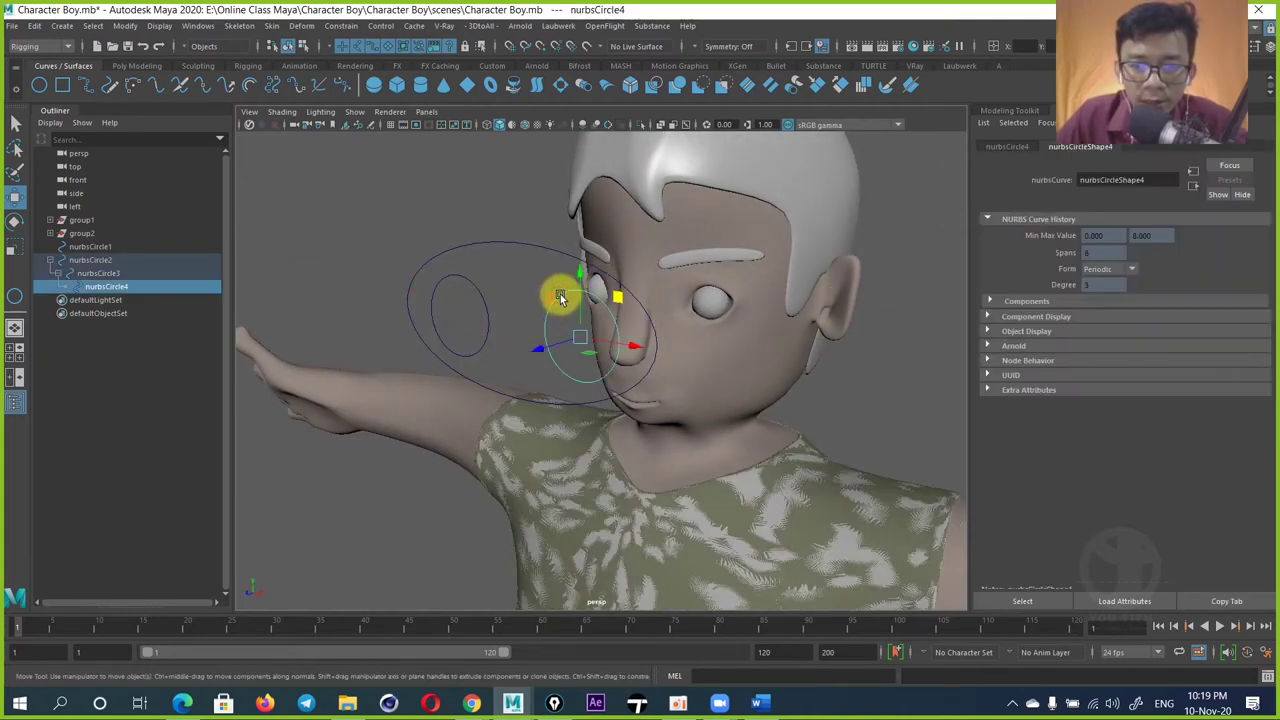
click(705, 308)
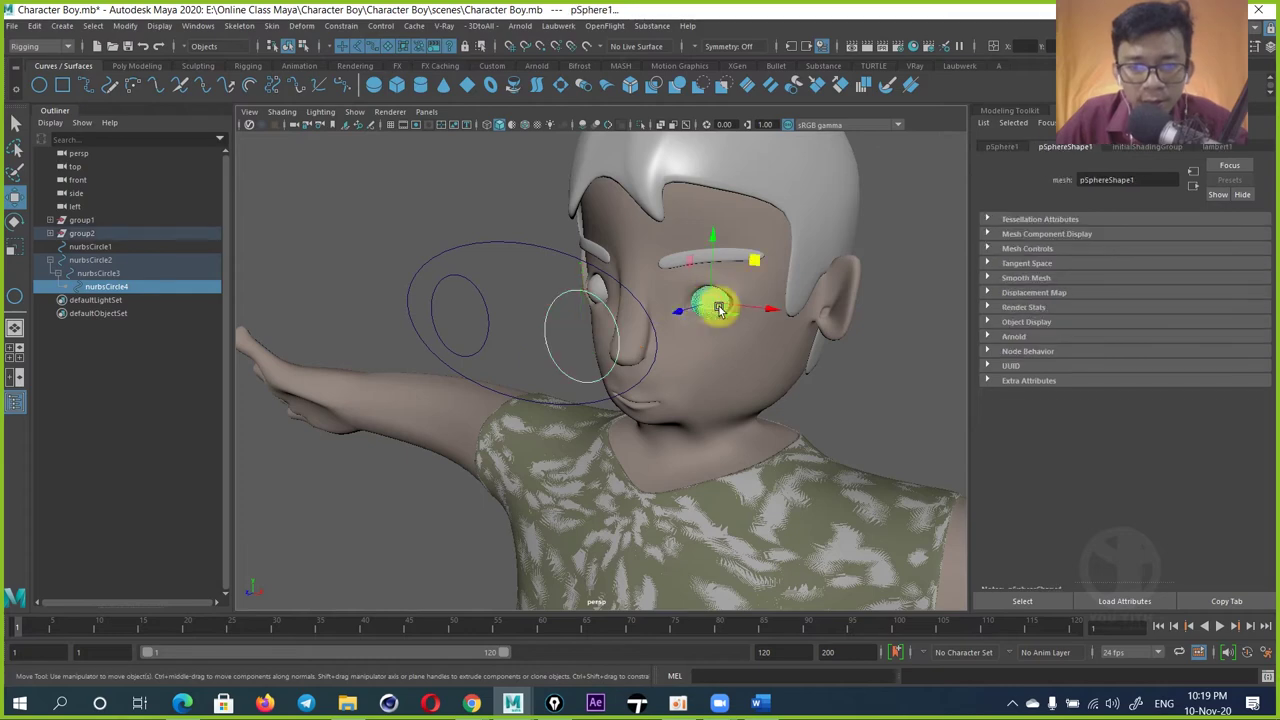
click(522, 128)
alt+drag(814, 297, 860, 297)
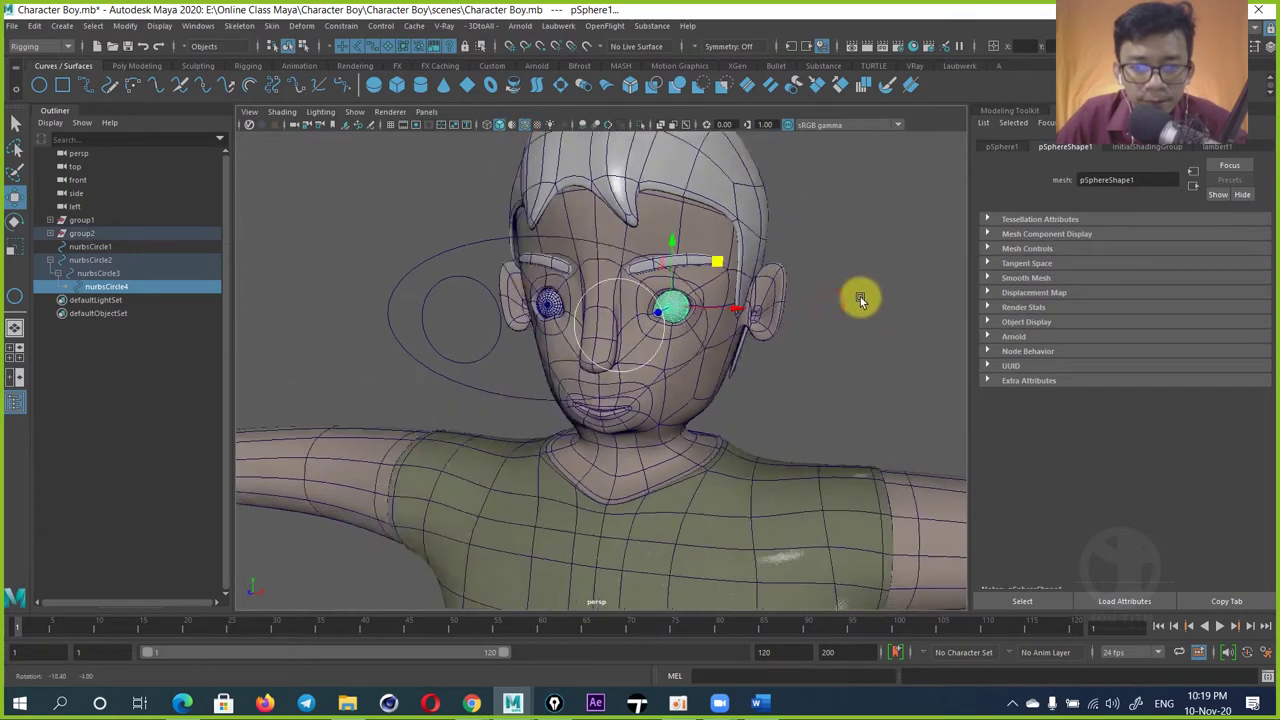
Step: Review the Aim constraint steps in the Word tutorial, then bring up Maya's constraint commands
click(757, 703)
scroll(682, 412, up, 5)
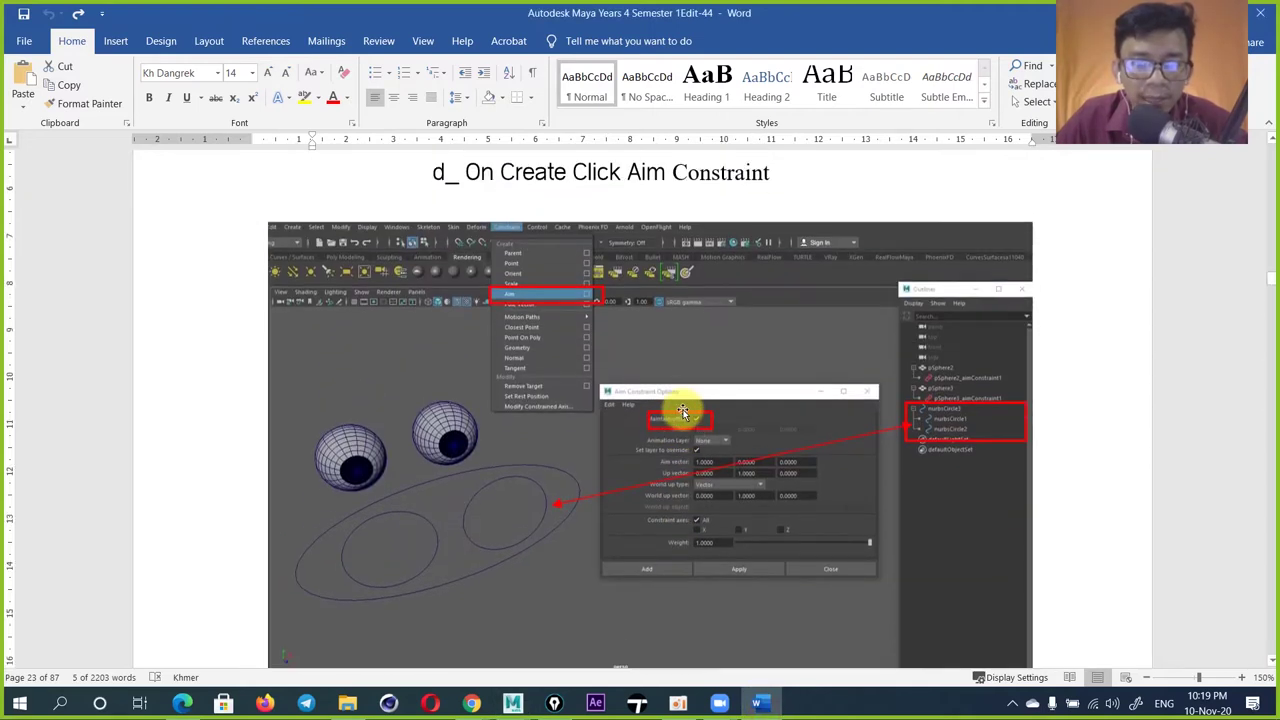
scroll(682, 412, up, 3)
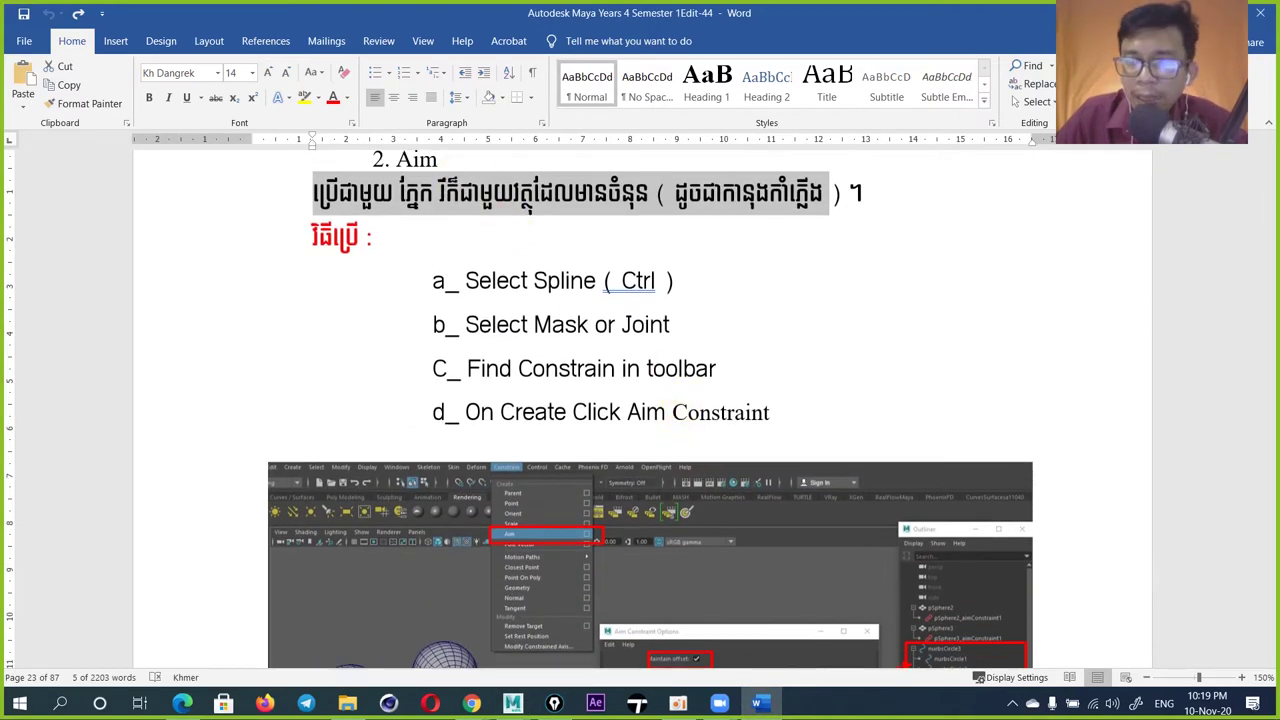
key(alt+Tab)
click(340, 25)
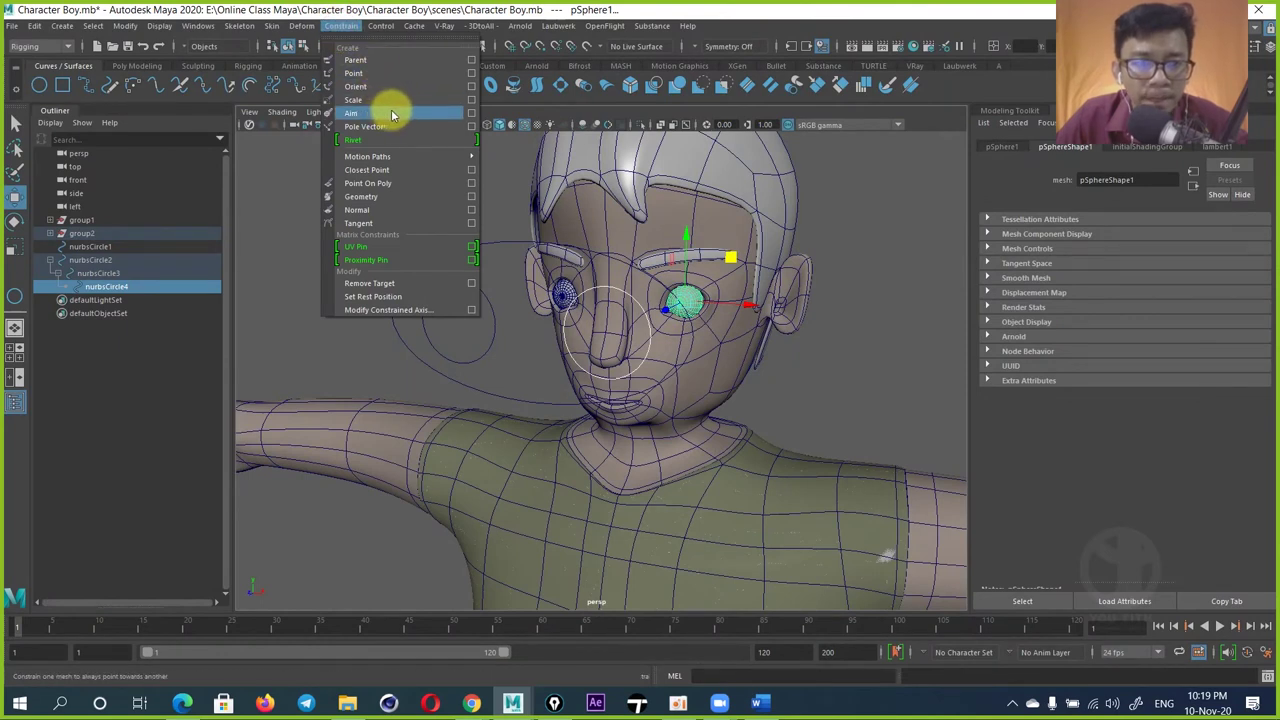
Step: Aim-constrain pSphere1 to nurbsCircle4 with Maintain offset on
click(471, 113)
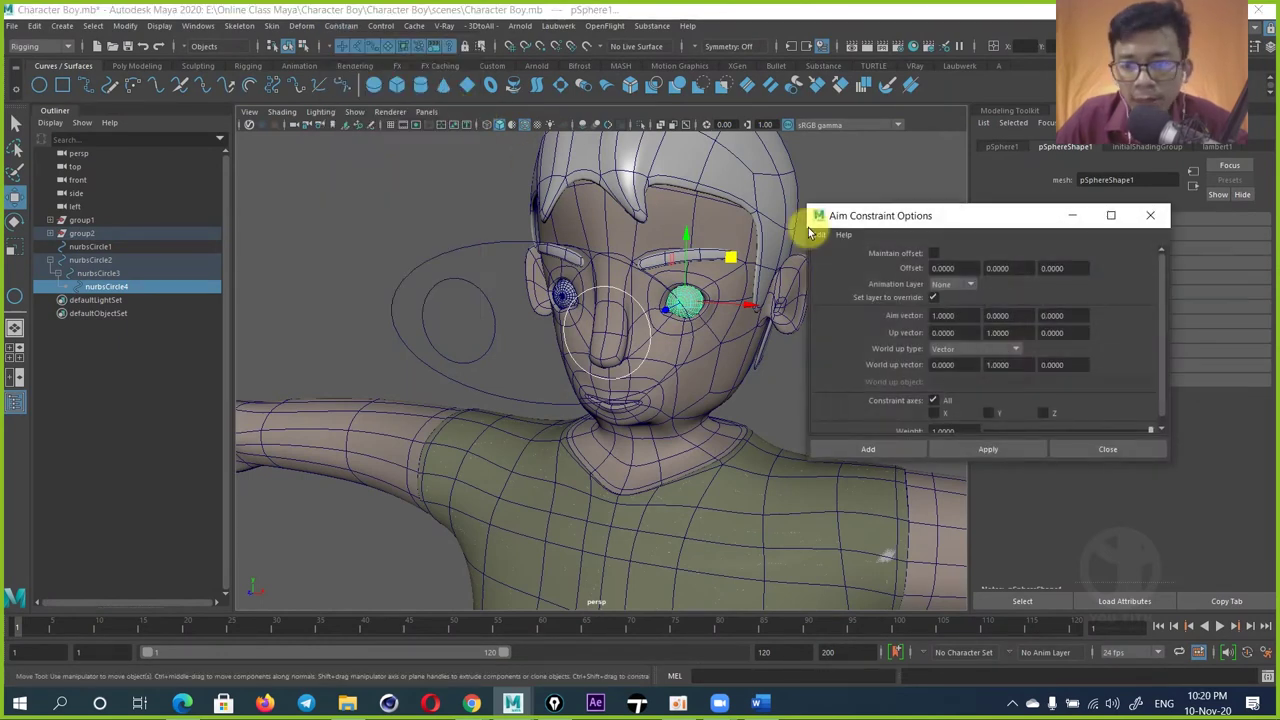
drag(903, 215, 914, 189)
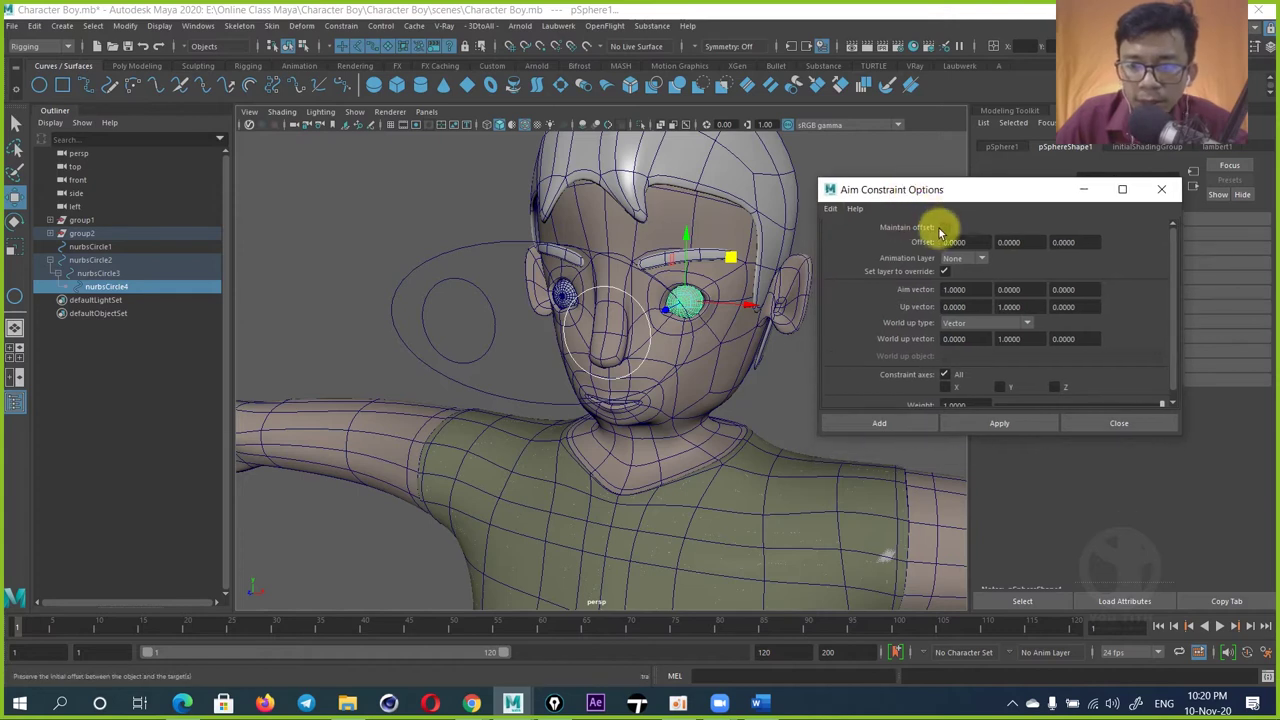
click(945, 228)
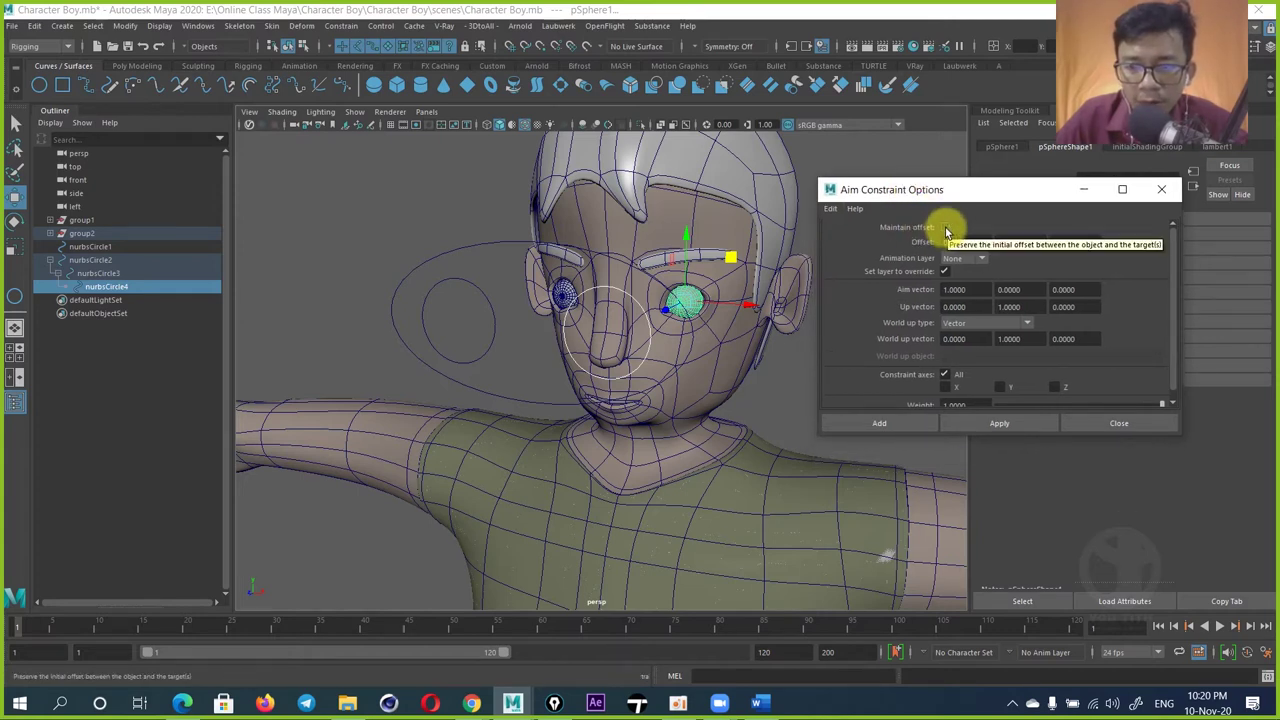
click(977, 424)
alt+drag(978, 423, 751, 342)
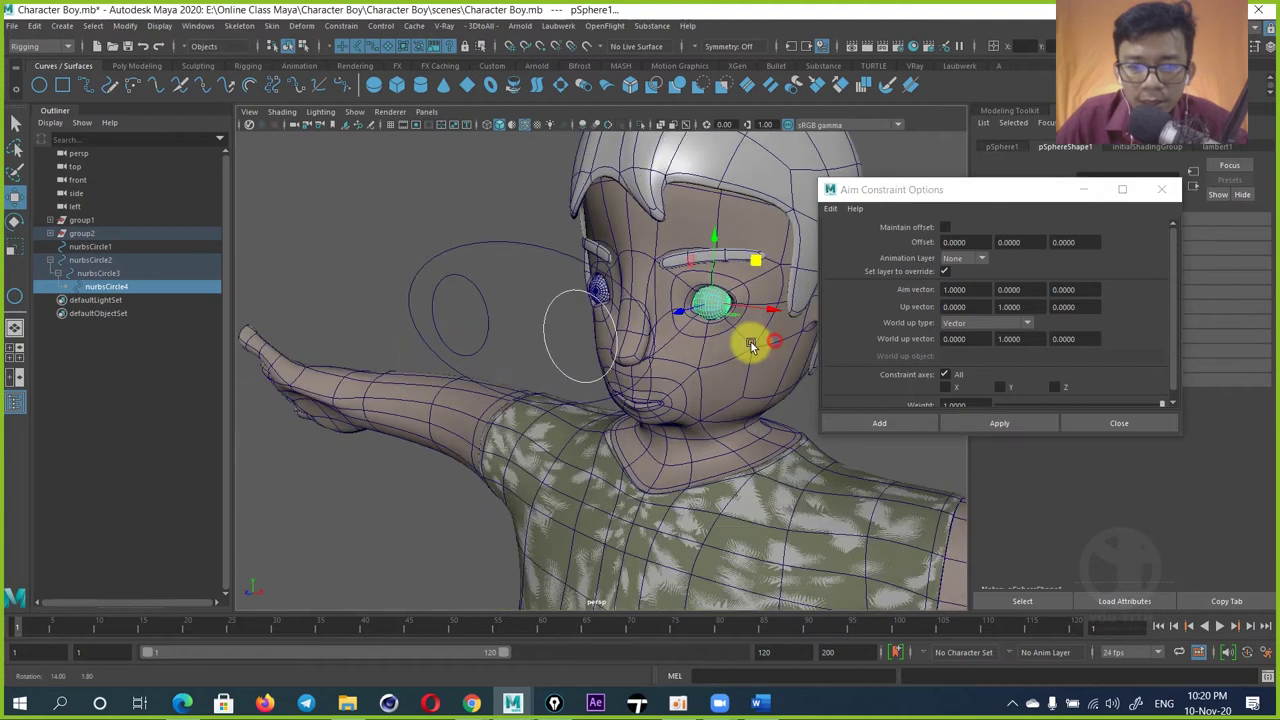
alt+right_drag(751, 342, 725, 318)
alt+drag(725, 318, 589, 320)
alt+right_drag(589, 320, 678, 262)
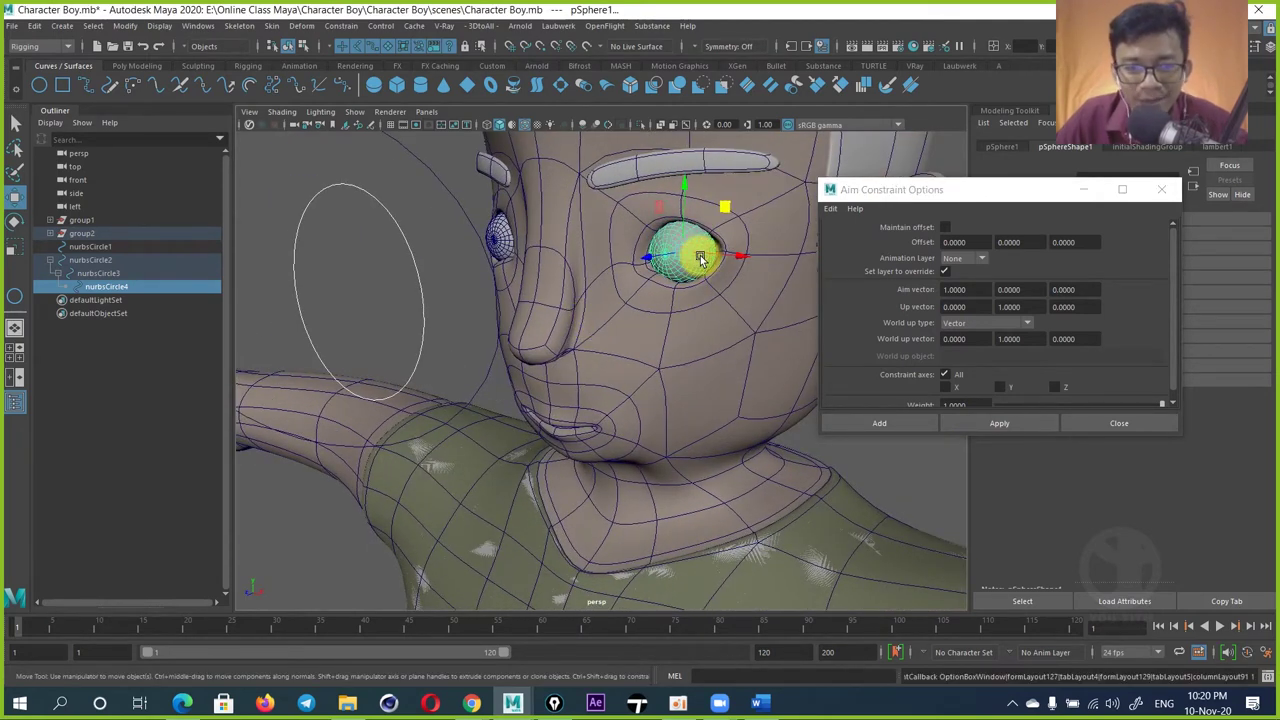
click(946, 229)
click(982, 426)
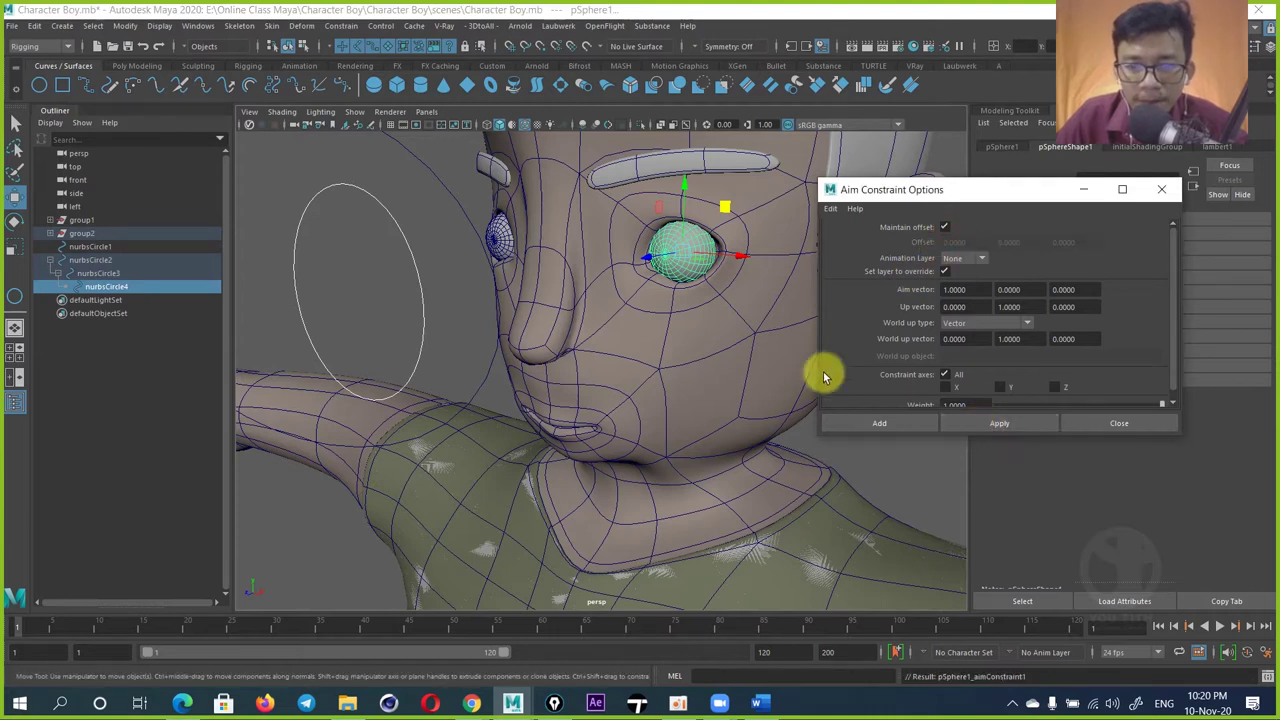
Step: Move nurbsCircle4 to check that the first eye follows
click(422, 288)
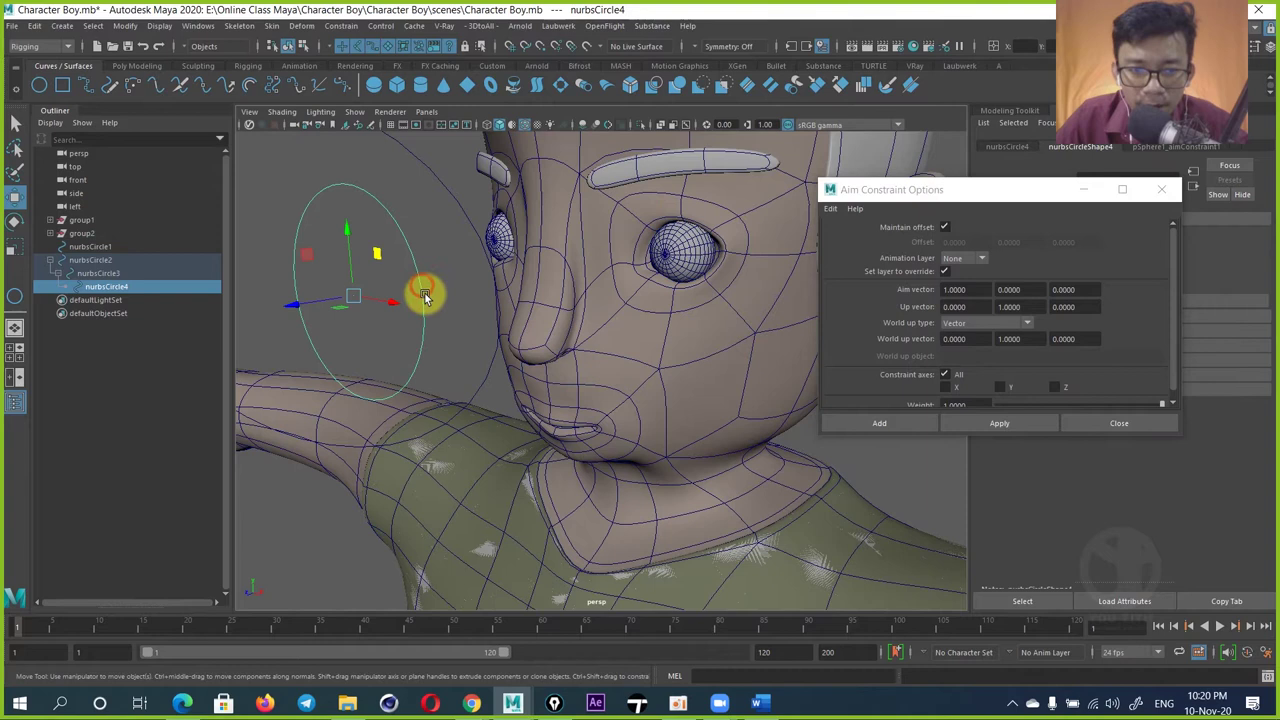
mouse_move(371, 256)
mouse_down()
mouse_move(766, 286)
mouse_move(388, 244)
mouse_up()
alt+middle_drag(534, 278, 662, 284)
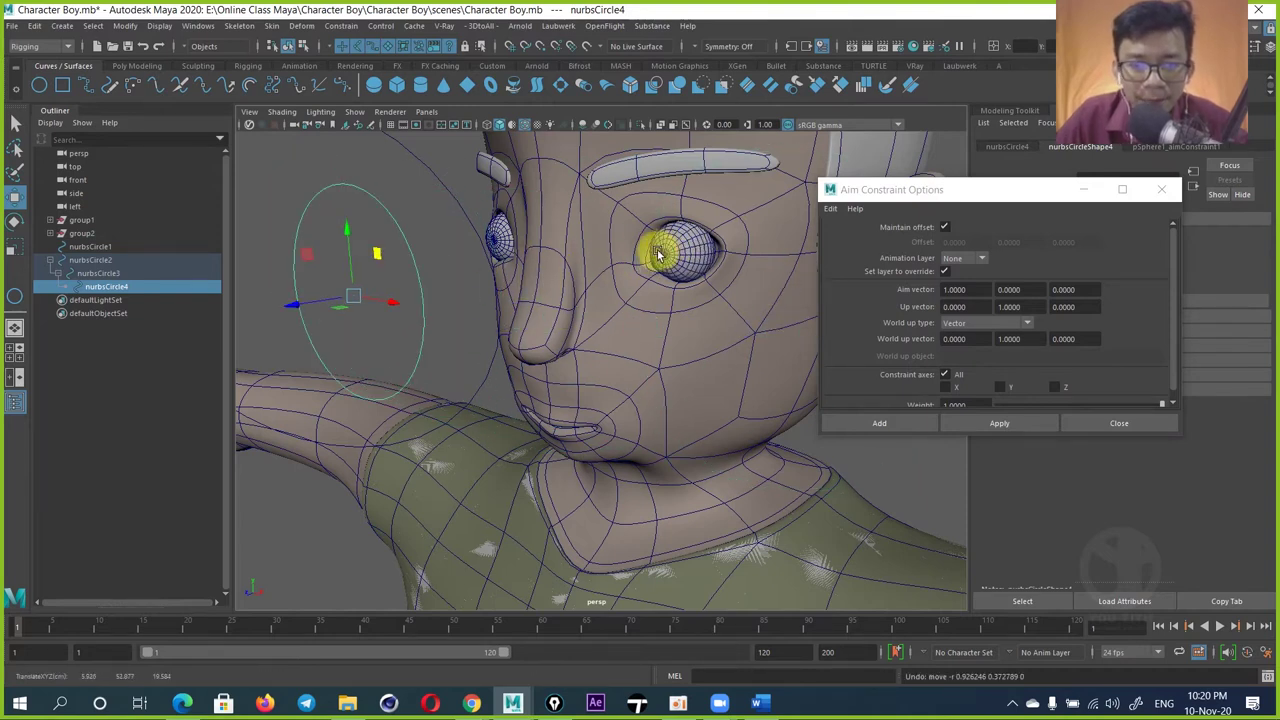
Step: Aim-constrain pSphere2 to nurbsCircle3 and test it by moving the circle
click(337, 251)
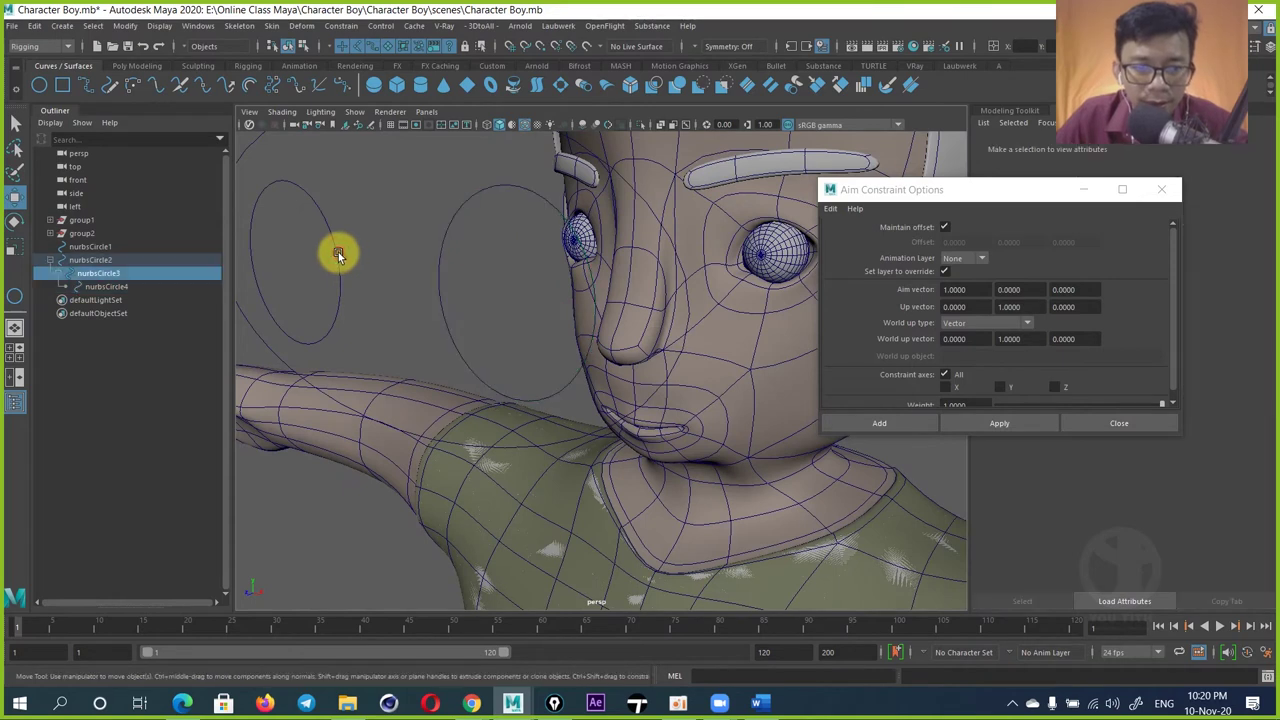
shift+click(585, 236)
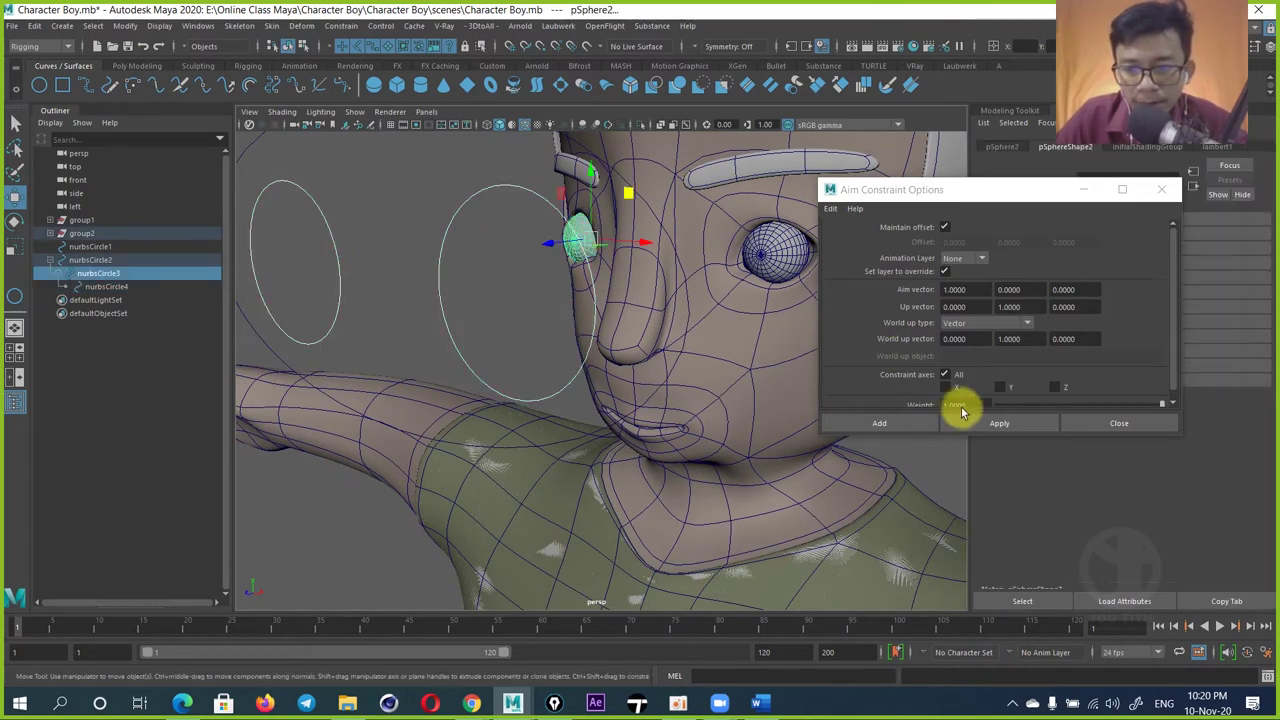
click(895, 430)
click(514, 300)
mouse_move(514, 300)
alt+mouse_down()
mouse_move(543, 257)
mouse_move(490, 218)
mouse_move(538, 325)
alt+mouse_up()
click(500, 274)
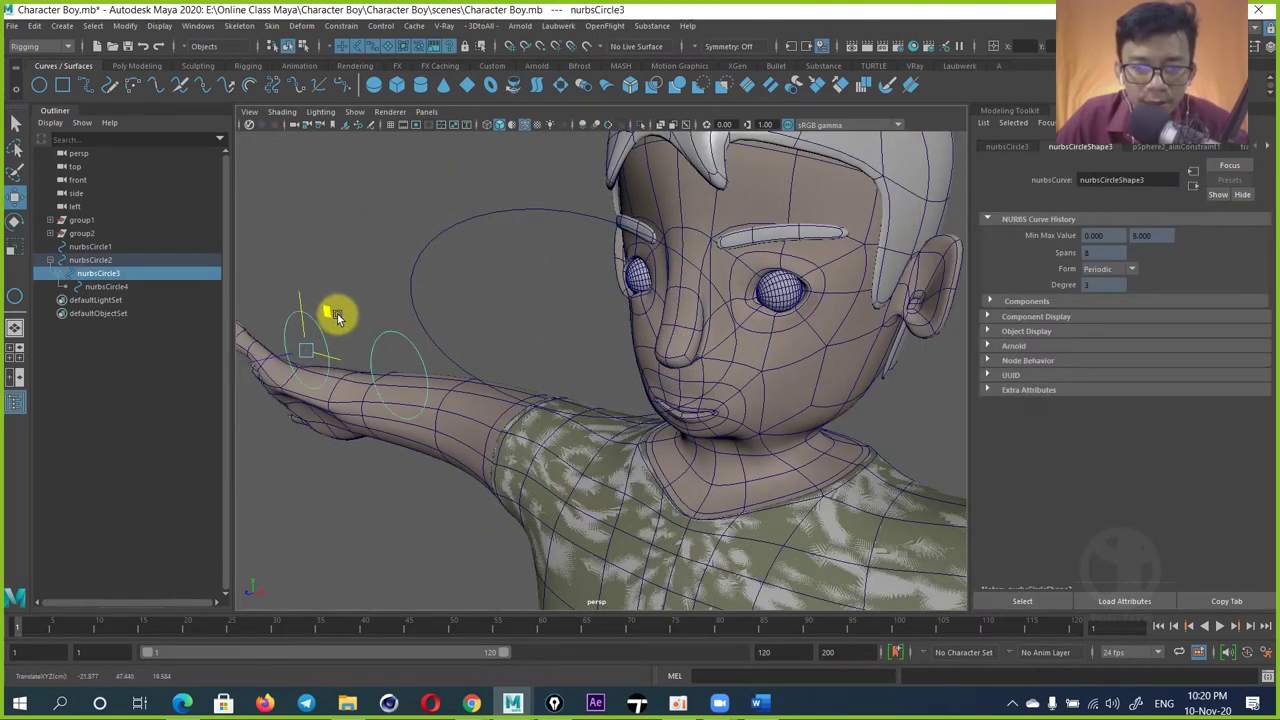
Step: Undo the test move and move the nurbsCircle2 group back onto the head
key(ctrl+z)
click(541, 209)
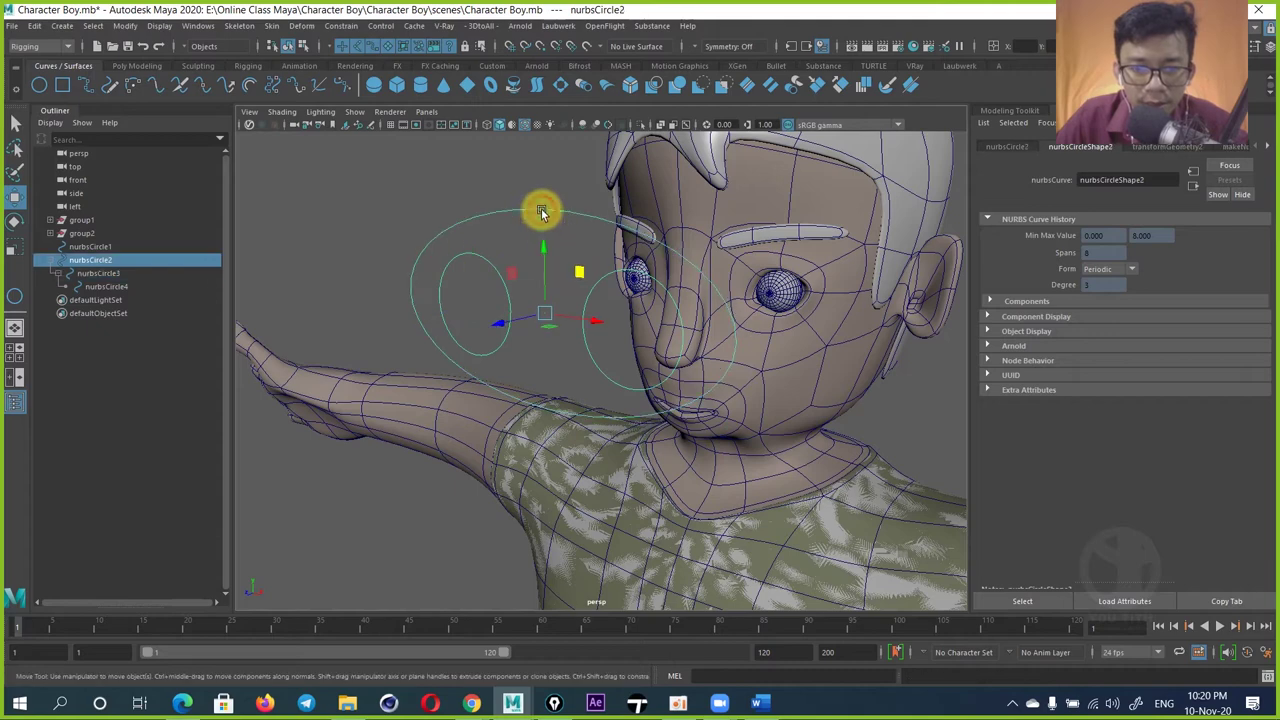
mouse_move(580, 274)
mouse_down()
mouse_move(708, 255)
mouse_move(557, 257)
mouse_move(700, 294)
mouse_move(666, 286)
mouse_move(569, 320)
mouse_up()
click(566, 200)
Step: Reselect each small circle with its eyeball, then pick nurbsCircle2 in the Outliner
click(601, 277)
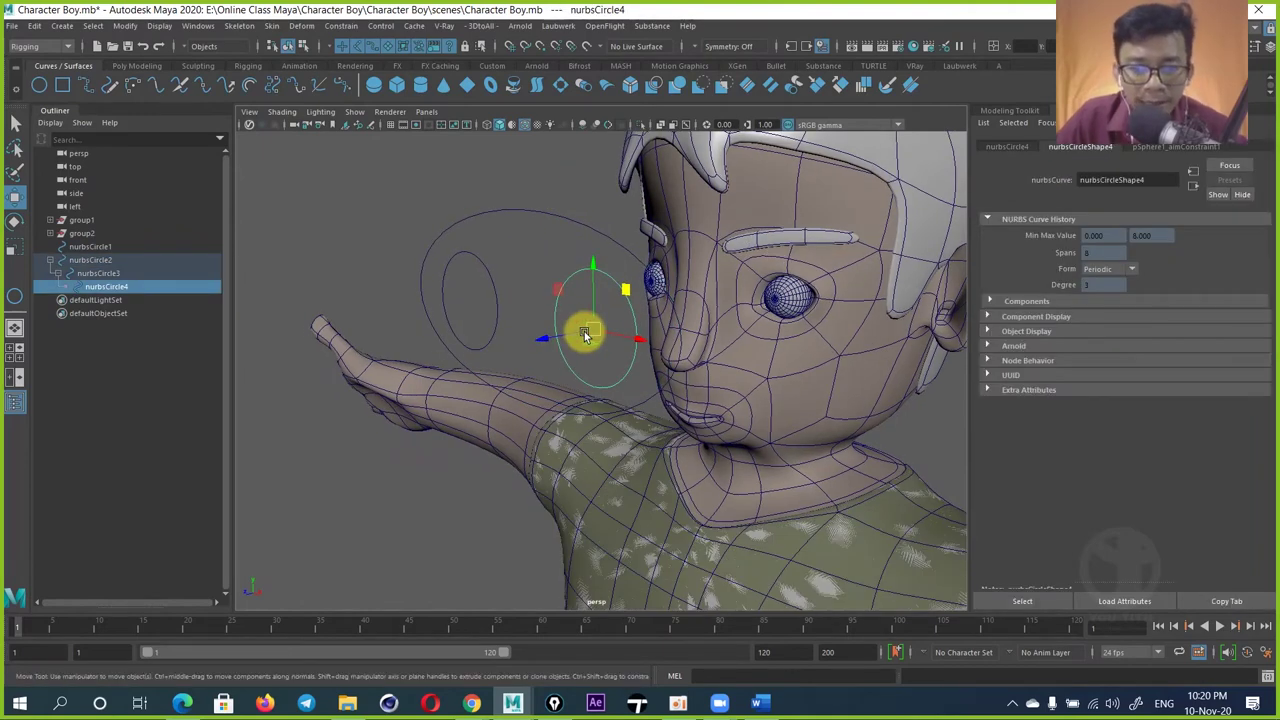
shift+click(787, 298)
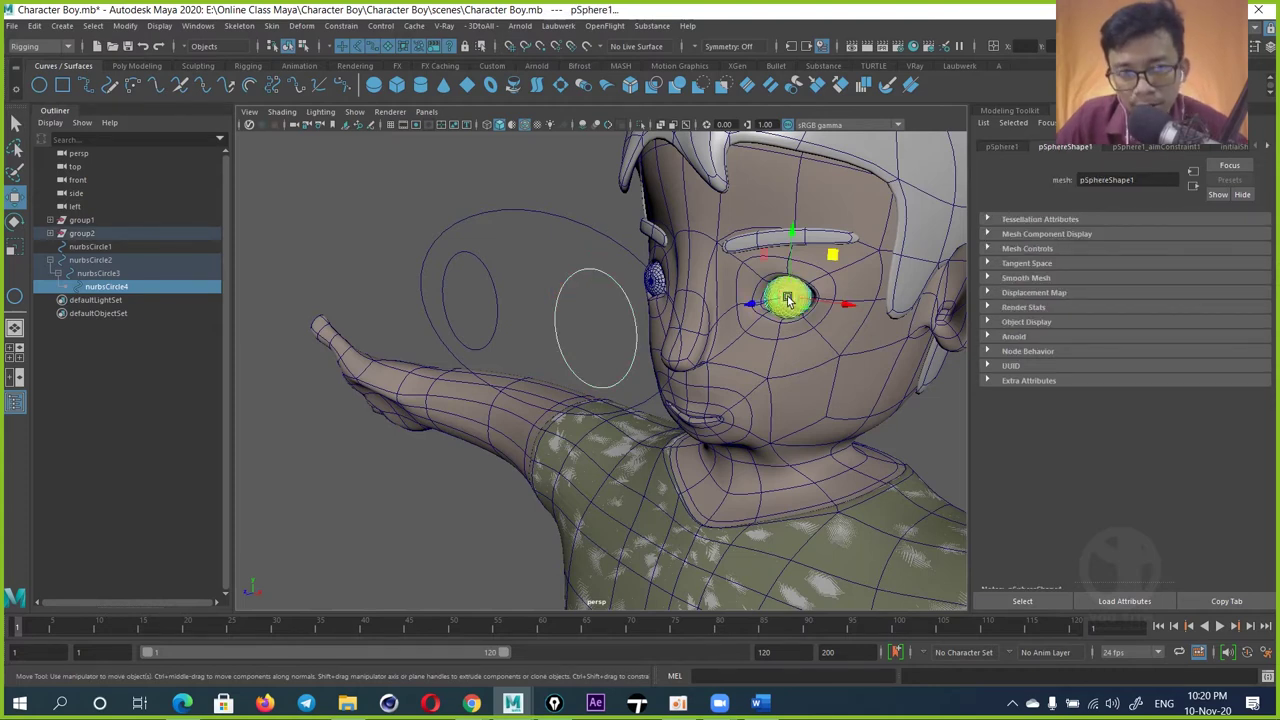
click(494, 295)
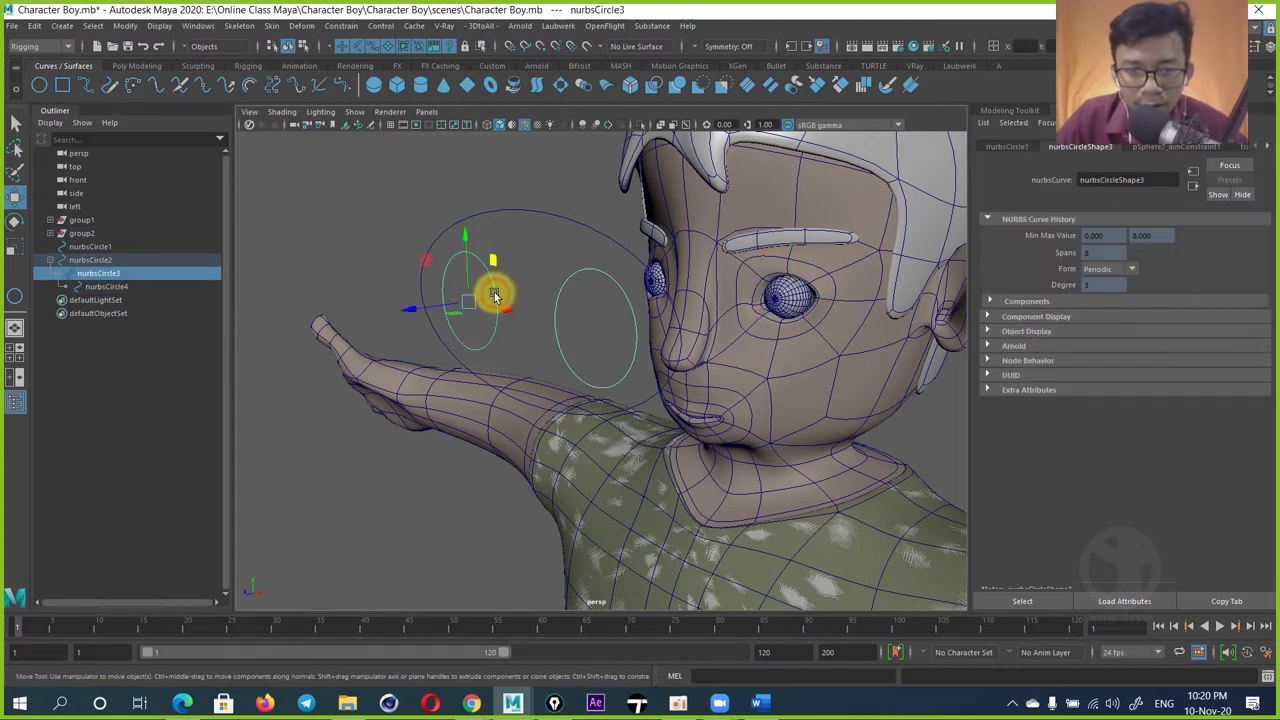
shift+click(652, 285)
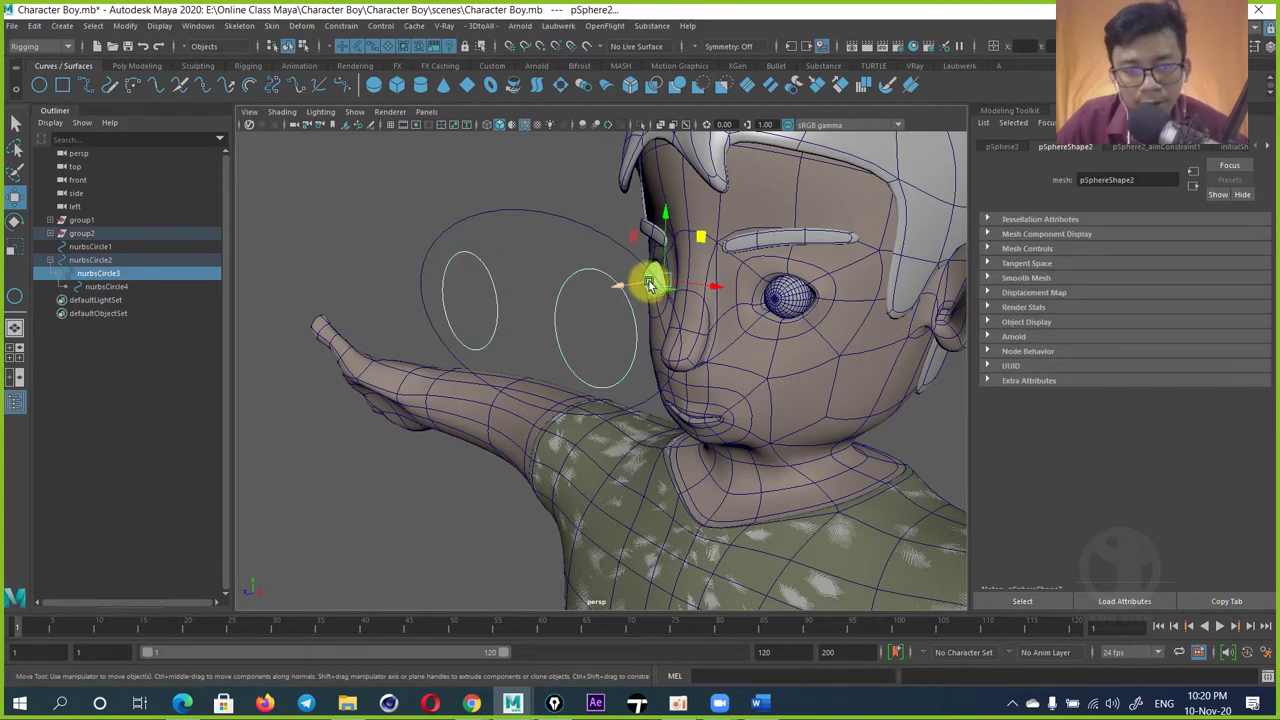
click(92, 261)
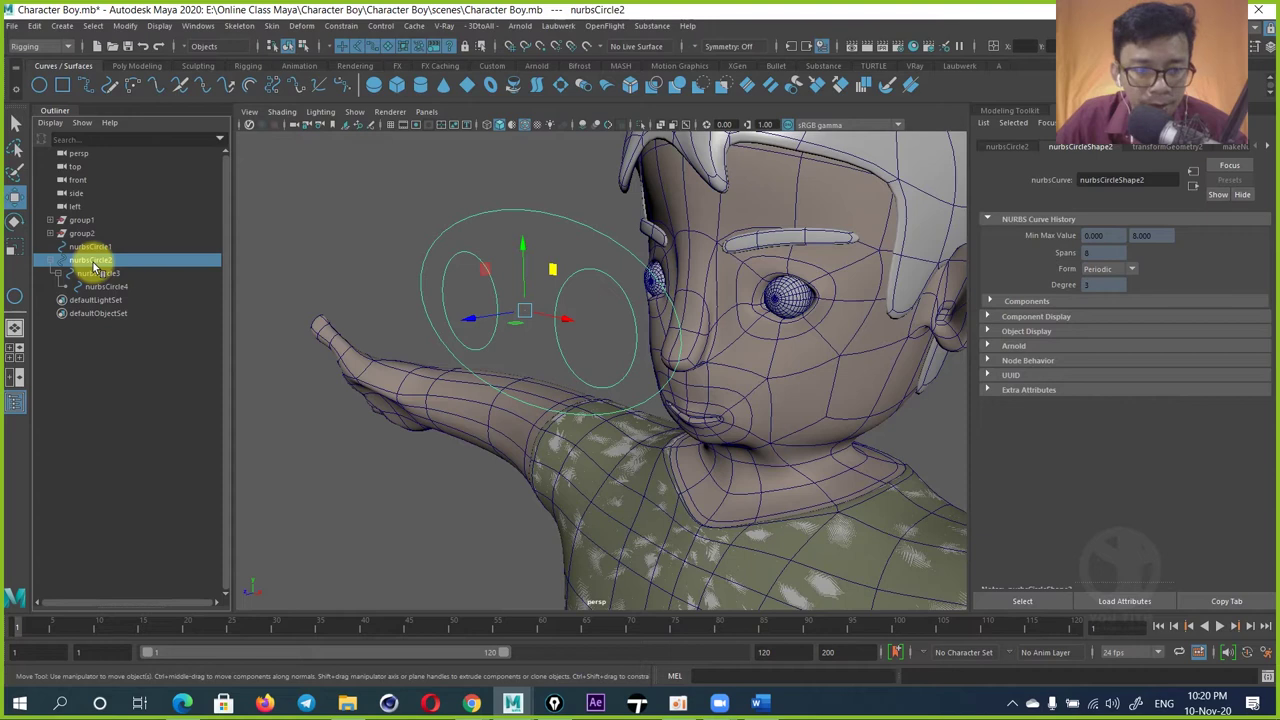
Step: Expand nurbsCircle2 and re-parent nurbsCircle4 directly under it beside nurbsCircle3
right_click(86, 263)
click(51, 238)
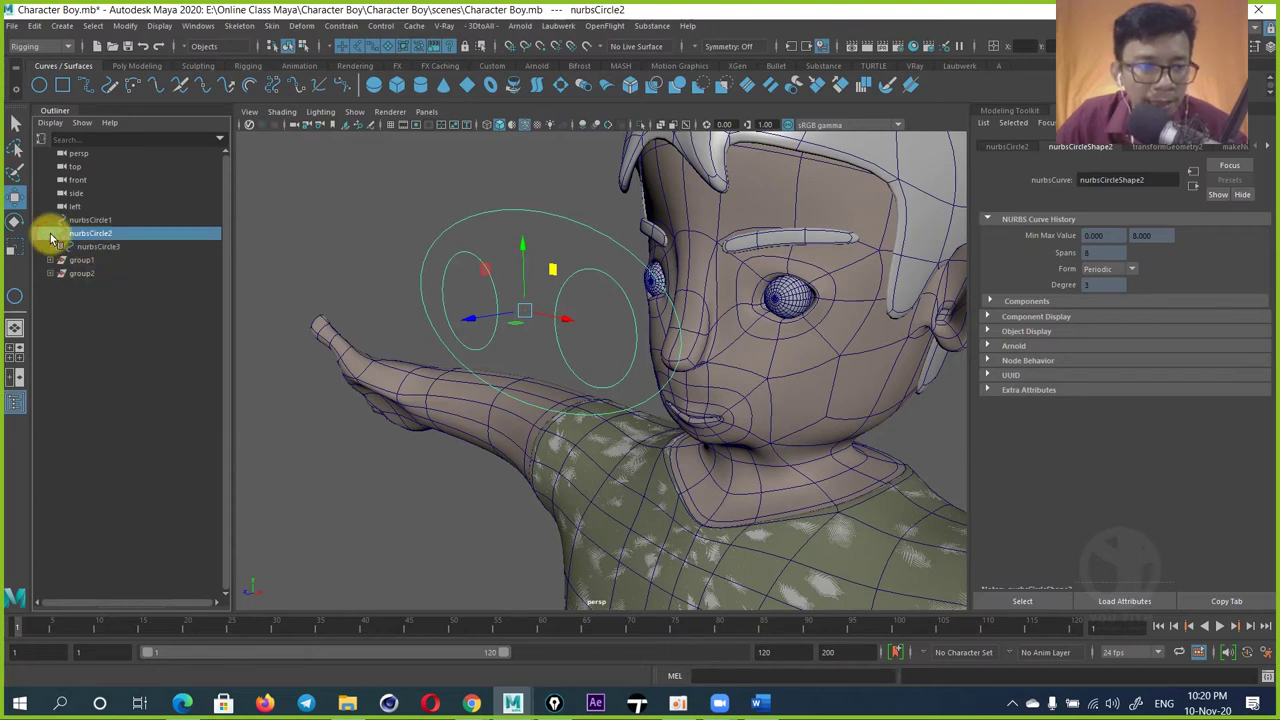
click(61, 246)
click(102, 249)
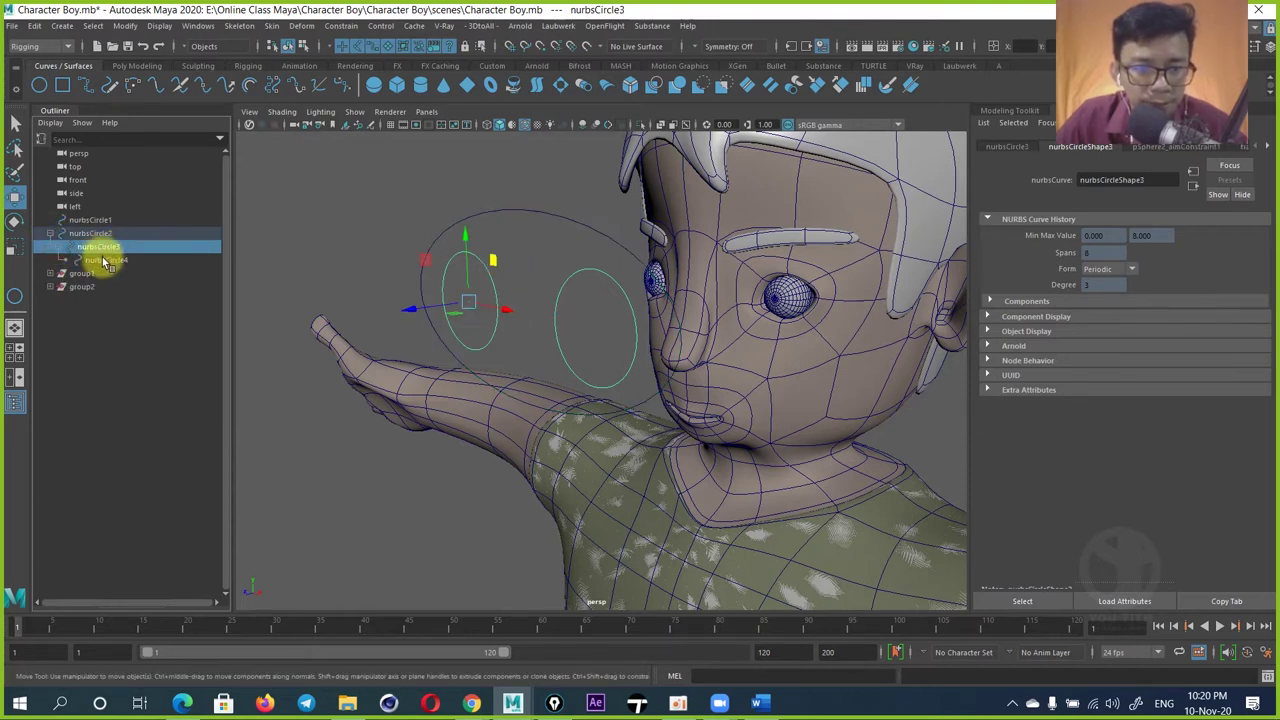
click(104, 261)
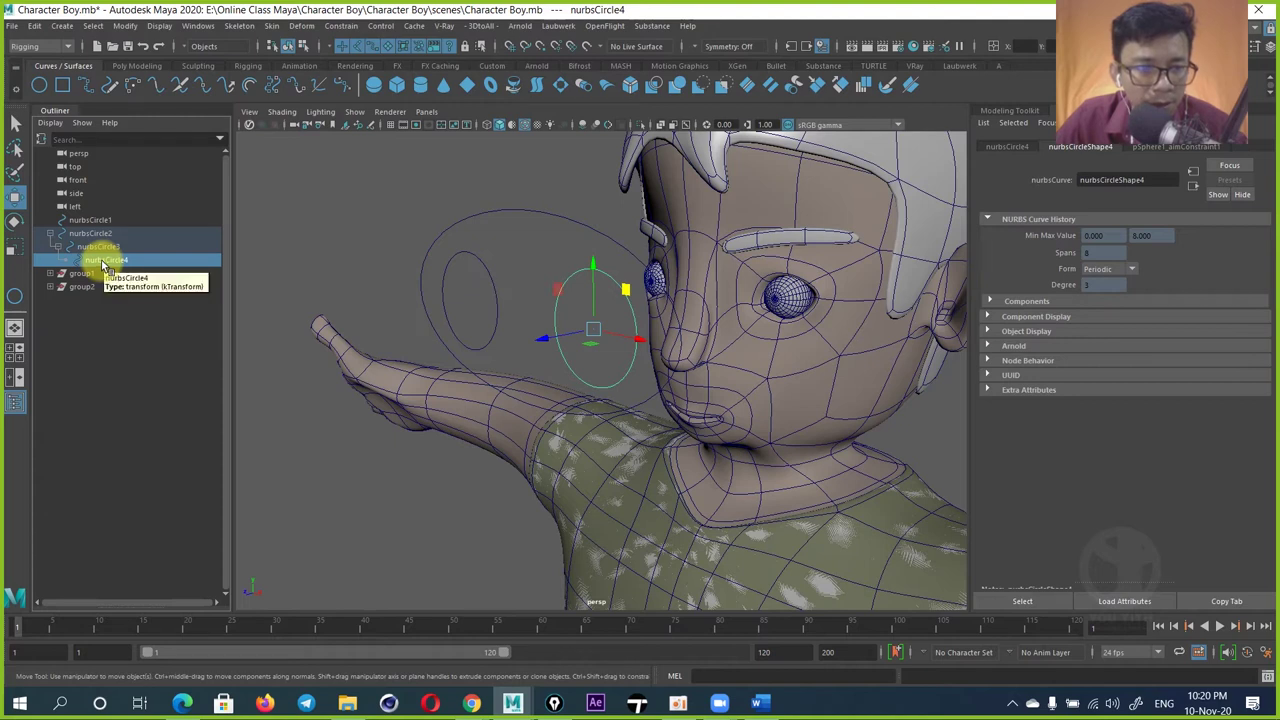
click(103, 236)
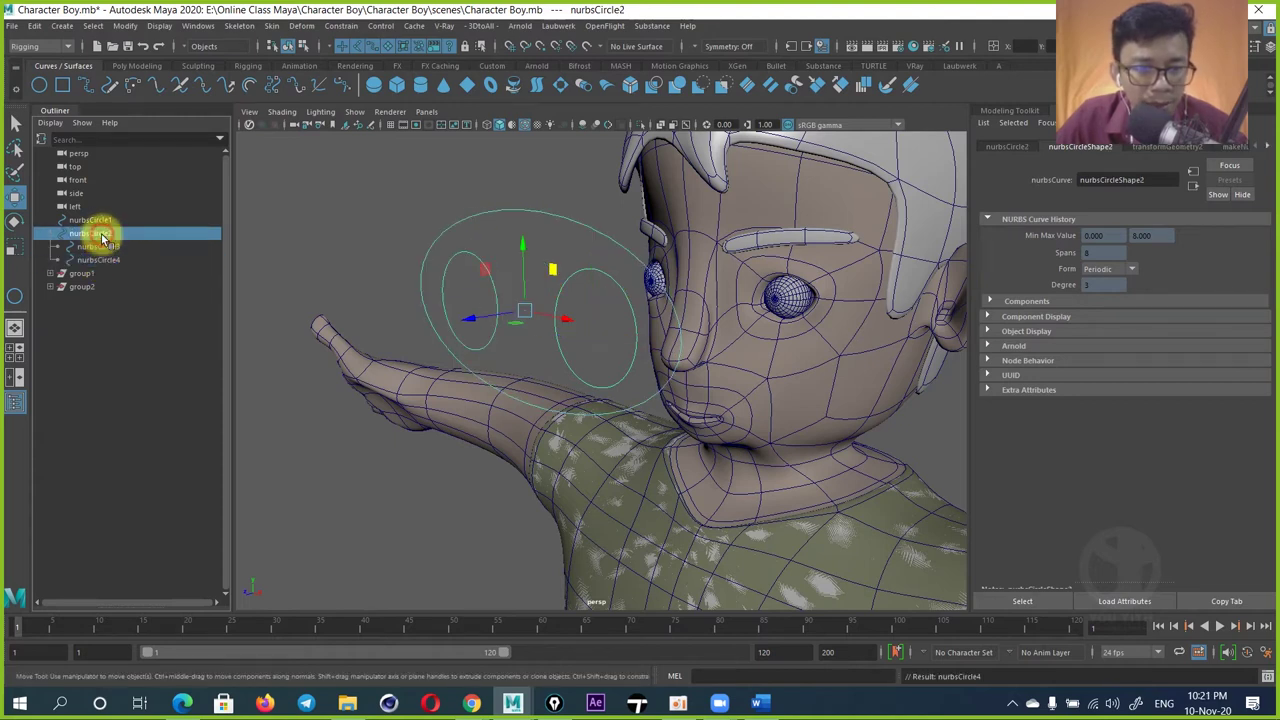
click(100, 260)
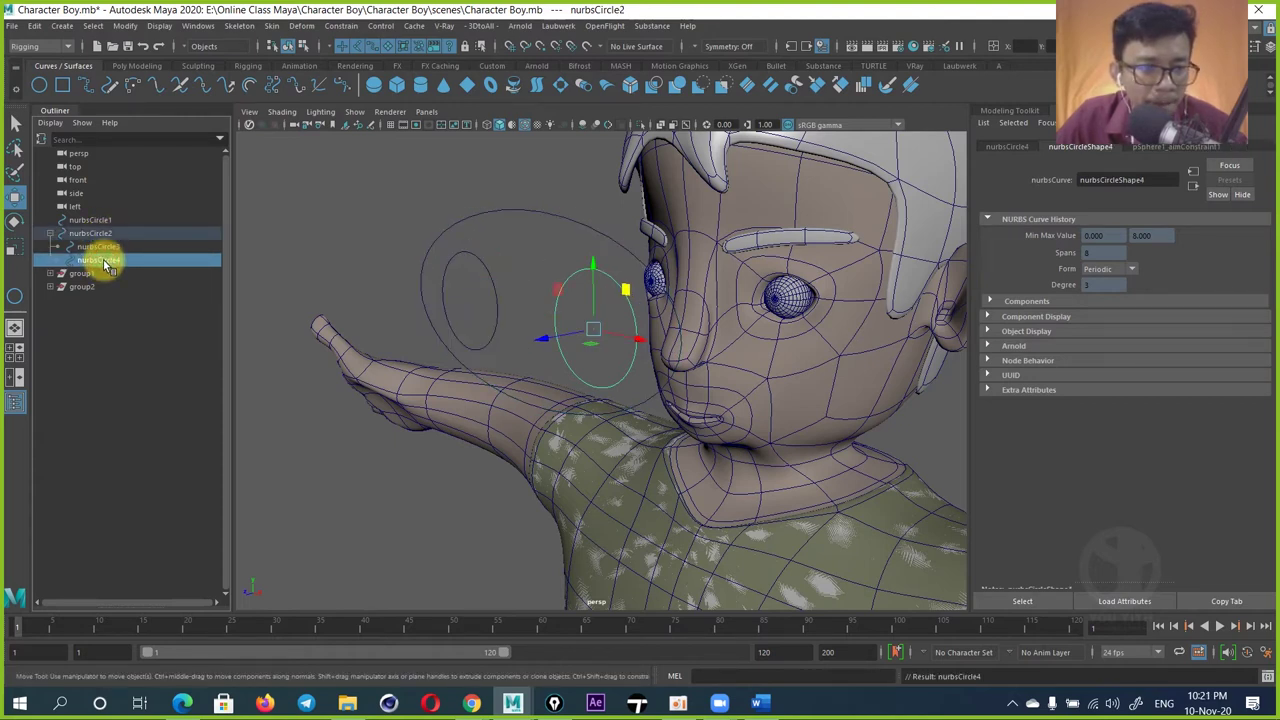
Step: Test-move the small eye circles from a front view, undoing each move
click(478, 264)
mouse_move(478, 264)
mouse_down()
mouse_move(551, 251)
mouse_move(517, 266)
mouse_move(577, 346)
mouse_move(606, 297)
mouse_up()
key(ctrl+z)
click(576, 274)
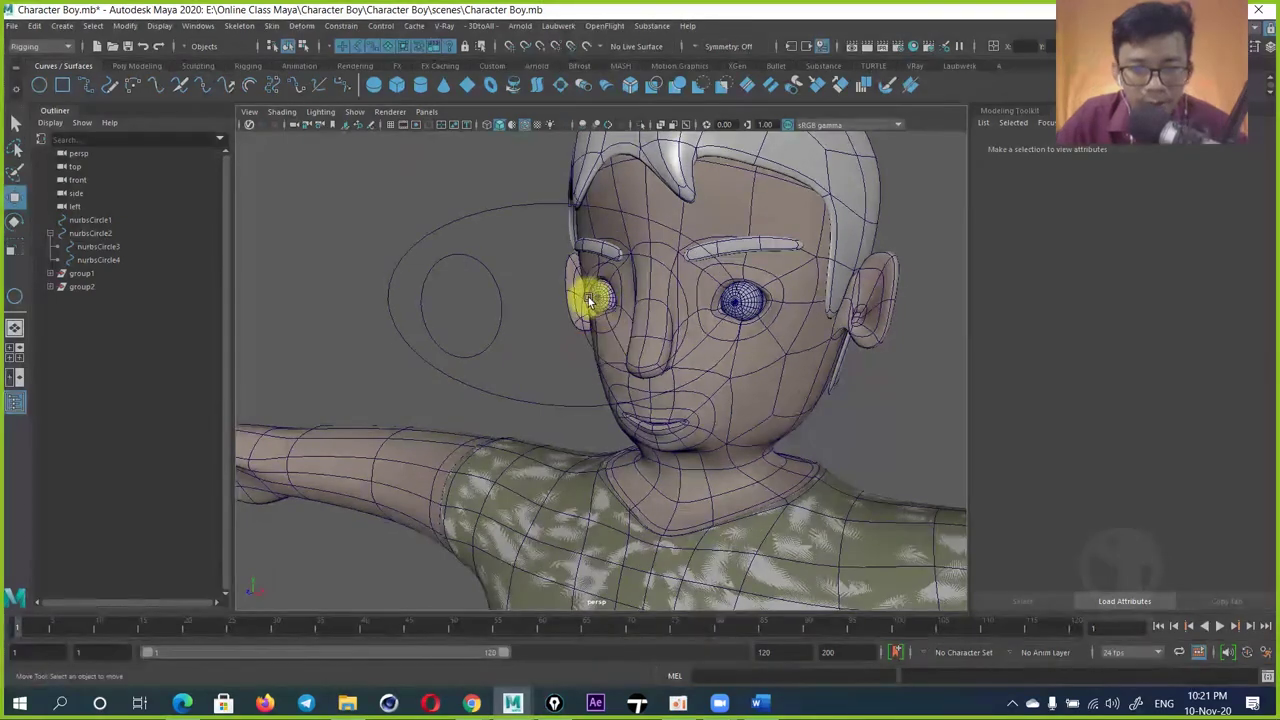
click(590, 296)
mouse_move(620, 352)
alt+mouse_down()
mouse_move(726, 333)
mouse_move(649, 400)
alt+mouse_up()
click(737, 337)
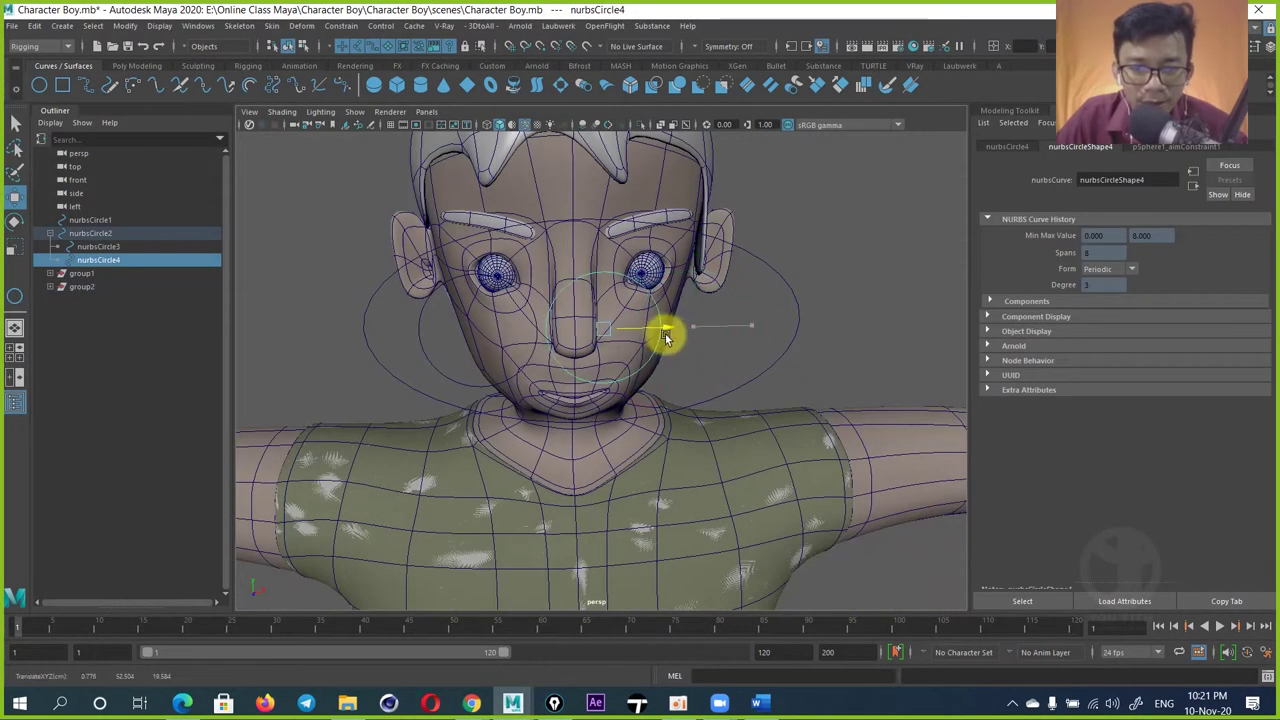
click(523, 286)
mouse_move(560, 333)
mouse_down()
mouse_move(626, 330)
mouse_move(614, 324)
mouse_move(684, 345)
mouse_up()
key(ctrl+z)
click(682, 345)
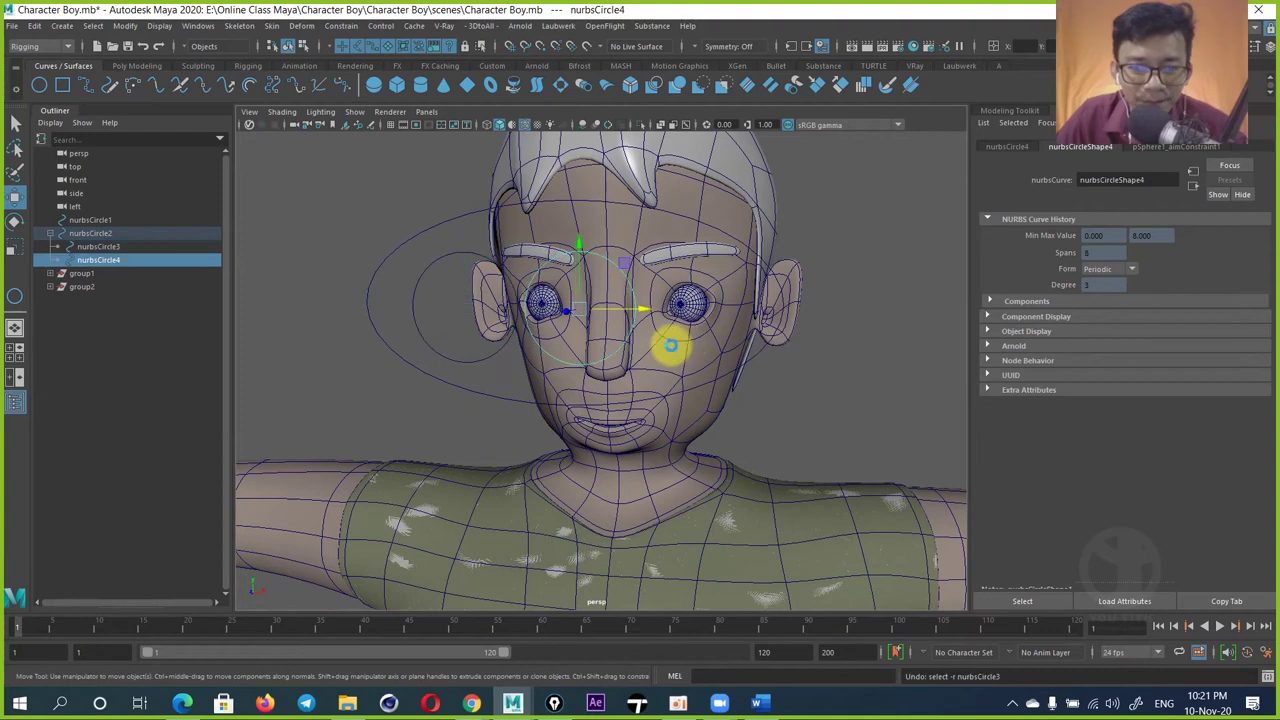
mouse_move(514, 337)
alt+mouse_down()
mouse_move(472, 253)
mouse_move(560, 314)
mouse_move(605, 308)
alt+mouse_up()
Step: Move nurbsCircle2 so its child rings sit over both eyes
click(466, 216)
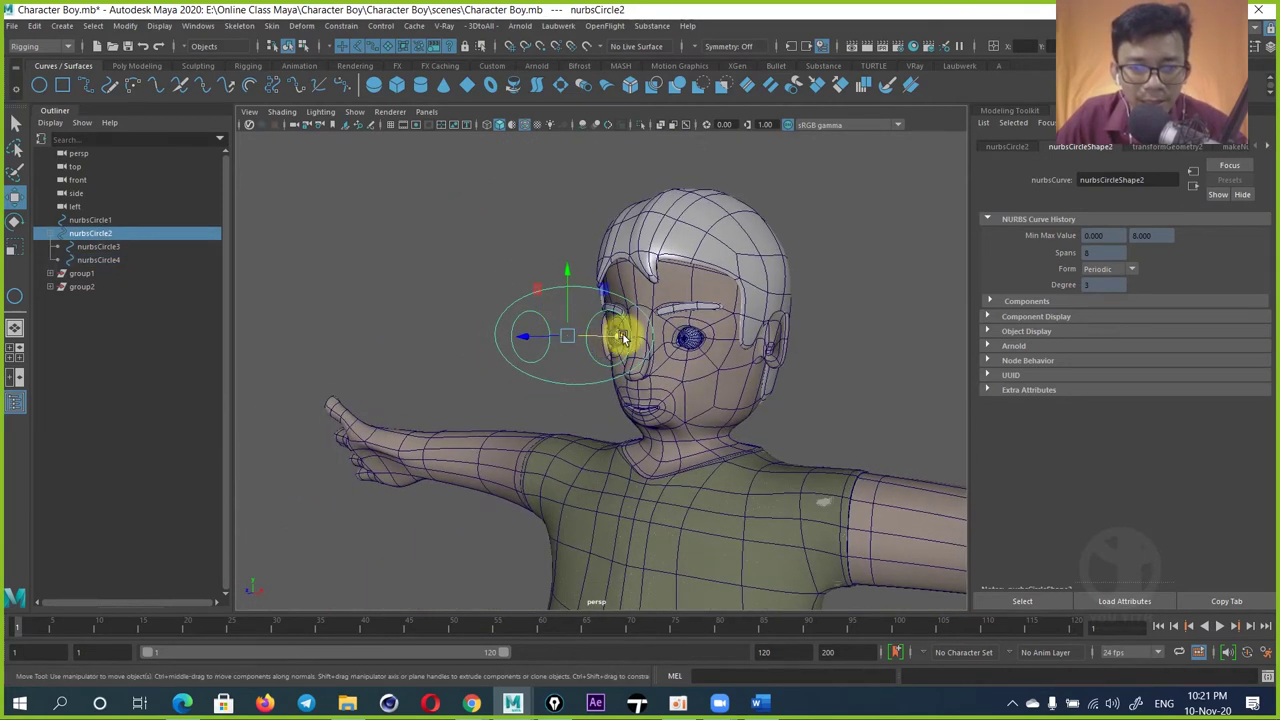
alt+drag(514, 323, 680, 370)
scroll(500, 340, up, 3)
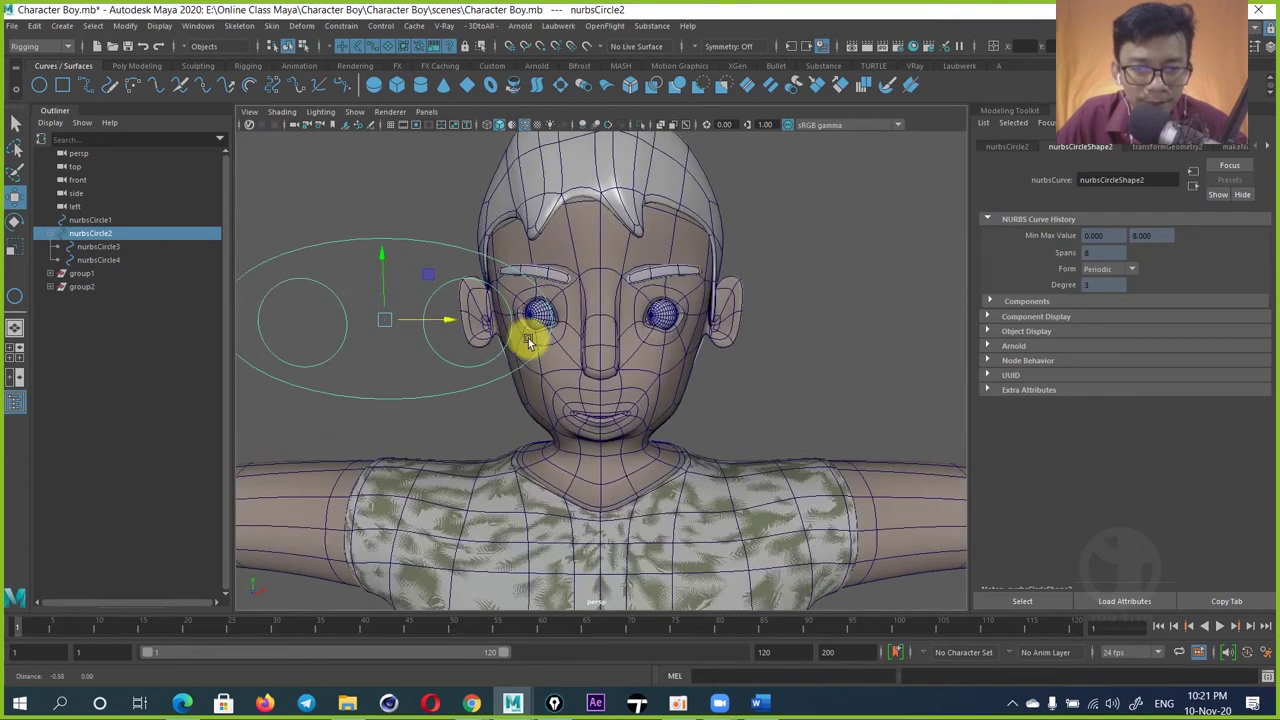
scroll(500, 340, up, 2)
drag(491, 306, 569, 294)
mouse_move(683, 276)
mouse_down()
mouse_move(578, 141)
mouse_move(718, 286)
mouse_up()
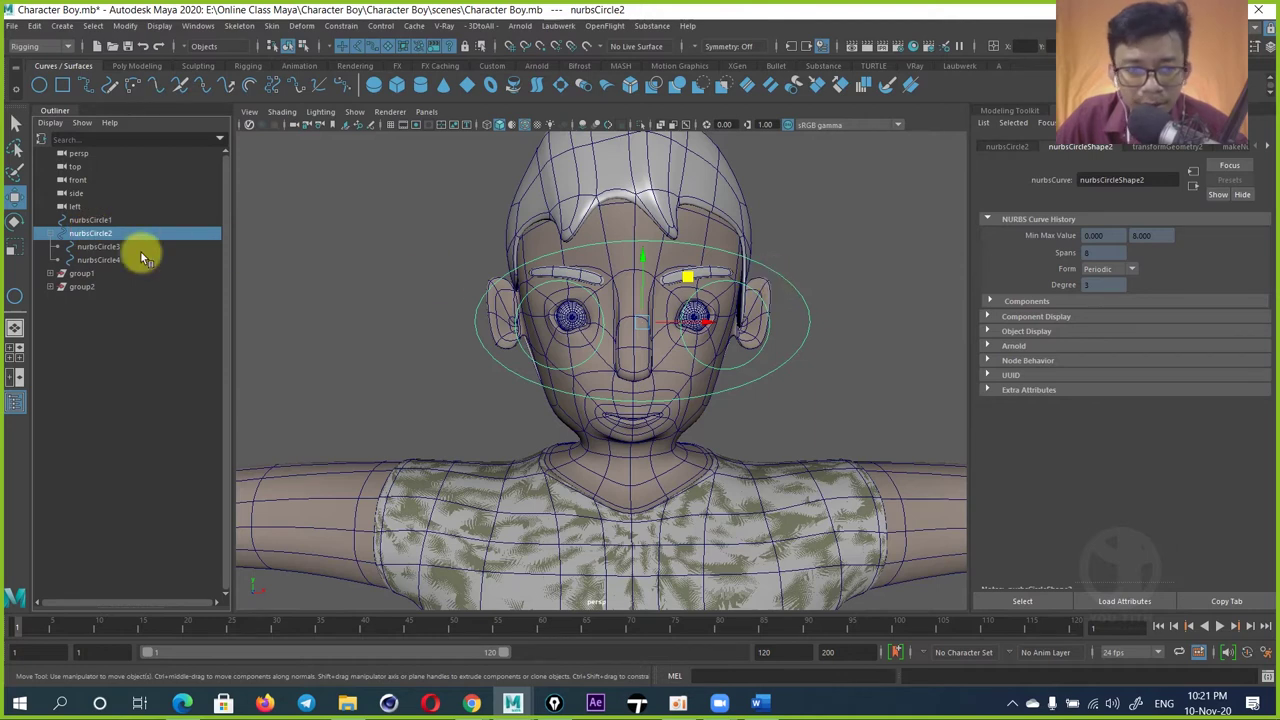
Step: Rename the large outer circle to Min_Ctrl_Eye
double_click(91, 235)
text(Min)
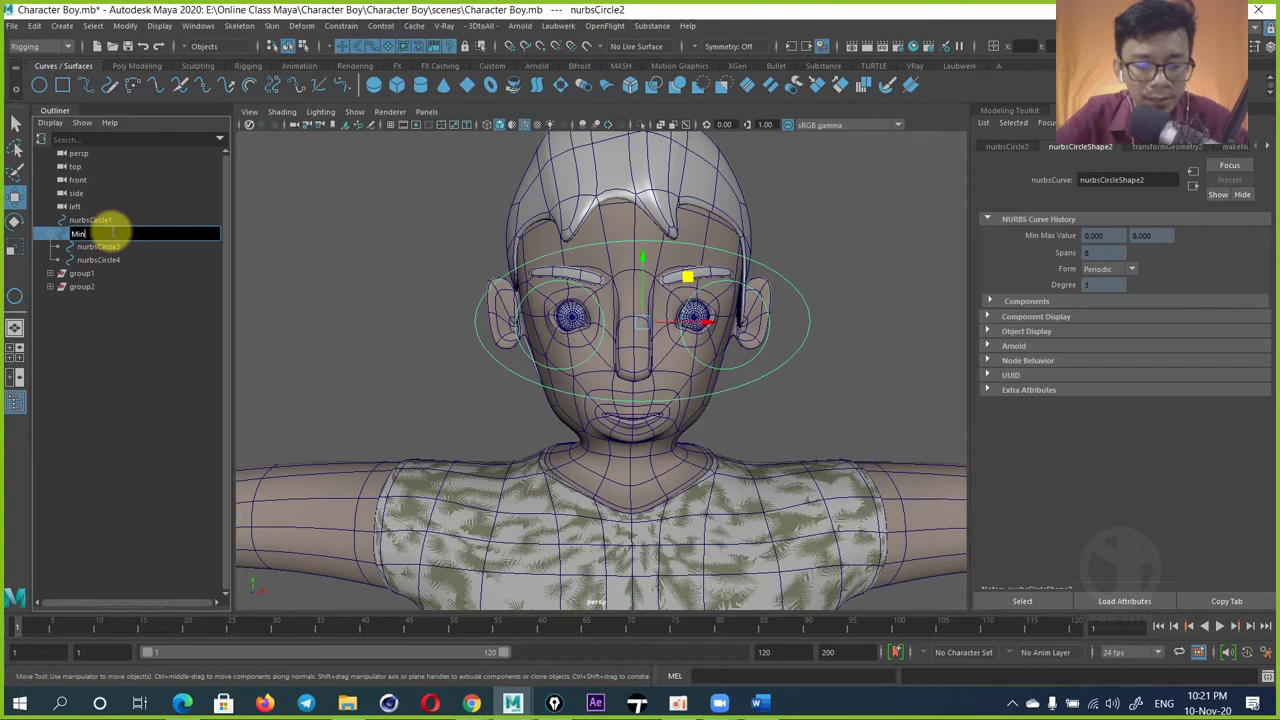
text( Ctrl Eyel)
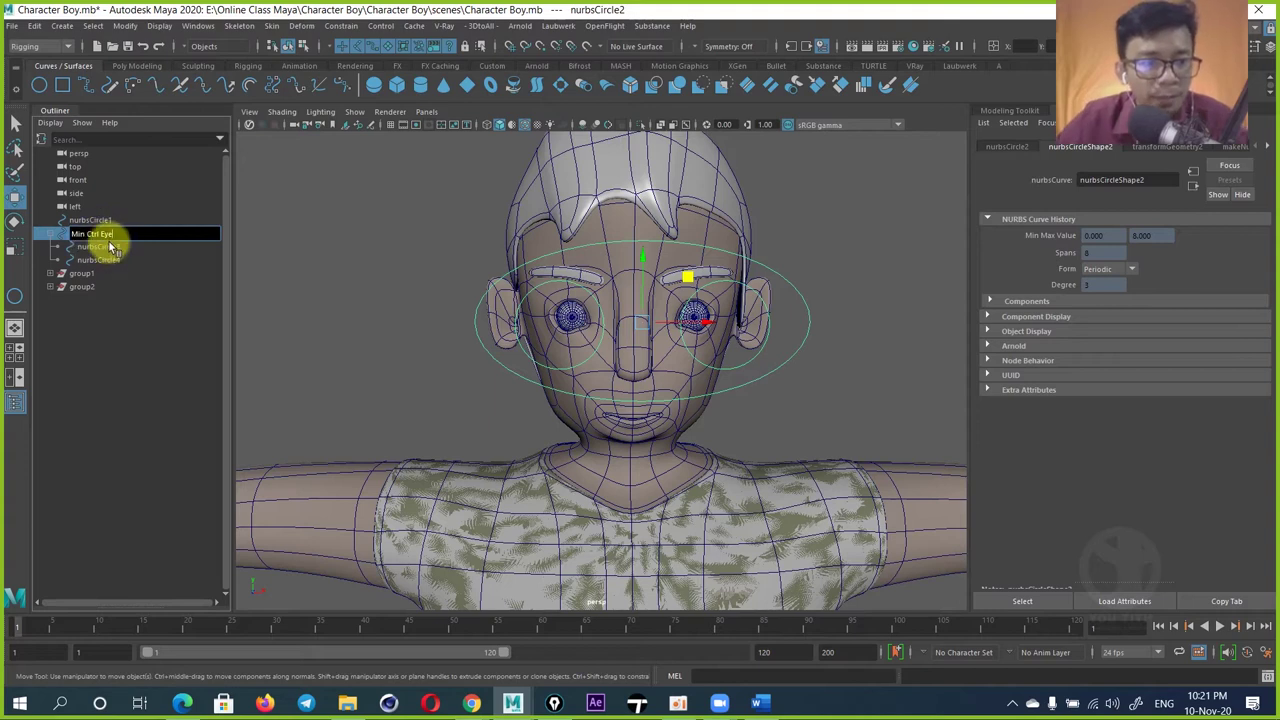
click(106, 248)
Step: Rename nurbsCircle3 to Ctrl_eye_R
double_click(108, 248)
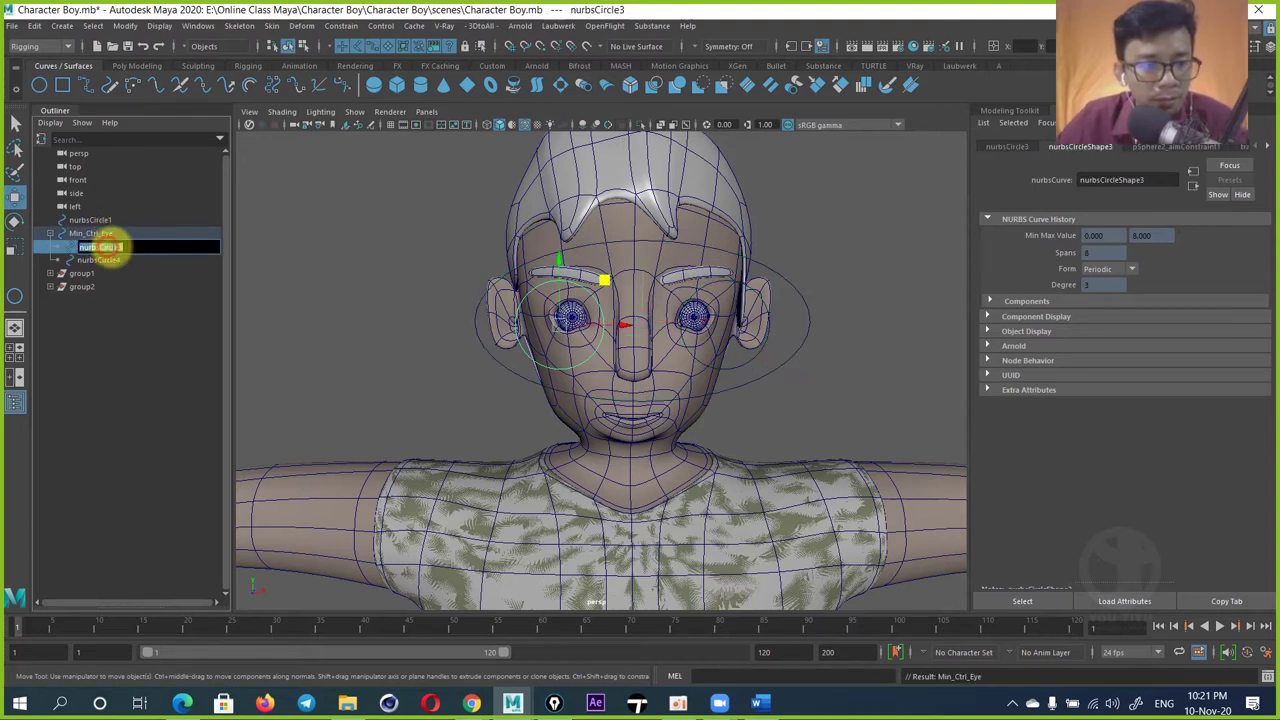
text(c)
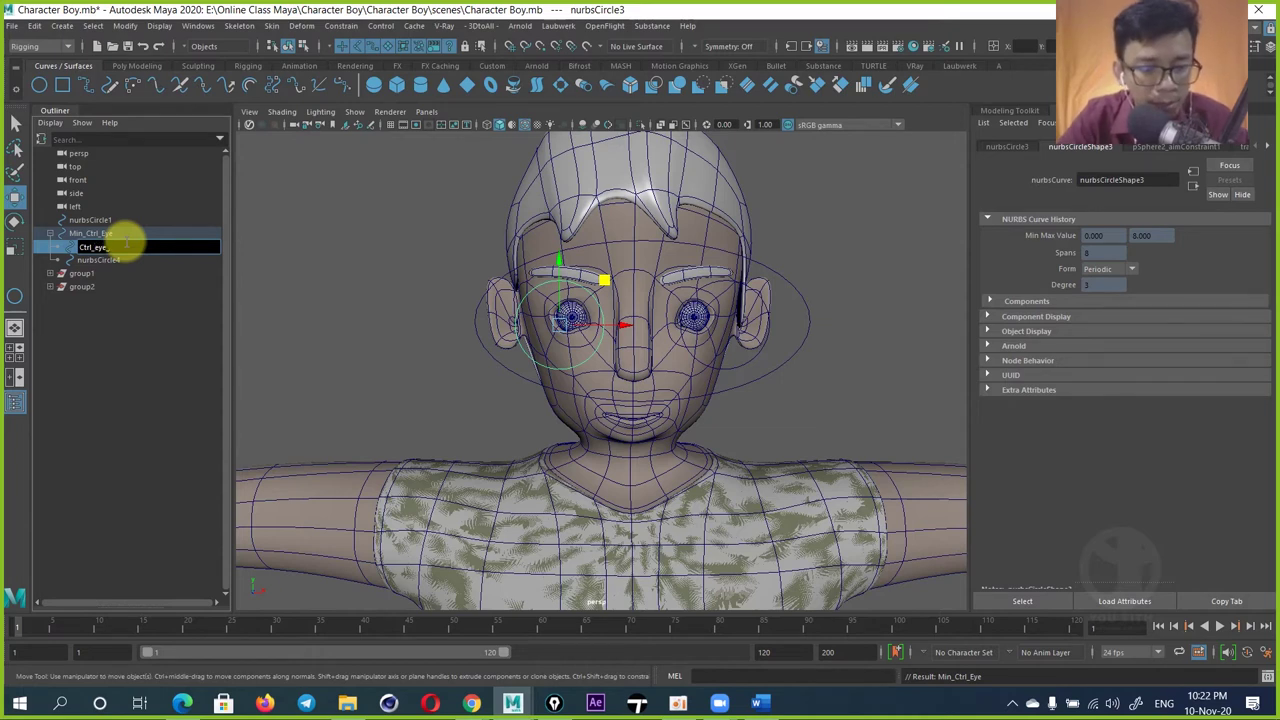
text(R)
key(Return)
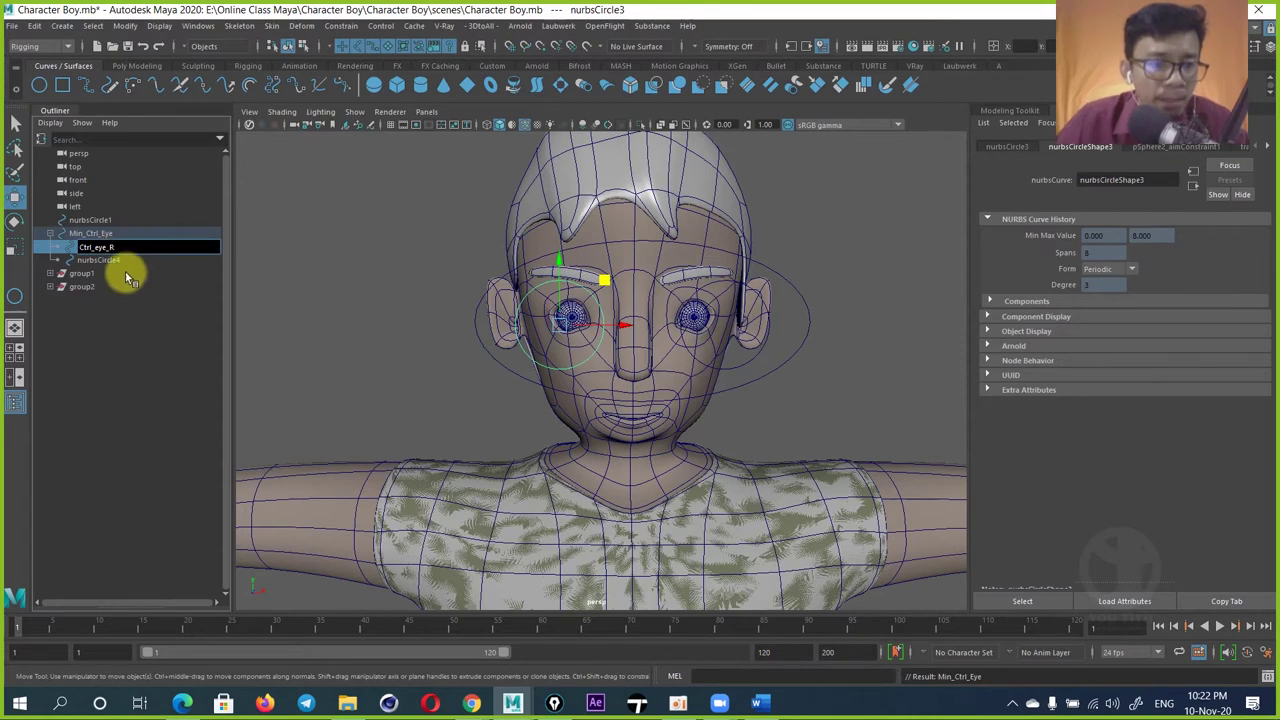
click(133, 318)
Step: Rename nurbsCircle4 to Ctrl_eye_L and check it in the viewport
click(105, 260)
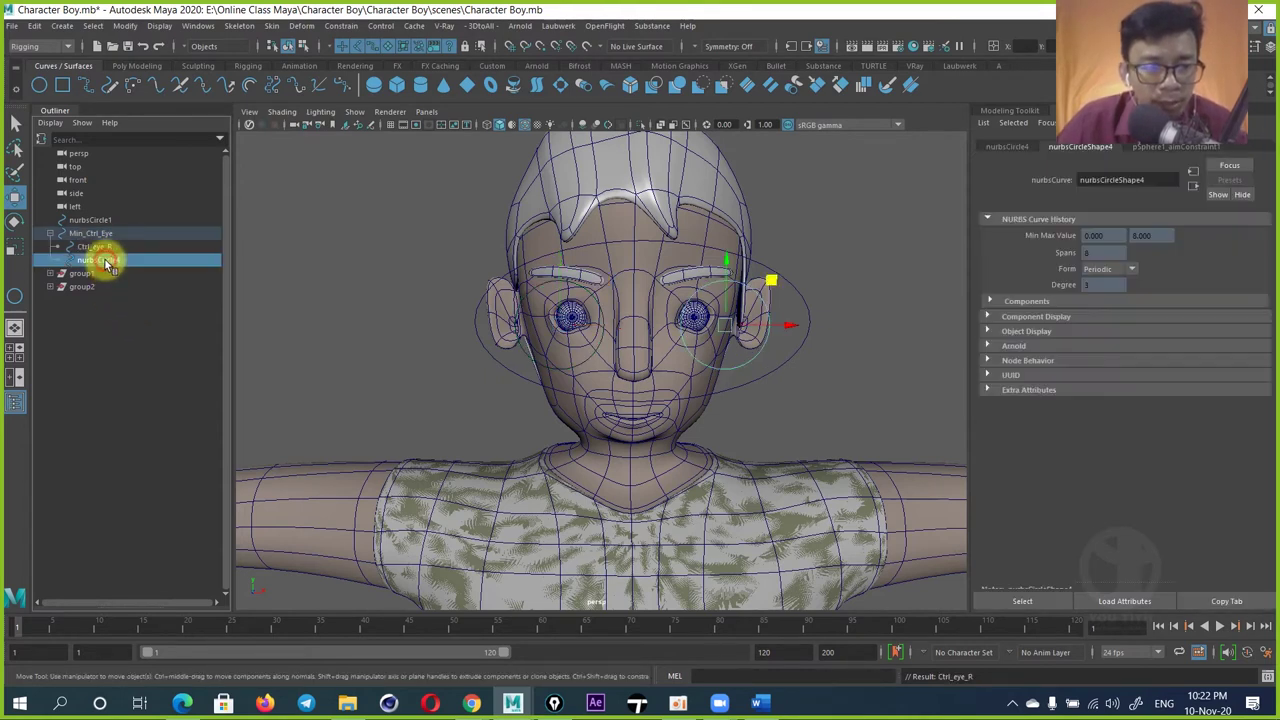
double_click(117, 260)
text(Ctrl_eye_L)
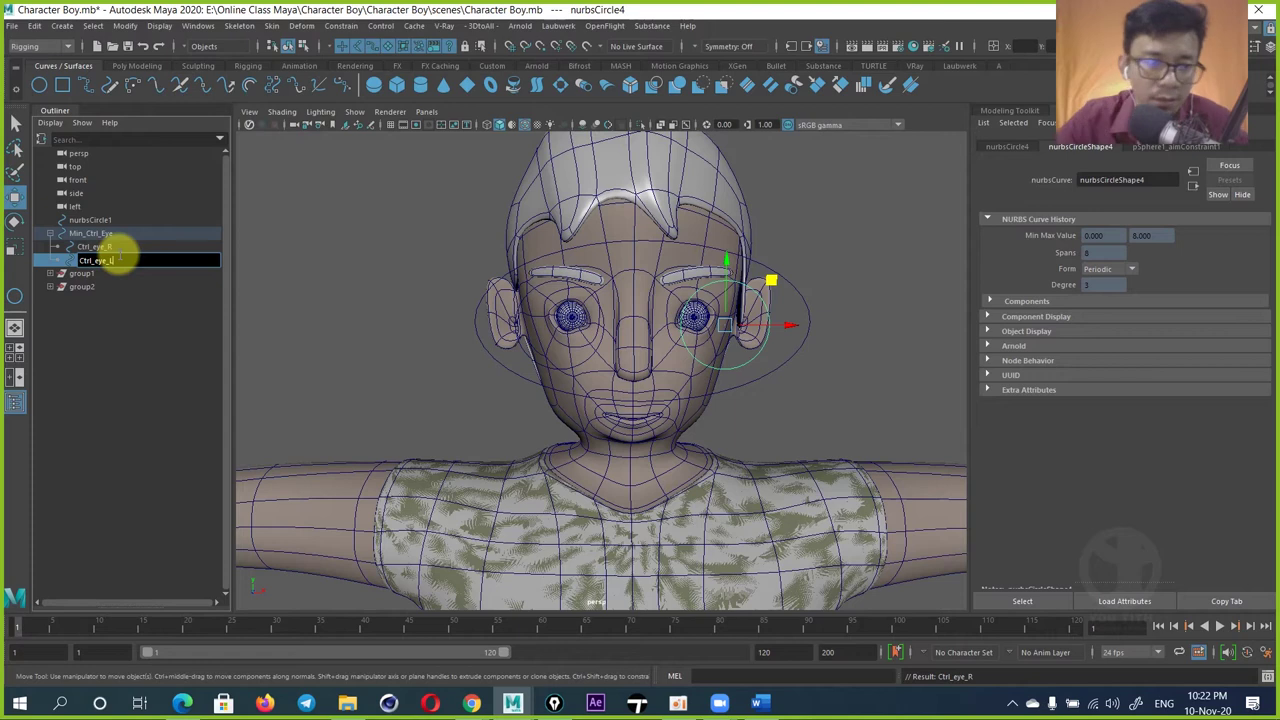
alt+drag(734, 314, 679, 362)
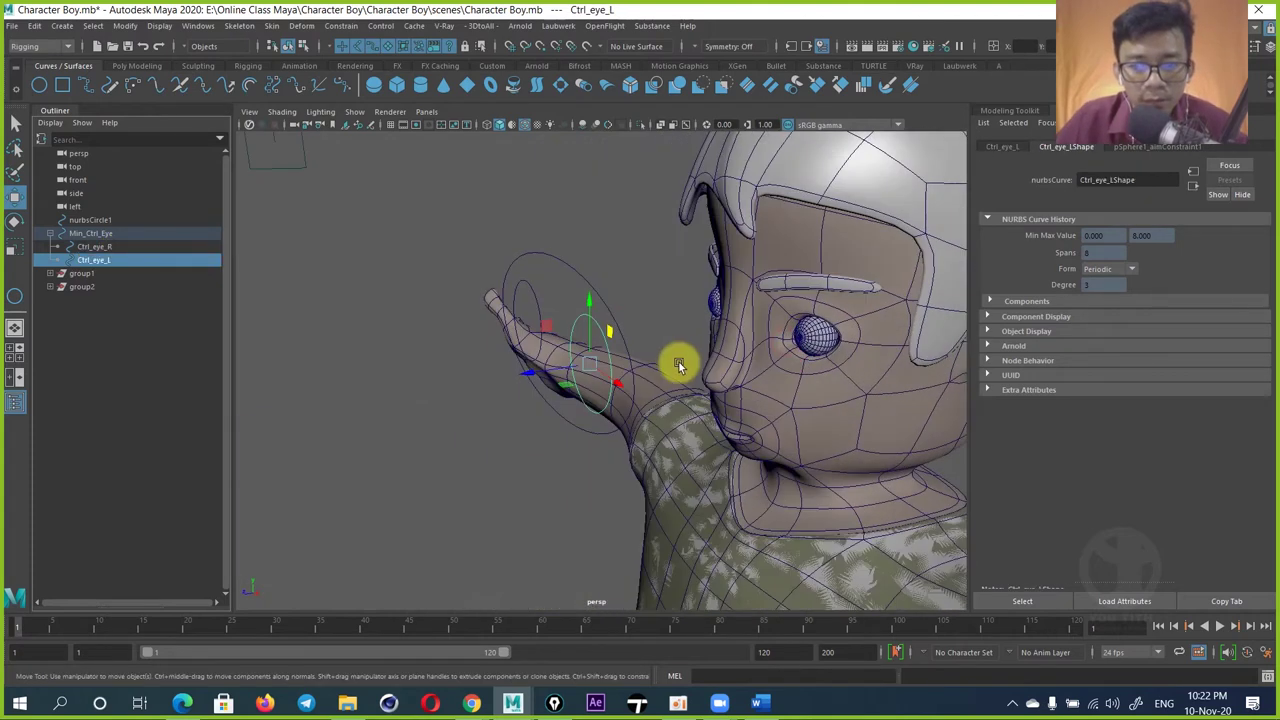
click(657, 300)
click(570, 383)
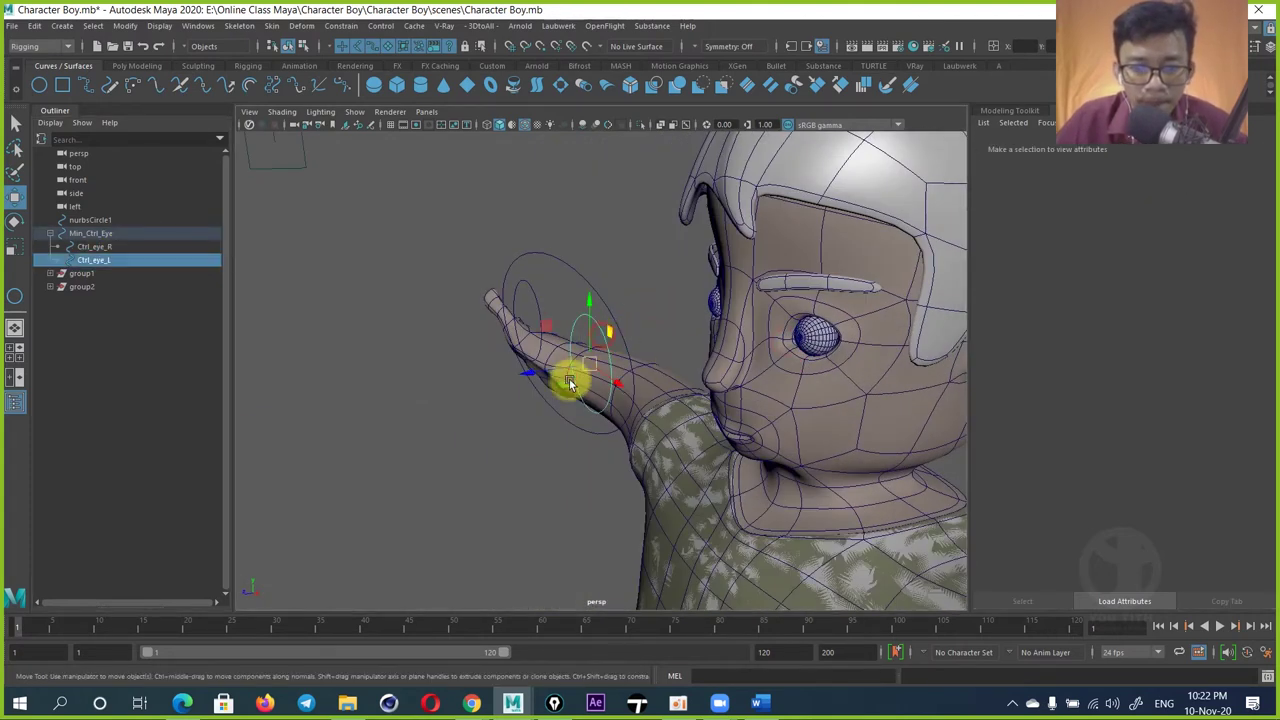
alt+drag(570, 383, 591, 371)
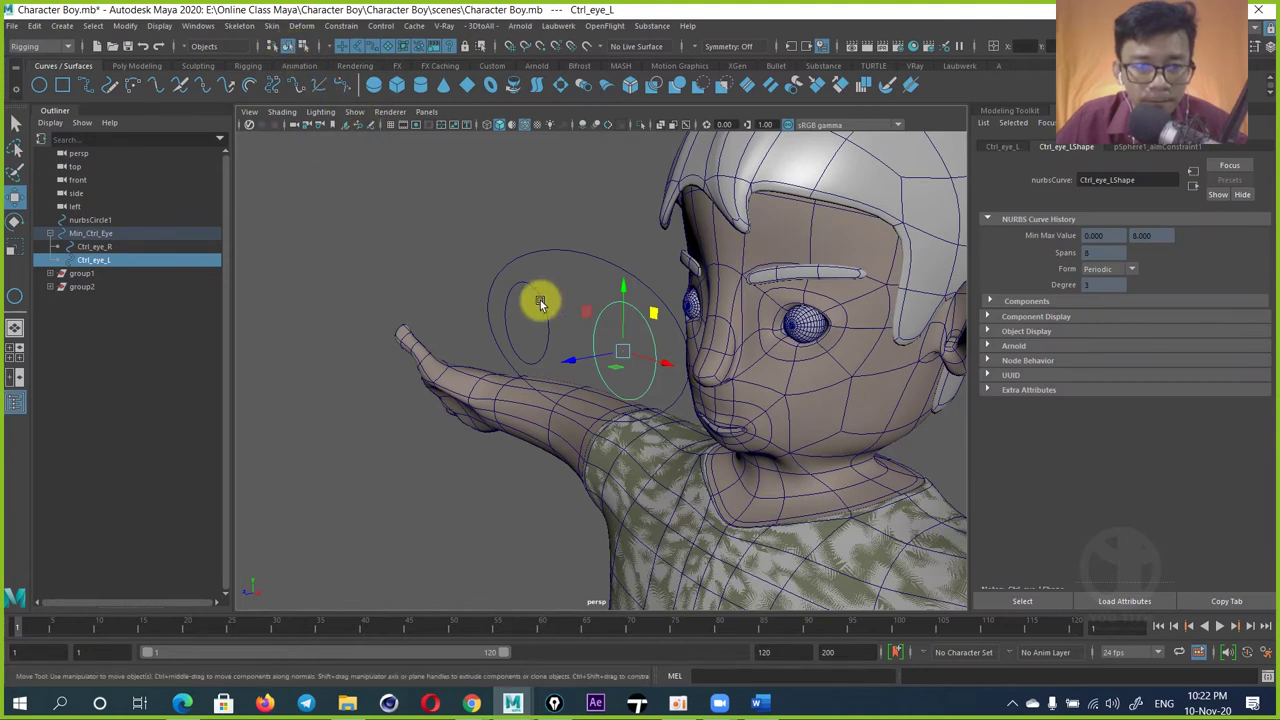
click(549, 250)
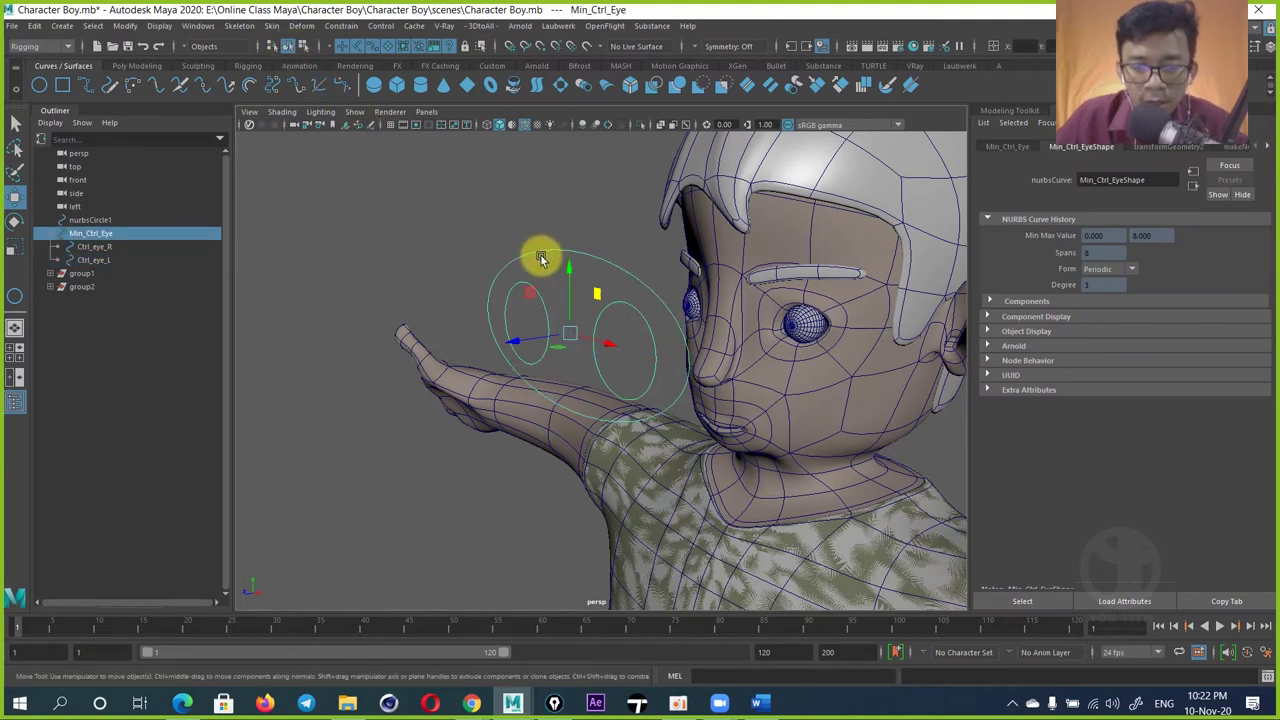
mouse_move(626, 297)
alt+mouse_down()
mouse_move(594, 323)
mouse_move(646, 323)
mouse_move(614, 334)
alt+mouse_up()
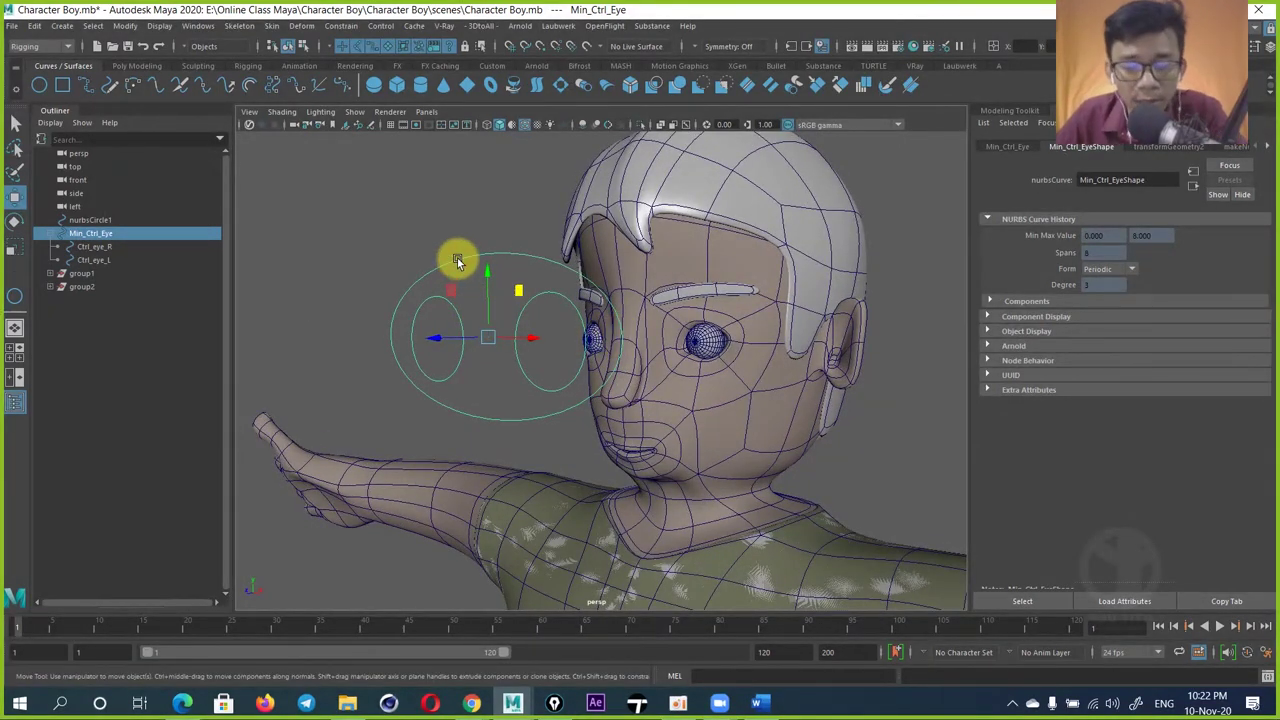
click(33, 26)
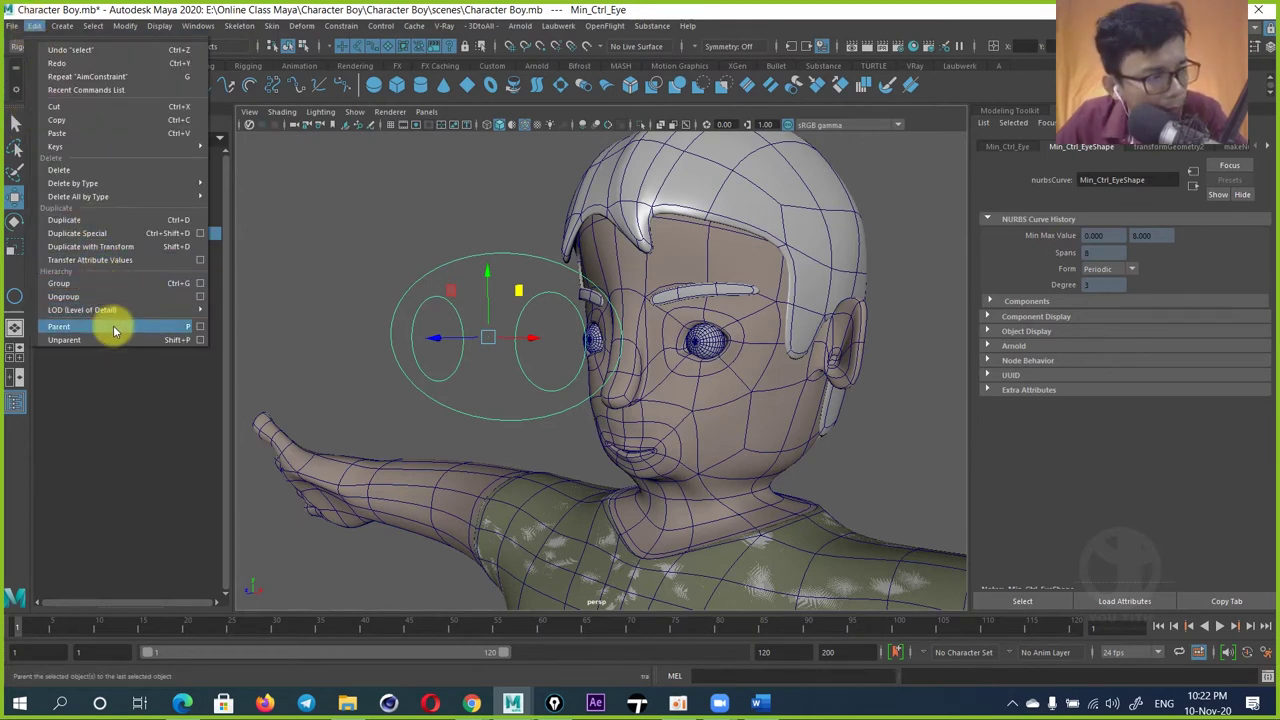
click(299, 224)
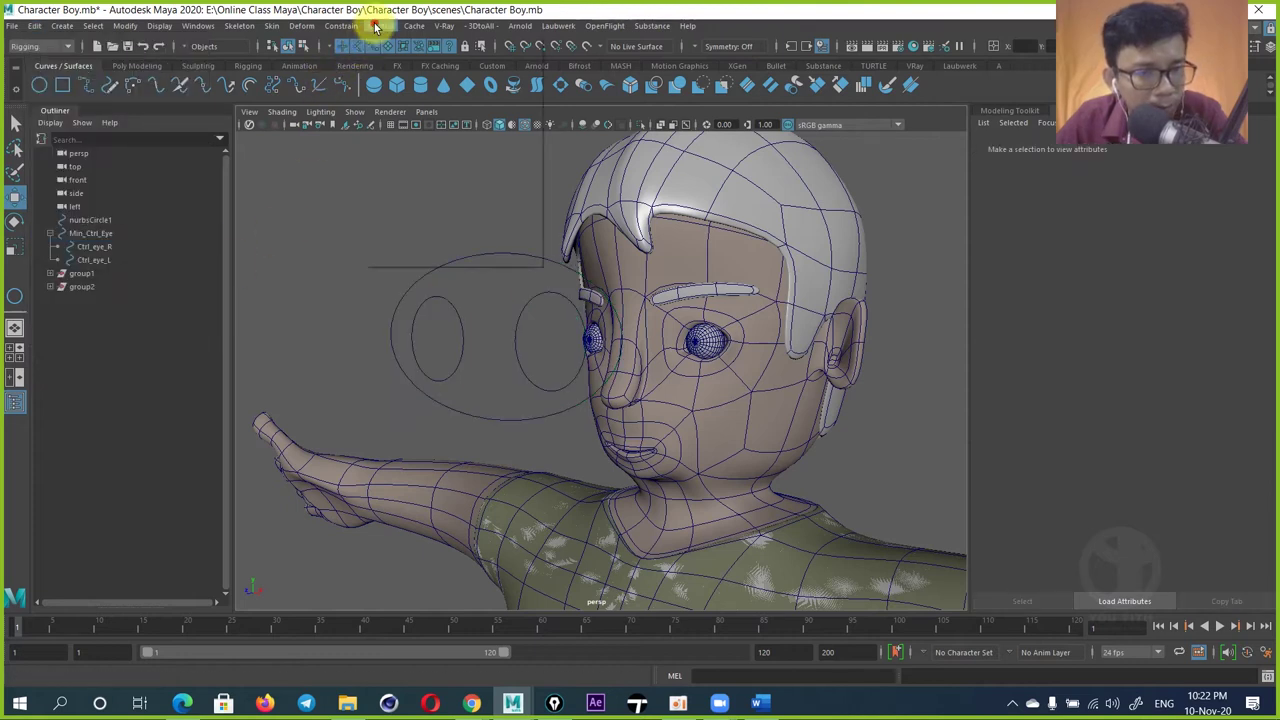
click(377, 27)
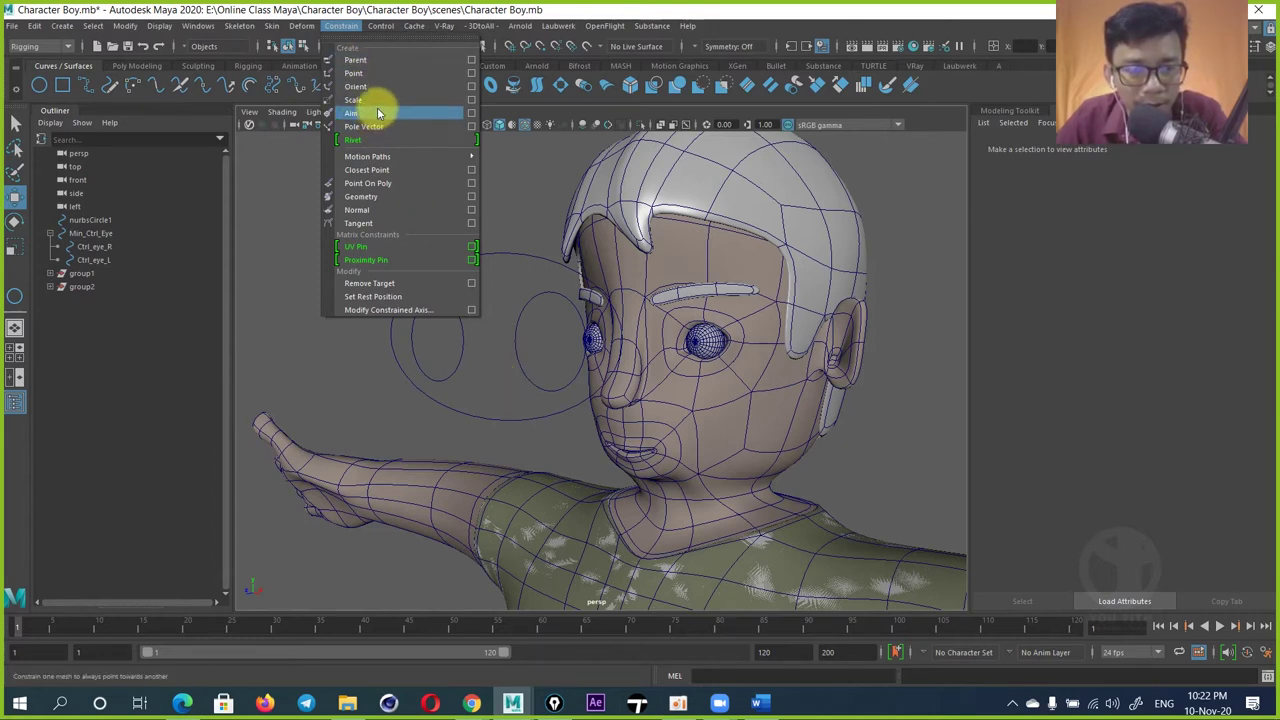
click(519, 196)
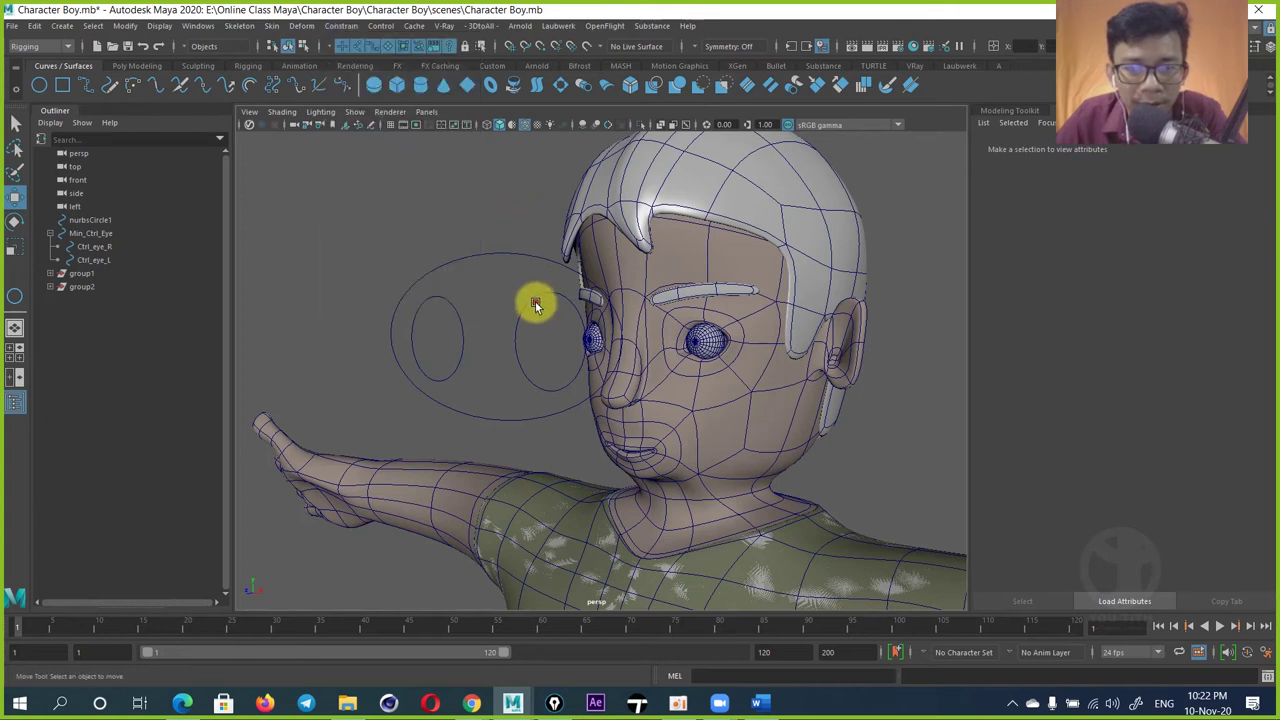
click(532, 297)
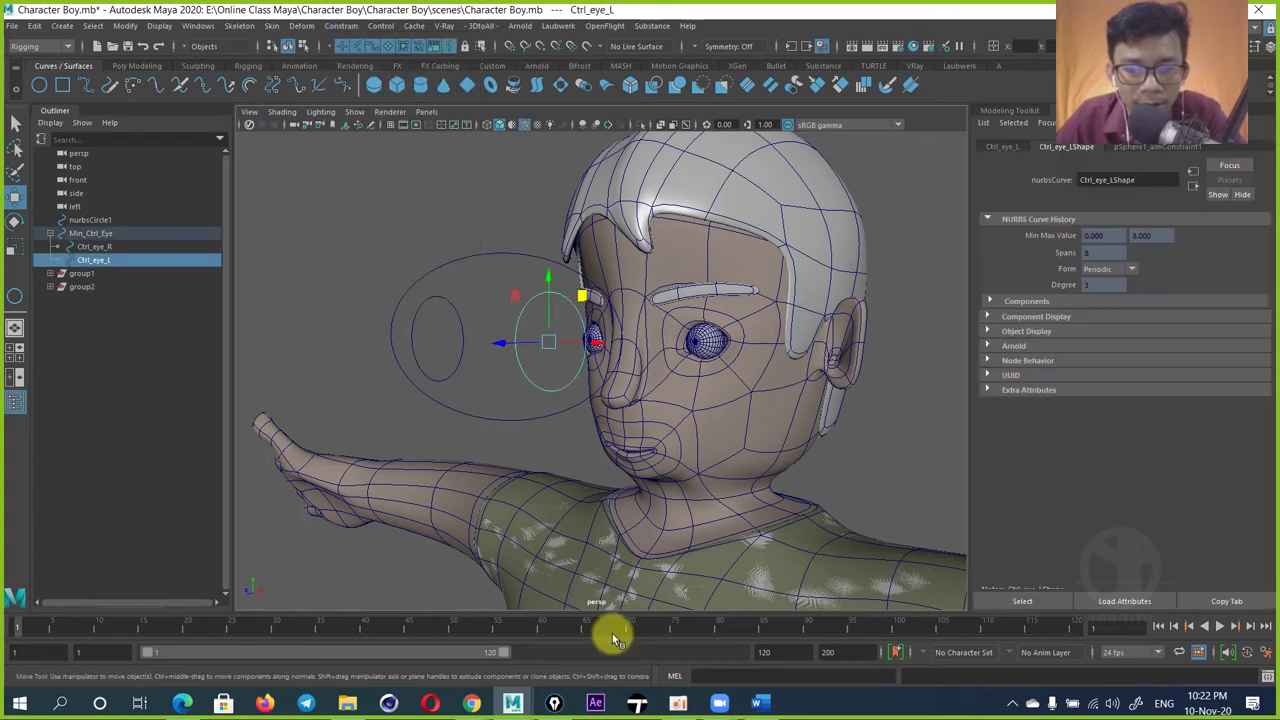
click(757, 707)
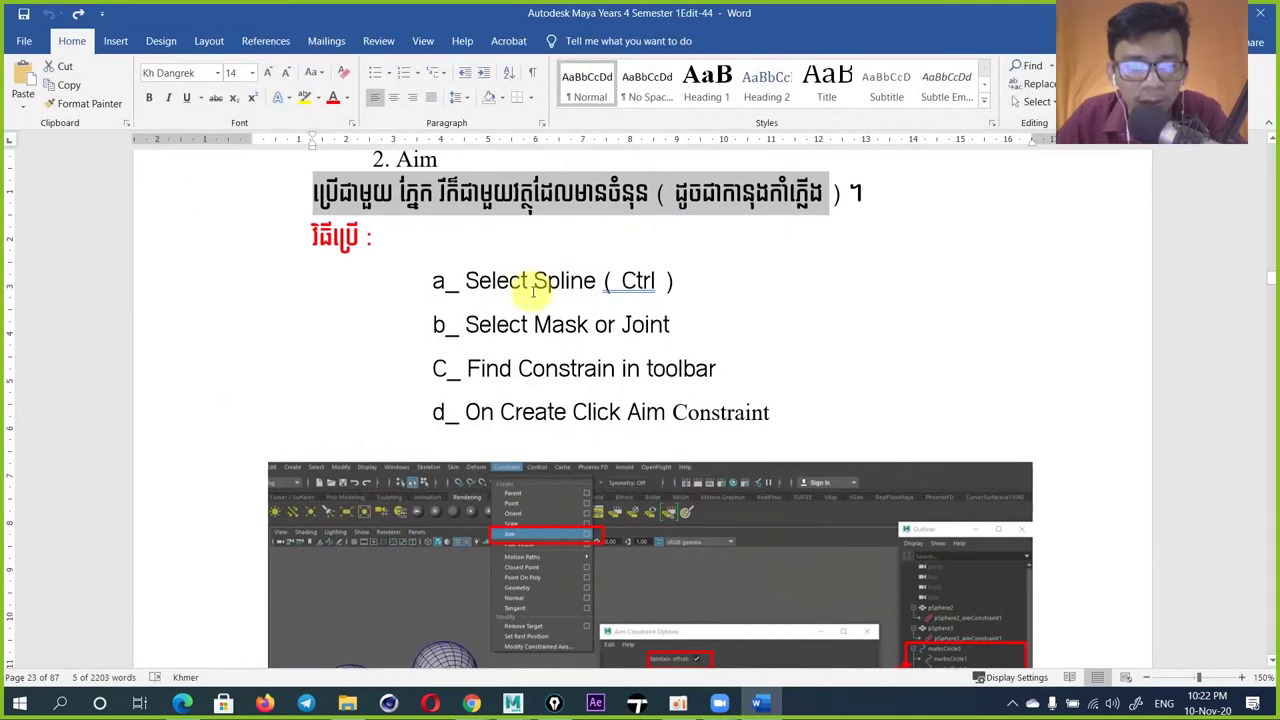
Step: Scroll up through the Aim constraint notes in Word, then return to Maya
scroll(553, 335, up, 1)
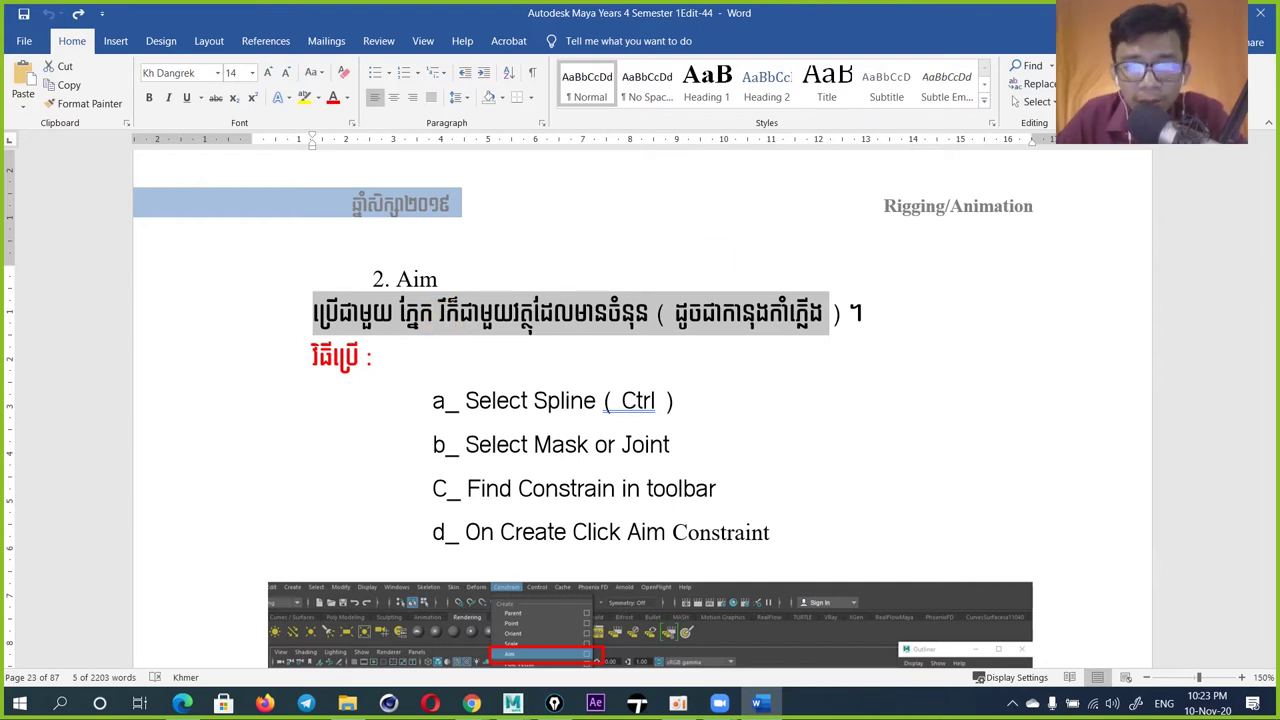
key(alt+Tab)
Step: Select Min_Ctrl_Eye and move the eye control curves up toward the eyes
click(448, 229)
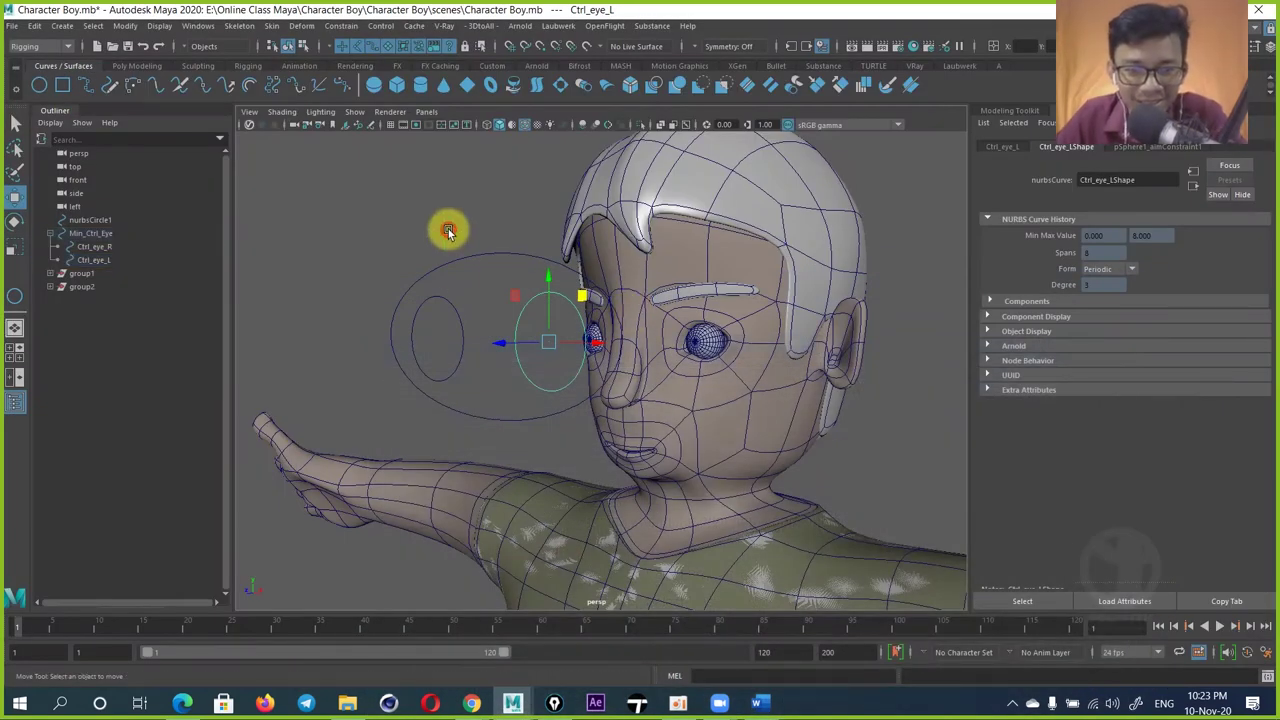
click(470, 257)
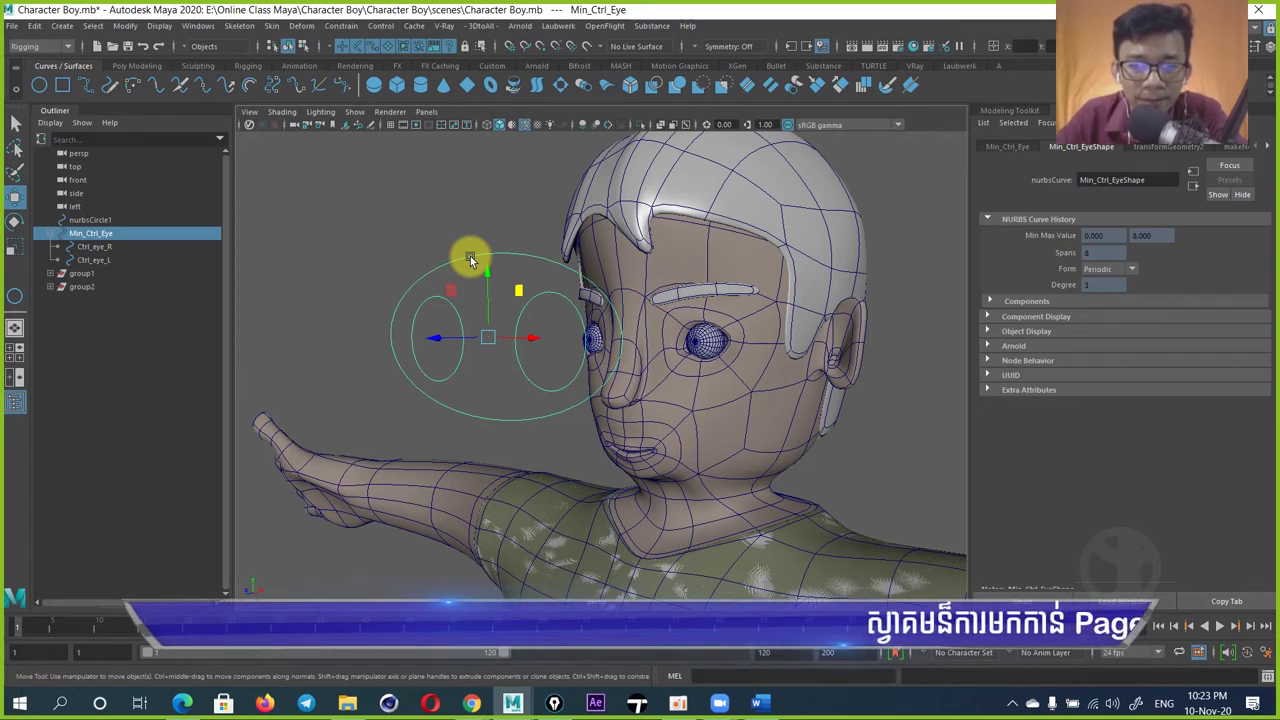
click(702, 350)
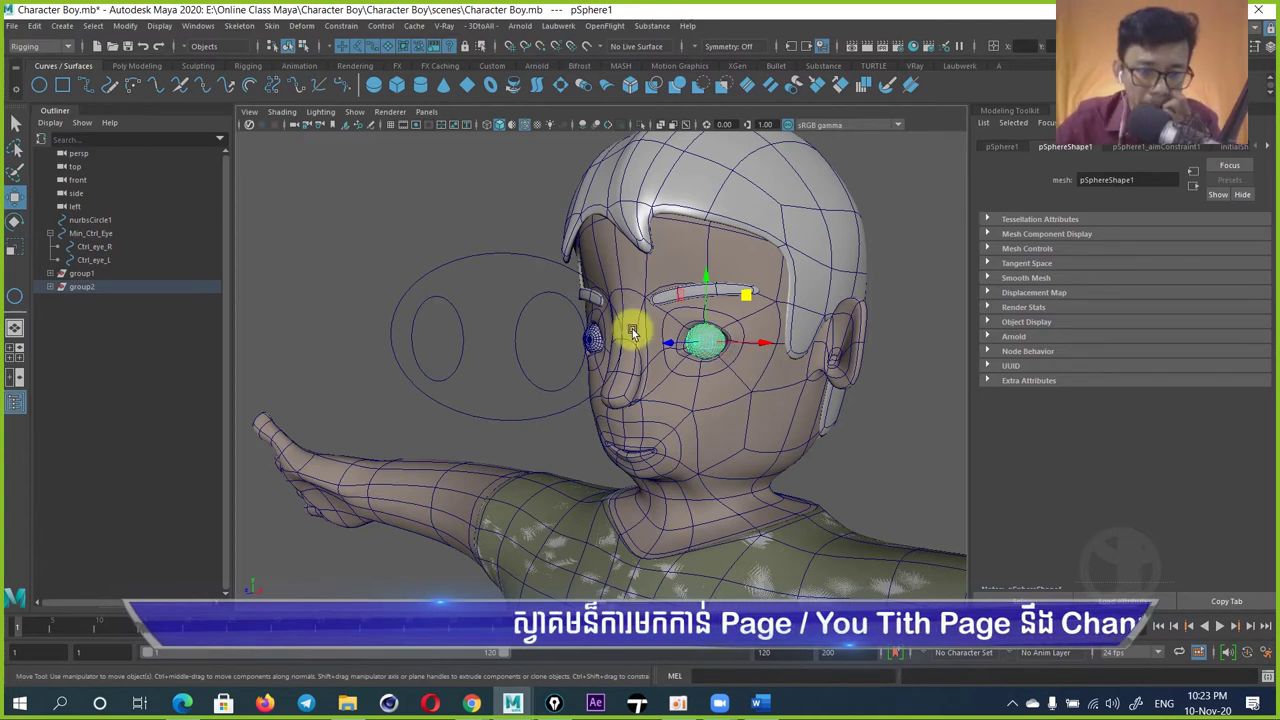
click(523, 290)
click(517, 254)
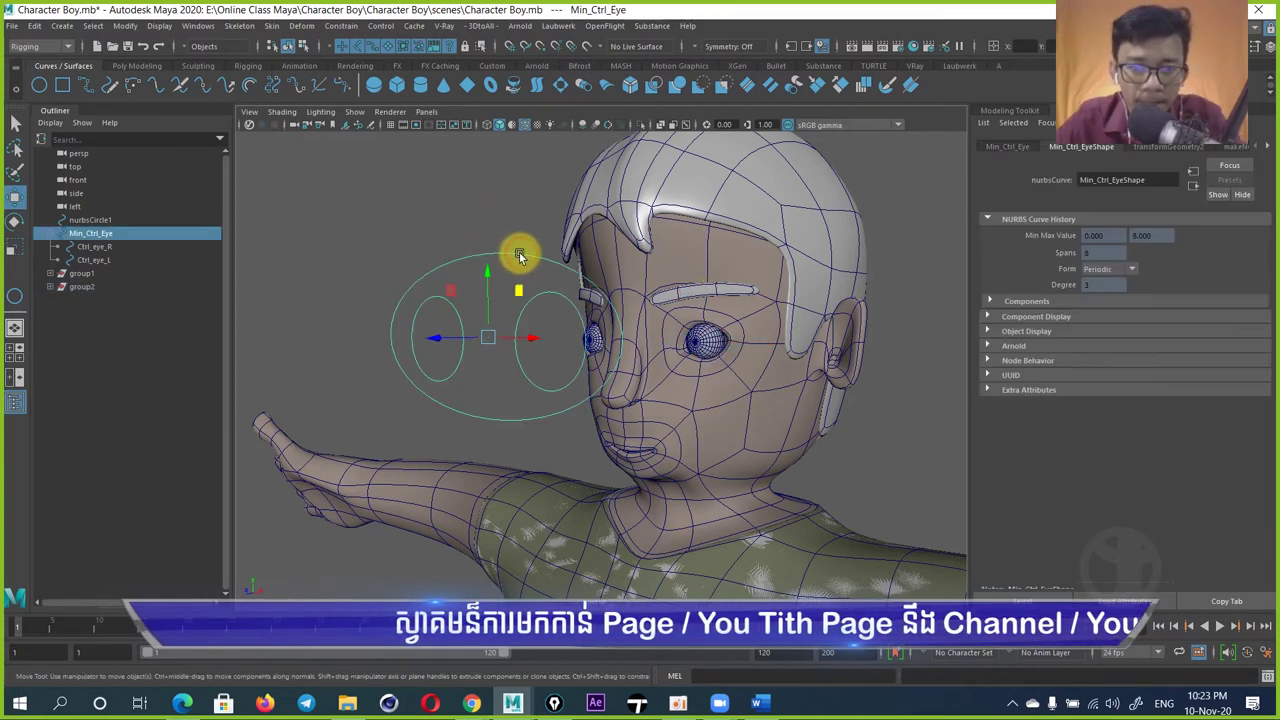
mouse_move(508, 294)
mouse_down()
mouse_move(528, 268)
mouse_move(614, 340)
mouse_move(563, 320)
mouse_move(537, 343)
mouse_move(586, 331)
mouse_up()
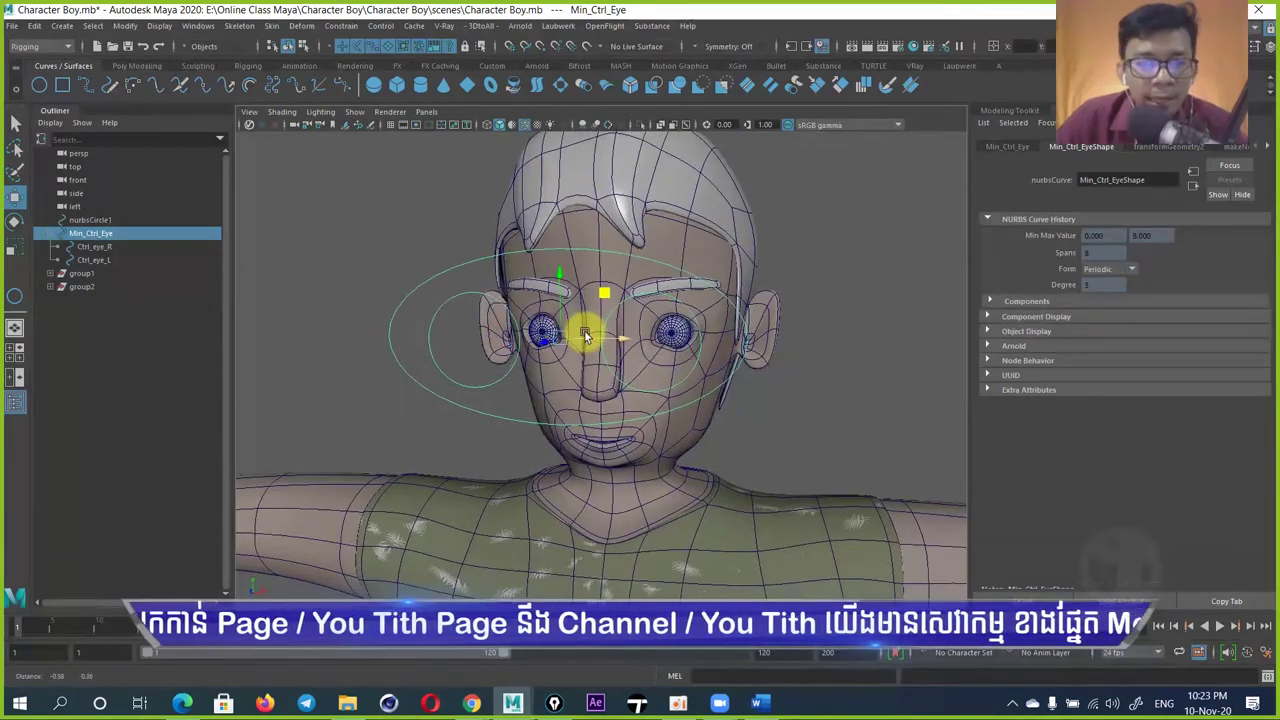
Step: Parent Ctrl_eye_L under Min_Ctrl_Eye and check the hierarchy by selecting each control
click(99, 258)
drag(101, 257, 97, 240)
click(95, 233)
click(95, 246)
click(95, 259)
click(95, 233)
click(95, 246)
click(95, 259)
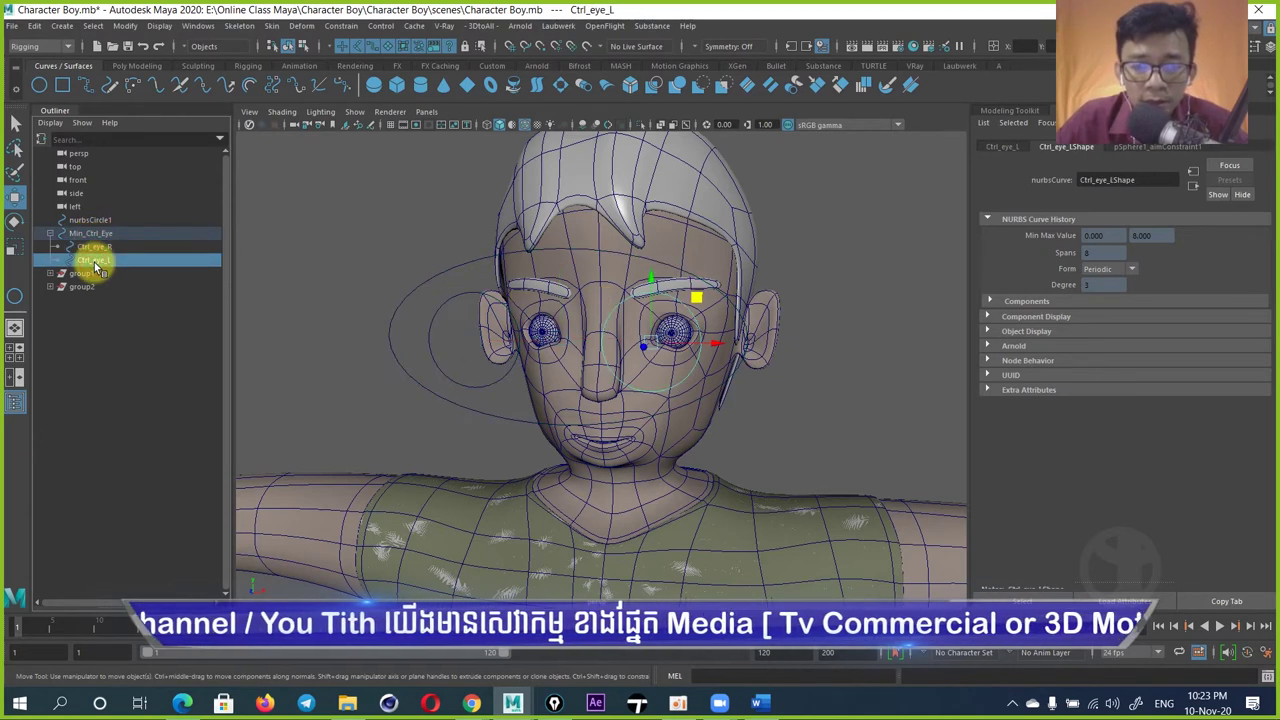
click(95, 233)
click(95, 246)
click(95, 259)
click(95, 233)
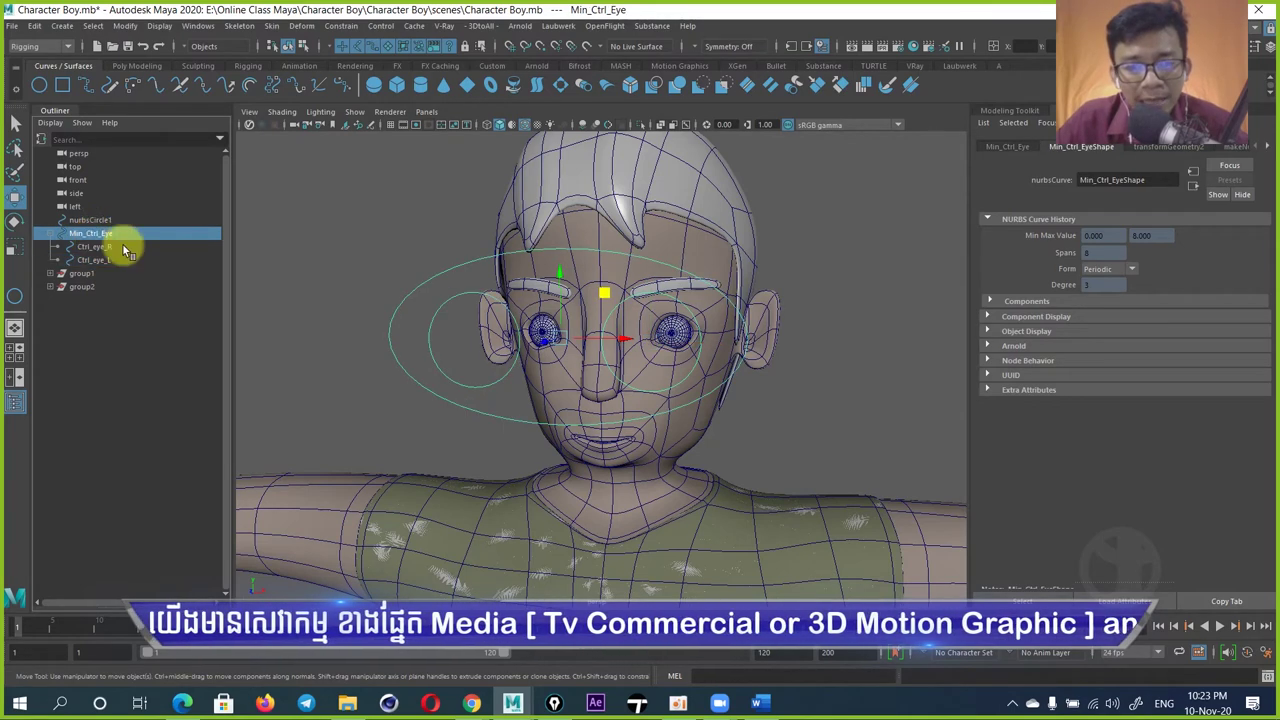
Step: Switch the viewport to a front view framed on the boy's face
scroll(530, 322, down, 5)
alt+drag(638, 335, 681, 340)
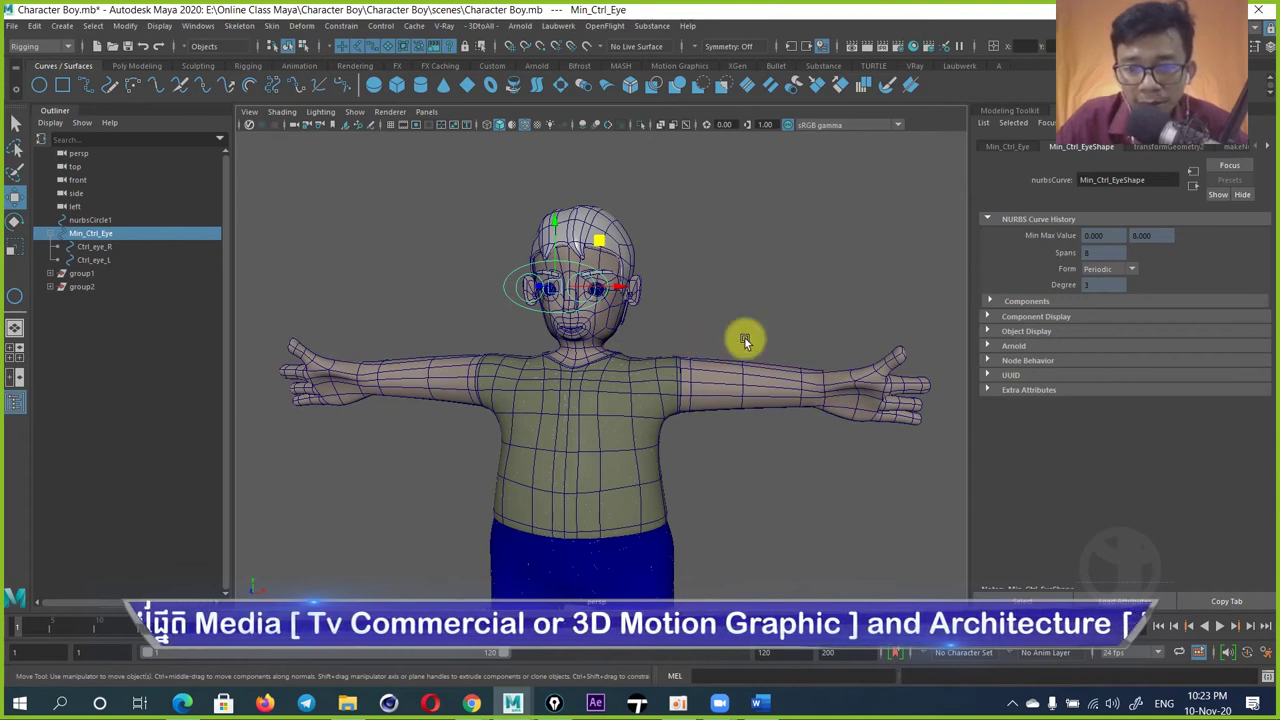
scroll(564, 284, up, 5)
mouse_move(564, 284)
alt+mouse_down()
mouse_move(622, 362)
mouse_move(694, 349)
mouse_move(709, 283)
mouse_move(688, 280)
mouse_move(707, 296)
mouse_move(657, 313)
alt+mouse_up()
key(w)
key(space)
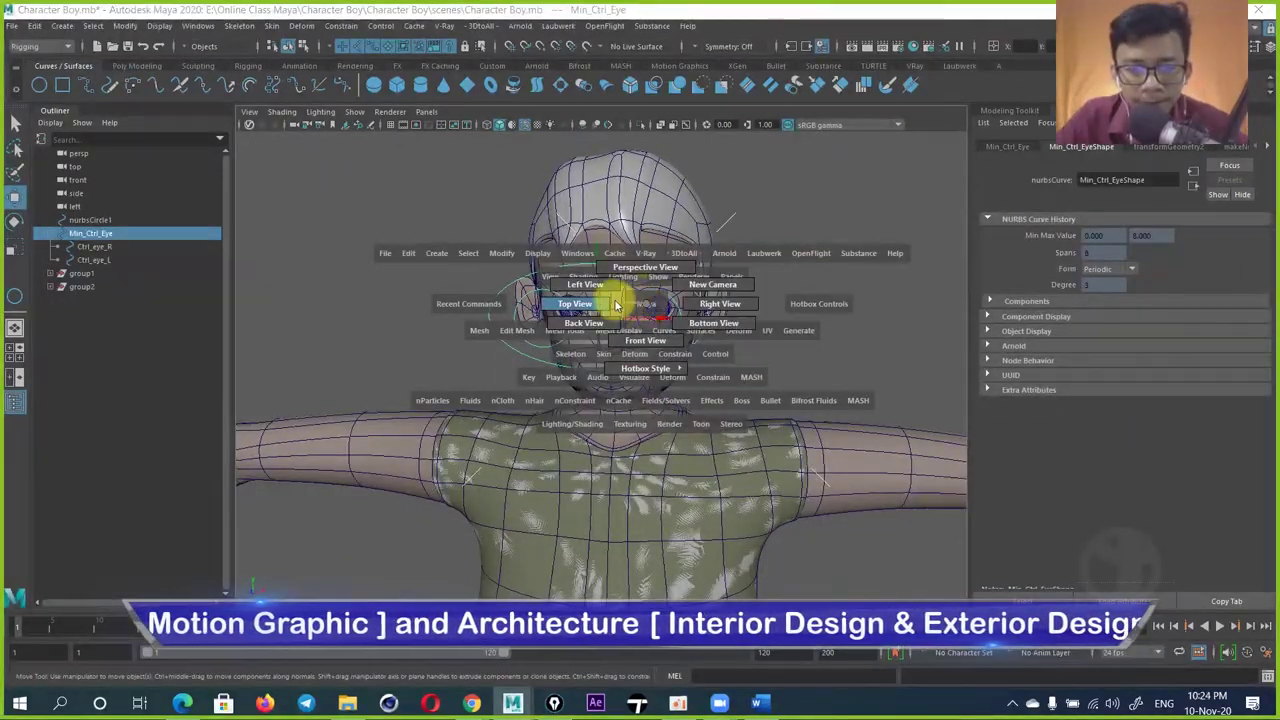
drag(582, 304, 644, 330)
alt+middle_drag(644, 328, 659, 374)
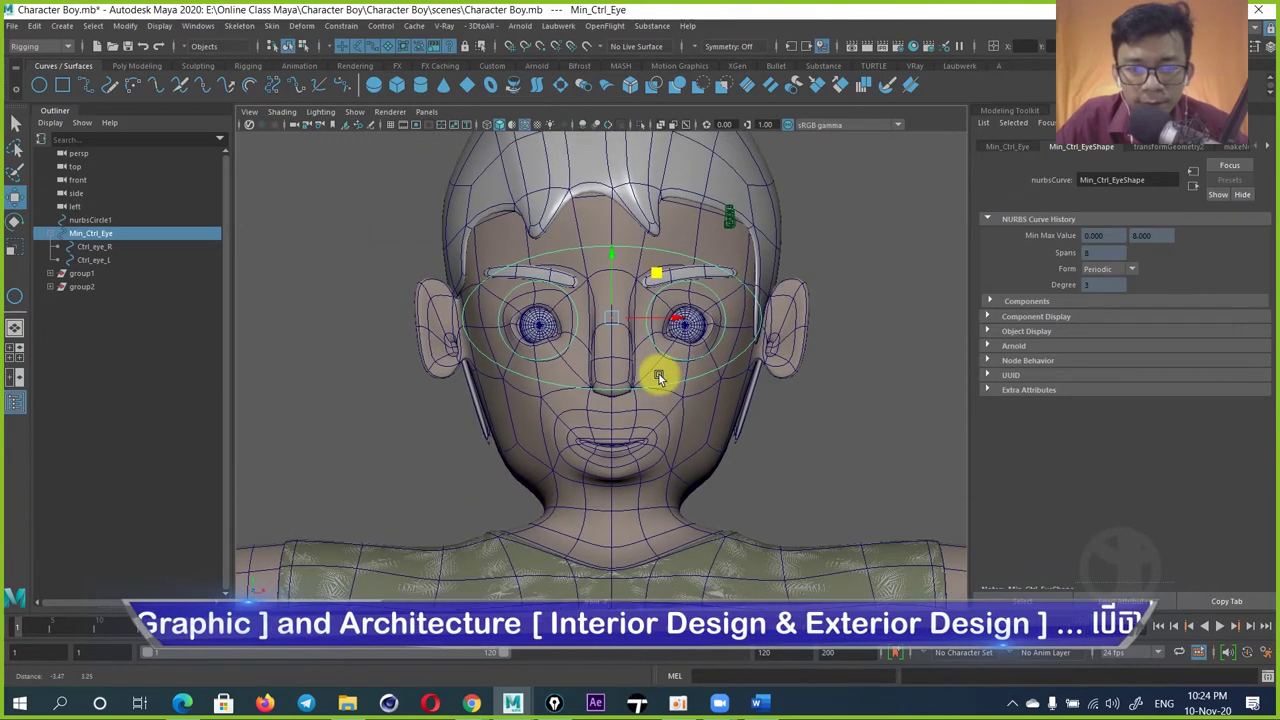
scroll(646, 358, down, 1)
scroll(606, 343, down, 2)
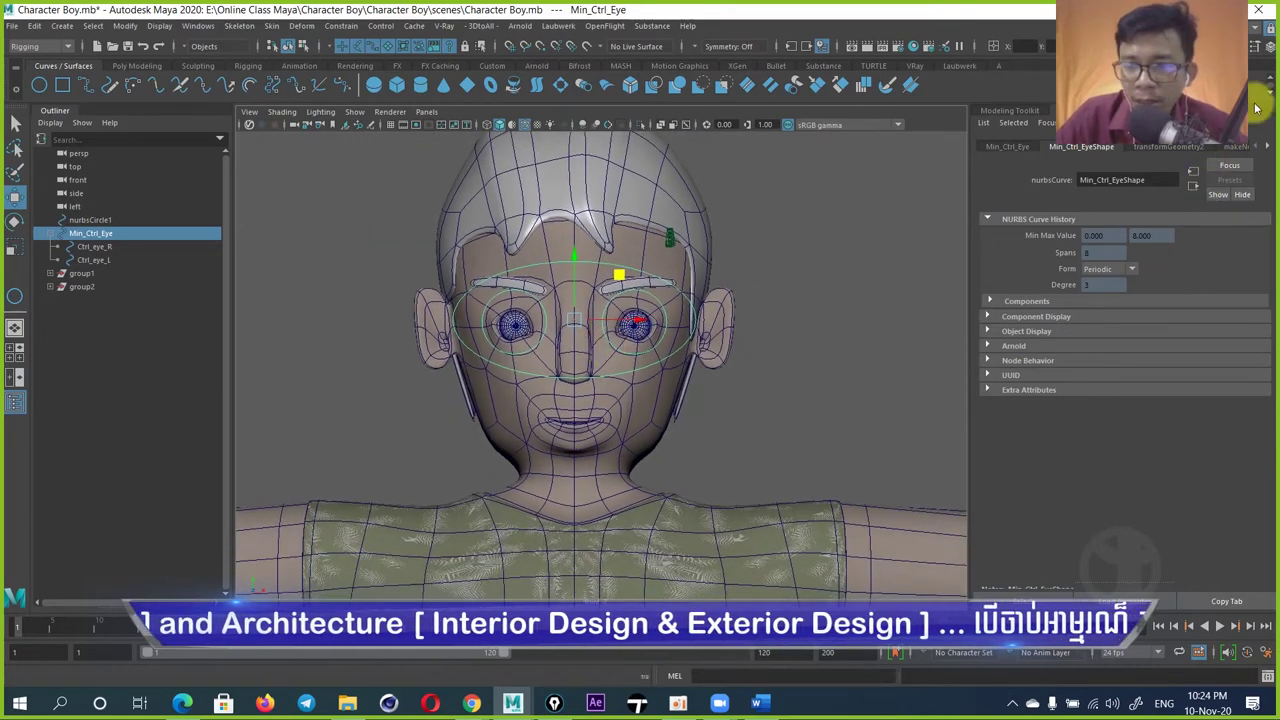
Step: Open the Channel Box as a floating window and frame the head
click(1271, 50)
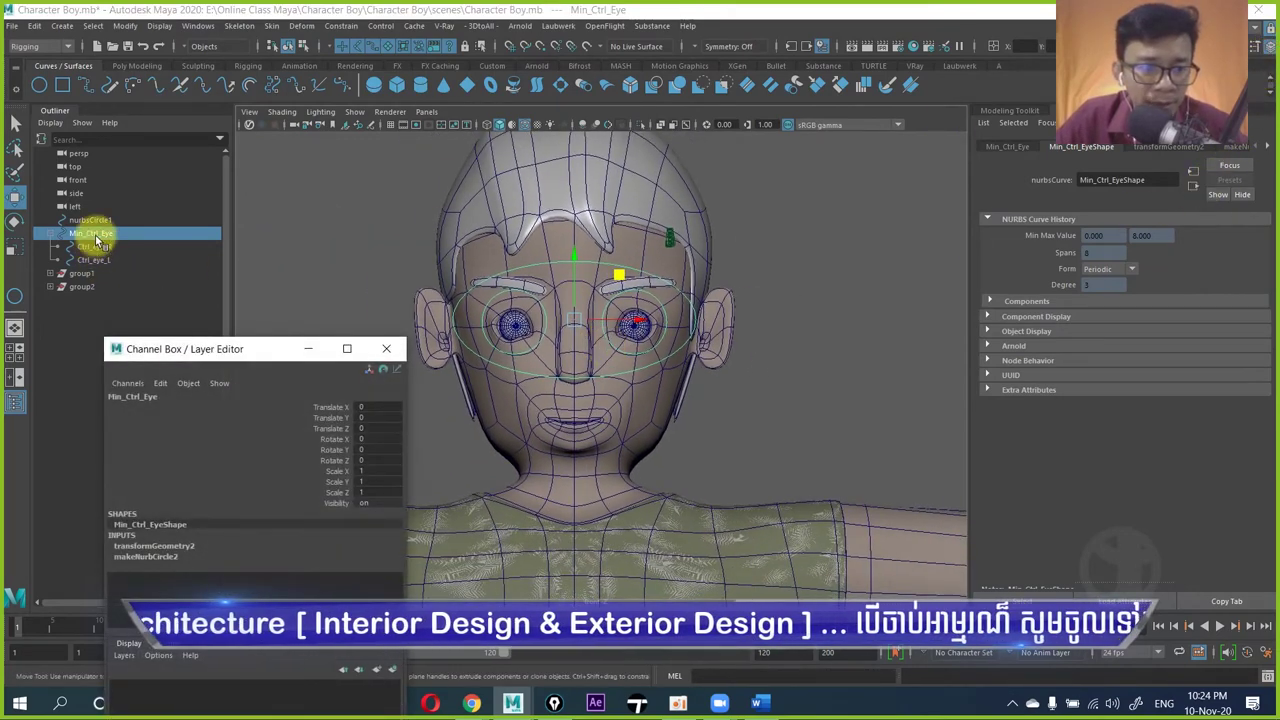
drag(243, 349, 198, 340)
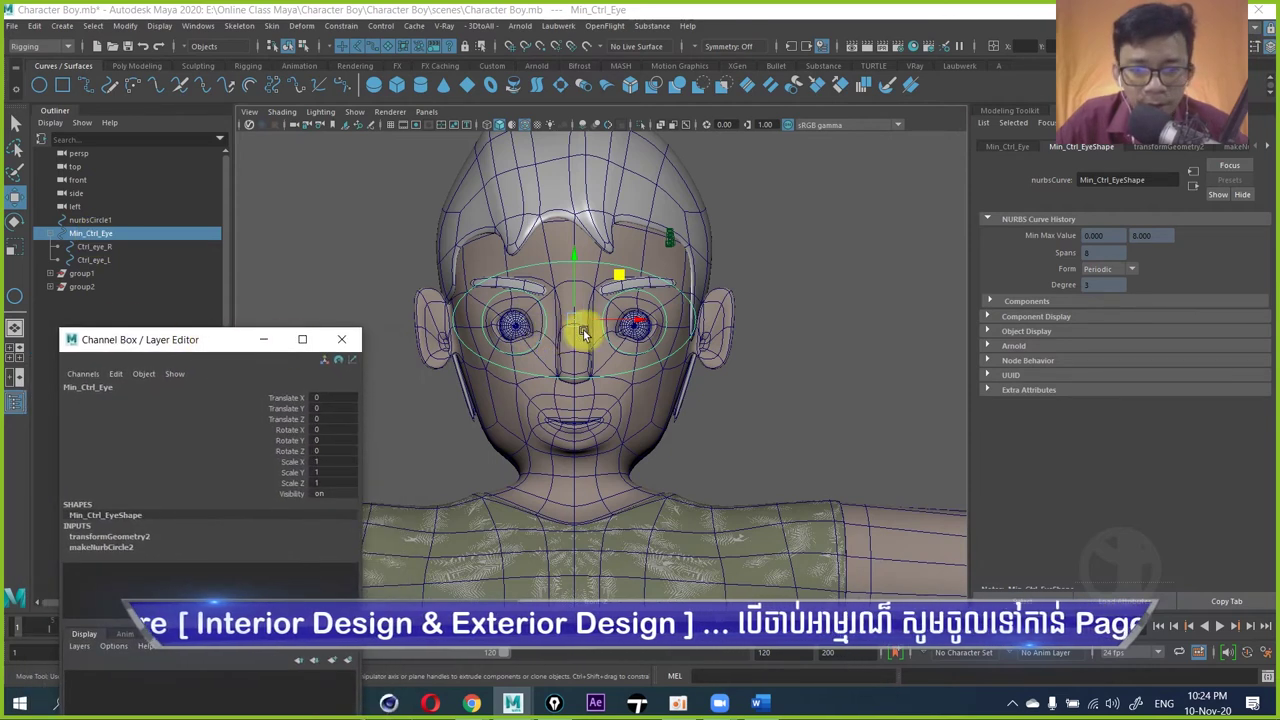
alt+middle_drag(586, 330, 646, 338)
Step: Trial-move Min_Ctrl_Eye around the eyes, then undo the last move
mouse_move(691, 323)
mouse_down()
mouse_move(566, 330)
mouse_move(1061, 304)
mouse_up()
click(337, 398)
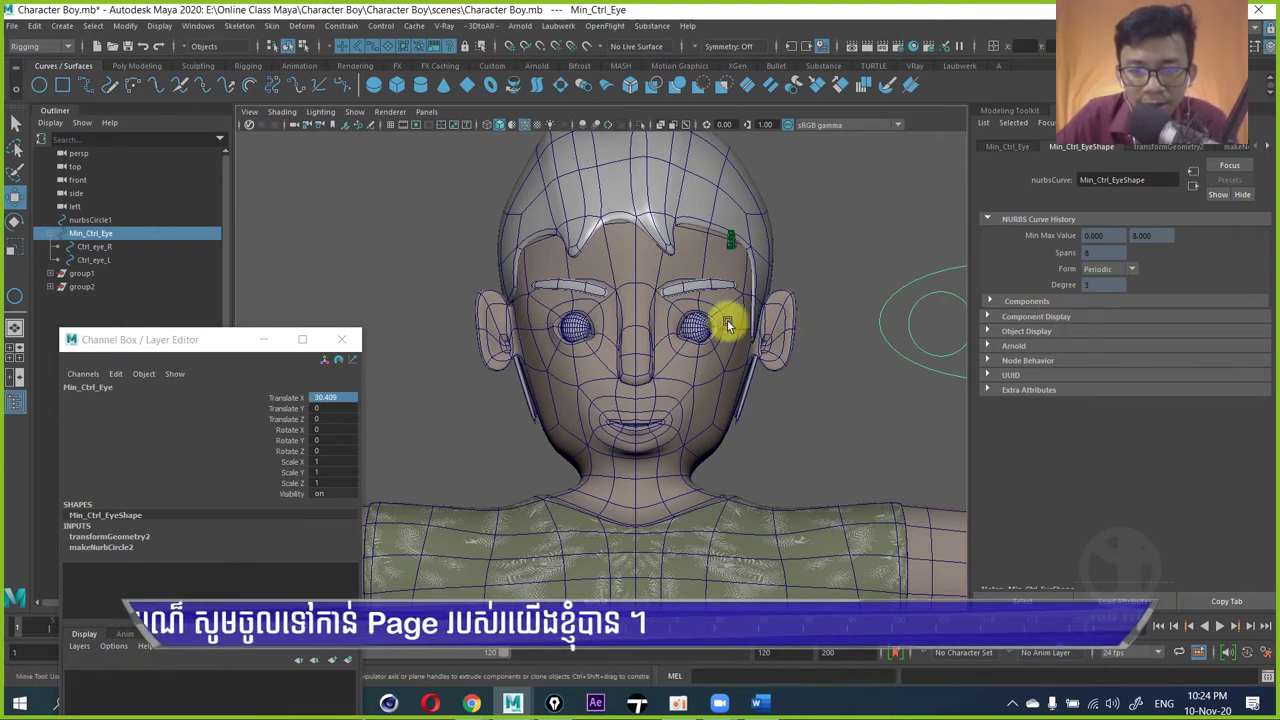
mouse_move(702, 333)
mouse_down()
mouse_move(586, 333)
mouse_move(828, 337)
mouse_move(634, 346)
mouse_move(569, 311)
mouse_move(641, 322)
mouse_move(641, 210)
mouse_up()
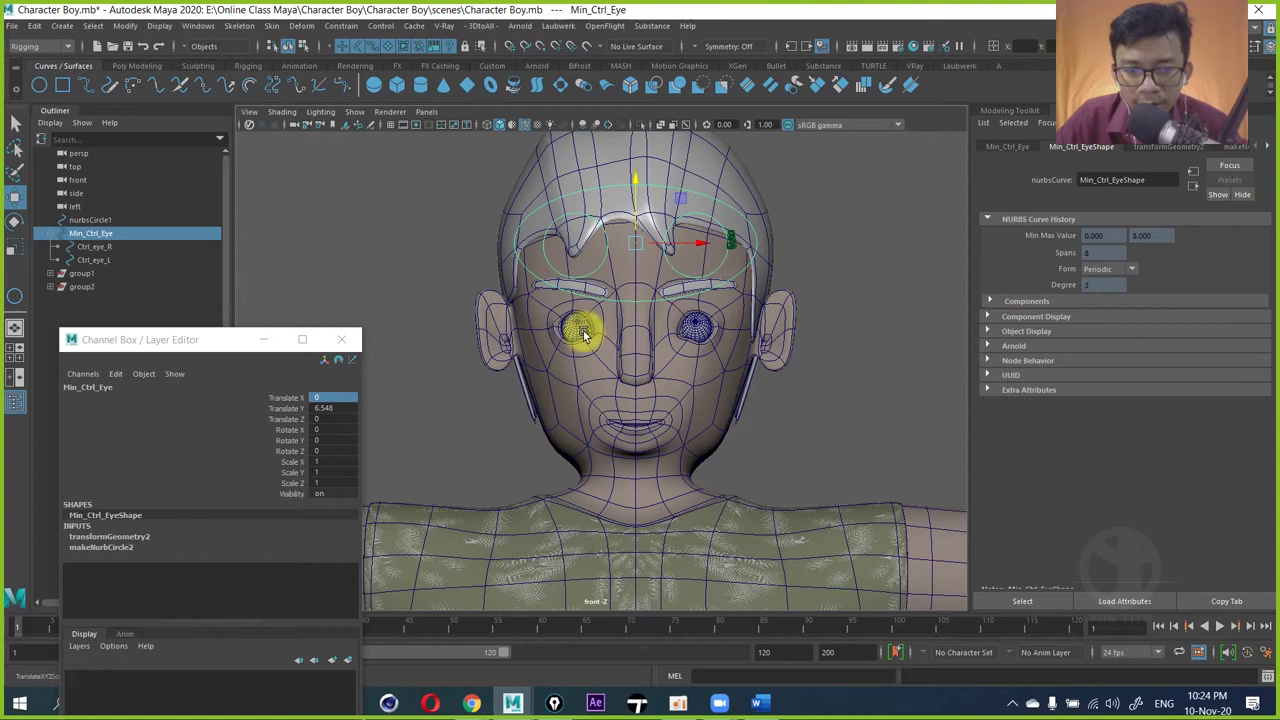
mouse_move(663, 234)
mouse_down()
mouse_move(679, 203)
mouse_move(671, 376)
mouse_up()
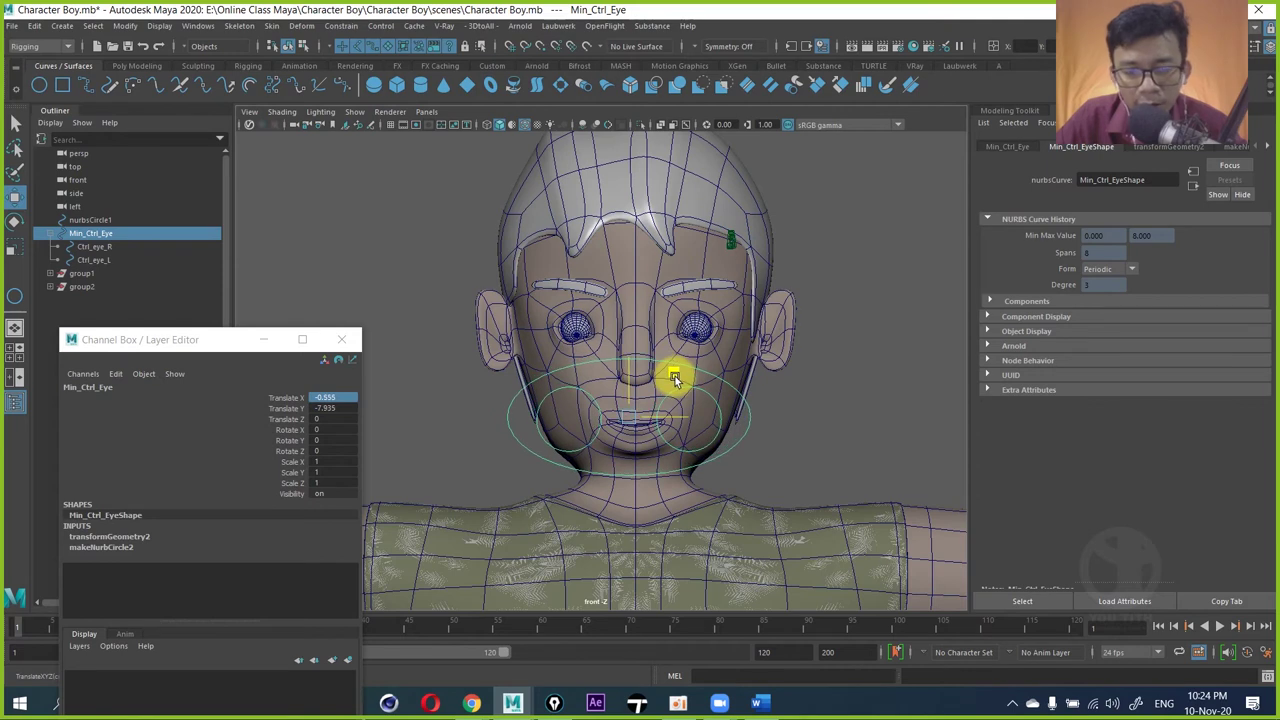
key(ctrl+z)
key(ctrl+z)
key(ctrl+z)
key(ctrl+z)
key(ctrl+z)
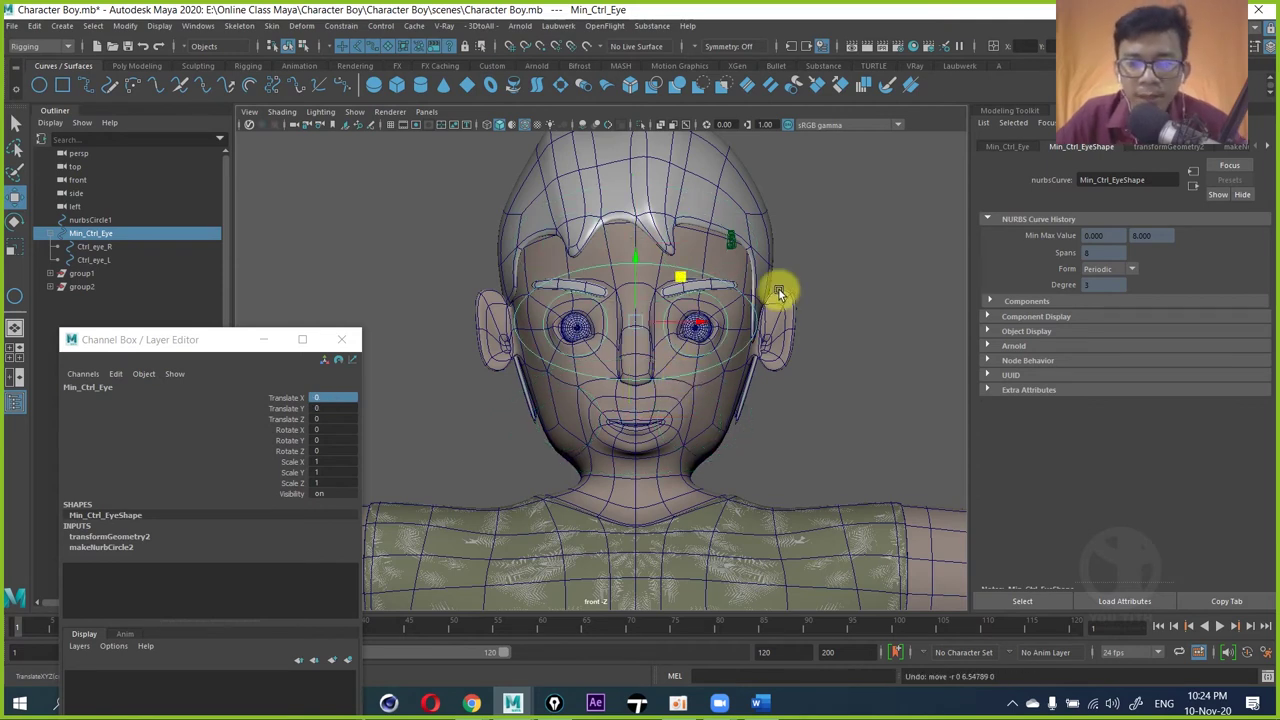
Step: Enable Min_Ctrl_Eye's Z translate limits with minimum and maximum 0
click(1010, 147)
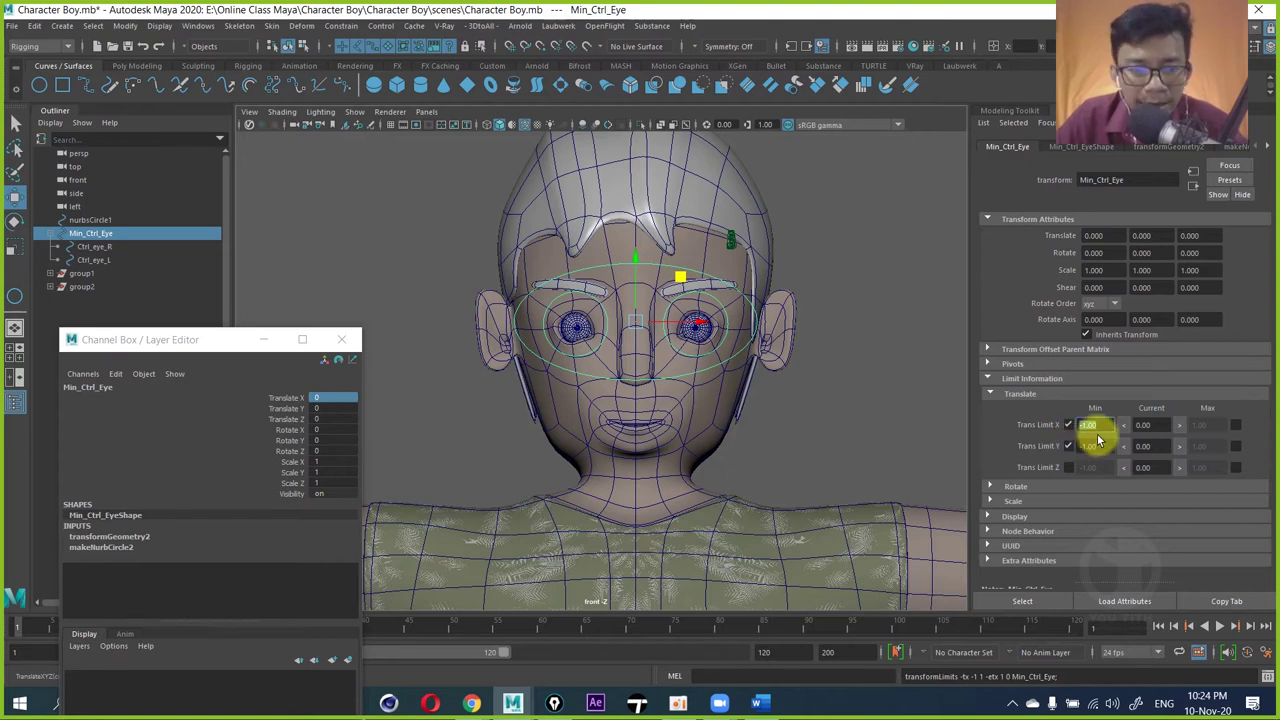
click(1068, 469)
click(1095, 467)
text(0)
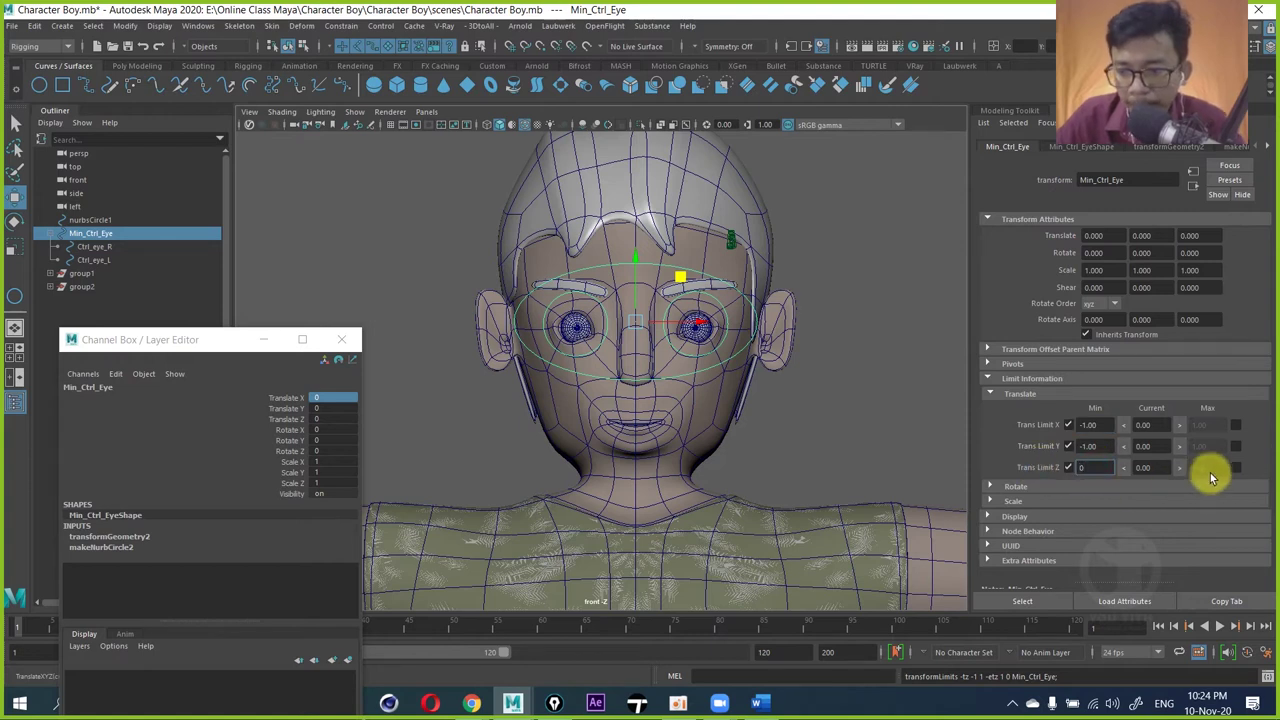
click(1235, 468)
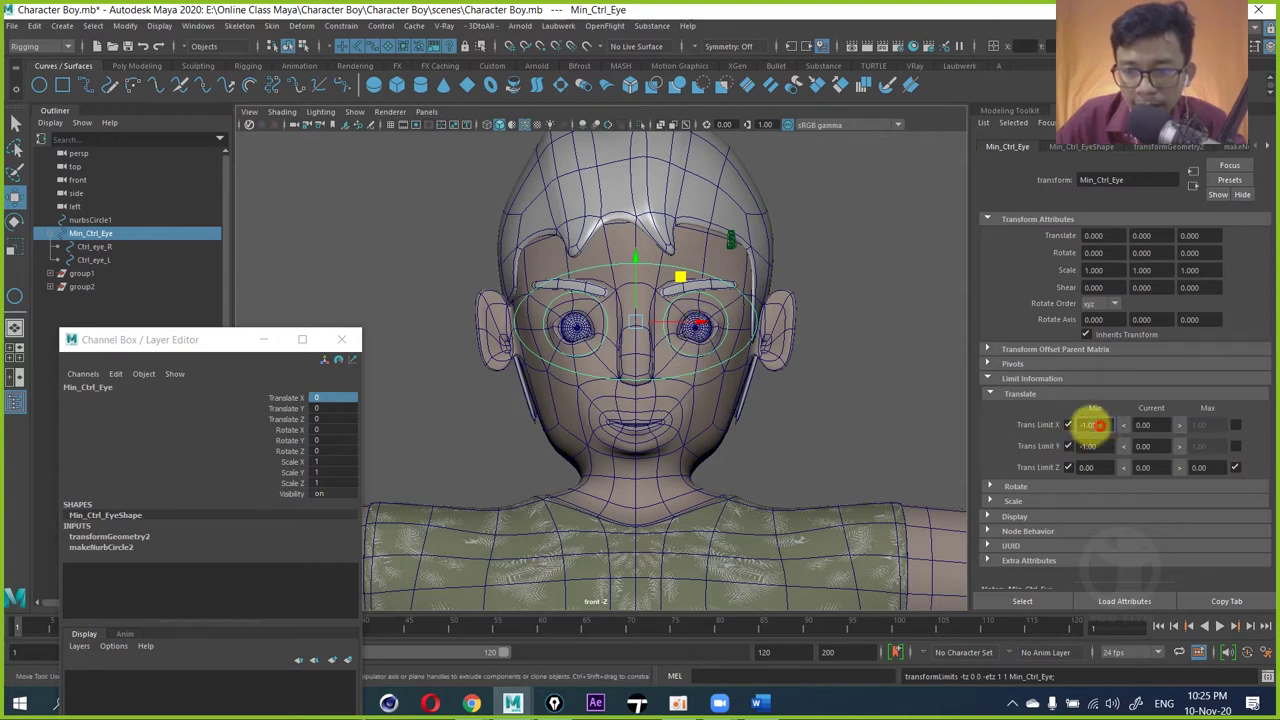
Step: Enable X translate limits of -8 to 8 and test them
drag(1098, 425, 1048, 432)
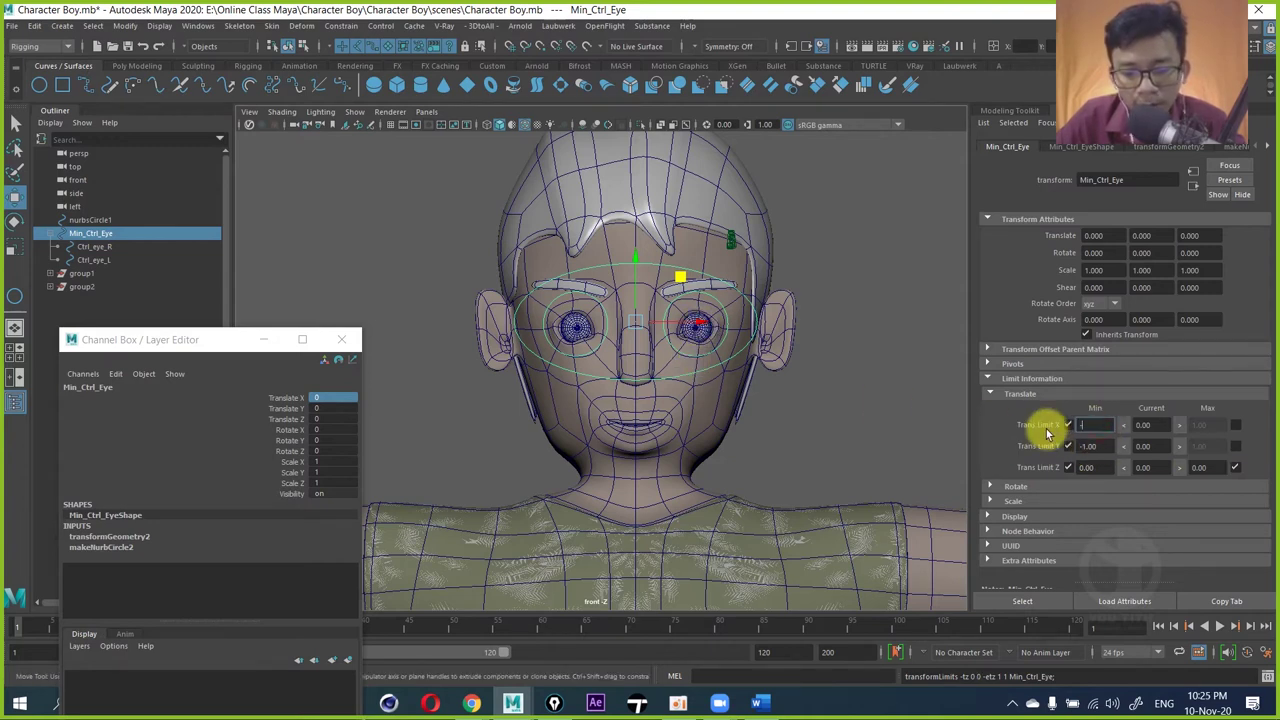
text(8)
key(Return)
click(1235, 424)
click(1203, 424)
text(8)
key(Return)
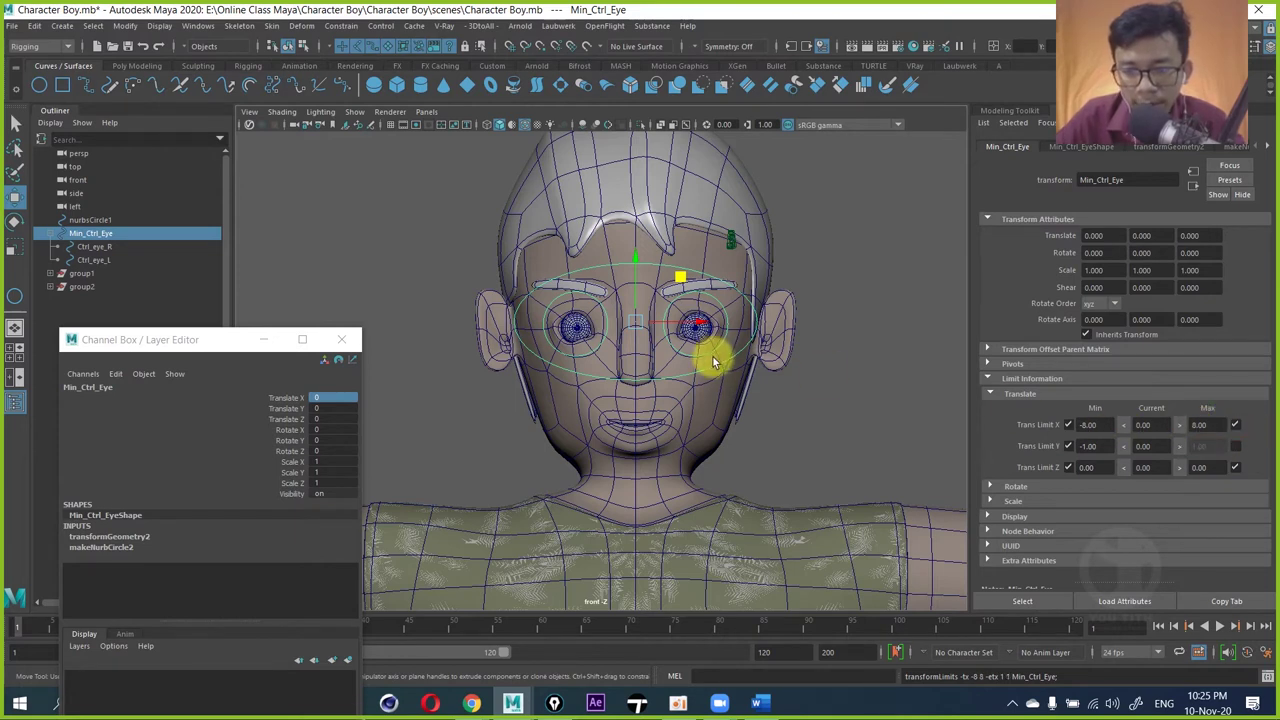
mouse_move(688, 322)
mouse_down()
mouse_move(978, 323)
mouse_move(500, 323)
mouse_move(919, 316)
mouse_up()
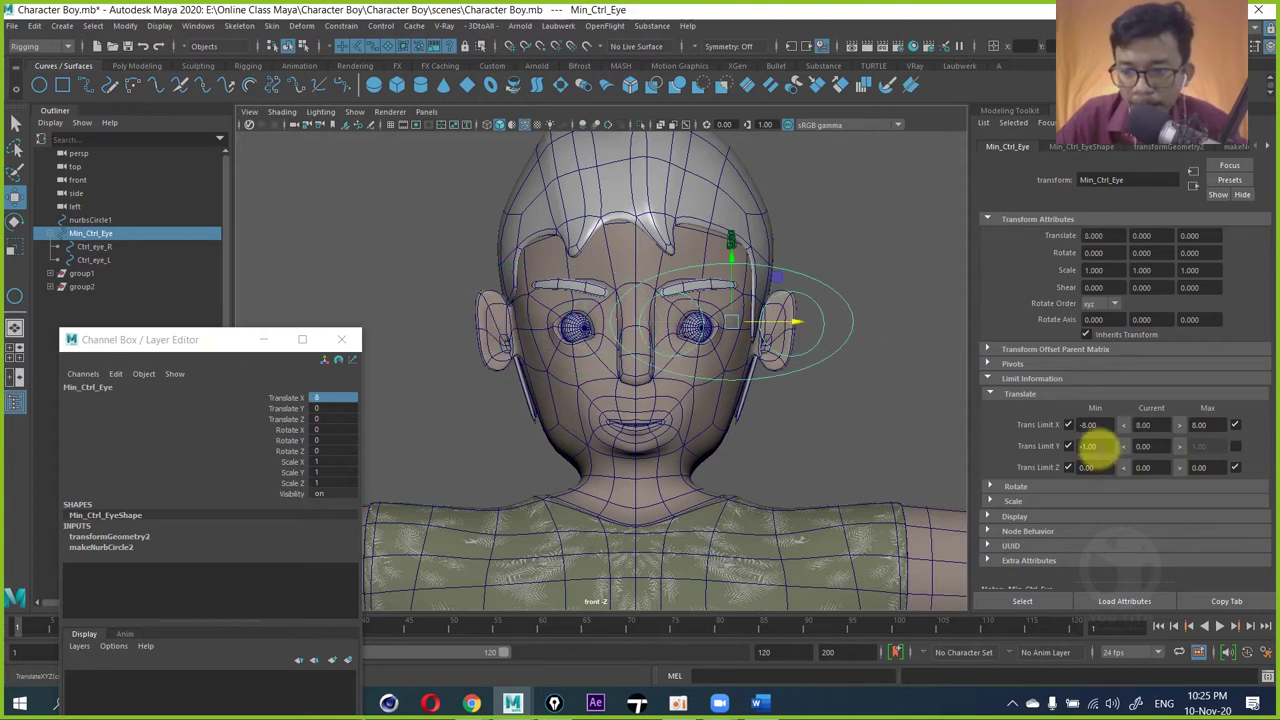
Step: Enable Y translate limits of -5 to 5 and test them
click(1095, 446)
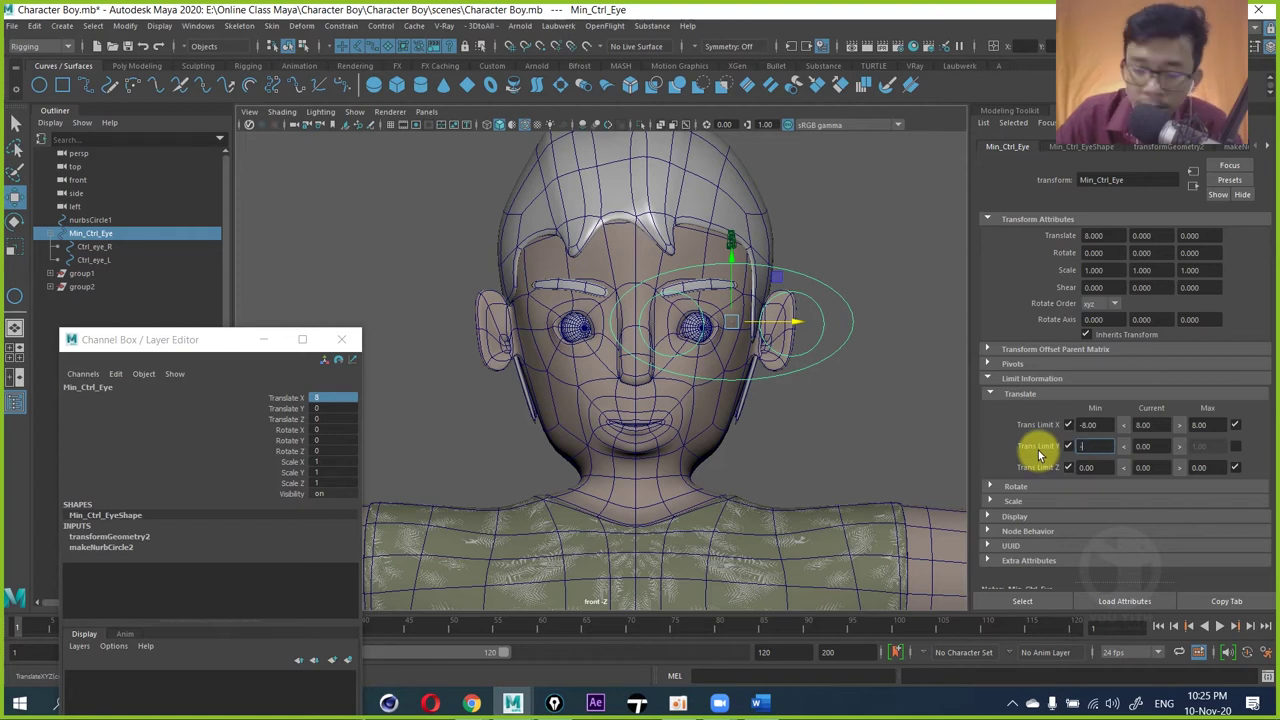
text(-5)
click(1235, 447)
click(1200, 446)
text(5)
key(Return)
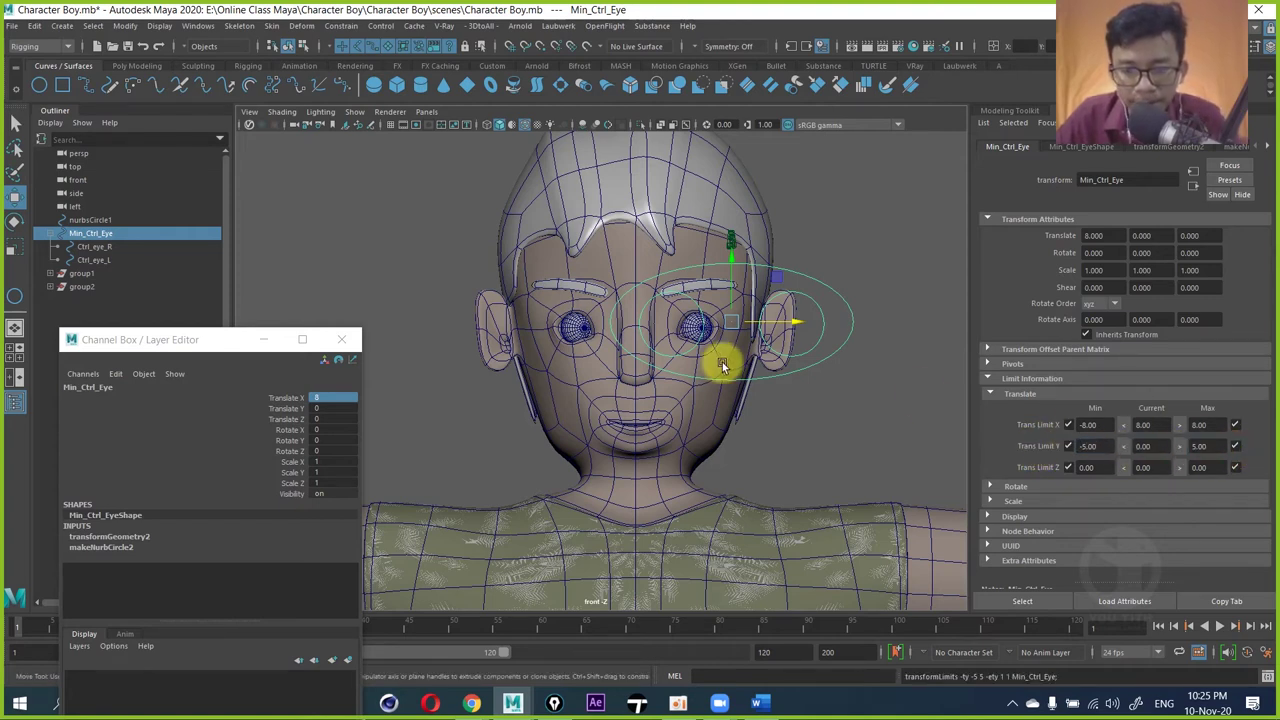
mouse_move(773, 284)
mouse_down()
mouse_move(723, 164)
mouse_move(689, 156)
mouse_move(563, 194)
mouse_move(586, 423)
mouse_move(844, 430)
mouse_move(834, 247)
mouse_move(571, 257)
mouse_move(743, 509)
mouse_move(709, 306)
mouse_move(782, 399)
mouse_move(540, 549)
mouse_move(457, 420)
mouse_move(409, 563)
mouse_move(714, 507)
mouse_move(546, 435)
mouse_move(576, 415)
mouse_up()
Step: Return to perspective view and slide Min_Ctrl_Eye right to test its X limit
key(space)
click(676, 303)
mouse_move(700, 357)
alt+mouse_down()
mouse_move(600, 380)
mouse_move(471, 297)
alt+mouse_up()
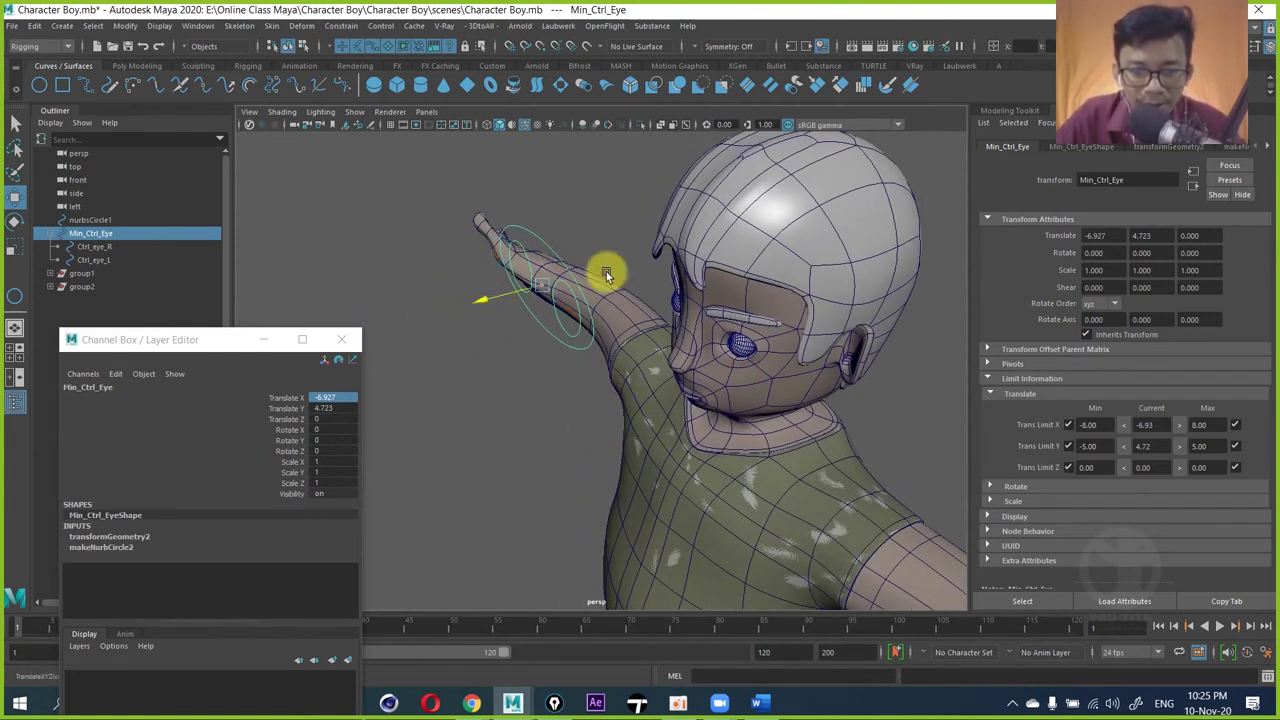
mouse_move(574, 300)
alt+mouse_down()
mouse_move(686, 329)
mouse_move(652, 326)
mouse_move(686, 297)
mouse_move(846, 282)
alt+mouse_up()
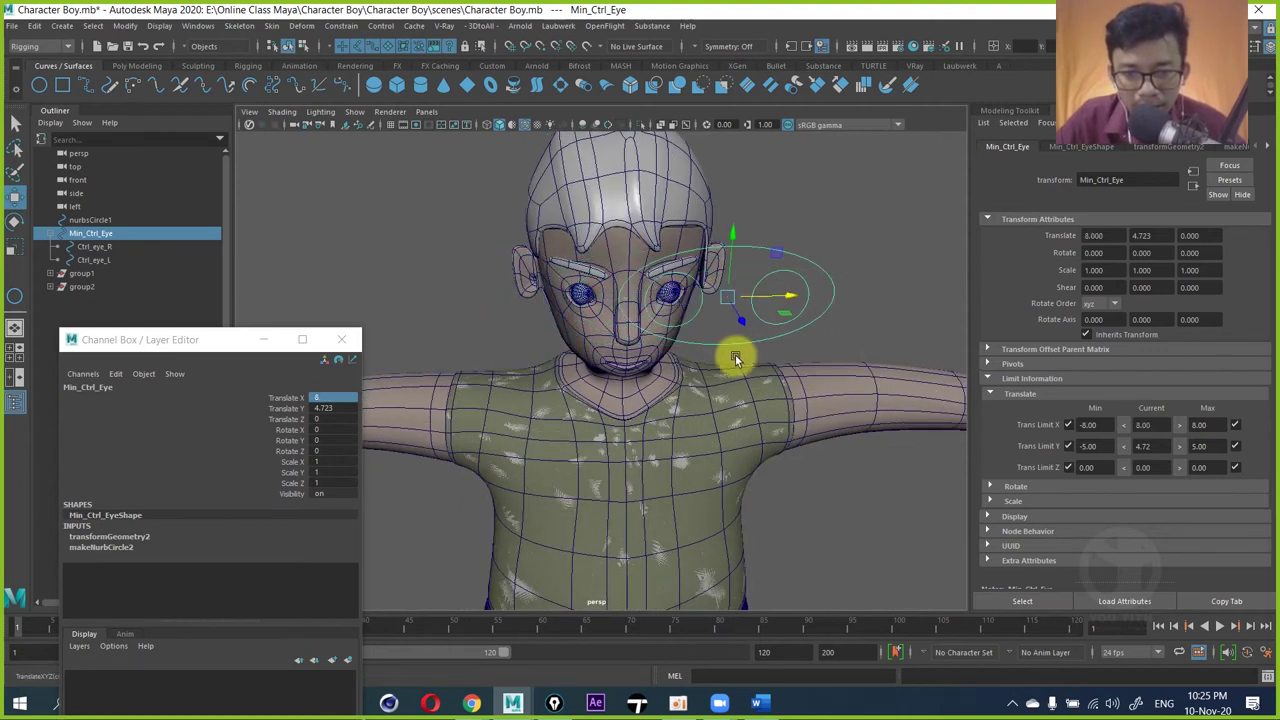
alt+drag(737, 357, 720, 343)
alt+middle_drag(720, 343, 697, 343)
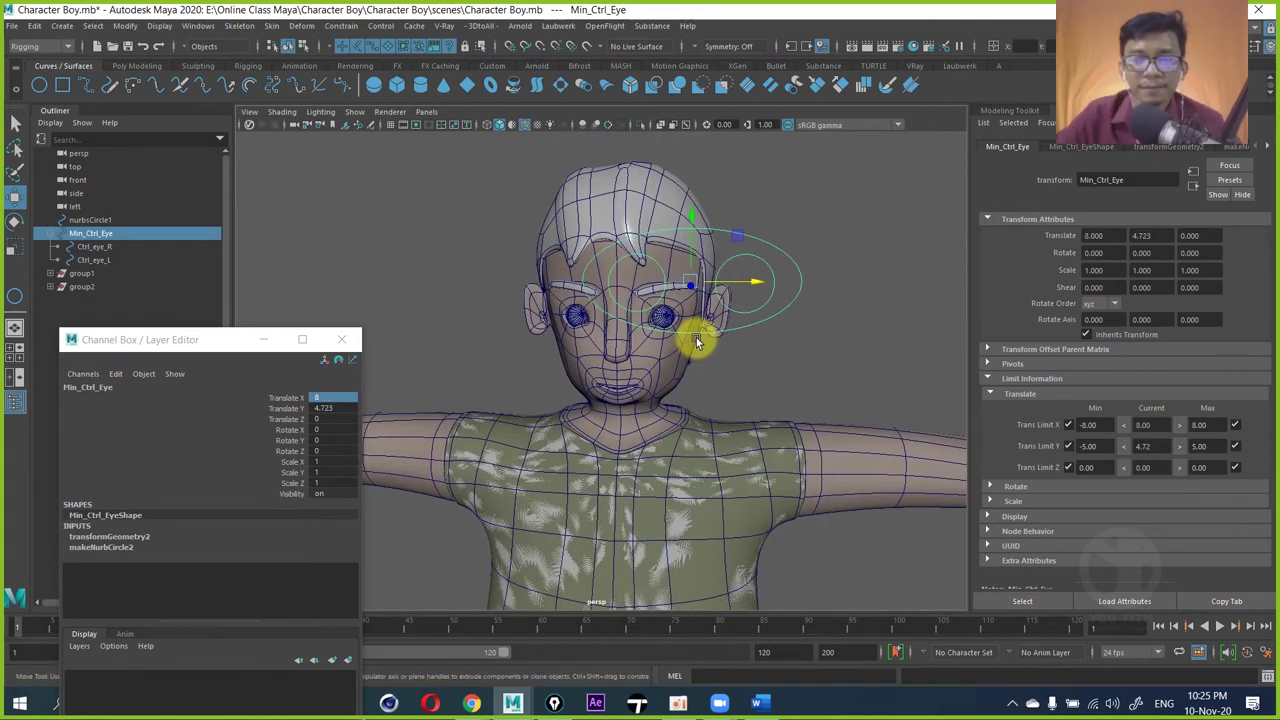
scroll(663, 334, up, 2)
scroll(630, 343, up, 2)
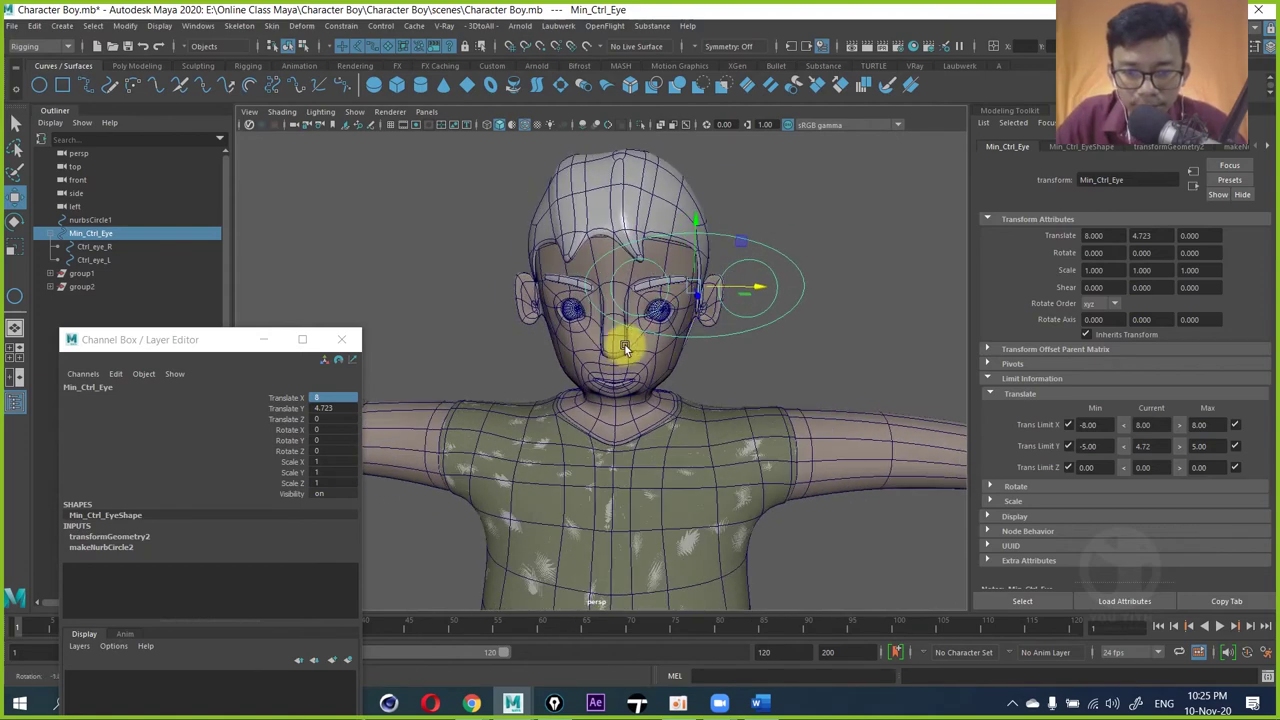
scroll(650, 320, up, 3)
scroll(634, 366, down, 2)
scroll(657, 366, down, 2)
scroll(654, 368, up, 3)
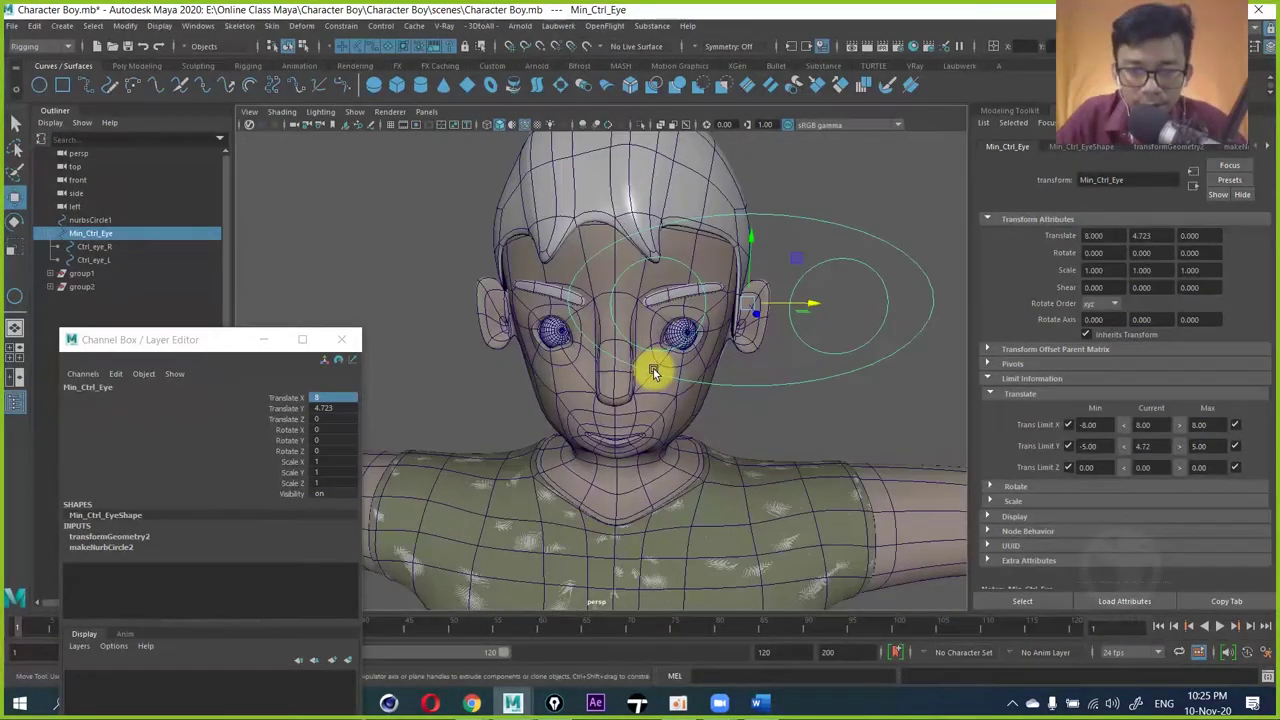
Step: Test the Y limit in front view, leaving Min_Ctrl_Eye at X -5.17, Y 4.612
mouse_move(742, 263)
mouse_down()
mouse_move(746, 184)
mouse_move(710, 430)
mouse_up()
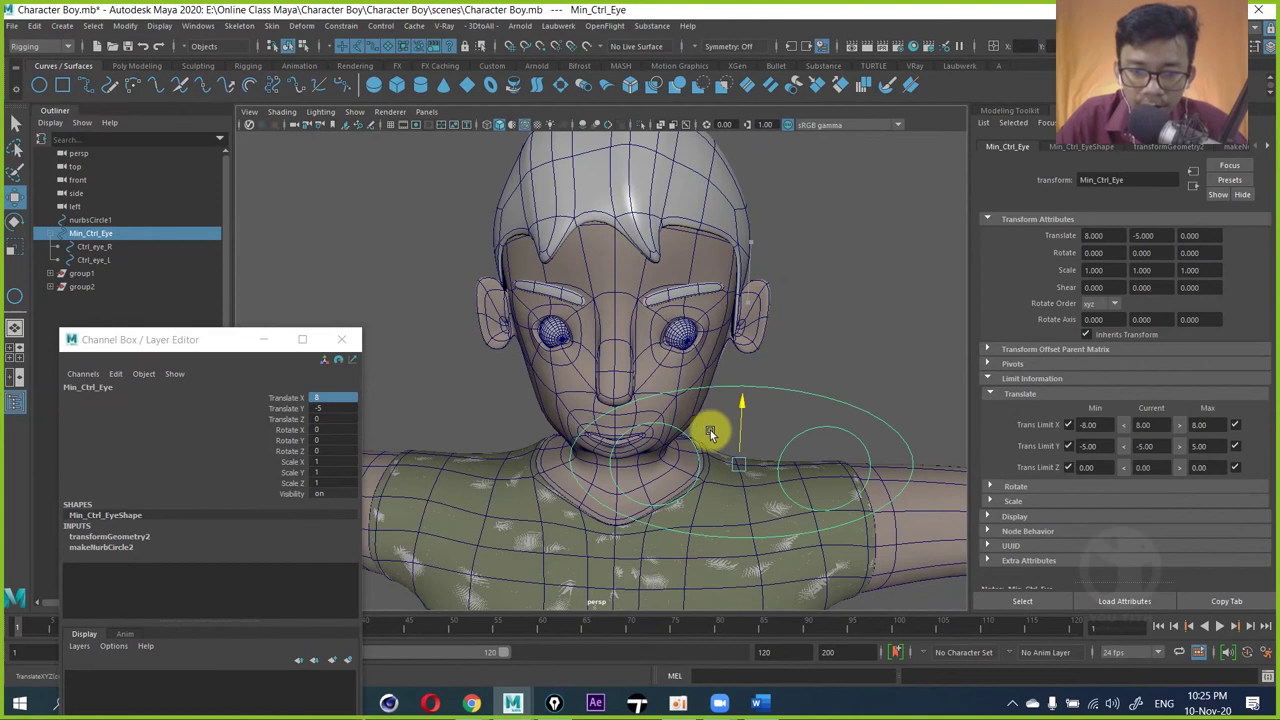
scroll(700, 422, down, 2)
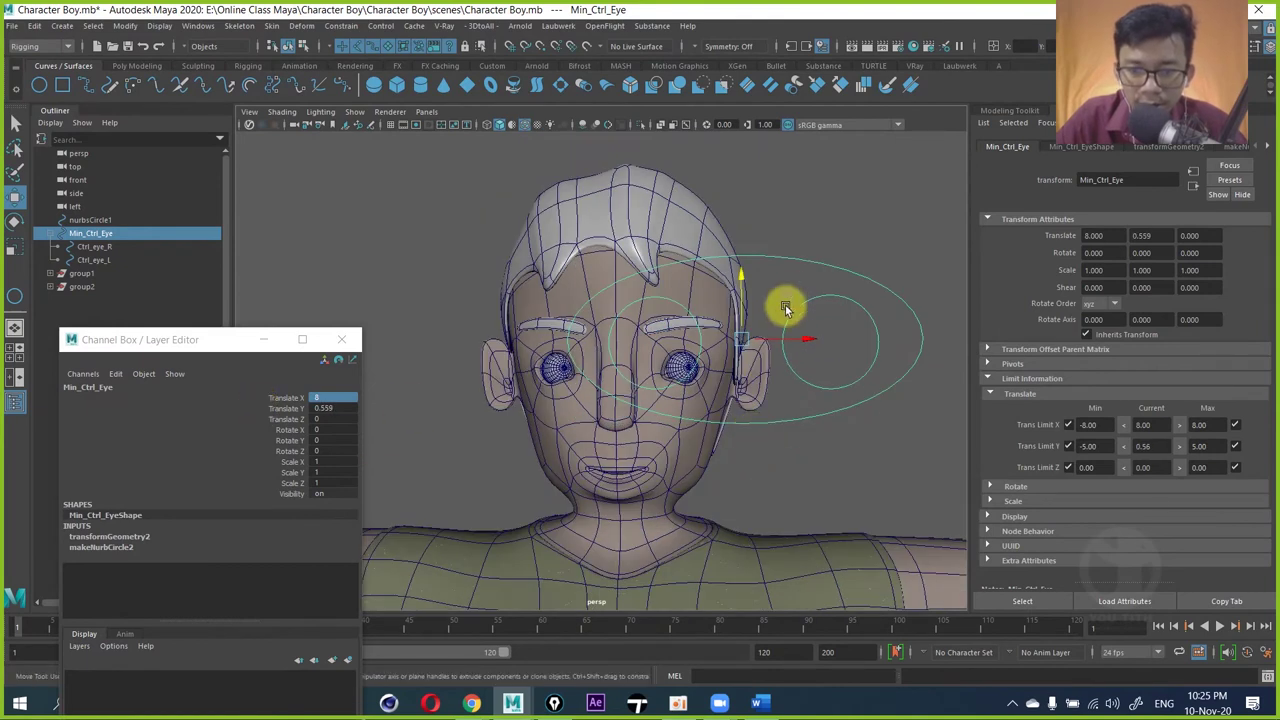
key(space)
drag(757, 335, 748, 366)
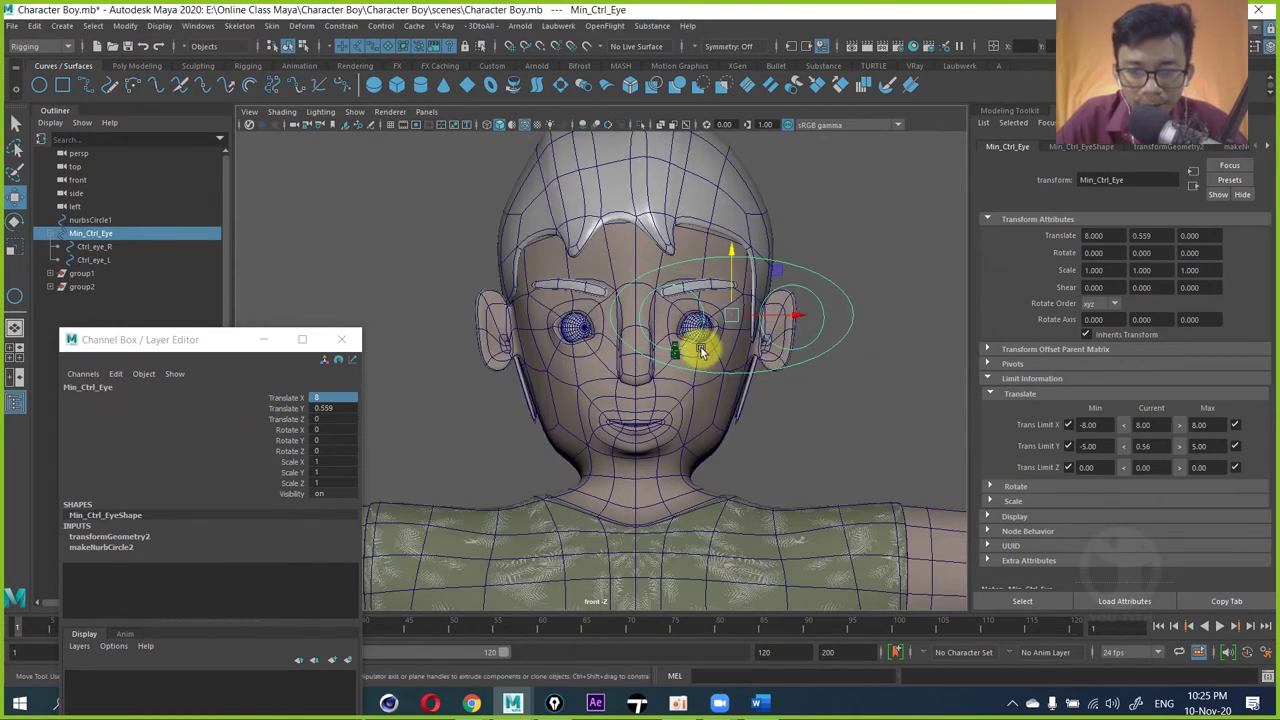
mouse_move(749, 309)
mouse_down()
mouse_move(799, 246)
mouse_move(690, 449)
mouse_move(716, 483)
mouse_move(638, 369)
mouse_up()
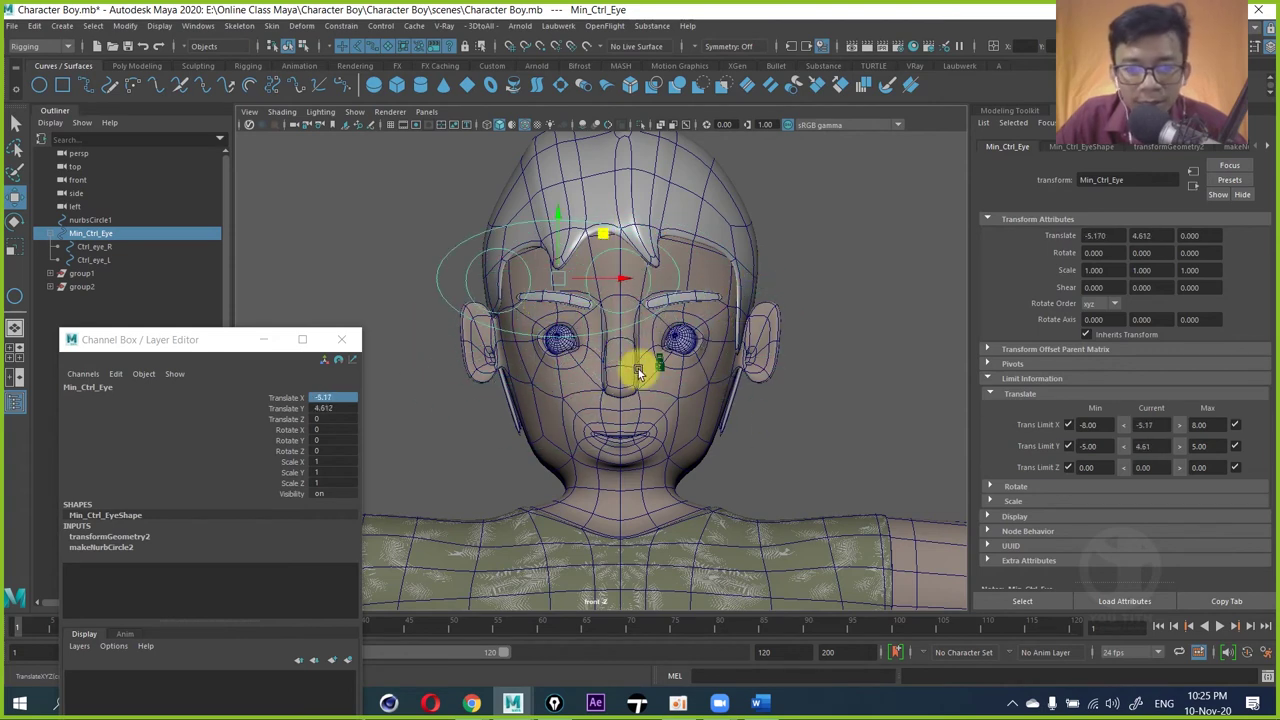
scroll(612, 389, up, 2)
drag(218, 340, 273, 397)
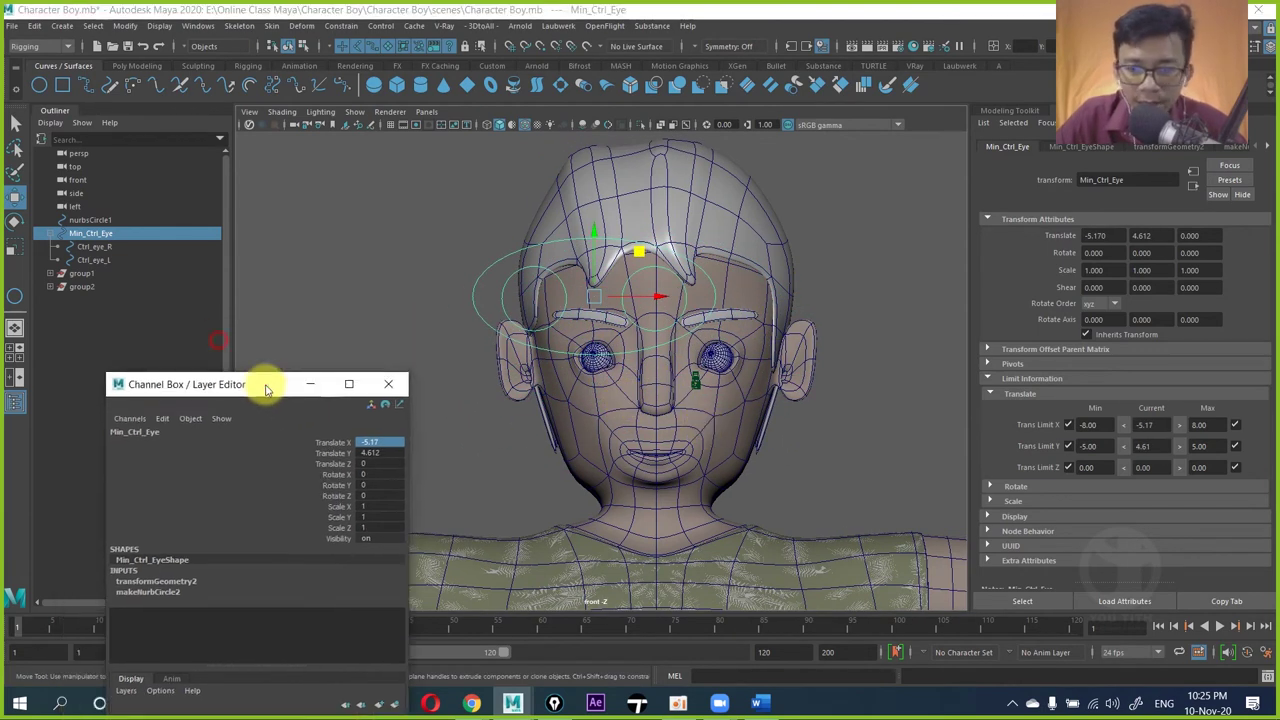
drag(553, 152, 553, 505)
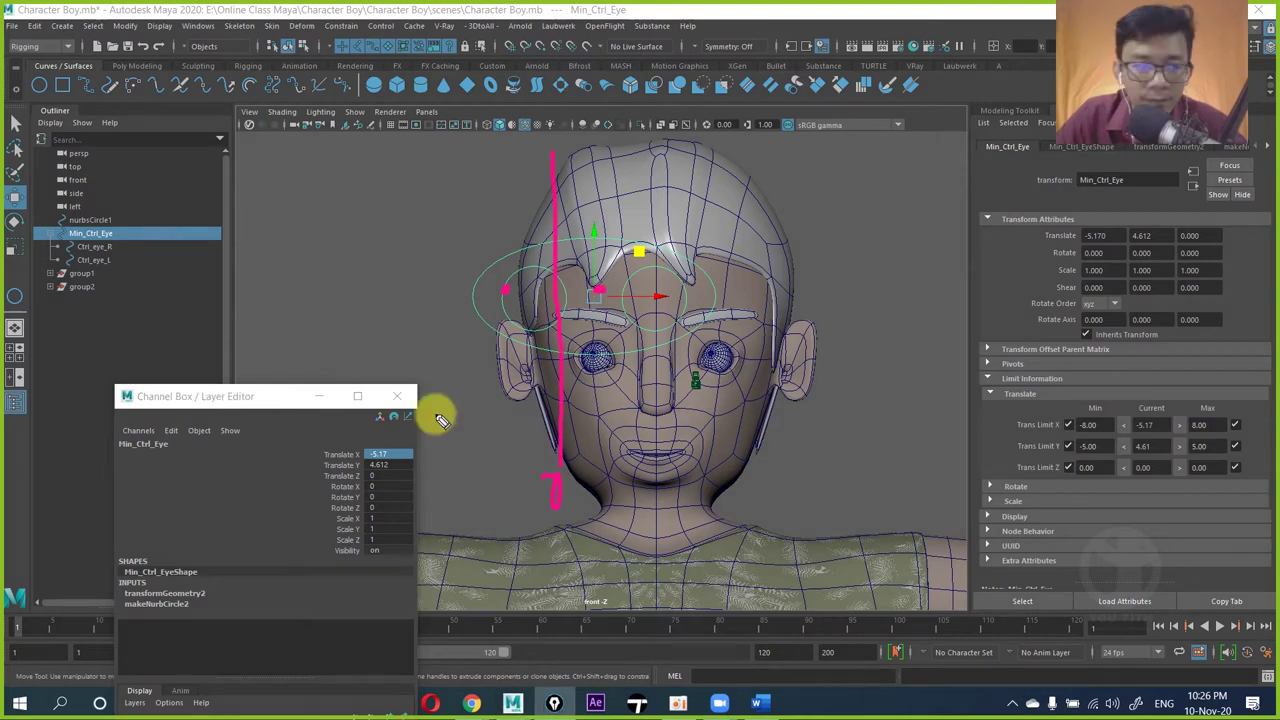
mouse_move(95, 219)
mouse_down()
mouse_move(110, 236)
mouse_move(1006, 128)
mouse_move(1029, 143)
mouse_move(1010, 178)
mouse_up()
drag(990, 390, 1078, 387)
mouse_move(1028, 480)
mouse_down()
mouse_move(1230, 478)
mouse_move(1222, 470)
mouse_up()
drag(1086, 453, 1088, 457)
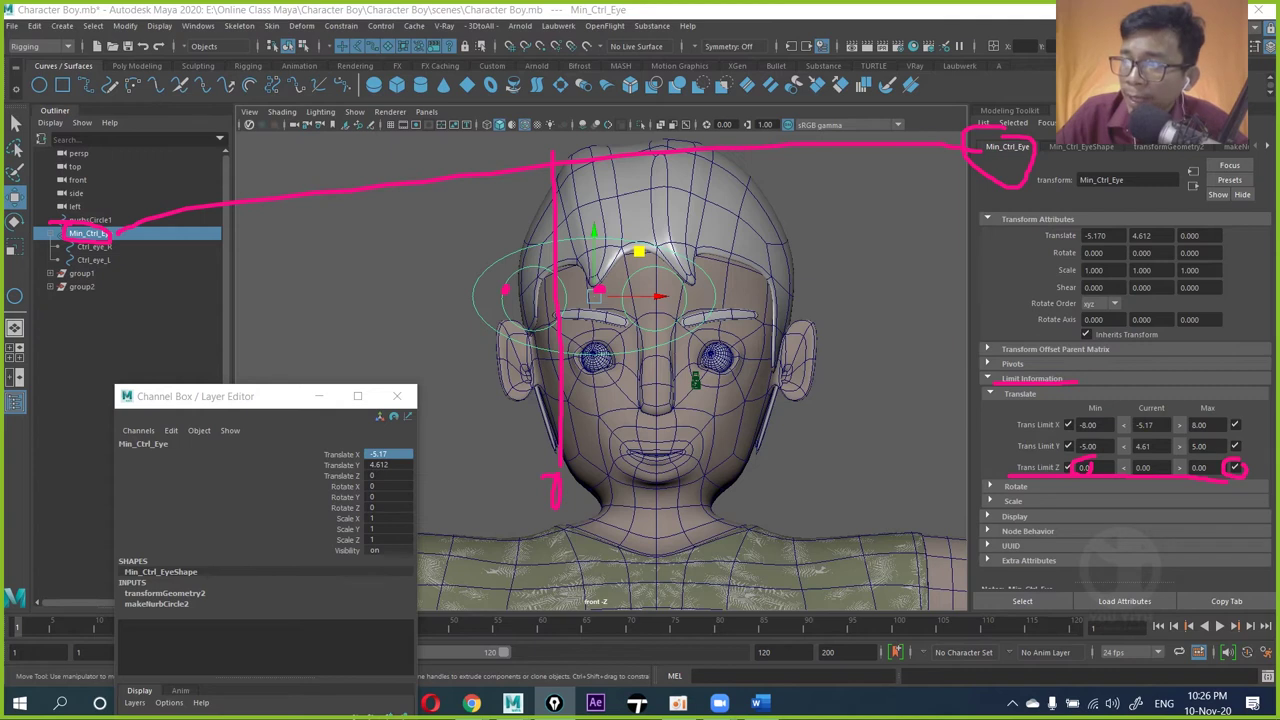
drag(1020, 453, 1110, 462)
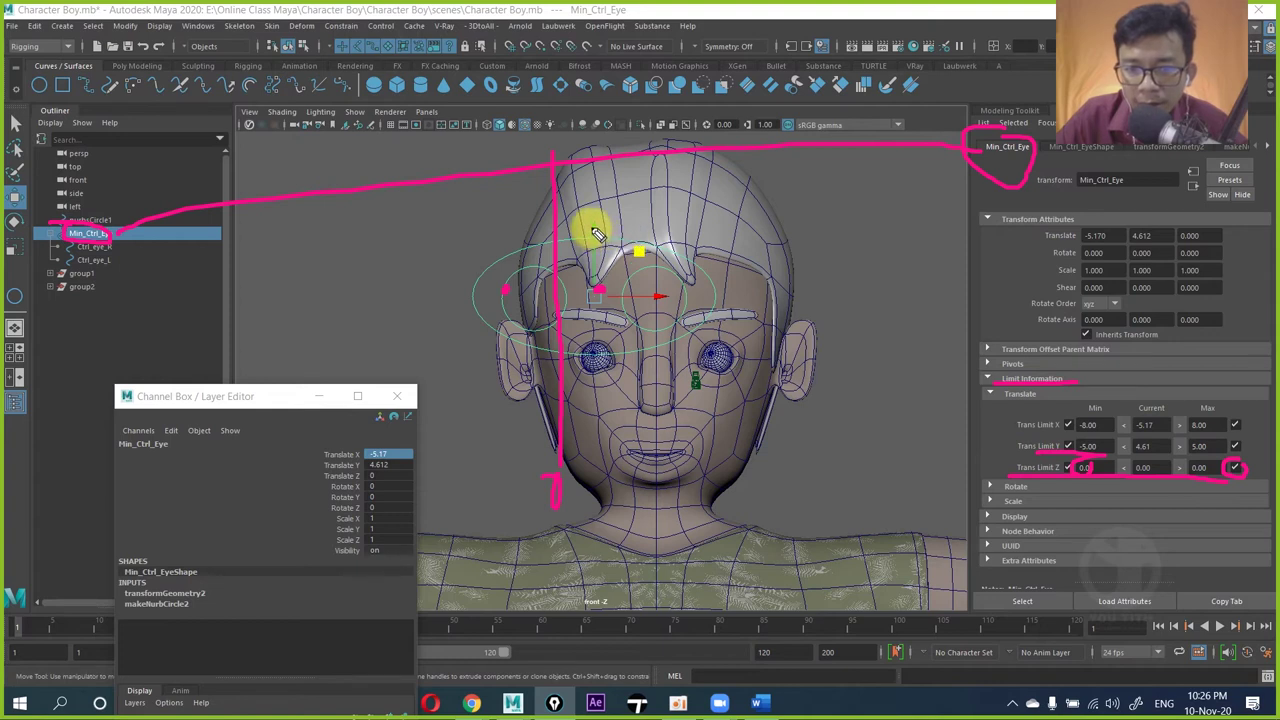
drag(888, 216, 916, 328)
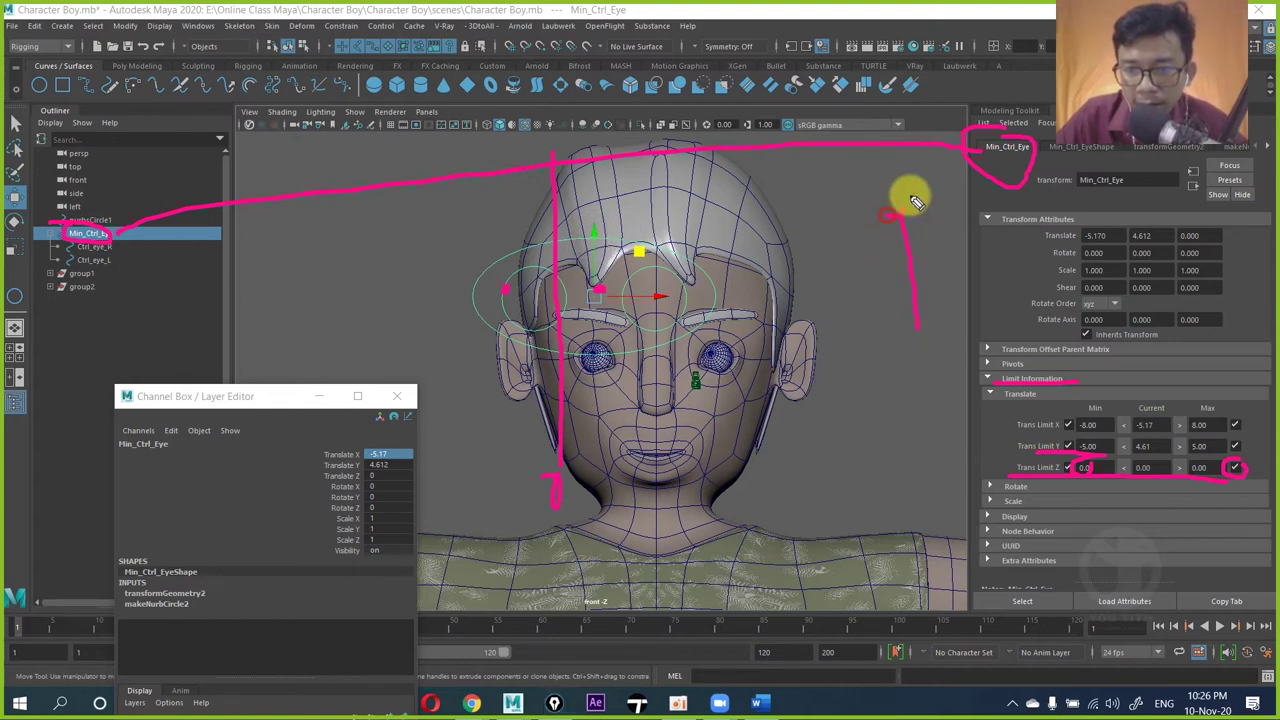
drag(932, 200, 945, 270)
mouse_move(920, 380)
mouse_down()
mouse_move(920, 514)
mouse_move(986, 492)
mouse_up()
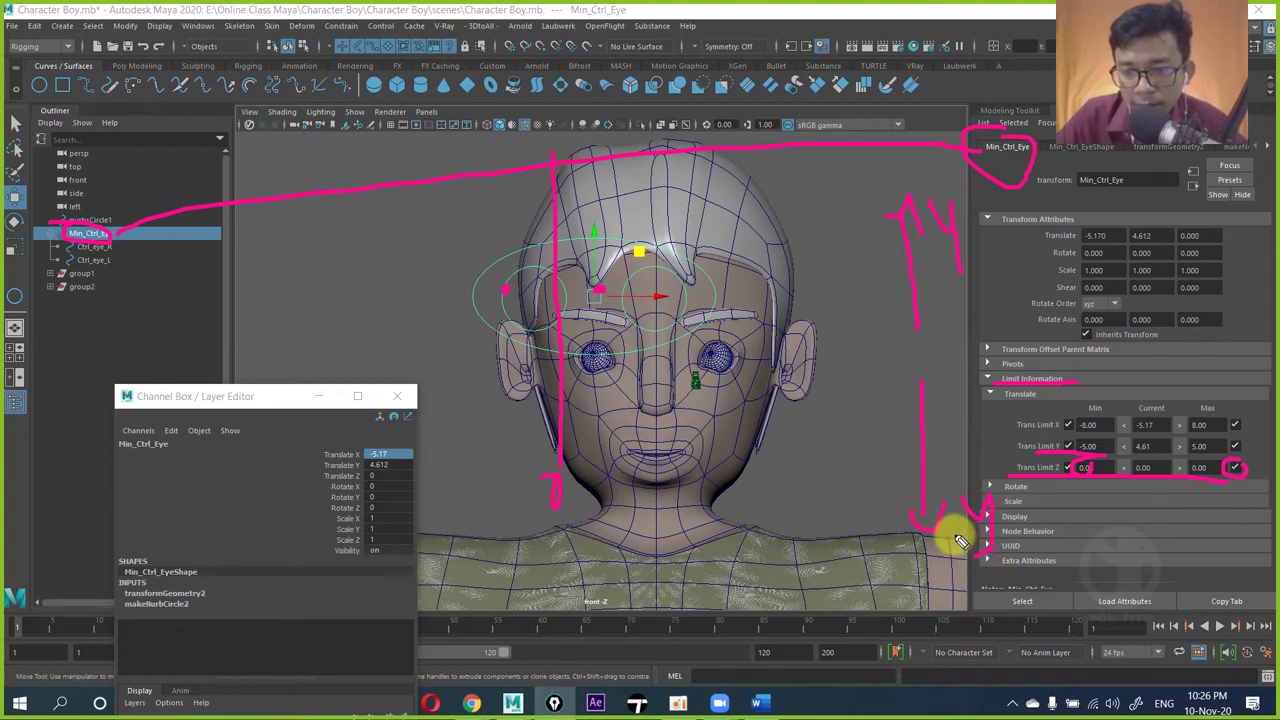
drag(928, 258, 945, 262)
drag(918, 325, 918, 362)
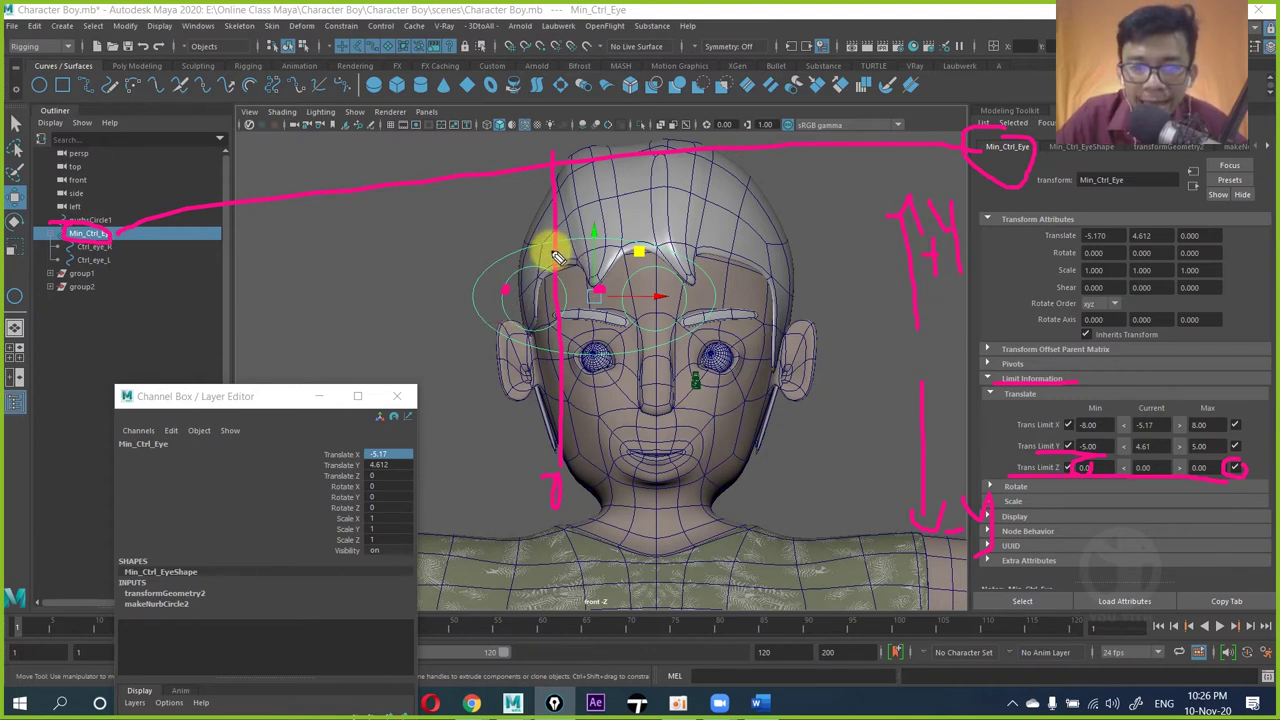
mouse_move(514, 251)
mouse_down()
mouse_move(528, 343)
mouse_move(655, 262)
mouse_up()
mouse_move(478, 196)
mouse_down()
mouse_move(786, 196)
mouse_move(810, 505)
mouse_move(480, 514)
mouse_move(463, 189)
mouse_up()
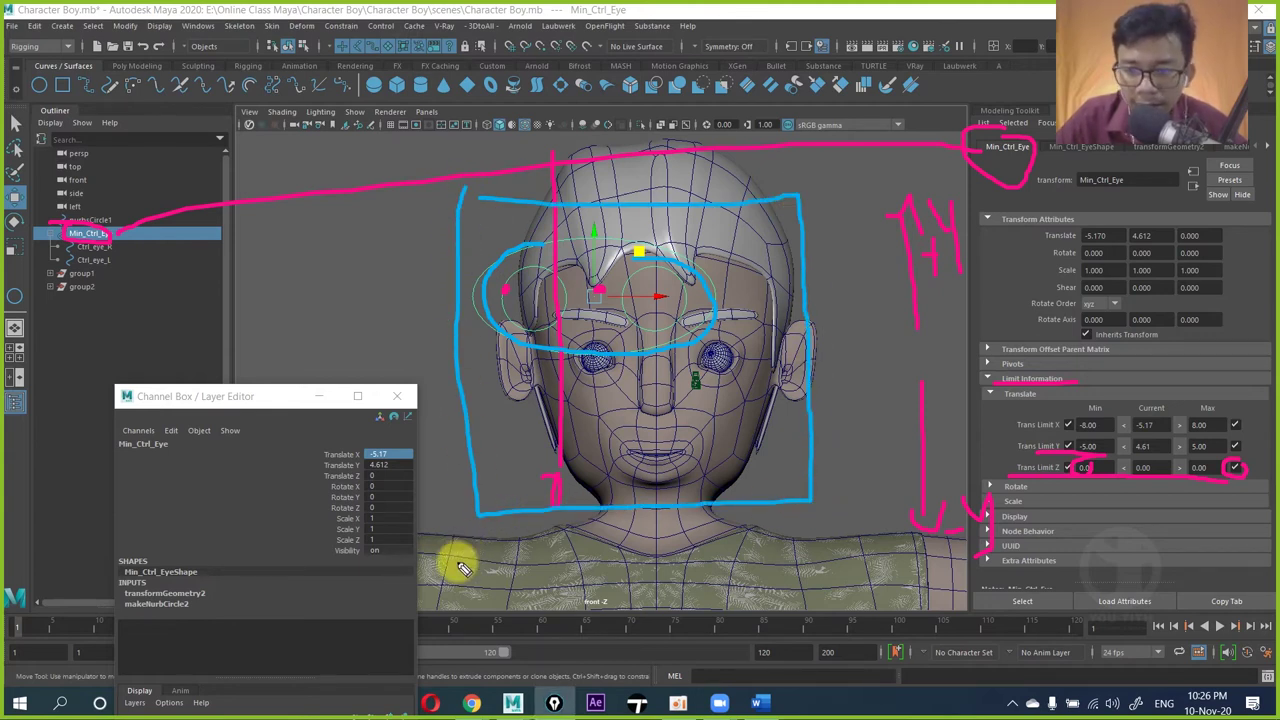
drag(456, 568, 508, 520)
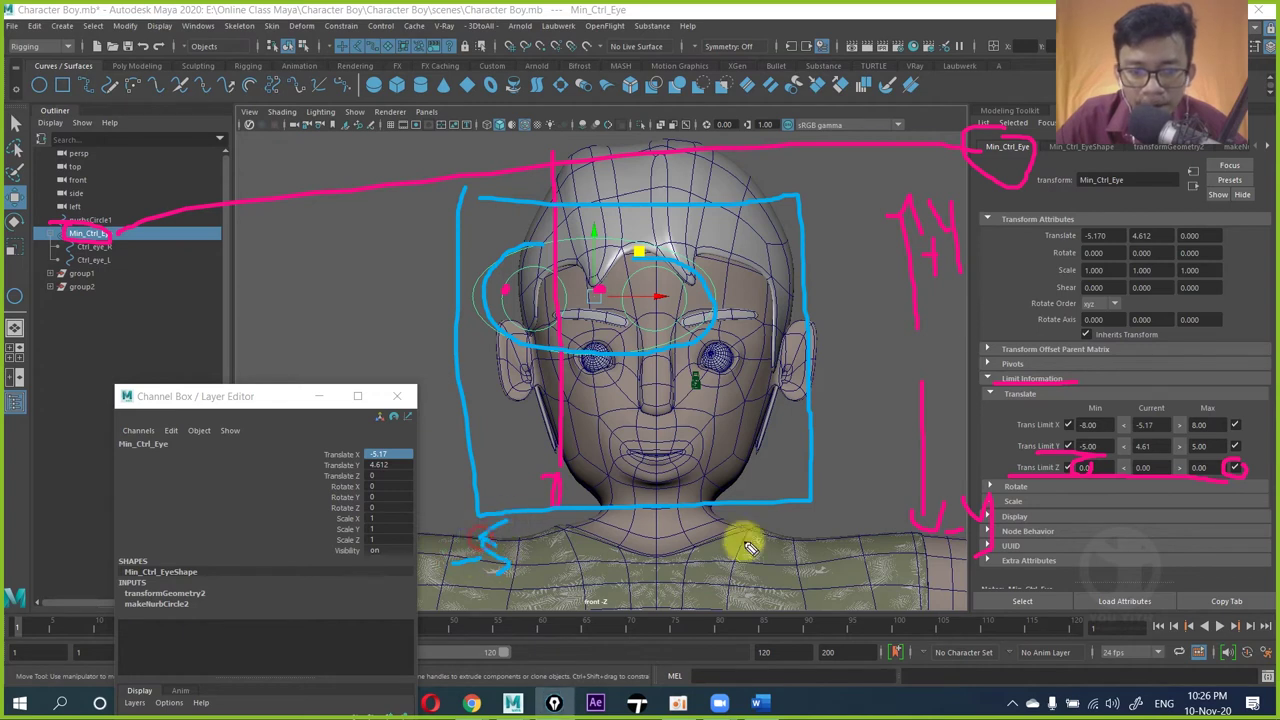
drag(822, 515, 785, 572)
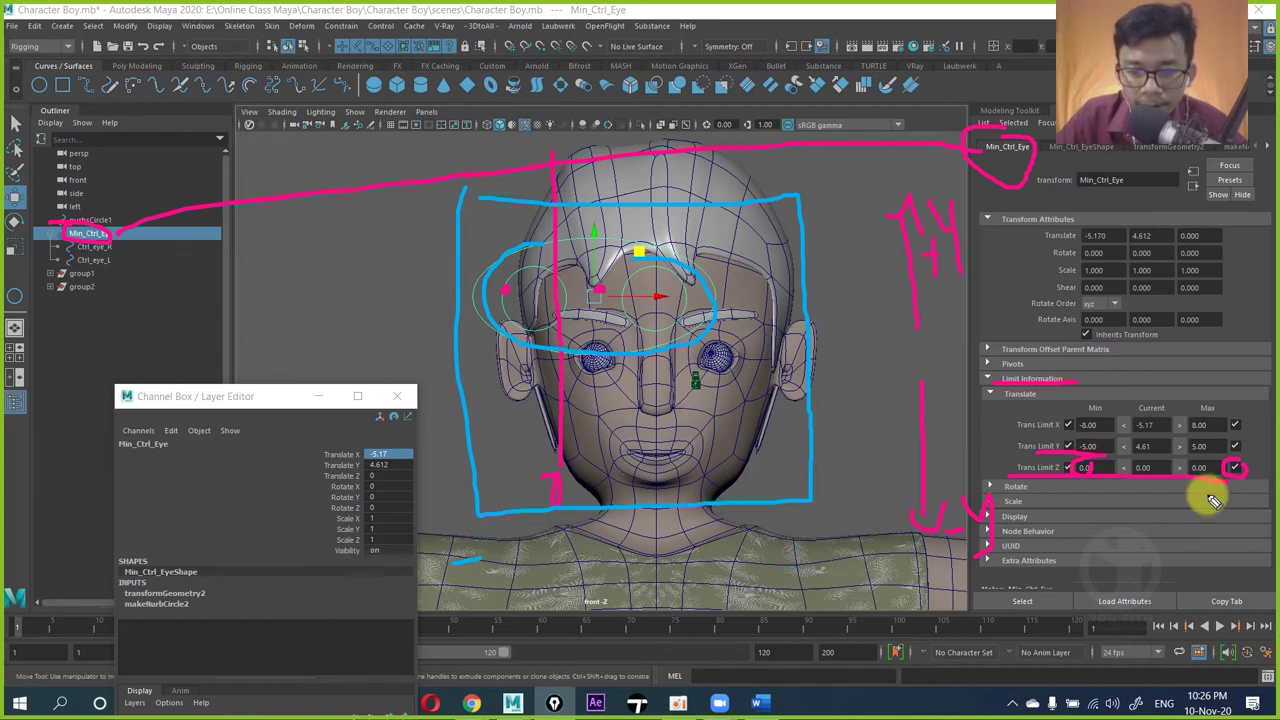
drag(491, 524, 500, 563)
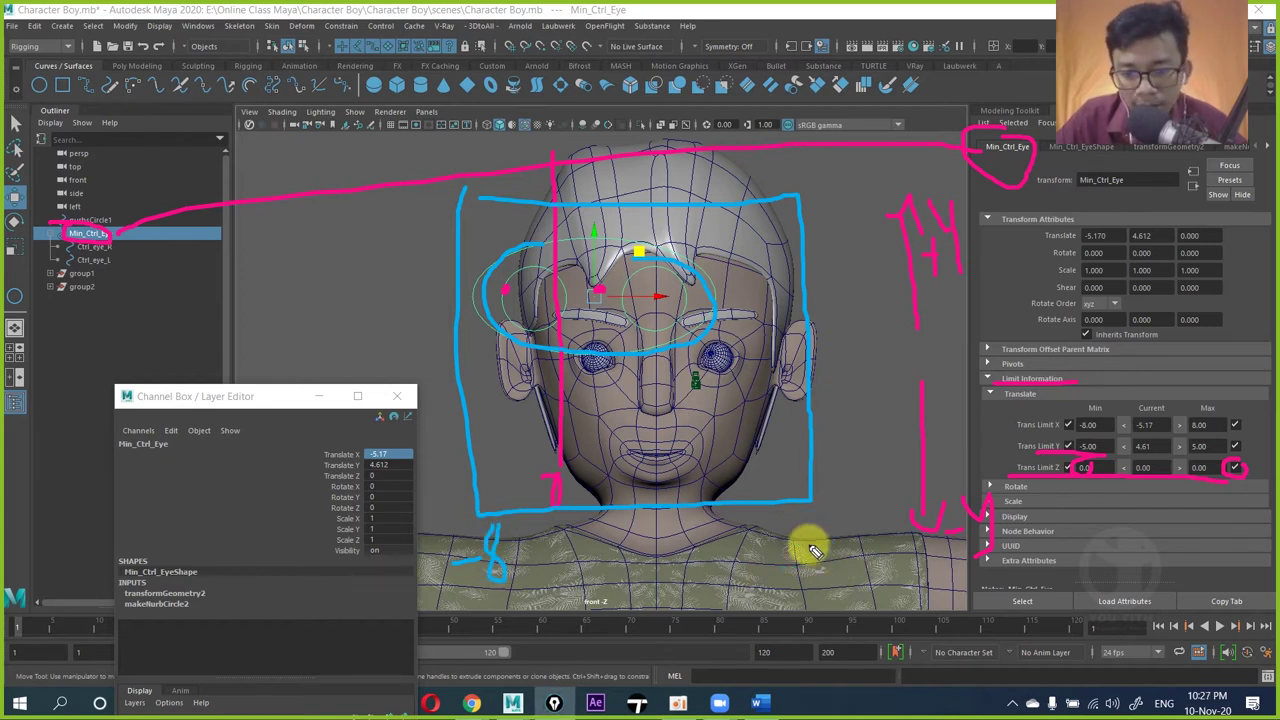
drag(818, 526, 791, 529)
mouse_move(1065, 433)
mouse_down()
mouse_move(1095, 425)
mouse_move(1072, 430)
mouse_up()
mouse_move(1188, 416)
mouse_down()
mouse_move(1212, 440)
mouse_move(1195, 418)
mouse_up()
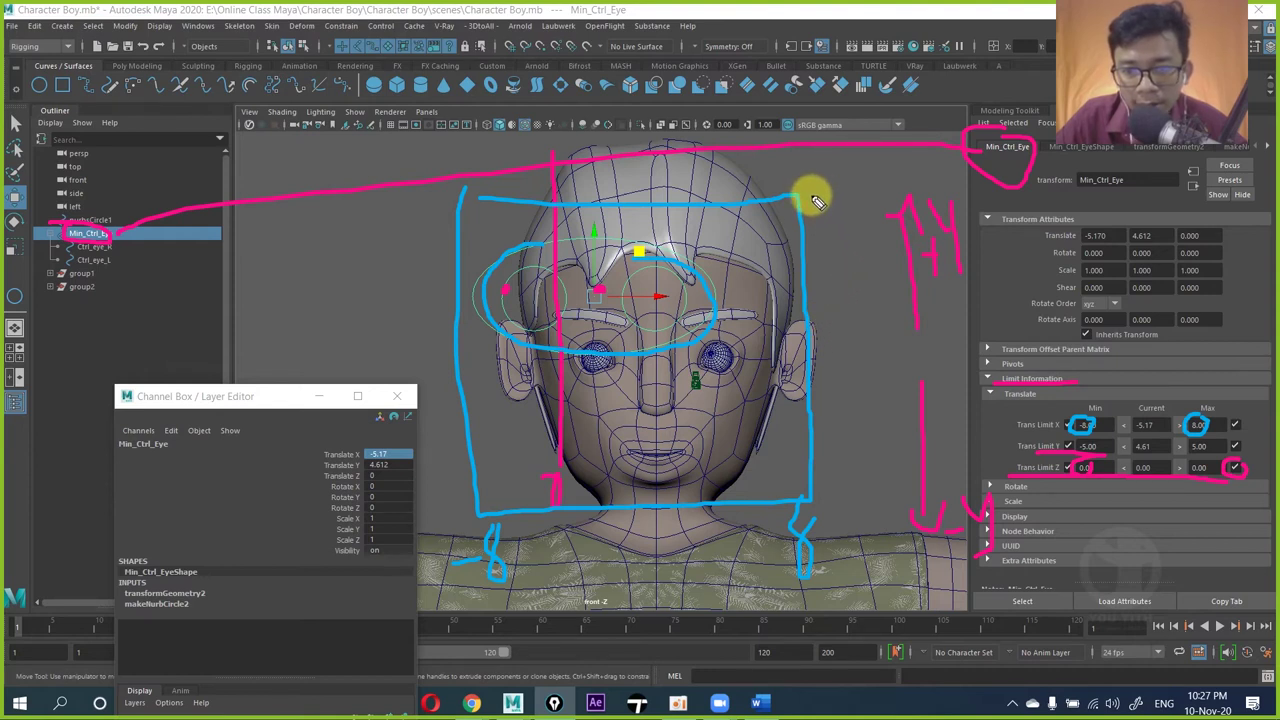
mouse_move(852, 183)
mouse_down()
mouse_move(829, 186)
mouse_move(838, 226)
mouse_up()
drag(830, 508, 885, 518)
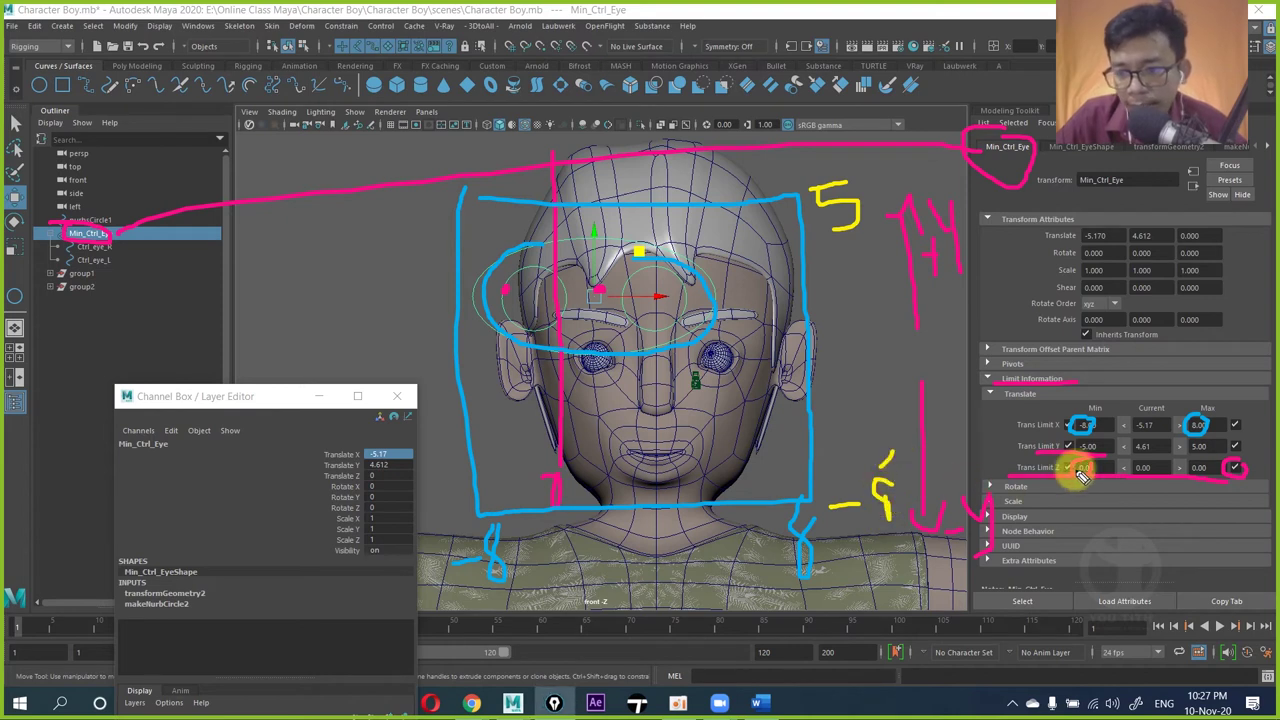
drag(1095, 447, 1100, 440)
drag(1190, 432, 1215, 438)
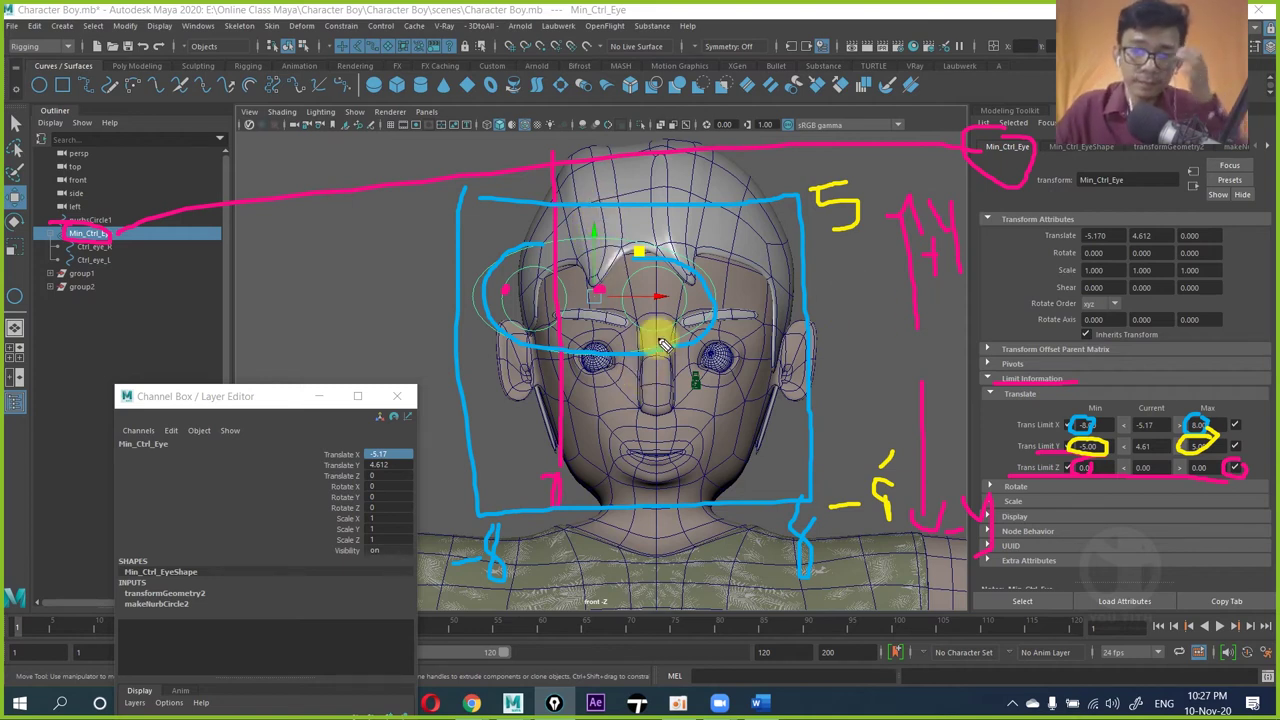
Step: Move Min_Ctrl_Eye to X -8, Y -0.05 and set a transform key at frame 1
key(Escape)
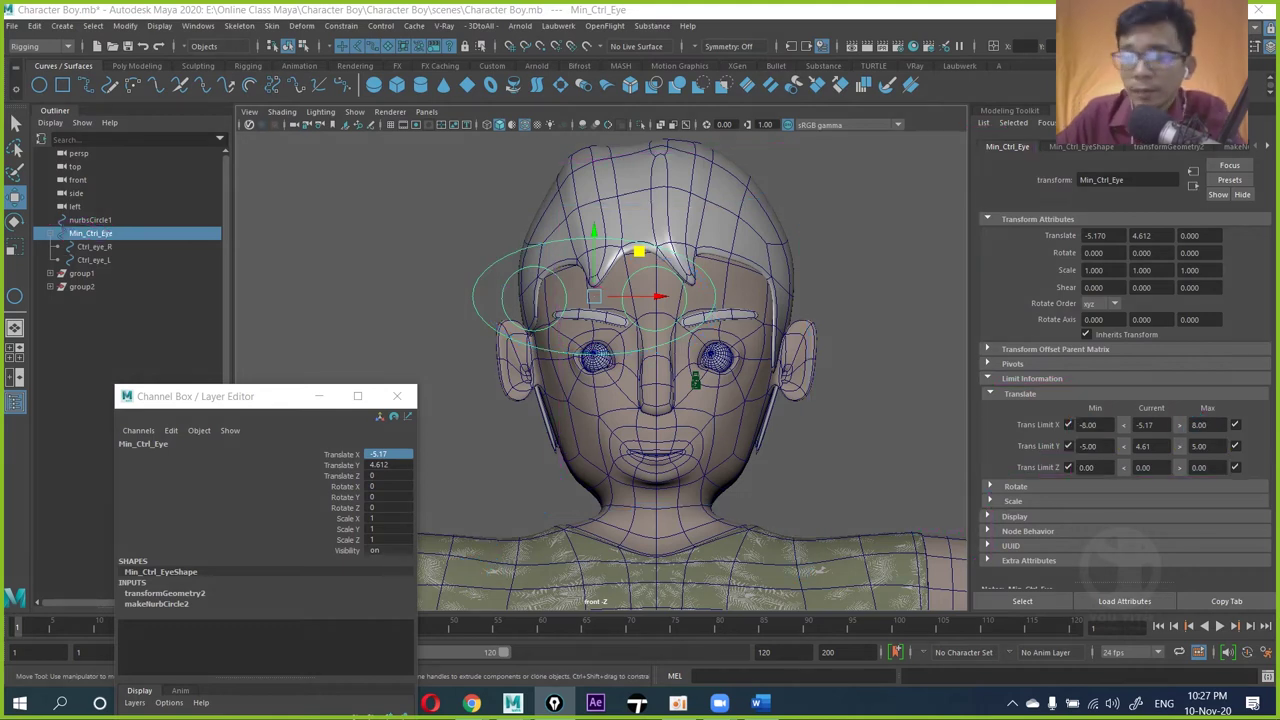
mouse_move(634, 251)
mouse_down()
mouse_move(773, 338)
mouse_move(903, 206)
mouse_move(586, 237)
mouse_move(643, 443)
mouse_move(810, 350)
mouse_move(581, 288)
mouse_move(552, 449)
mouse_move(777, 334)
mouse_move(464, 468)
mouse_move(700, 528)
mouse_move(749, 363)
mouse_move(634, 300)
mouse_move(519, 352)
mouse_move(514, 437)
mouse_move(586, 484)
mouse_move(671, 466)
mouse_move(693, 343)
mouse_move(563, 297)
mouse_move(443, 486)
mouse_move(686, 503)
mouse_move(375, 495)
mouse_move(606, 396)
mouse_move(554, 500)
mouse_move(349, 577)
mouse_move(320, 412)
mouse_up()
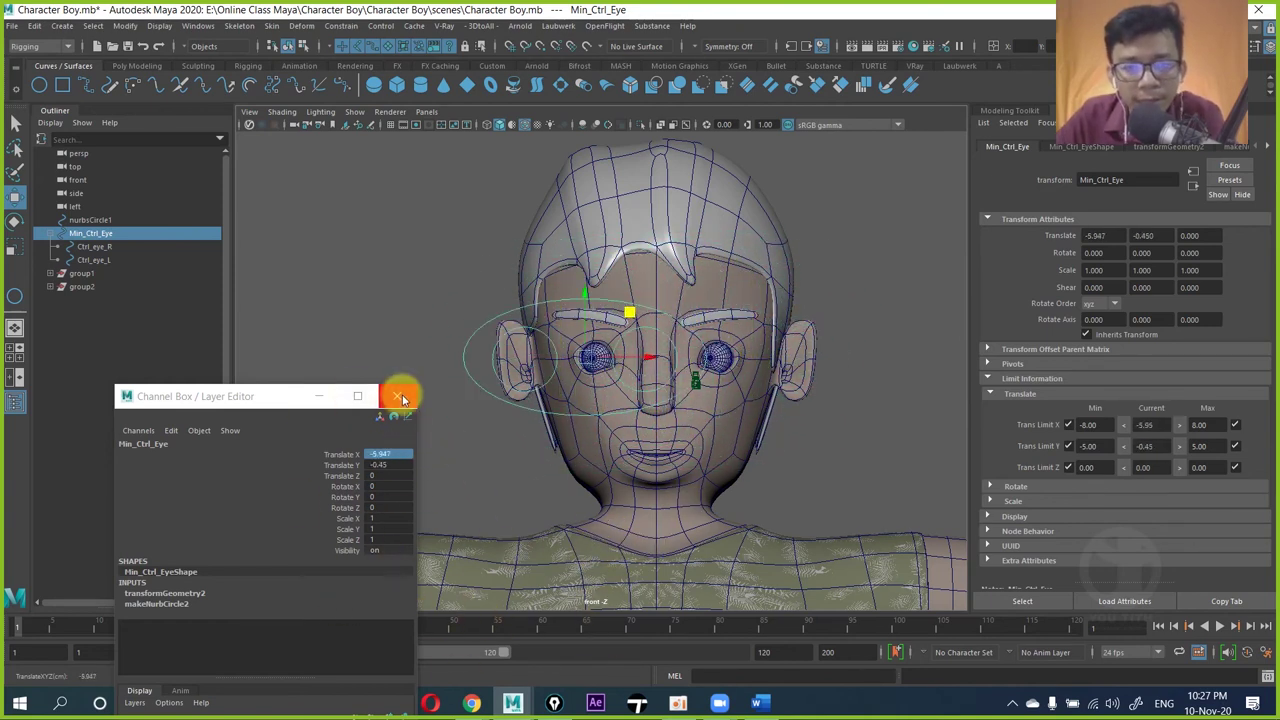
click(397, 396)
mouse_move(623, 337)
mouse_down()
mouse_move(613, 240)
mouse_move(571, 271)
mouse_up()
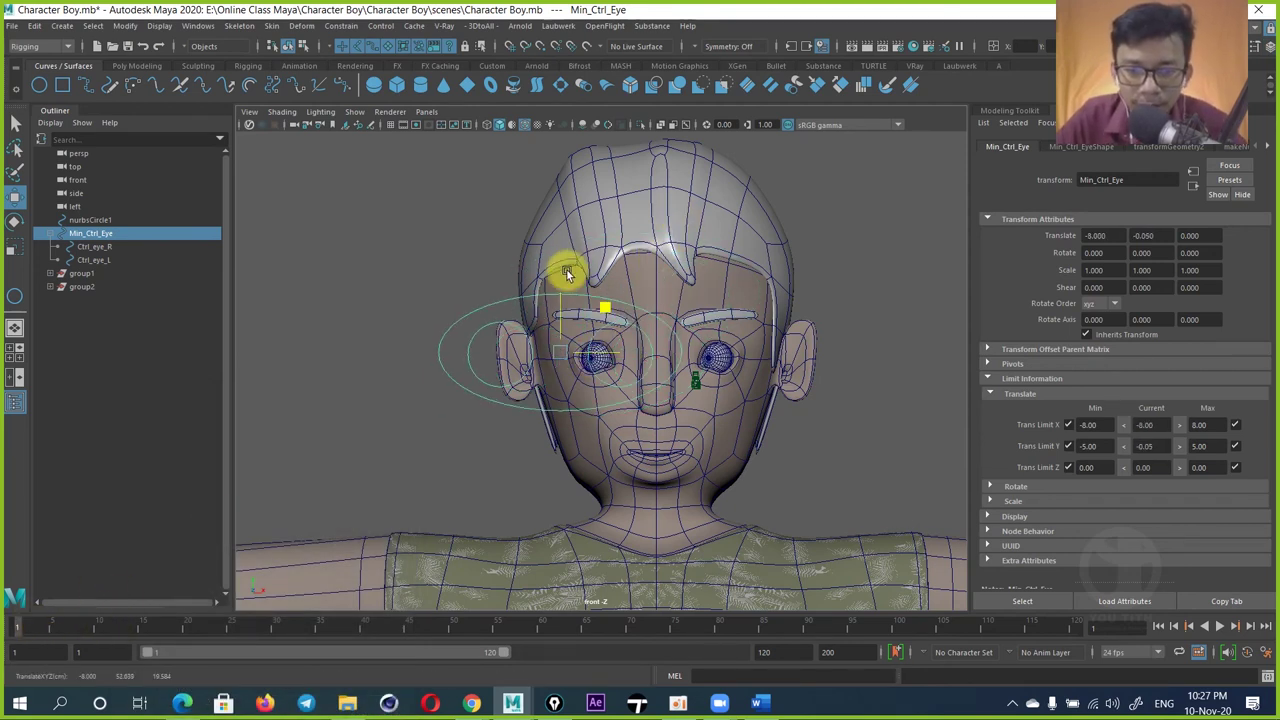
key(s)
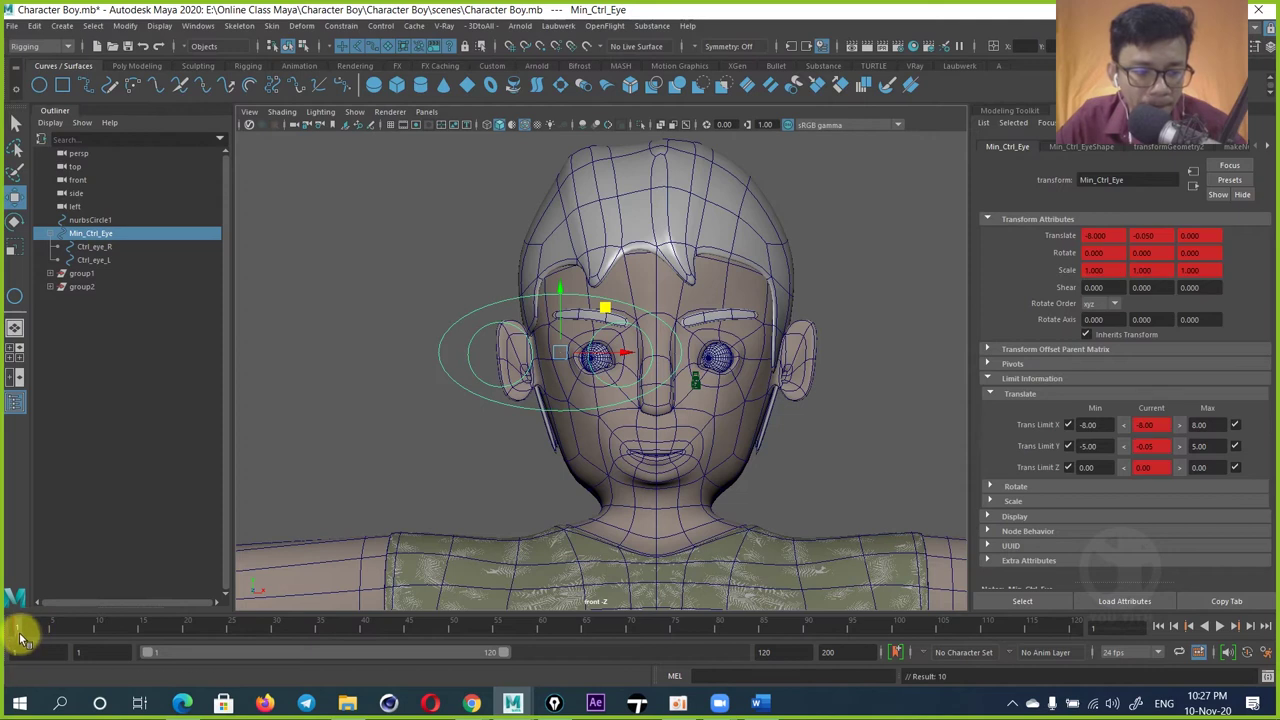
right_click(20, 627)
mouse_move(60, 427)
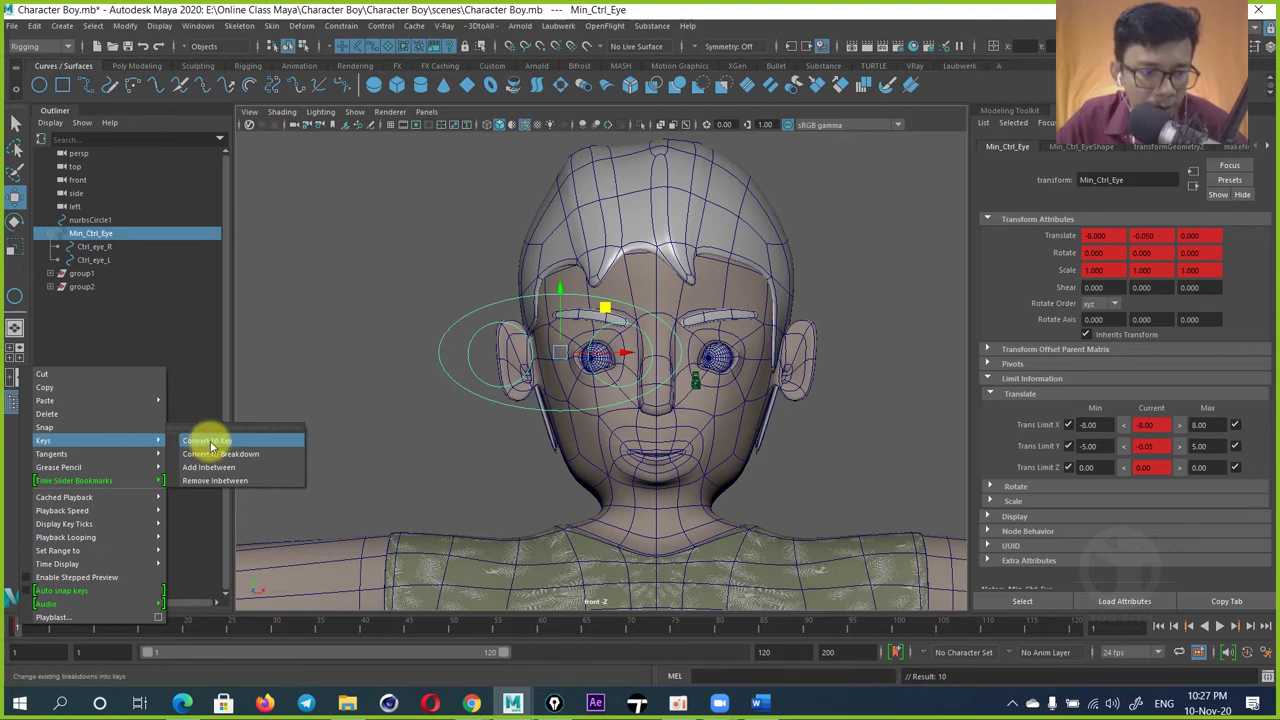
click(245, 630)
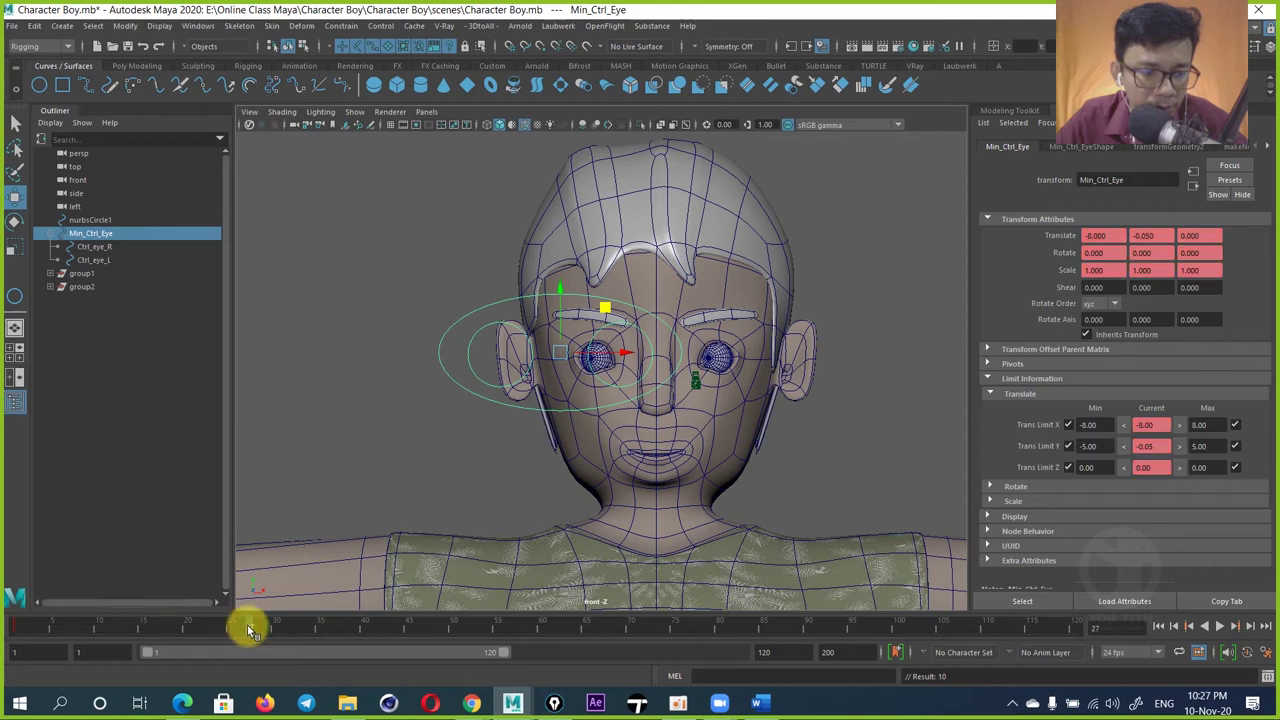
Step: Set the Time Slider preferences' frame rate to 30 fps
click(1264, 655)
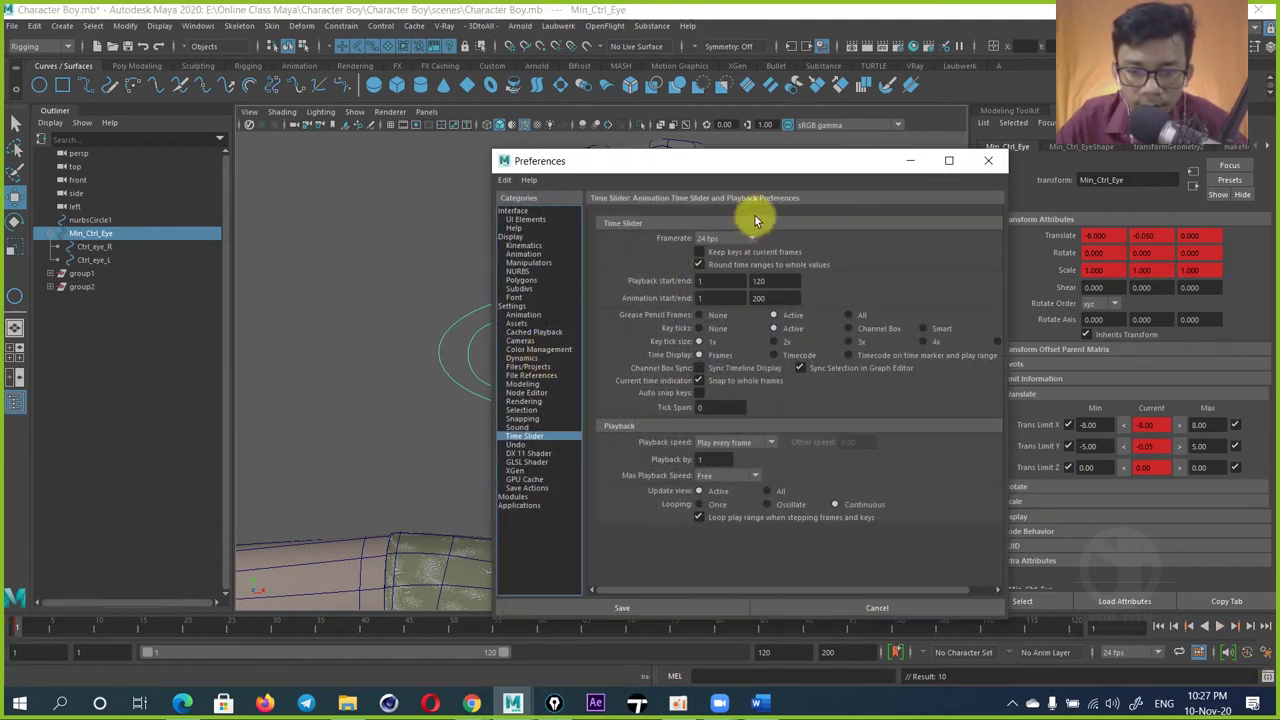
drag(809, 169, 796, 134)
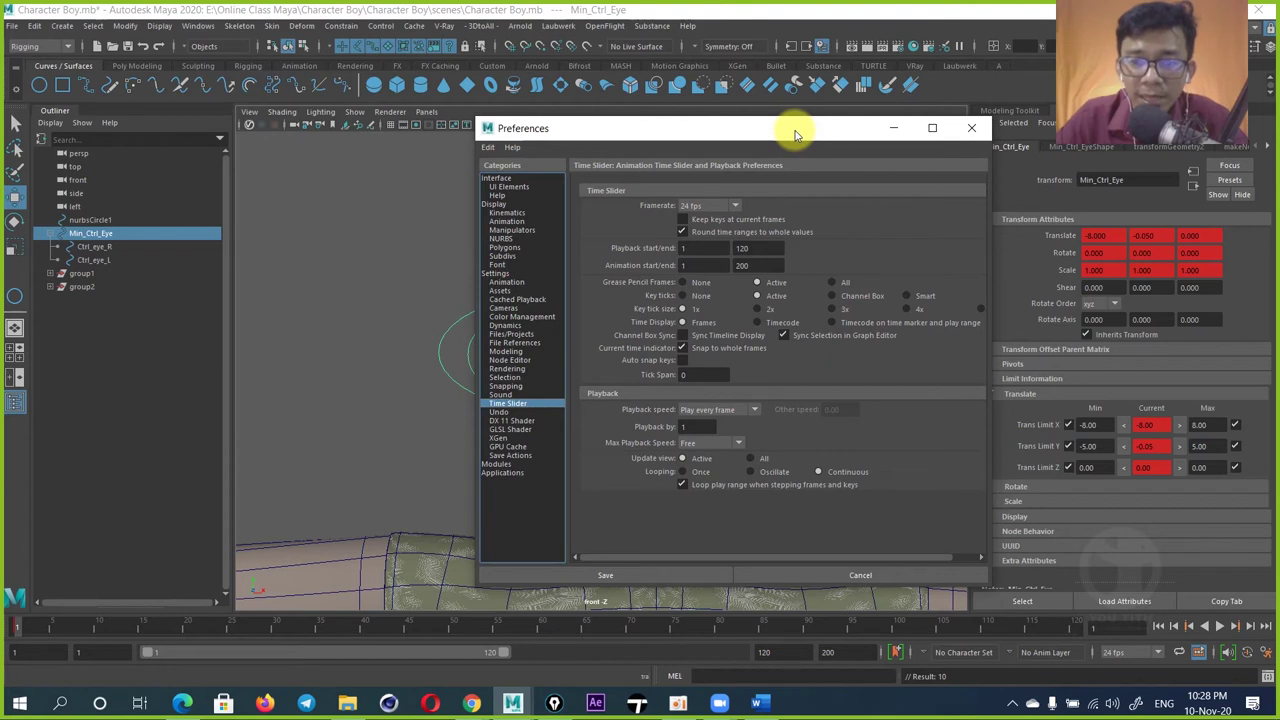
click(955, 130)
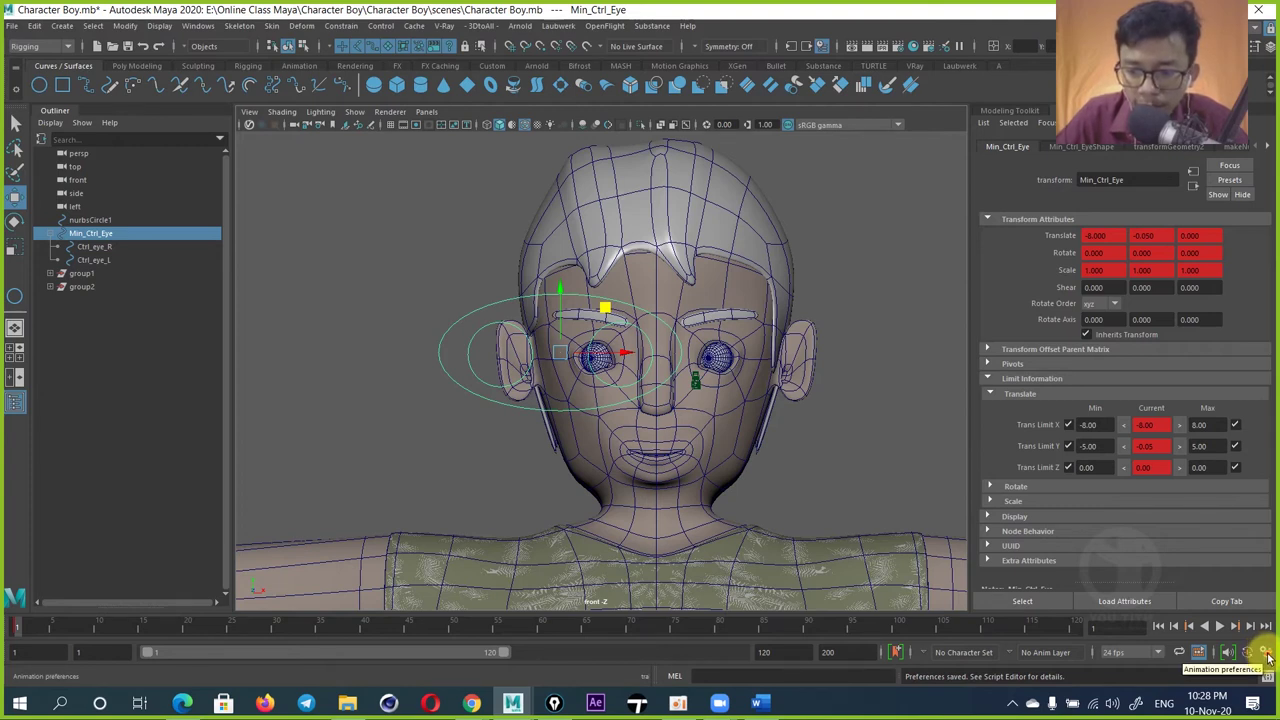
click(1268, 657)
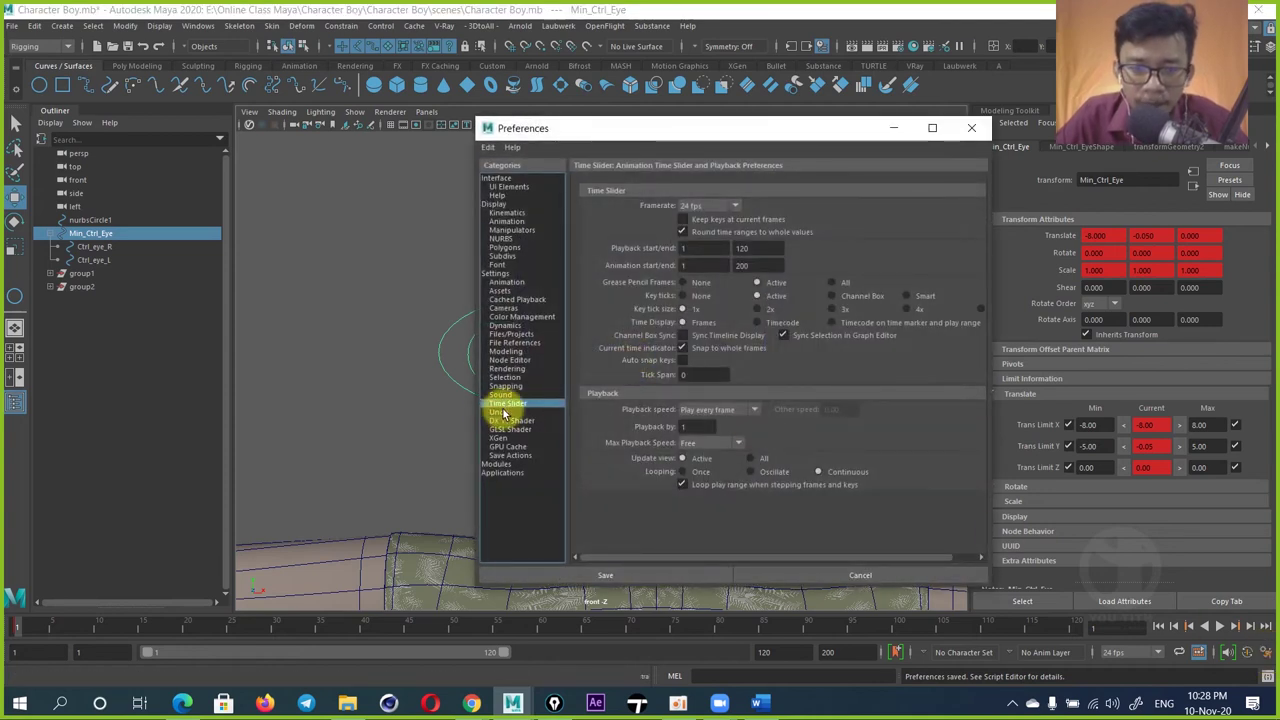
click(710, 205)
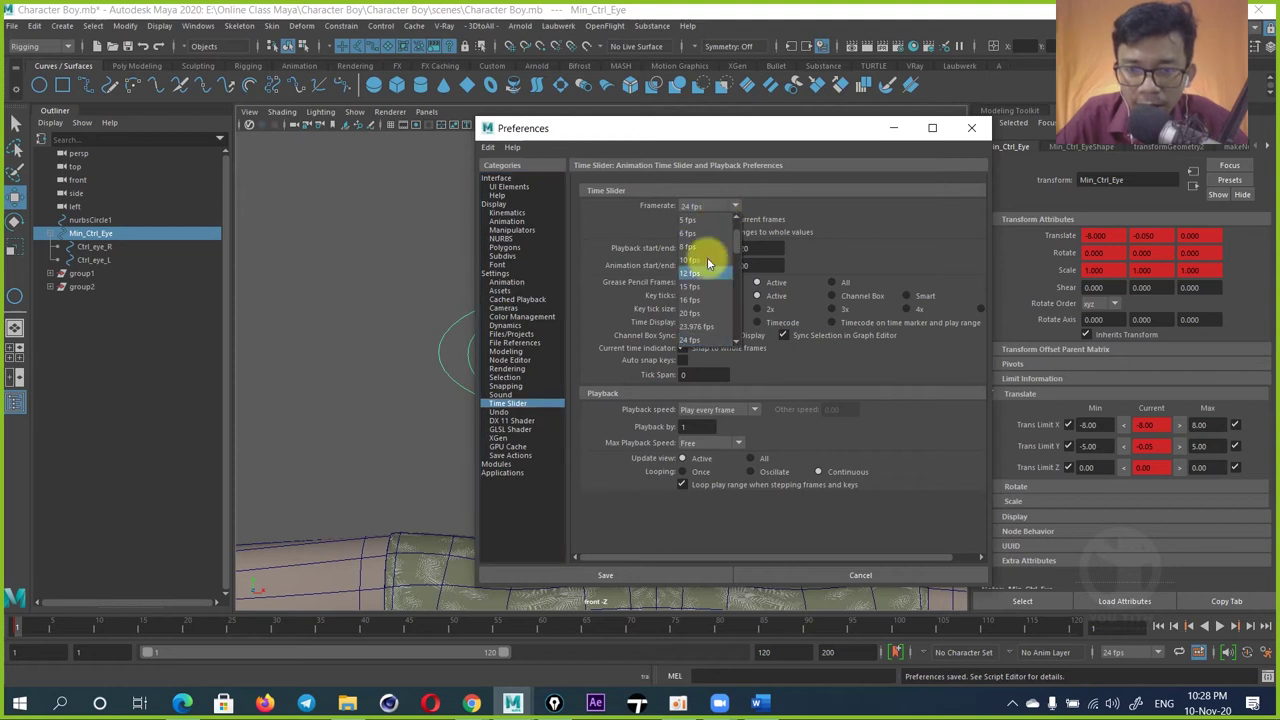
scroll(718, 280, down, 2)
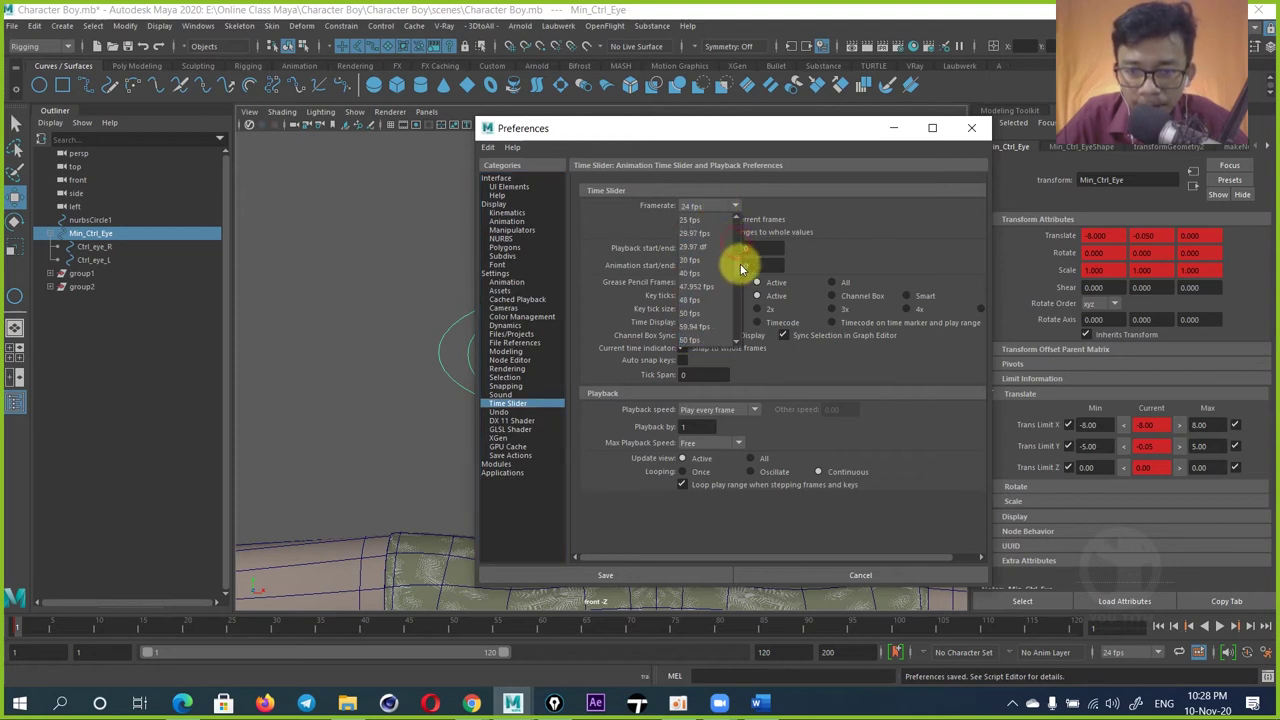
click(708, 327)
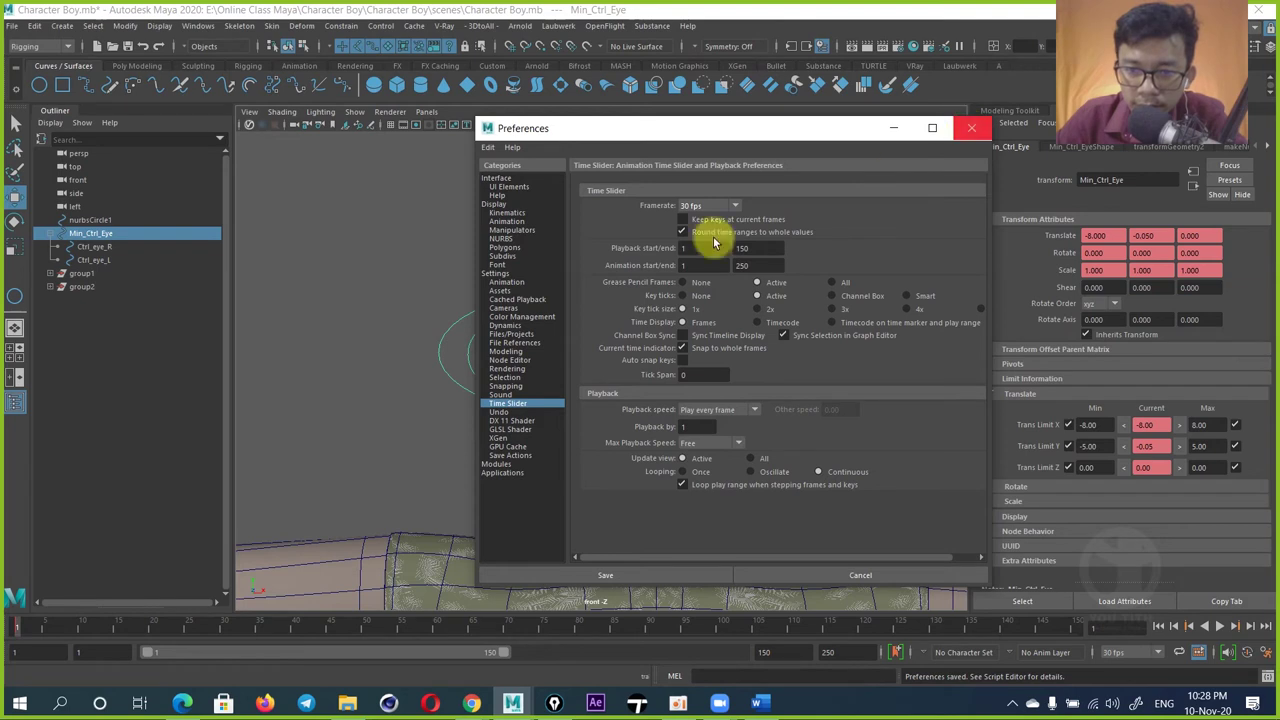
click(698, 205)
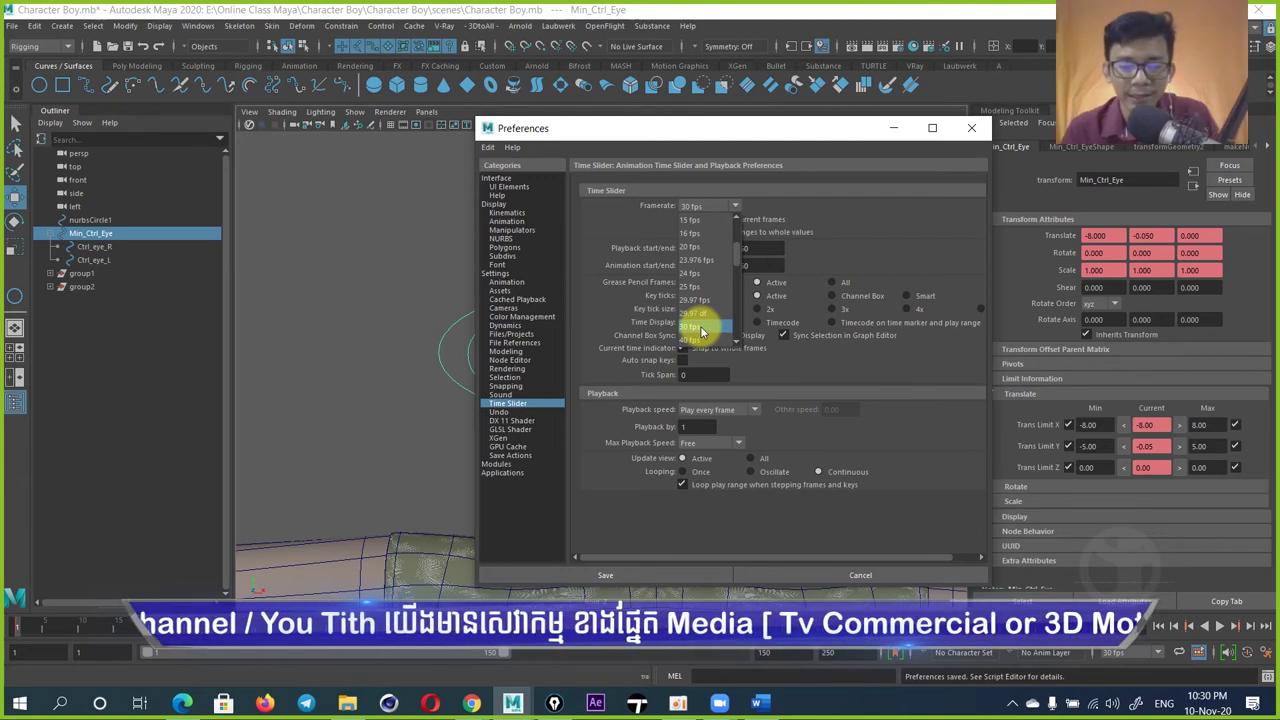
Step: Keep Playback speed at Play every frame and Max Playback Speed at Free
click(770, 221)
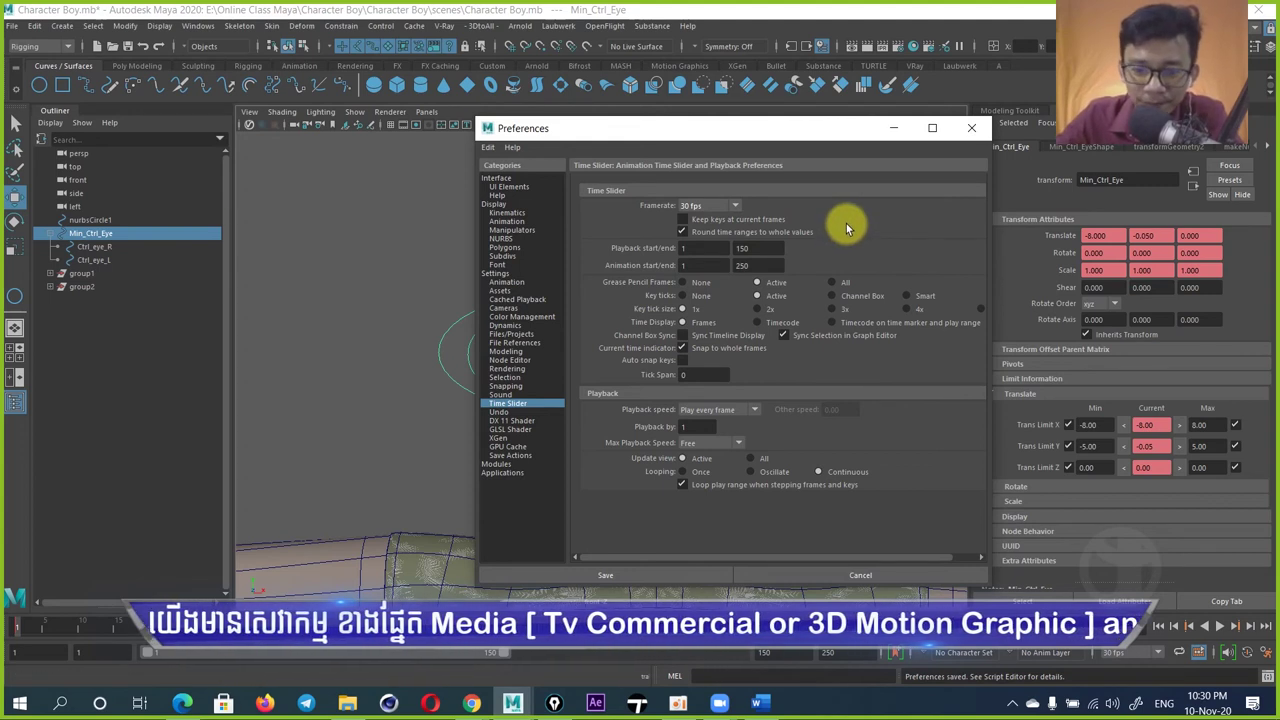
click(716, 410)
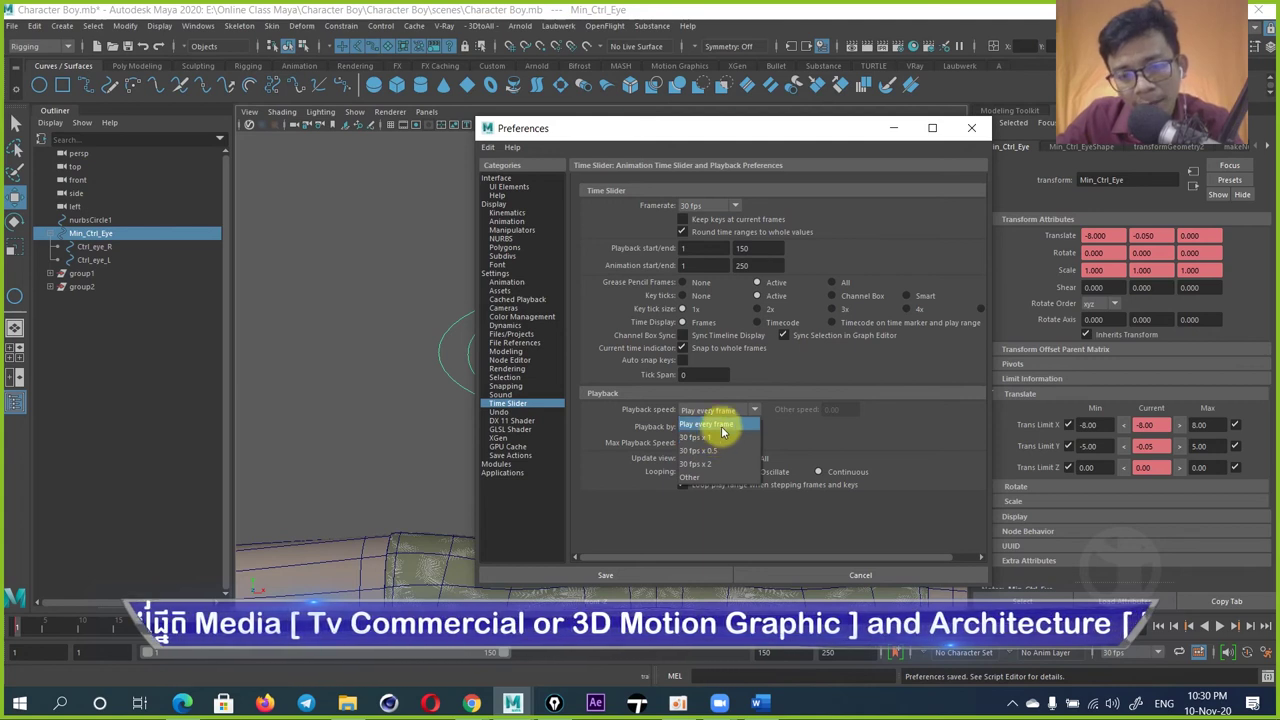
click(726, 427)
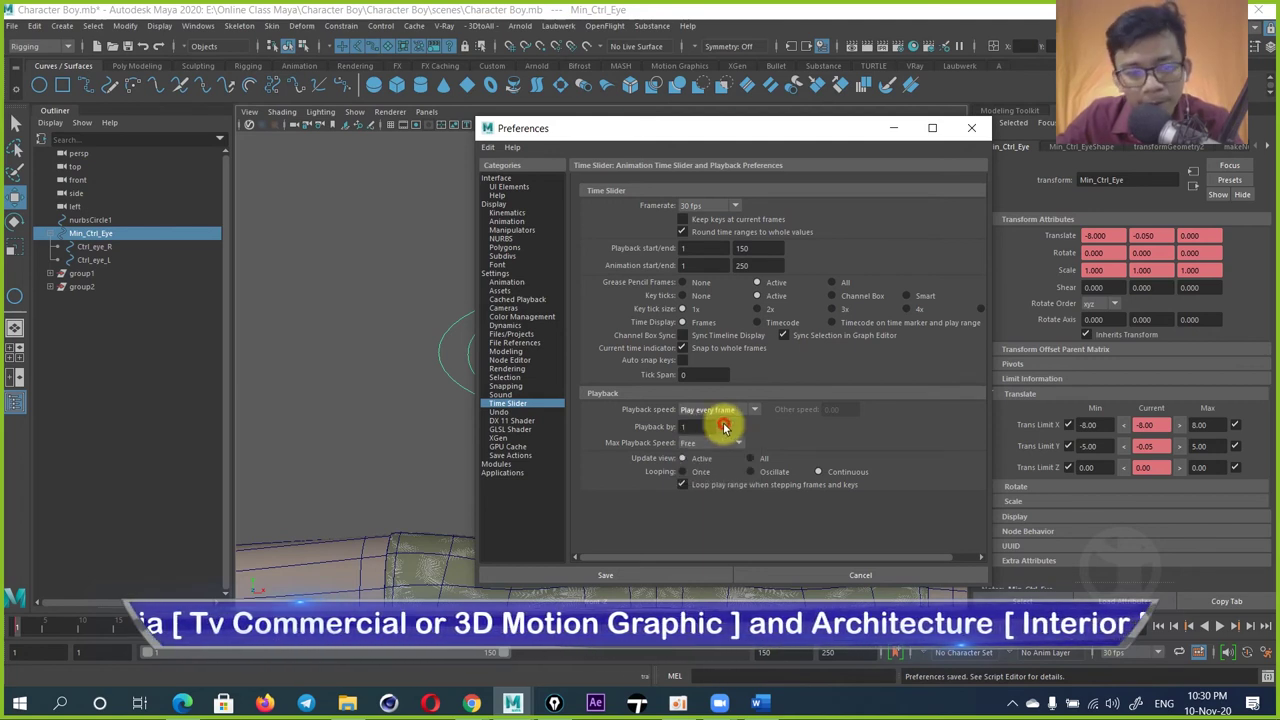
click(708, 443)
click(707, 455)
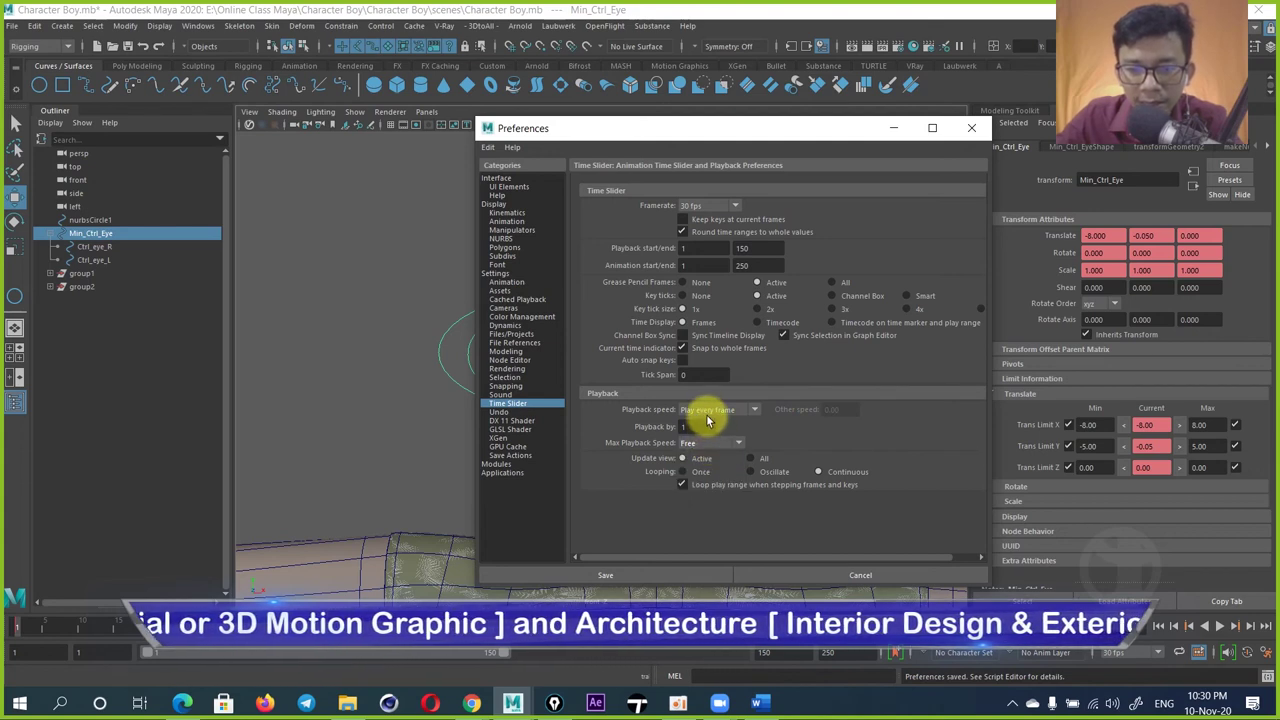
Step: Preview the eye animation, then move the playback end from 150 to frame 52
click(971, 128)
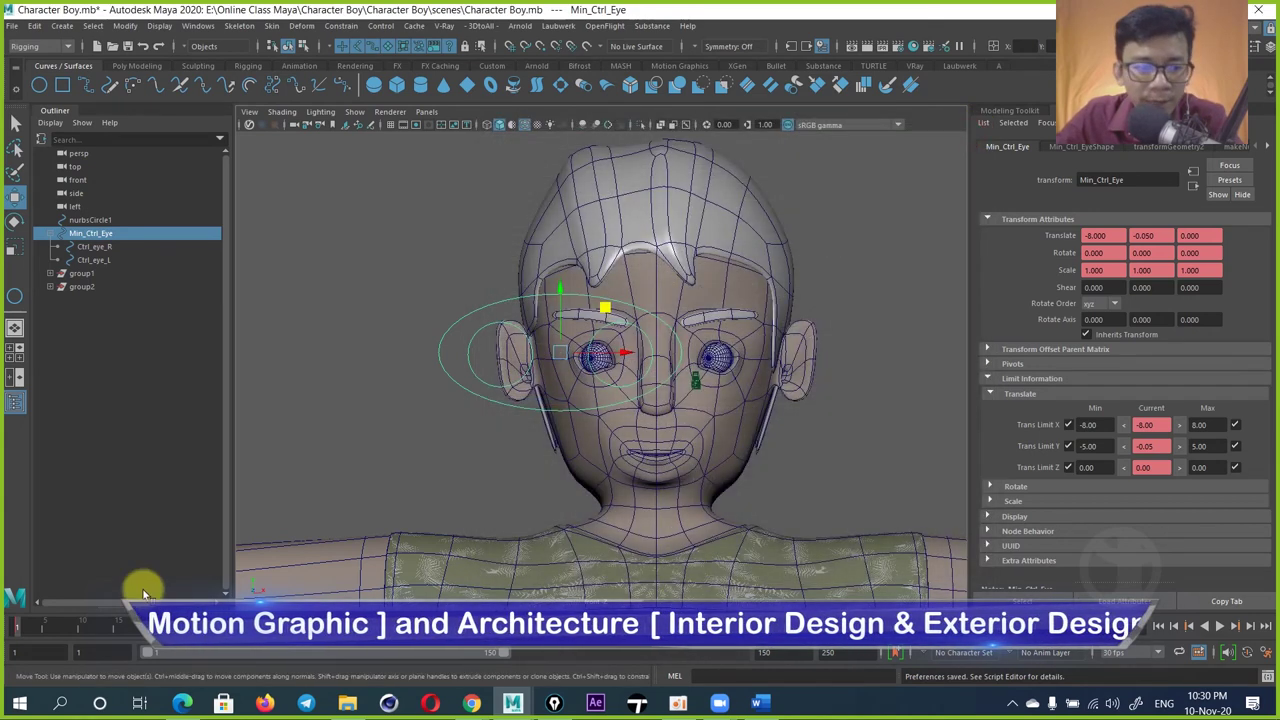
key(alt+v)
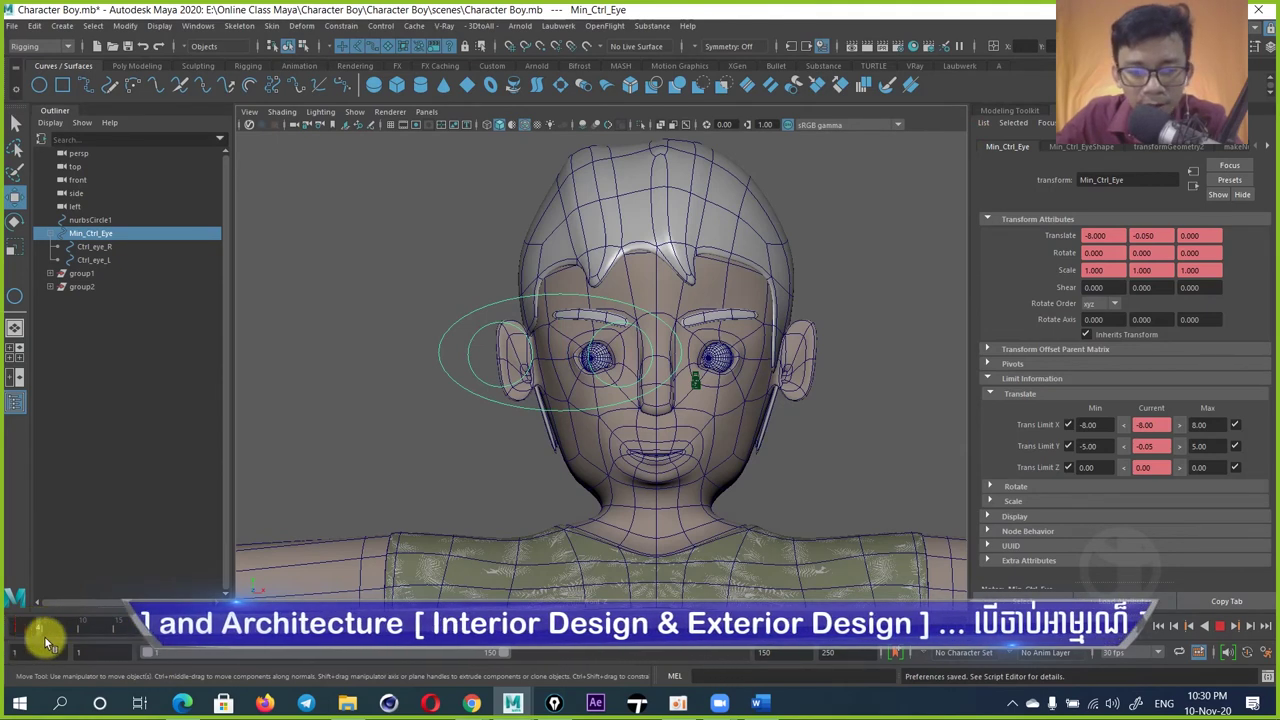
key(Escape)
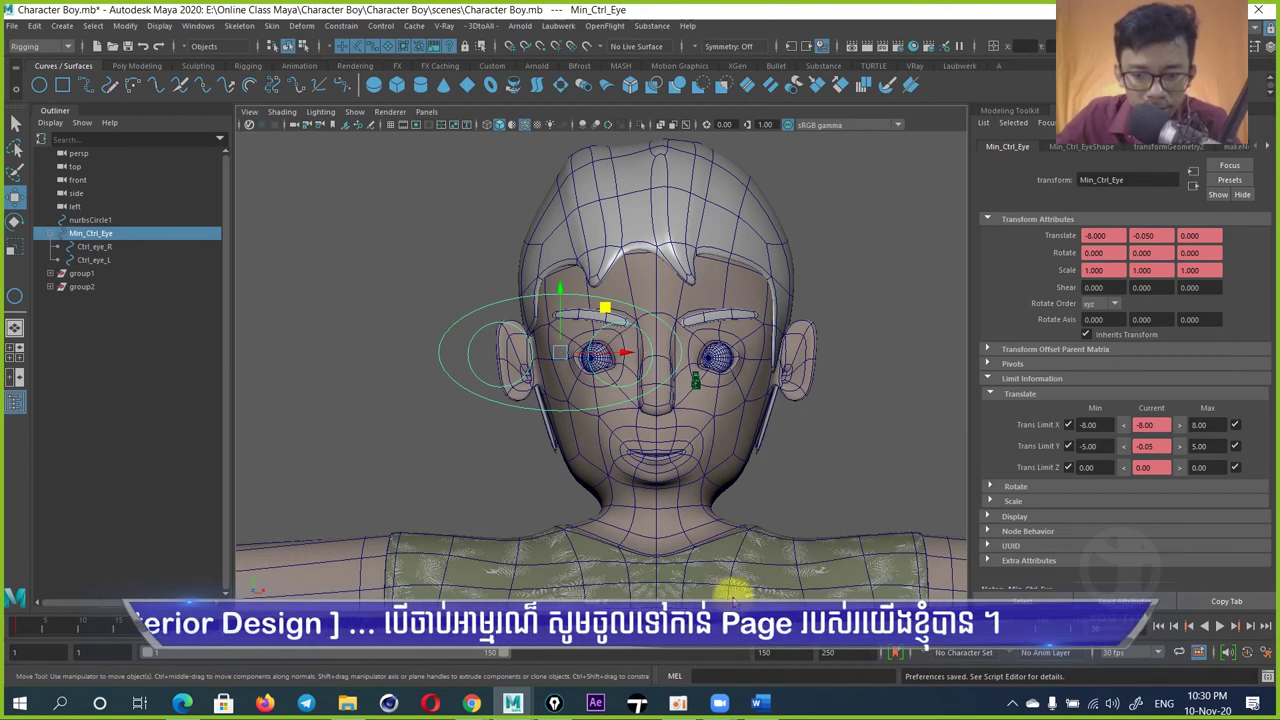
drag(520, 660, 266, 686)
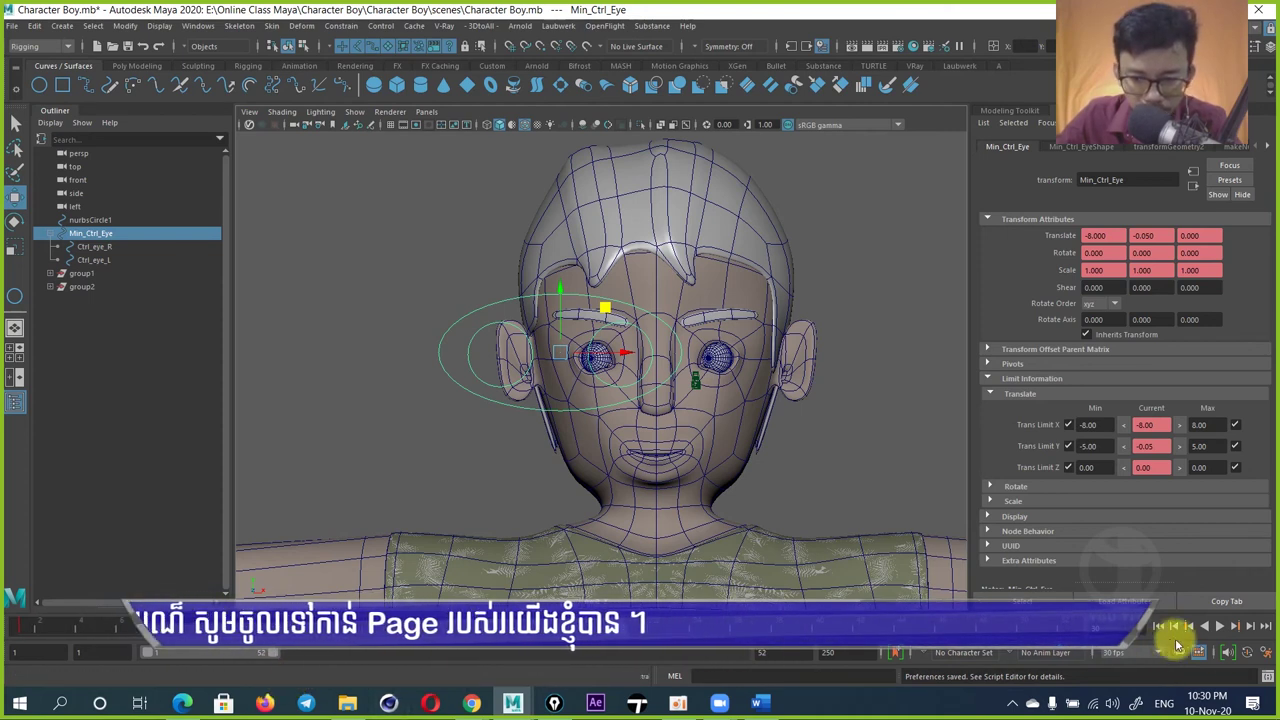
Step: Confirm the Time Slider frame rate stays at 30 fps and preview the animation
click(1246, 653)
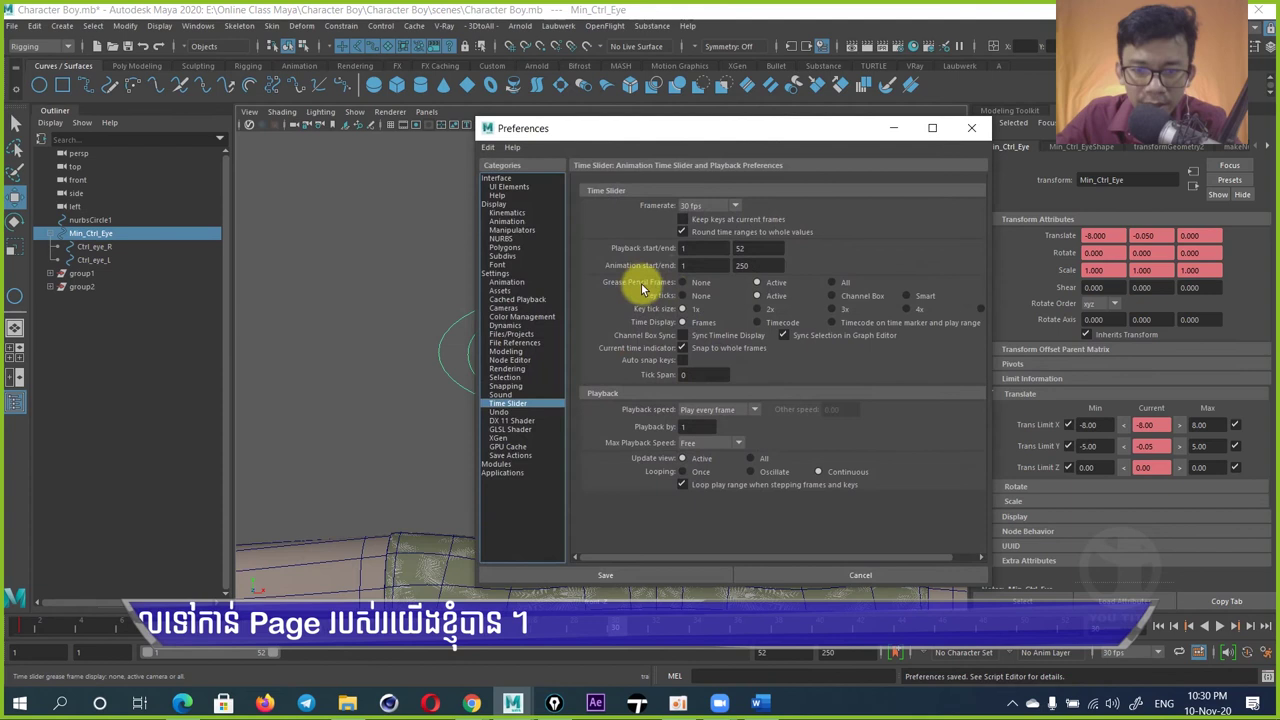
click(701, 212)
click(700, 210)
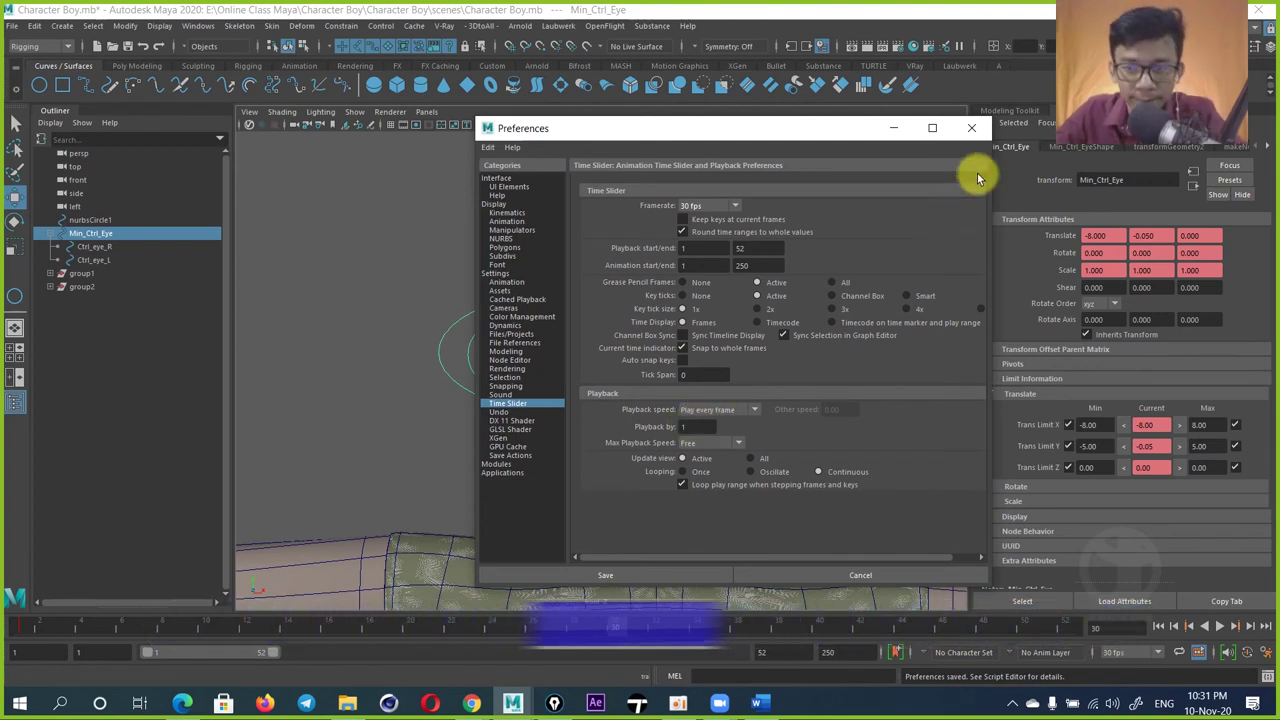
drag(801, 138, 1037, 60)
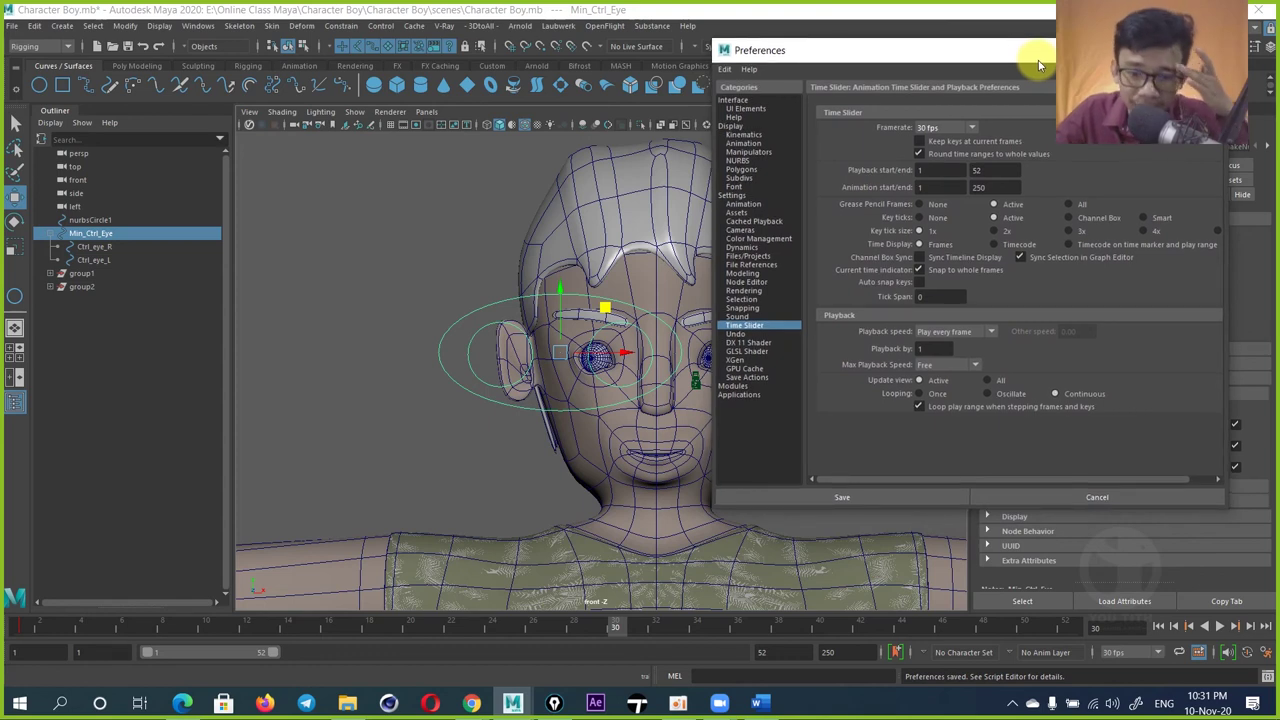
click(611, 630)
key(alt+v)
click(611, 631)
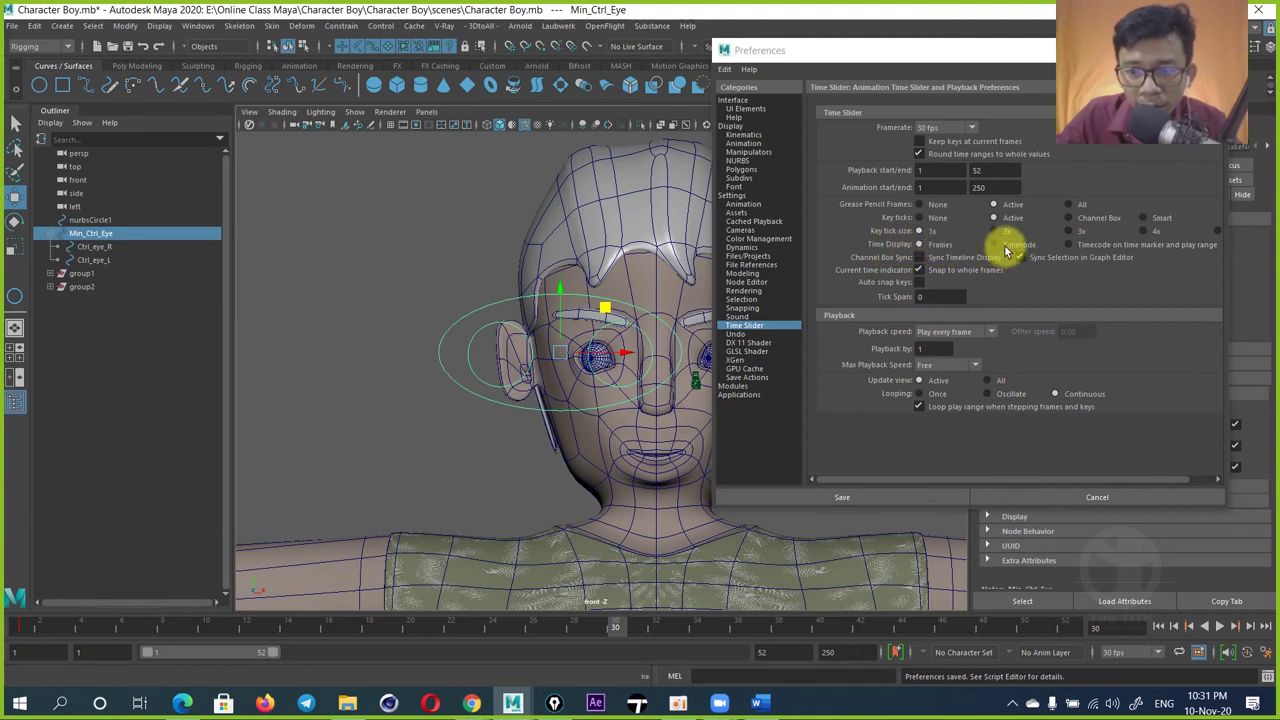
Step: Show timecode on the time marker and play range, enable looping, then play back
click(1005, 250)
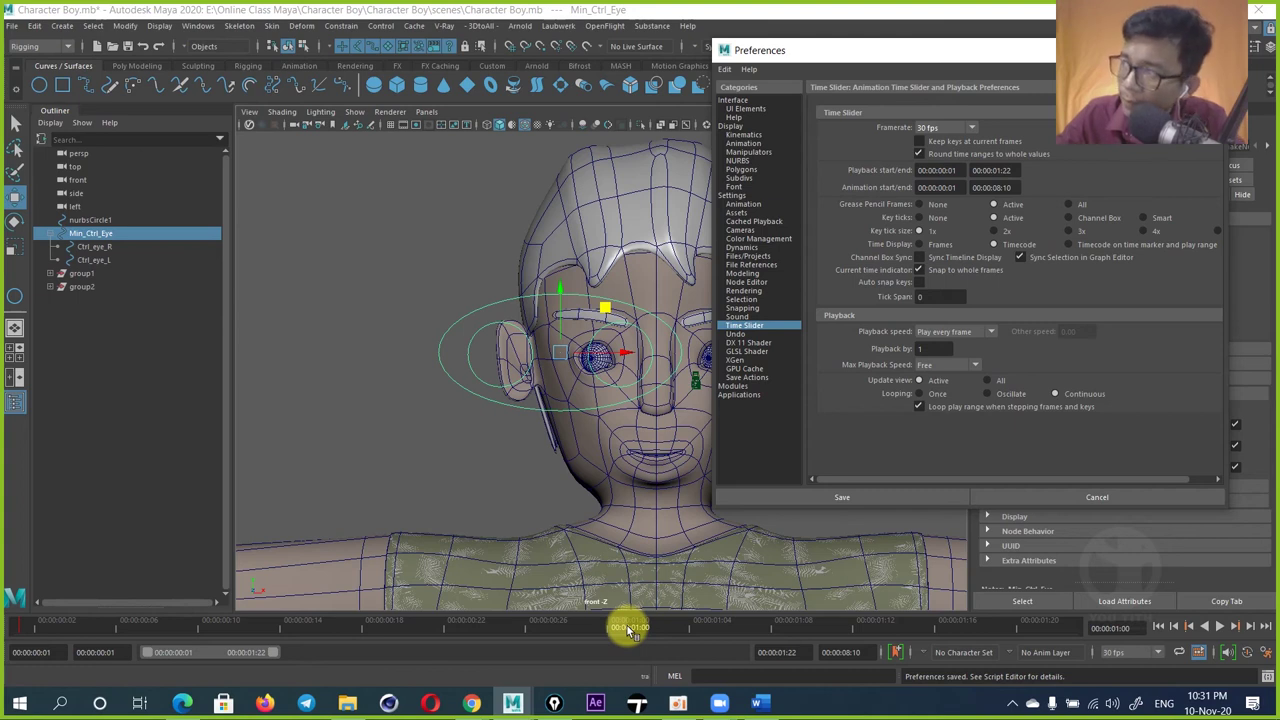
click(920, 244)
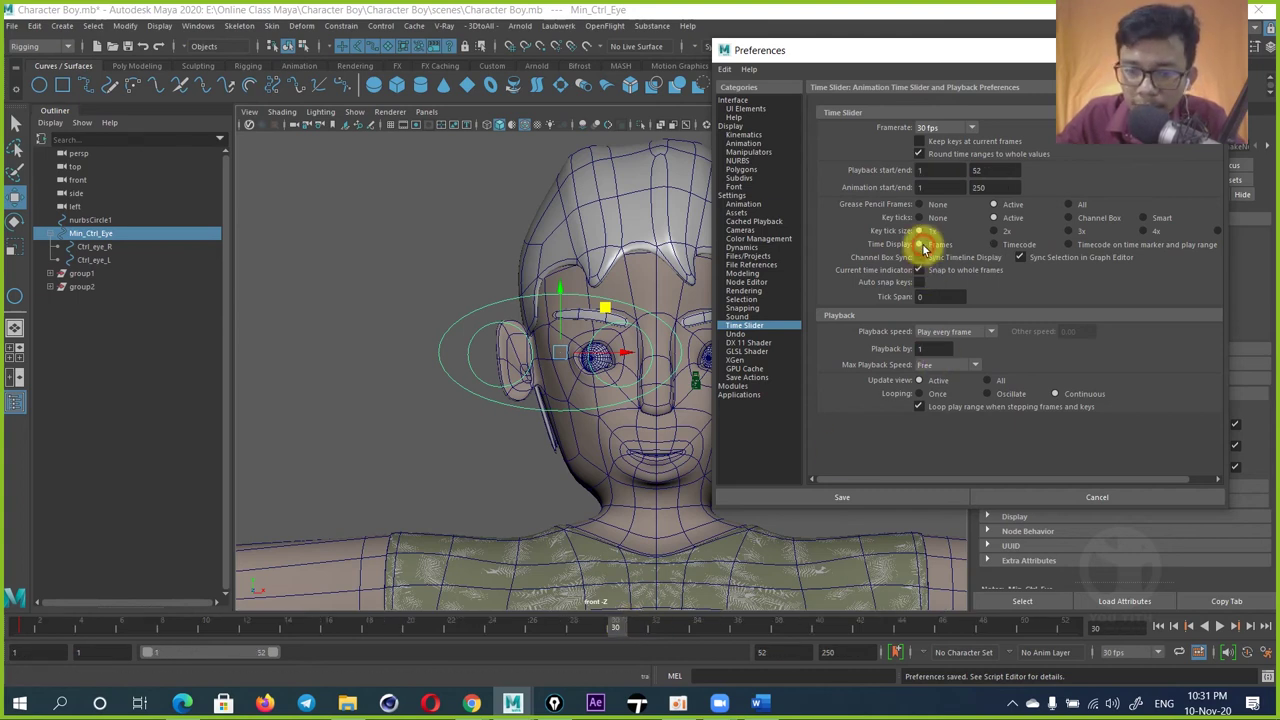
click(1076, 245)
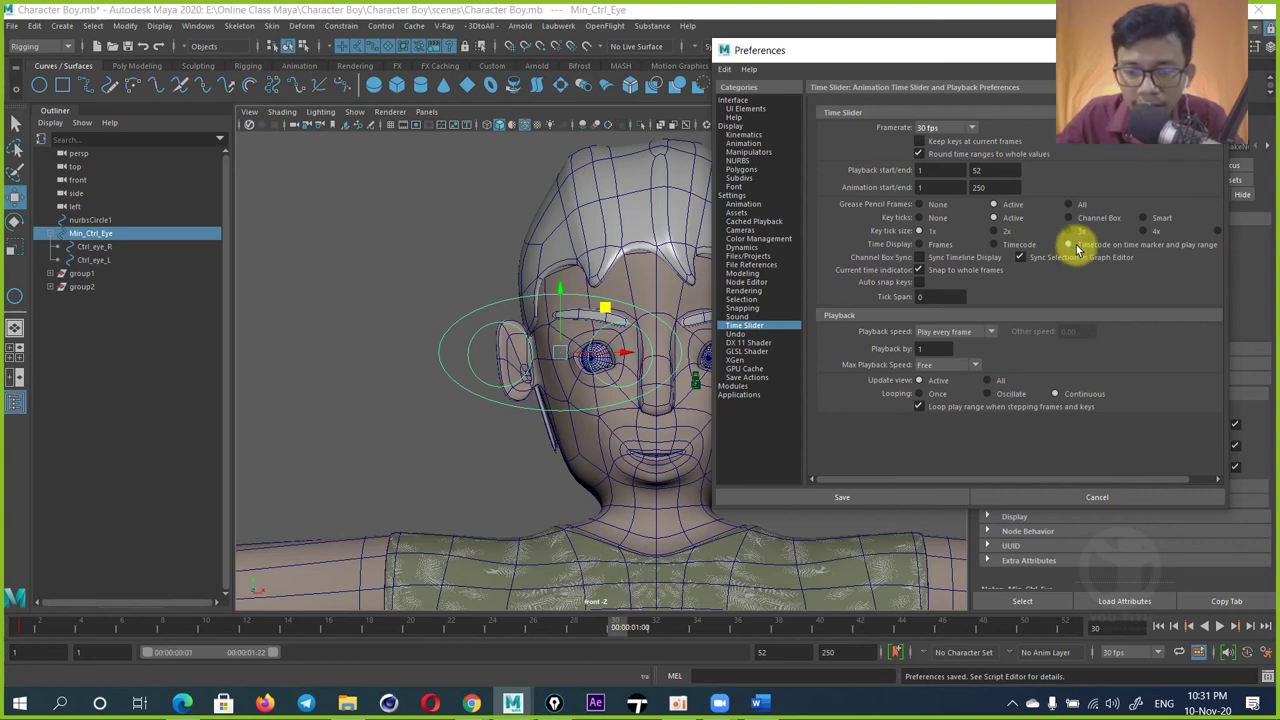
click(645, 630)
key(alt+v)
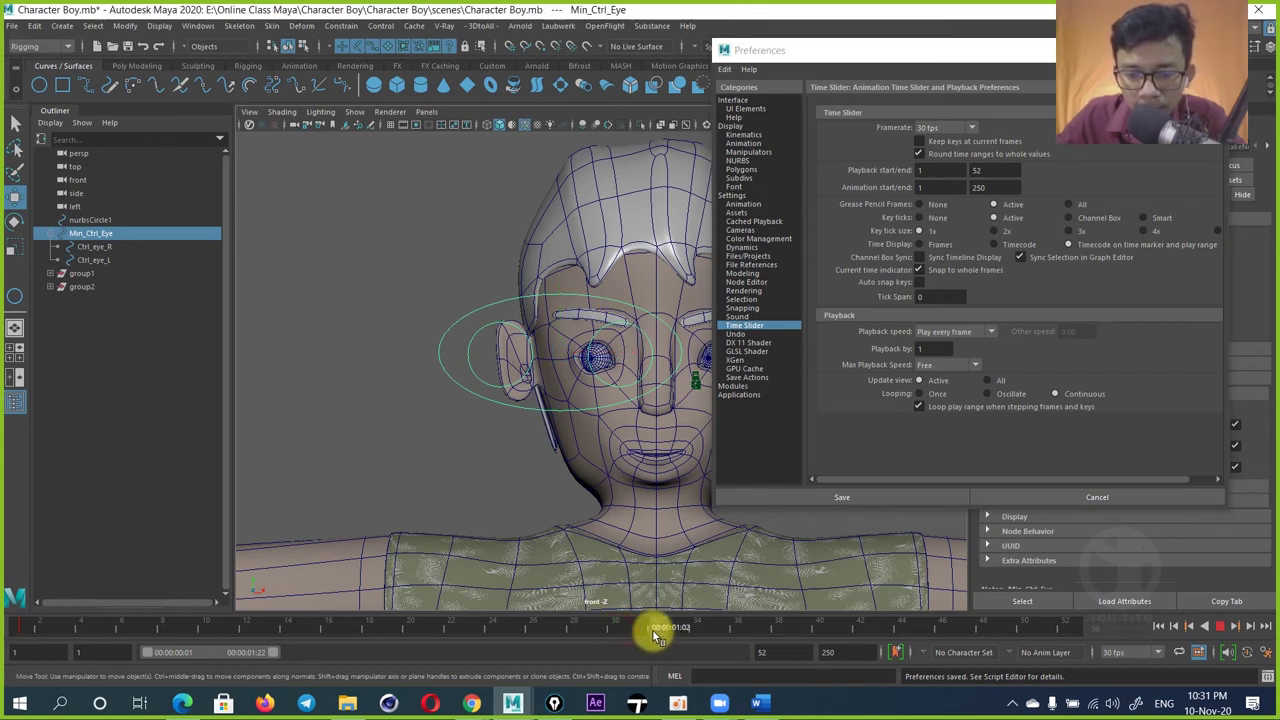
click(611, 638)
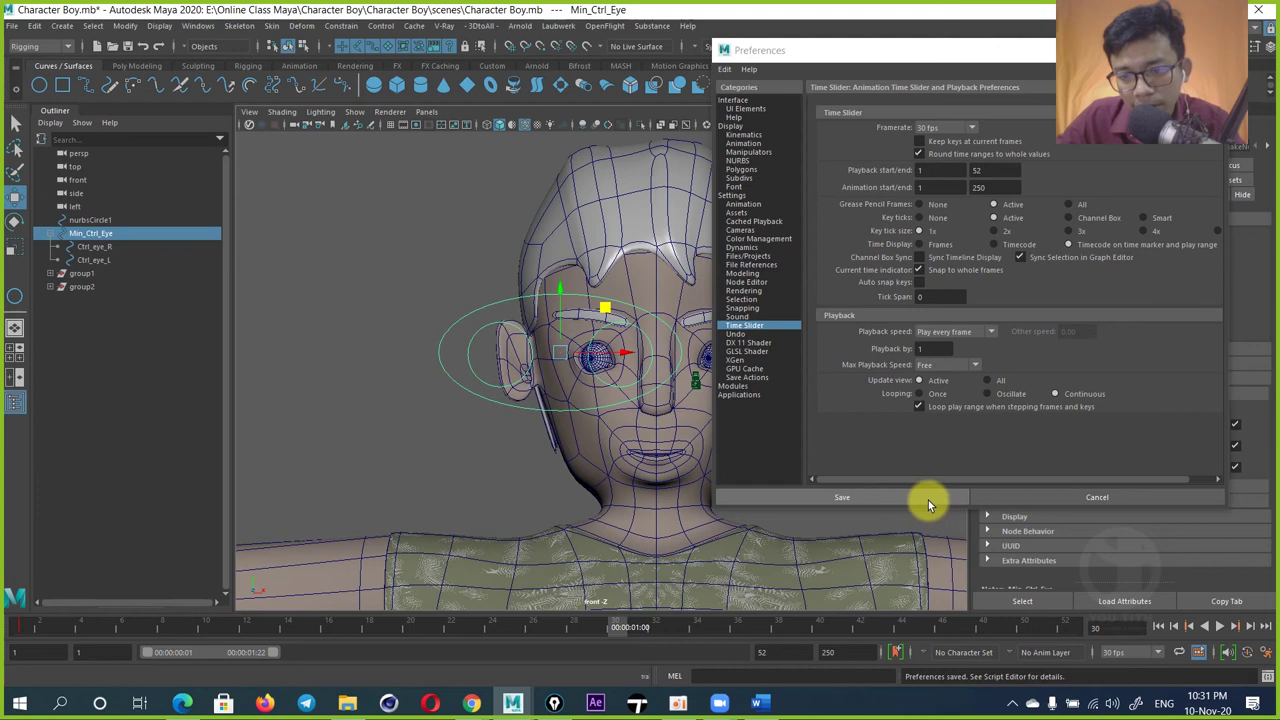
click(919, 406)
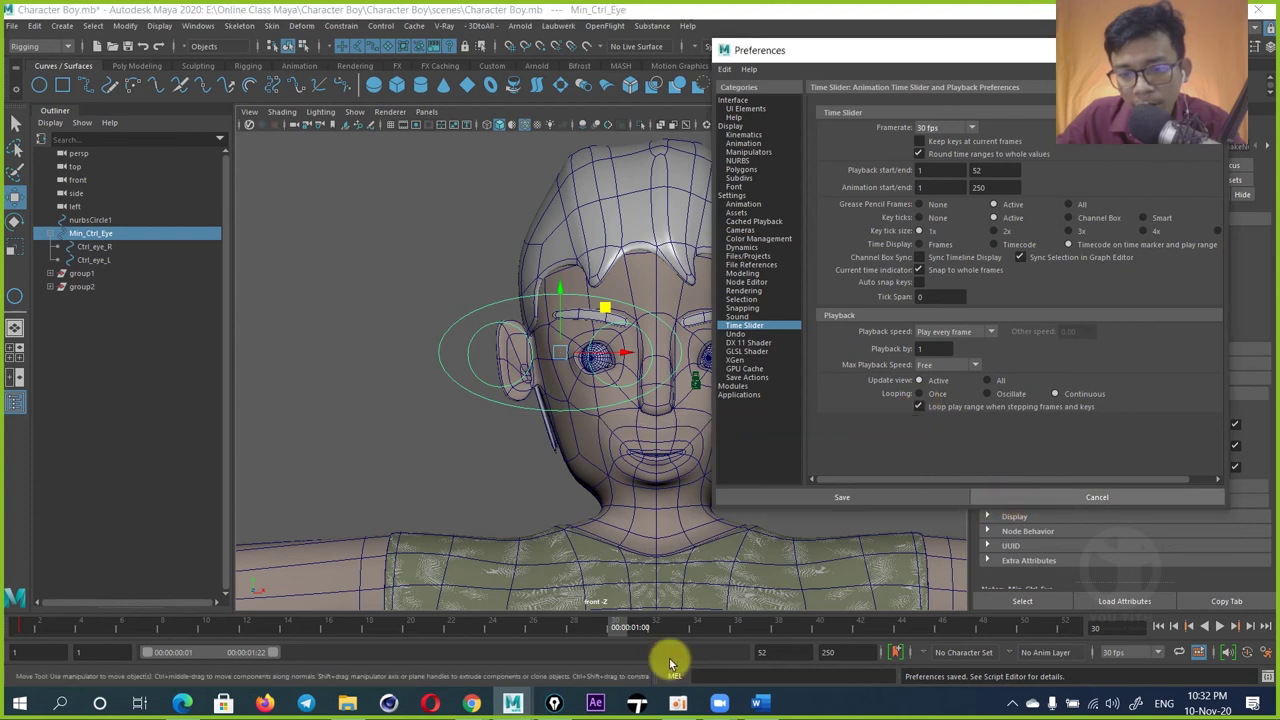
key(alt+v)
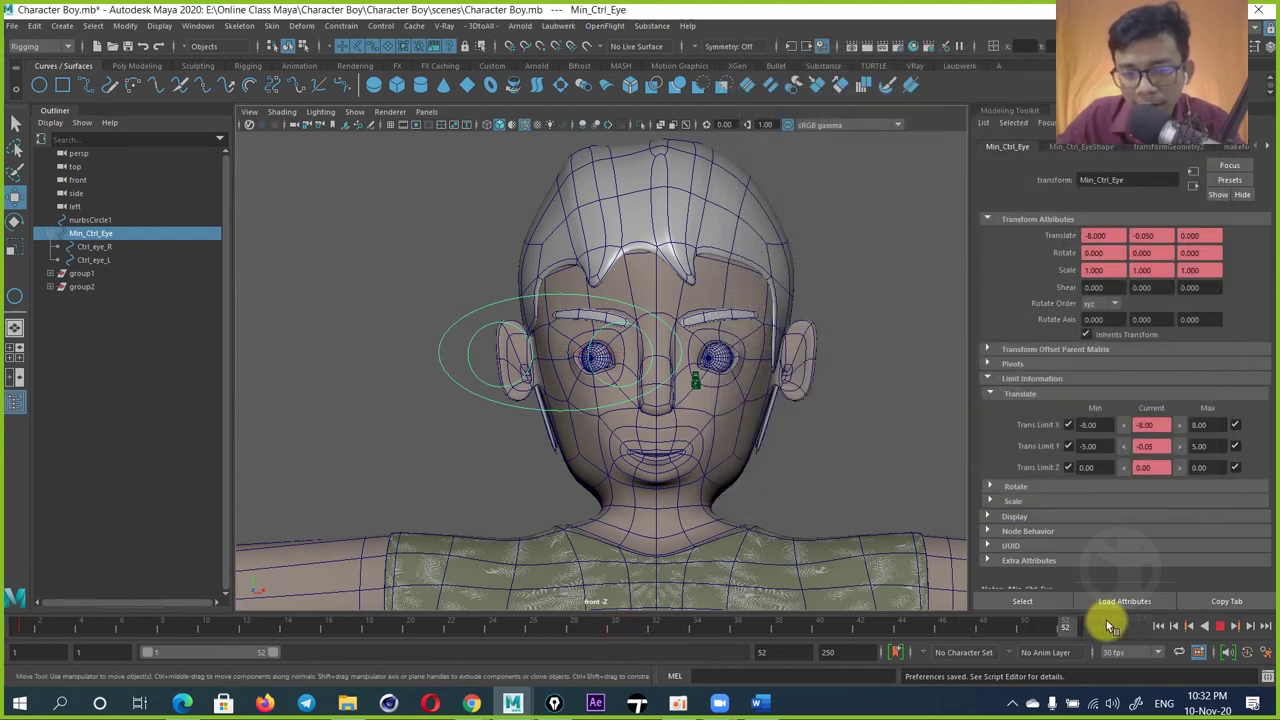
Step: Key Min_Ctrl_Eye at the face's right side at frame 28, then replay from frame 1
click(600, 634)
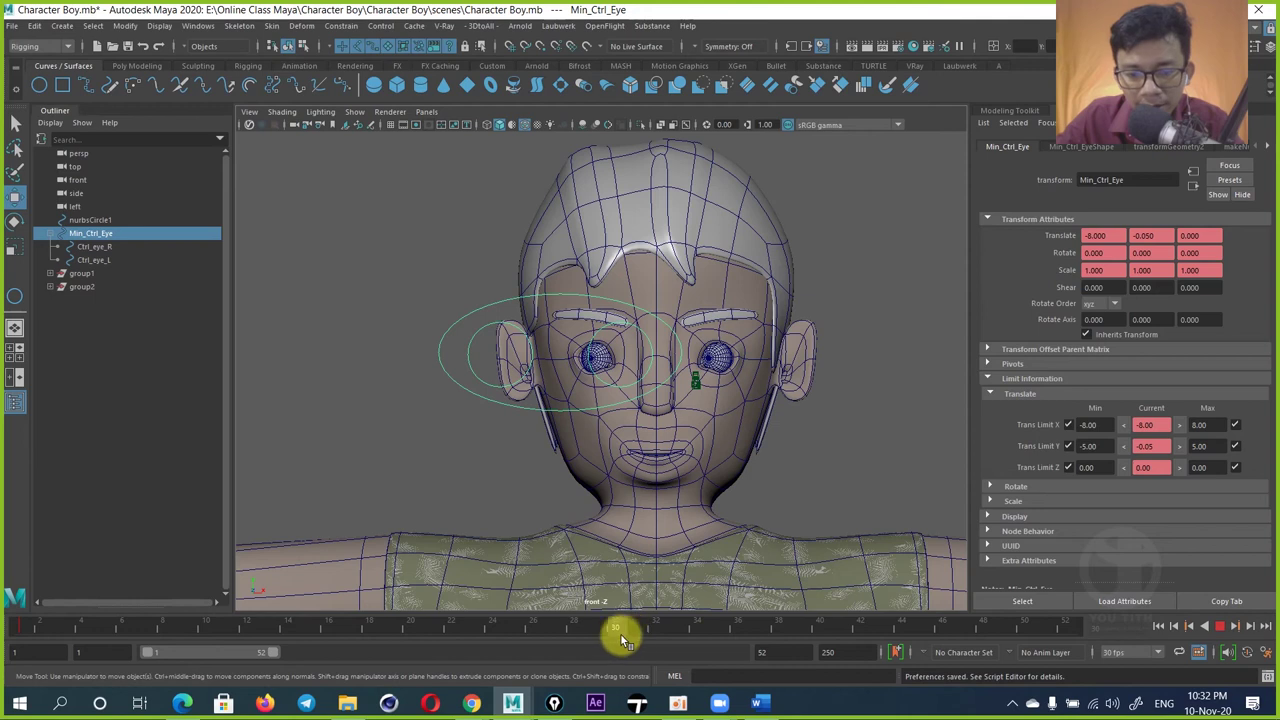
drag(606, 299, 809, 287)
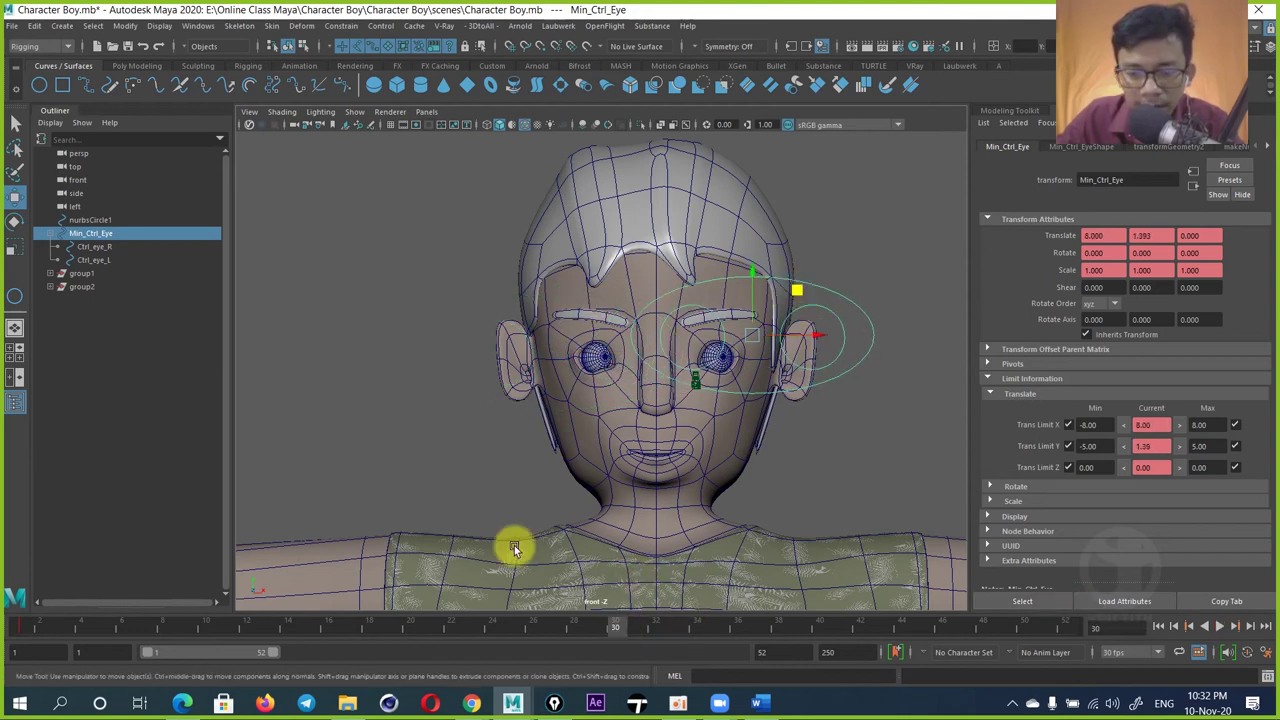
key(s)
mouse_move(640, 614)
mouse_down()
mouse_move(495, 627)
mouse_move(14, 620)
mouse_up()
click(1218, 626)
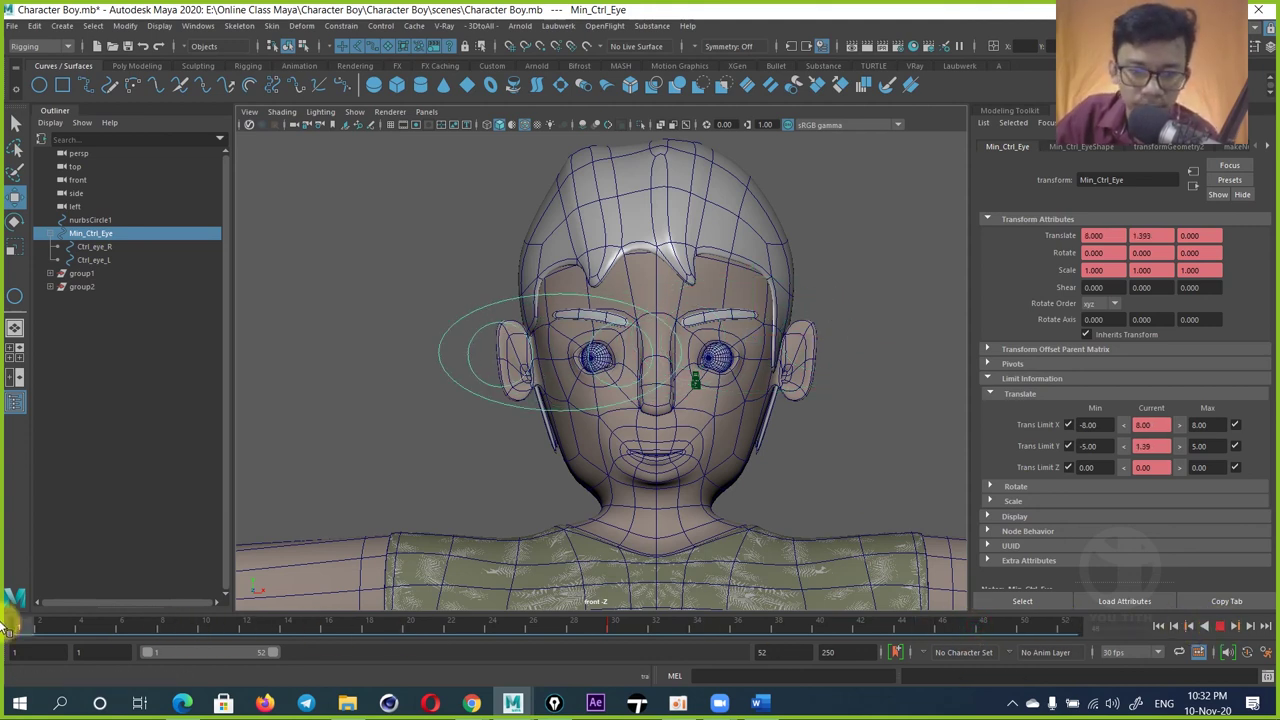
Step: At frame 14, key Min_Ctrl_Eye up on the forehead and scrub frames 10–29
click(292, 620)
drag(627, 358, 694, 232)
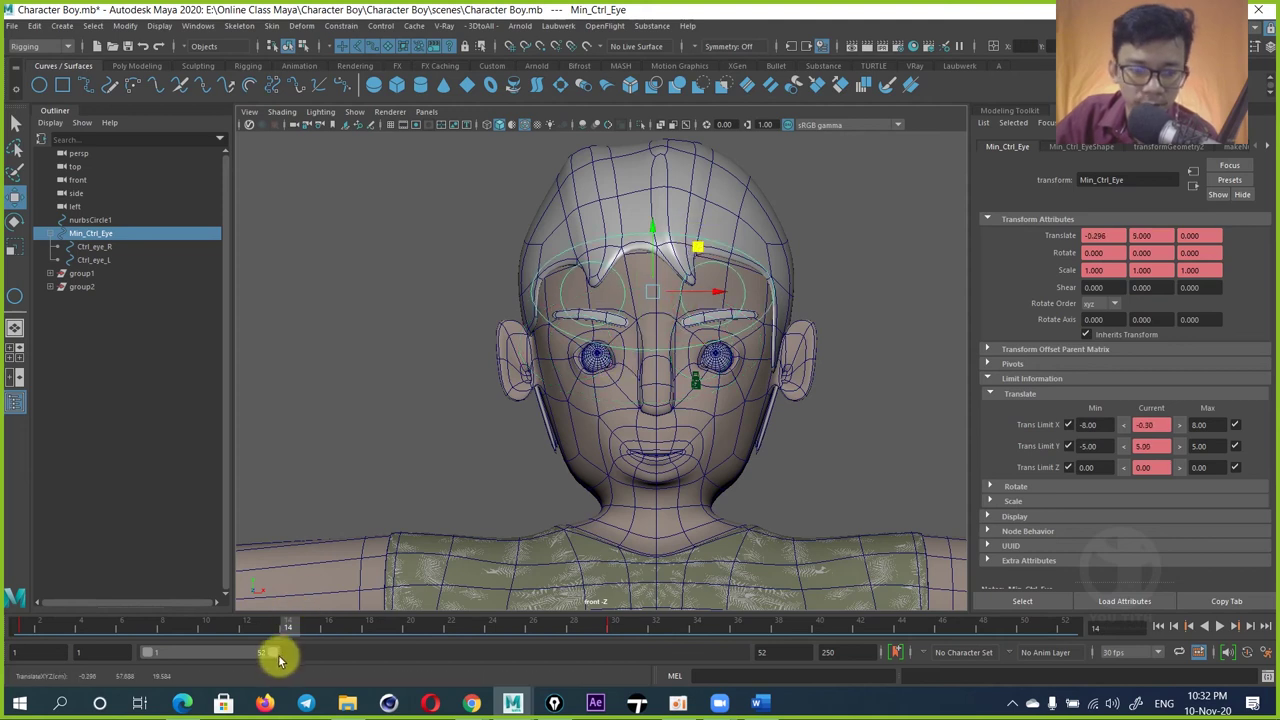
key(s)
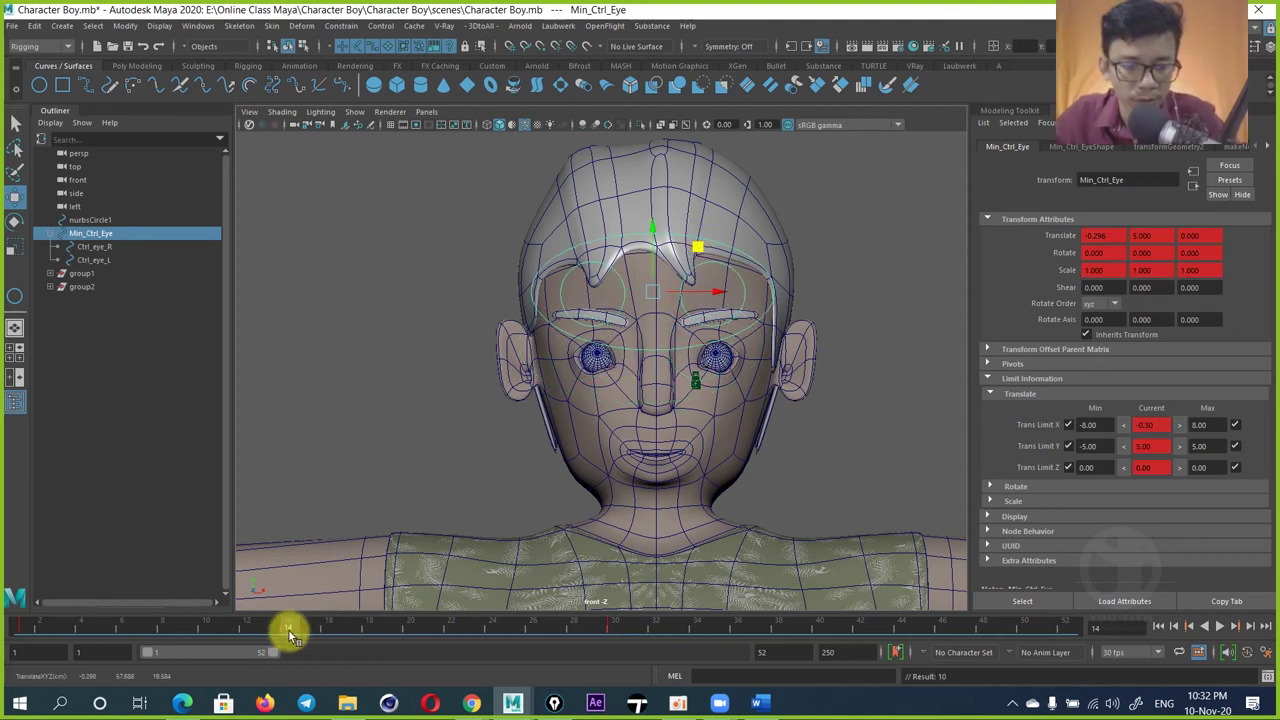
click(157, 621)
key(alt+v)
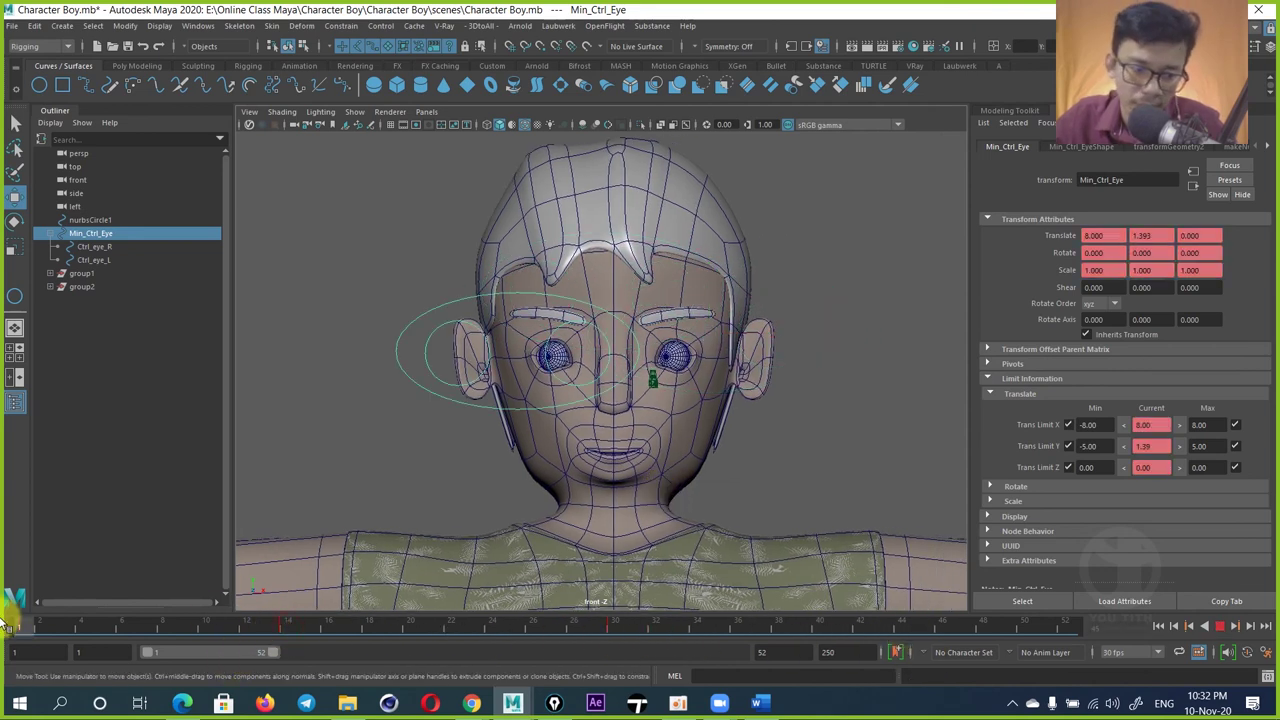
click(222, 623)
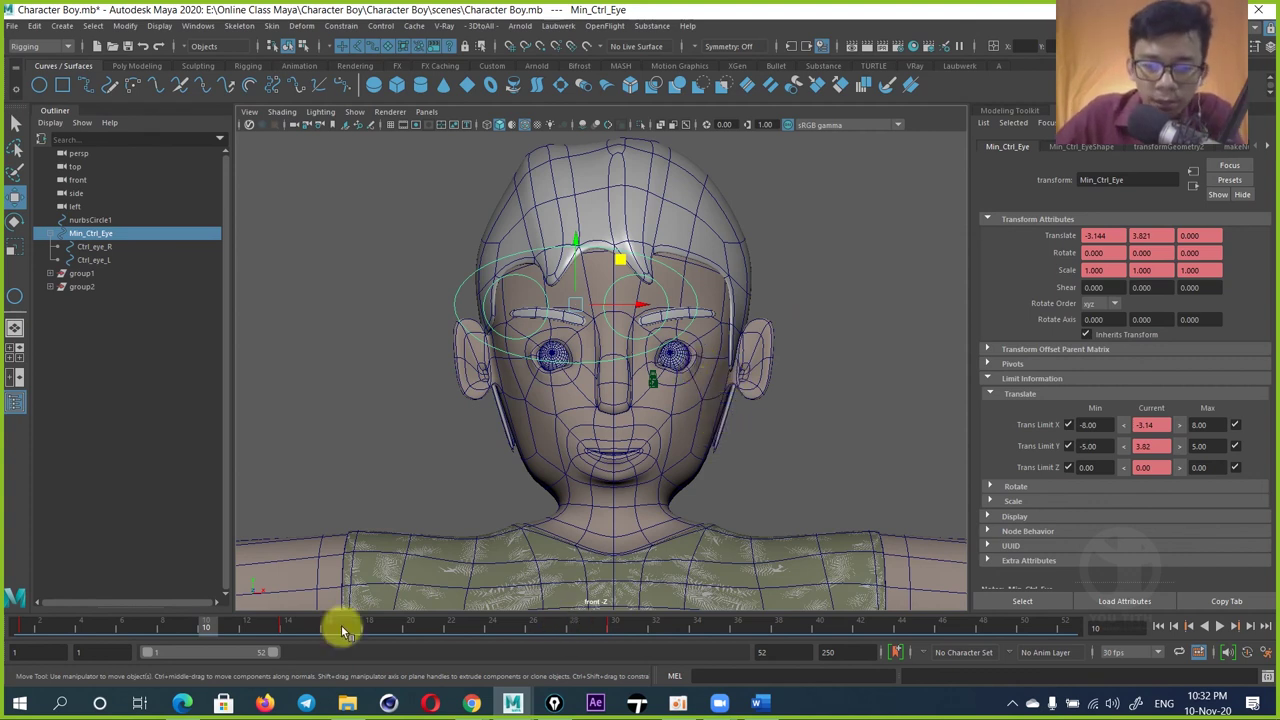
mouse_move(200, 630)
mouse_down()
mouse_move(38, 626)
mouse_move(595, 629)
mouse_up()
click(760, 705)
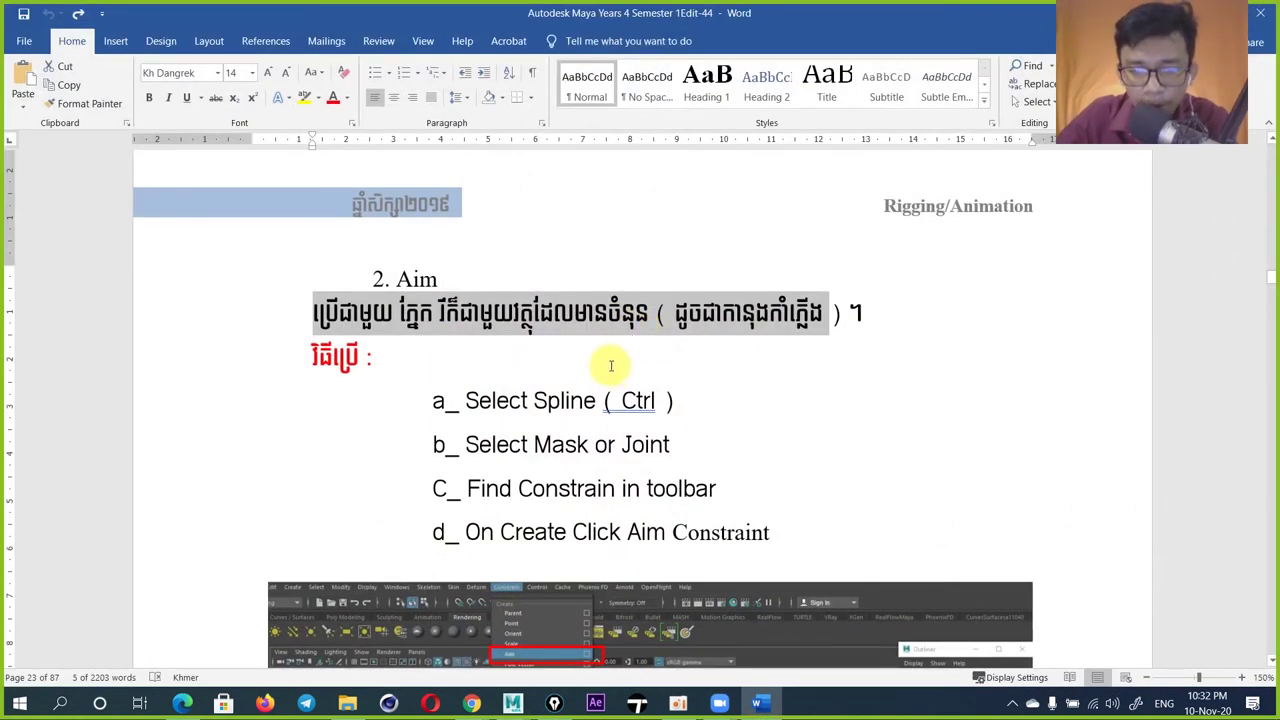
Step: Scroll Word back to the IV. Constraint section listing Point, Orient, Scale, Aim and Parent
scroll(611, 365, up, 4)
scroll(611, 365, up, 4)
scroll(612, 362, up, 3)
scroll(611, 361, up, 3)
scroll(610, 361, up, 4)
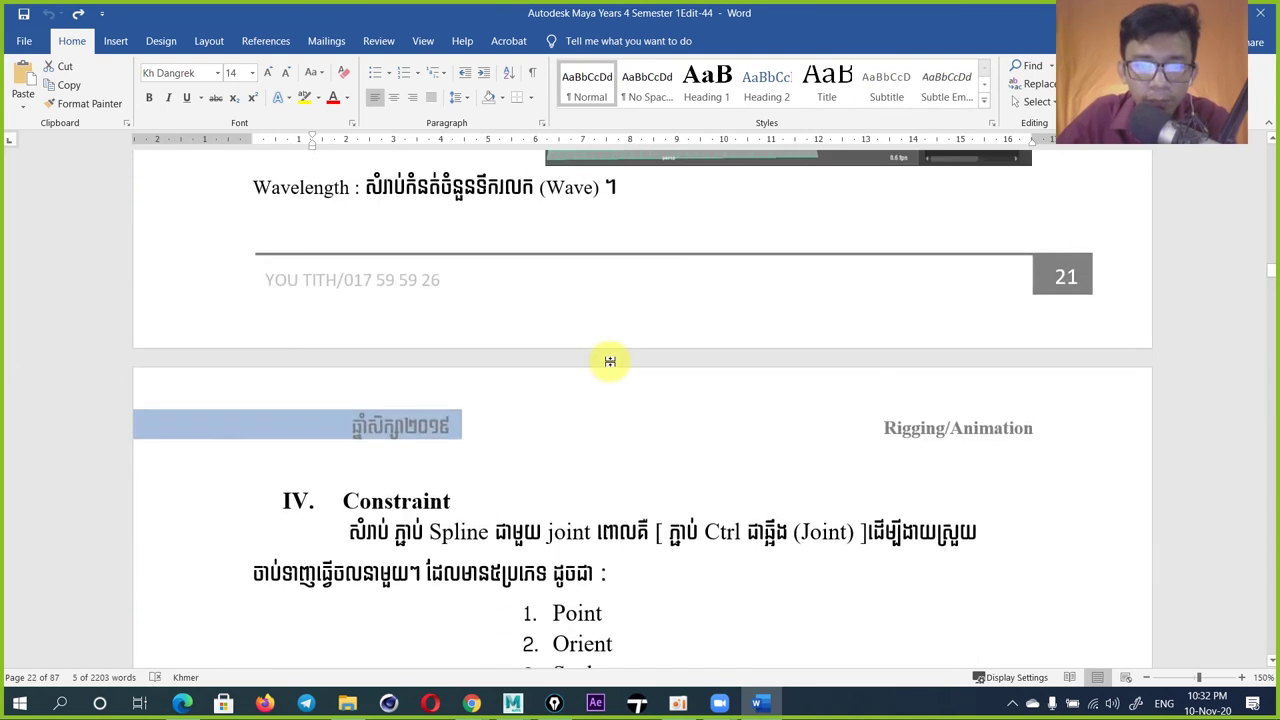
scroll(610, 361, down, 3)
scroll(610, 365, down, 3)
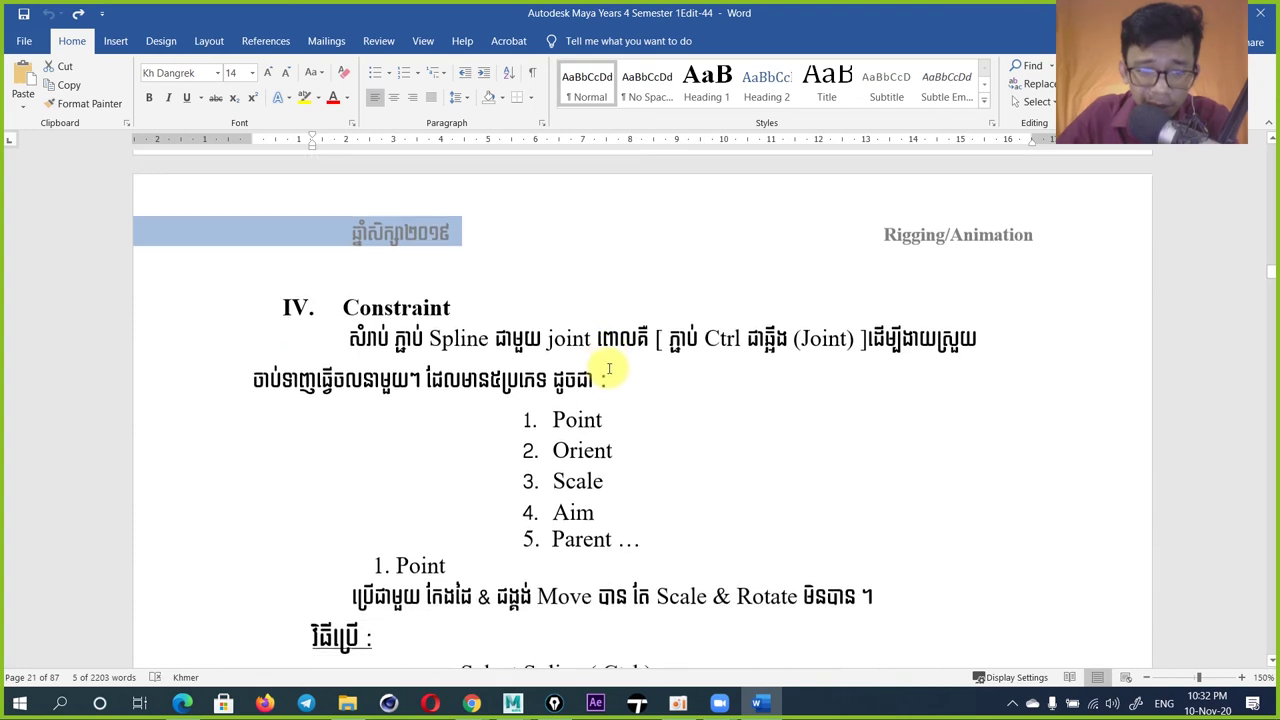
scroll(609, 370, down, 2)
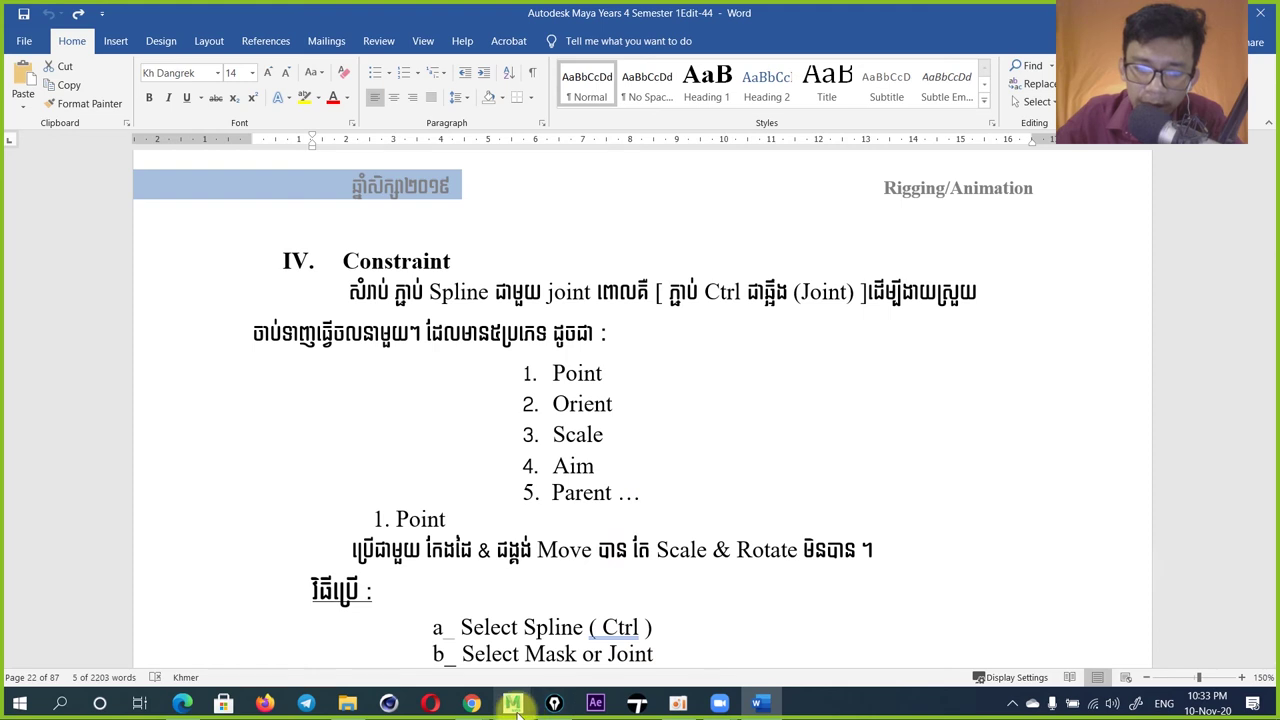
Step: Return to Maya, reframe the front view and select the character's body mesh
mouse_move(512, 703)
click(552, 660)
scroll(604, 352, down, 3)
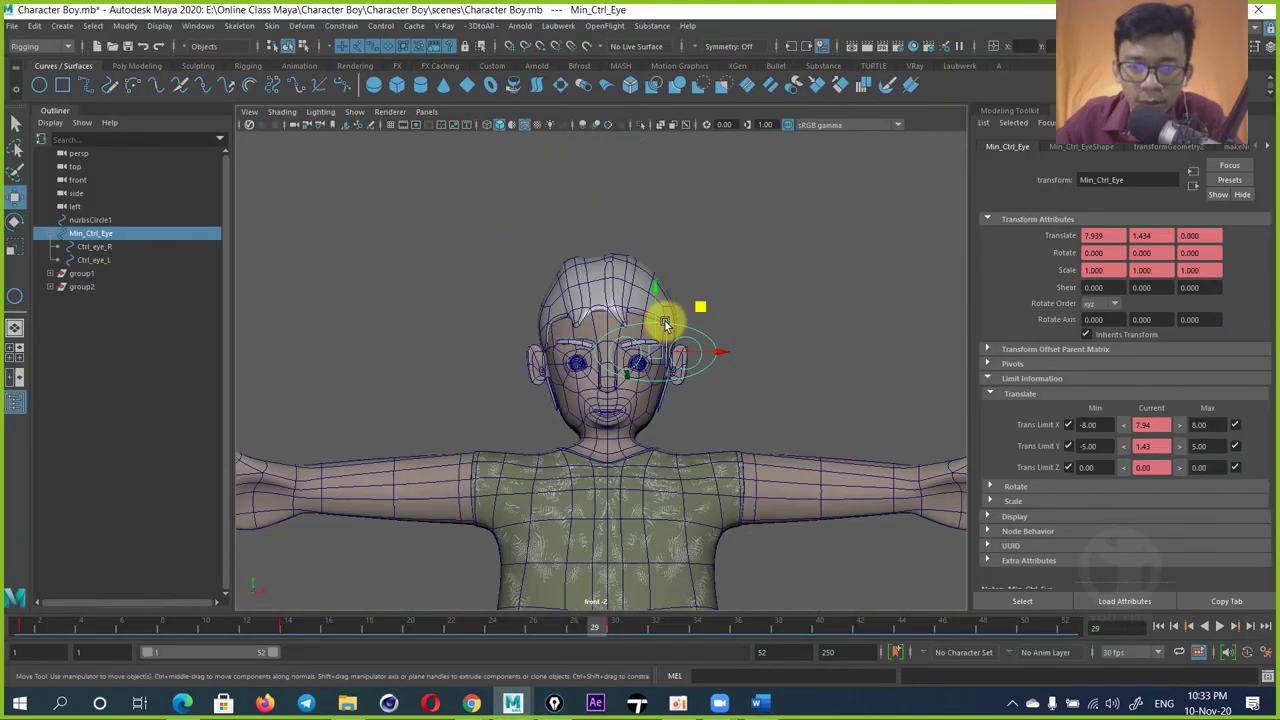
scroll(663, 314, down, 2)
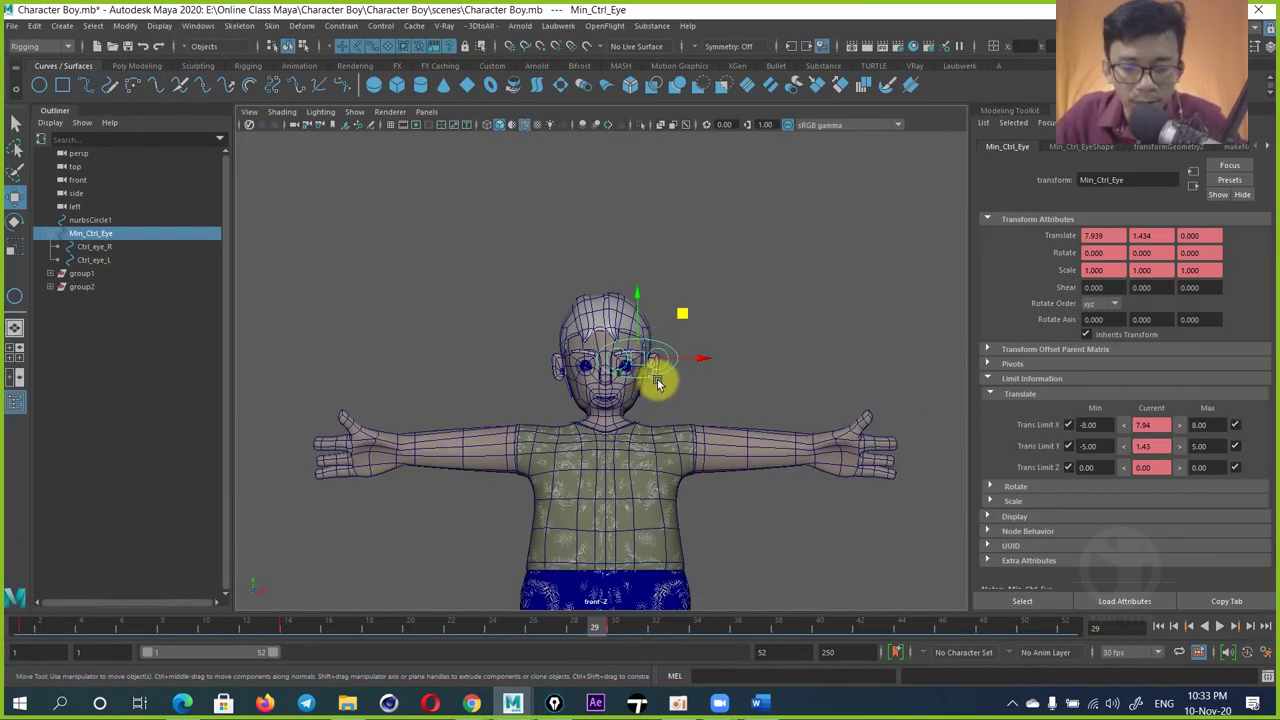
alt+middle_drag(648, 378, 555, 240)
scroll(570, 260, down, 1)
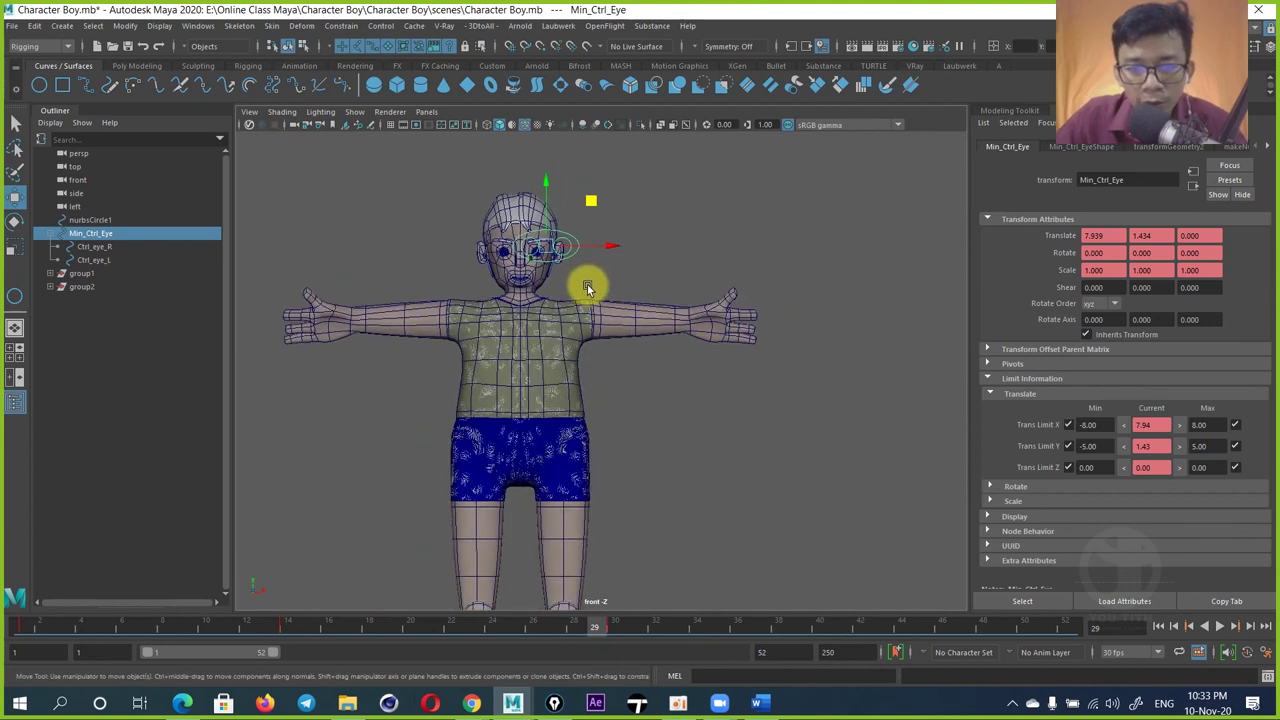
scroll(563, 273, down, 2)
scroll(545, 262, down, 1)
alt+middle_drag(545, 262, 553, 234)
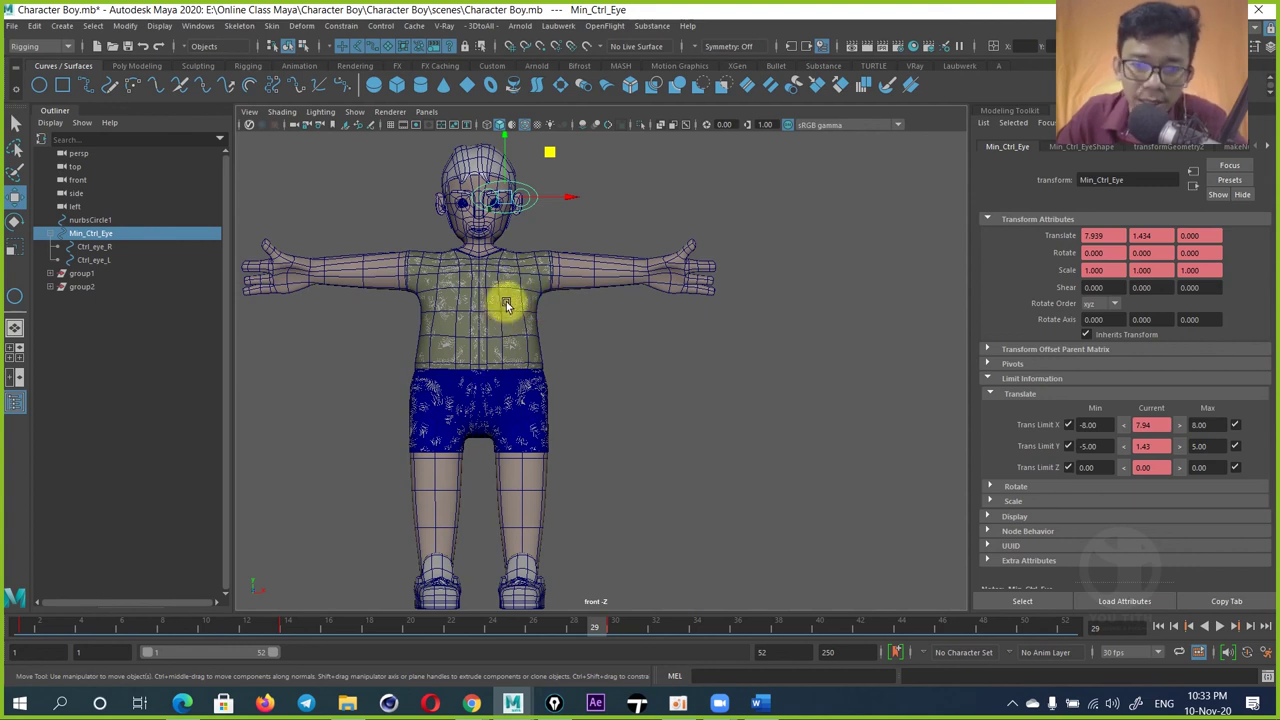
scroll(507, 305, down, 3)
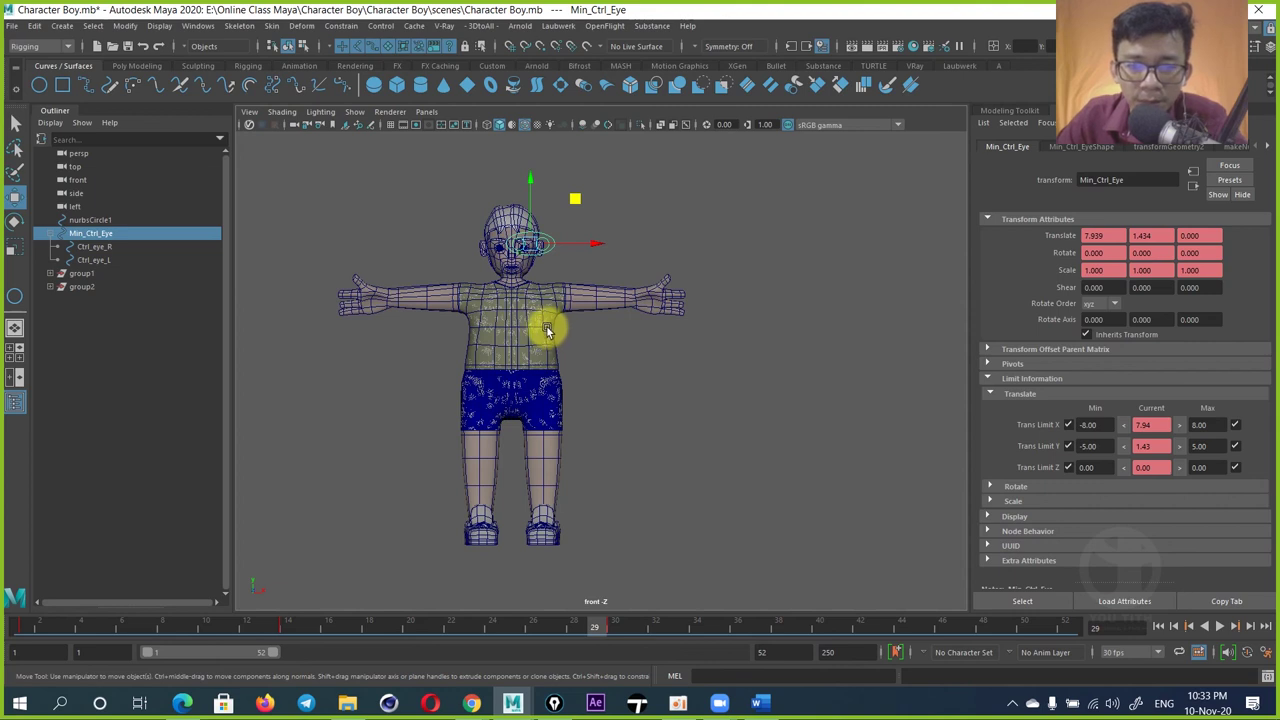
click(512, 332)
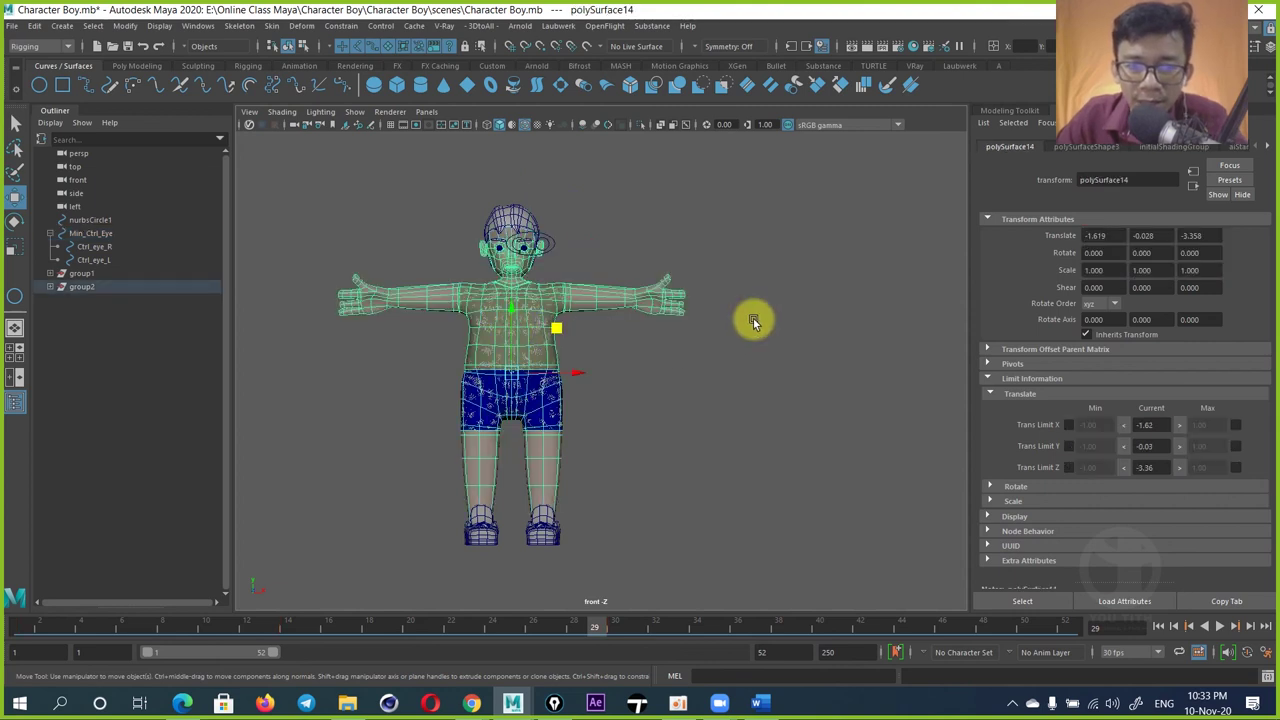
Step: Draw a three-joint chain, joint1, beside the character with the Rigging Joint tool
click(248, 65)
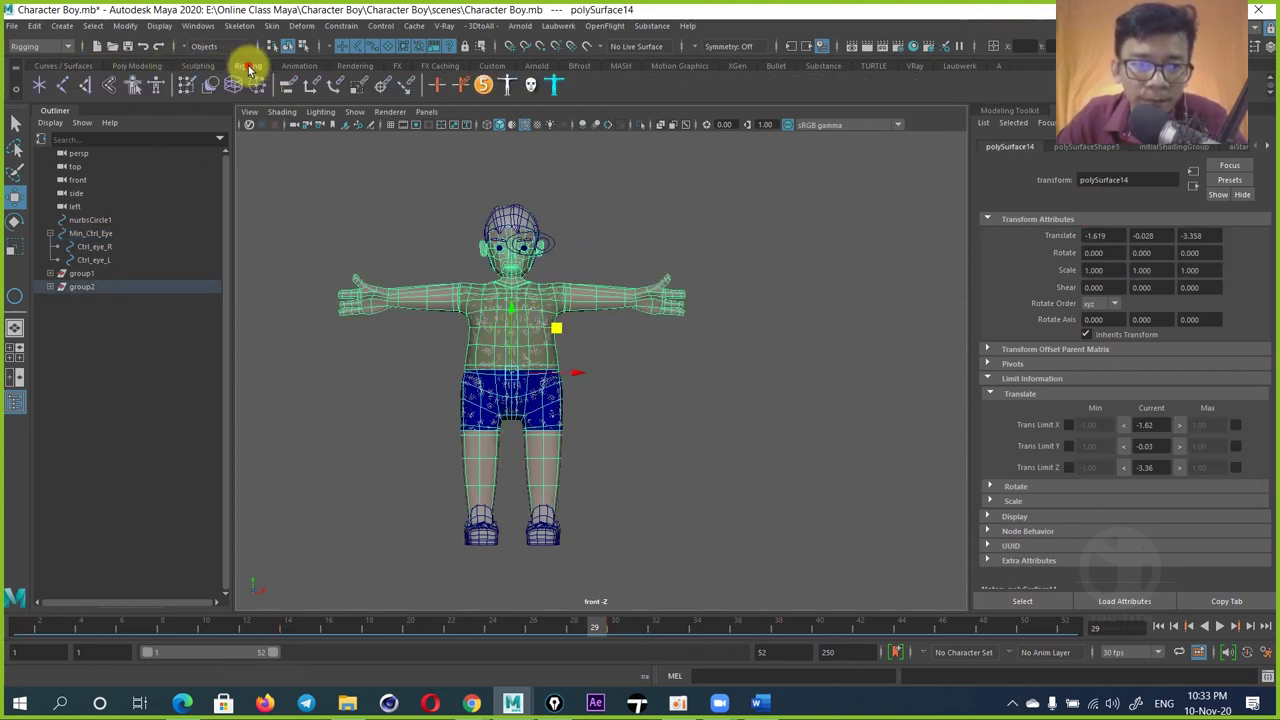
click(679, 373)
click(684, 490)
click(667, 548)
click(625, 545)
key(Return)
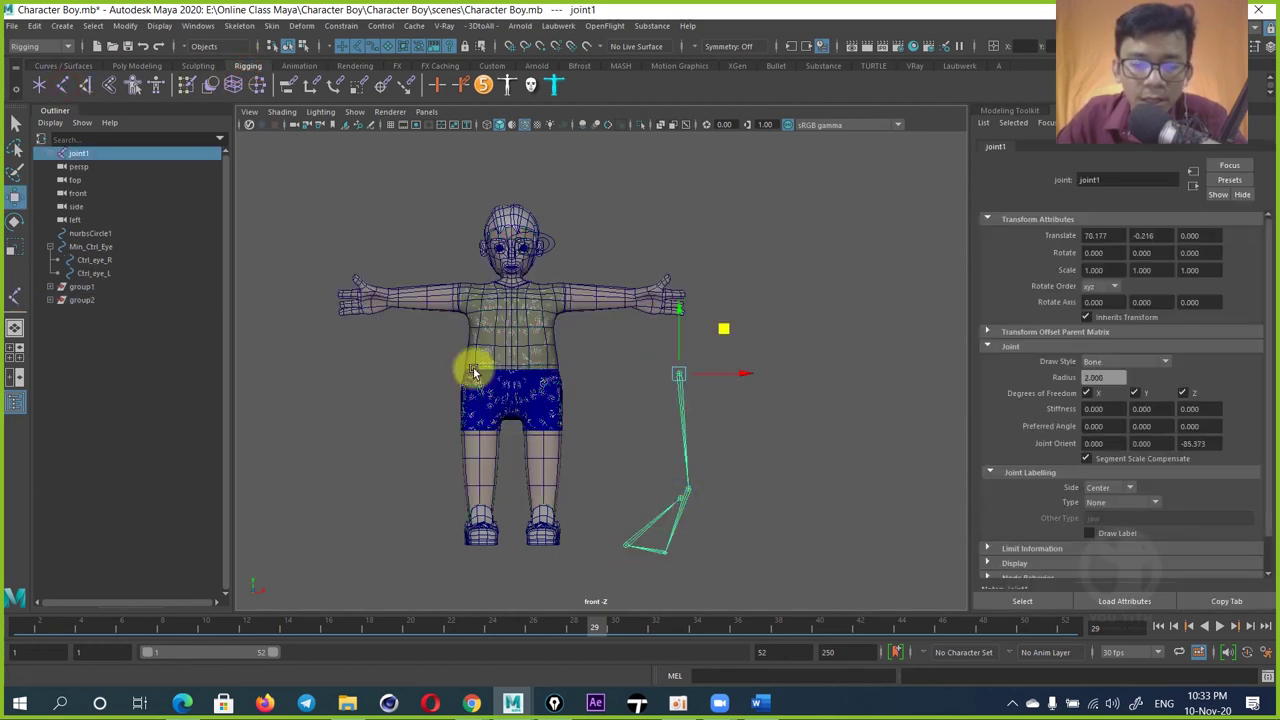
Step: Draw NURBS circle nurbsCircle2 to the right of the joint chain and deselect it
click(68, 66)
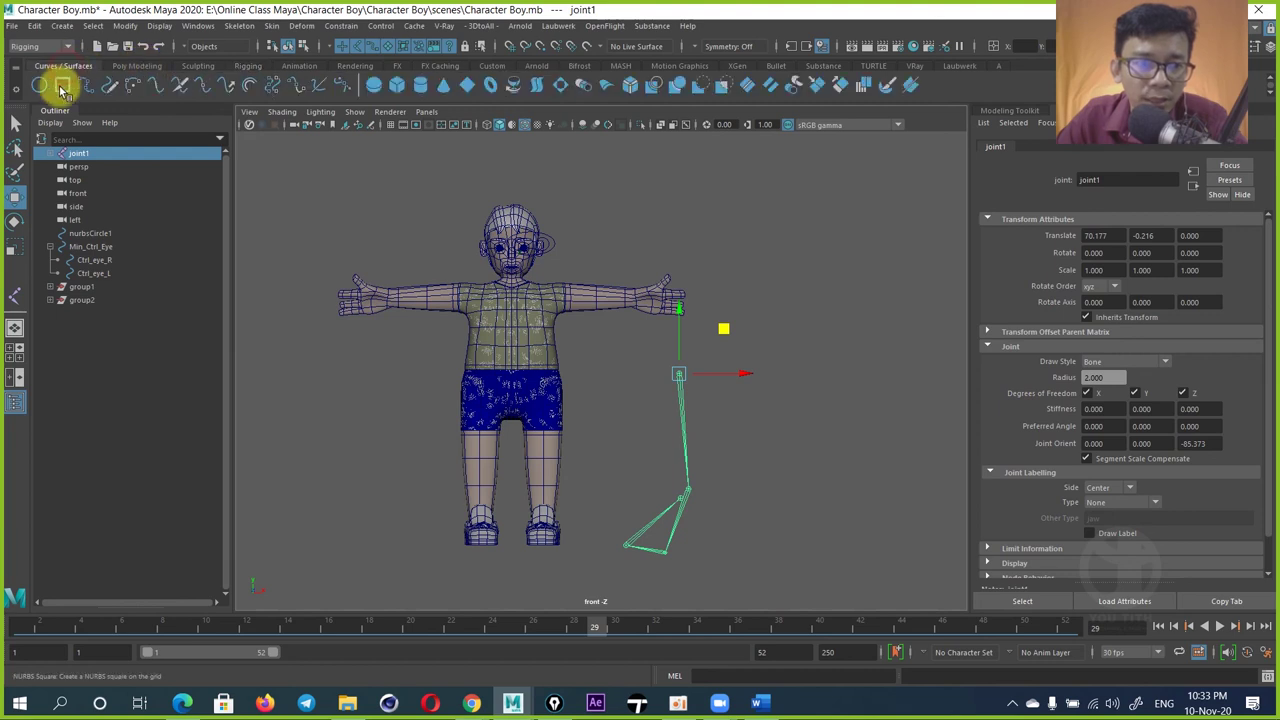
click(40, 84)
mouse_move(800, 414)
mouse_down()
mouse_move(840, 447)
mouse_move(818, 398)
mouse_up()
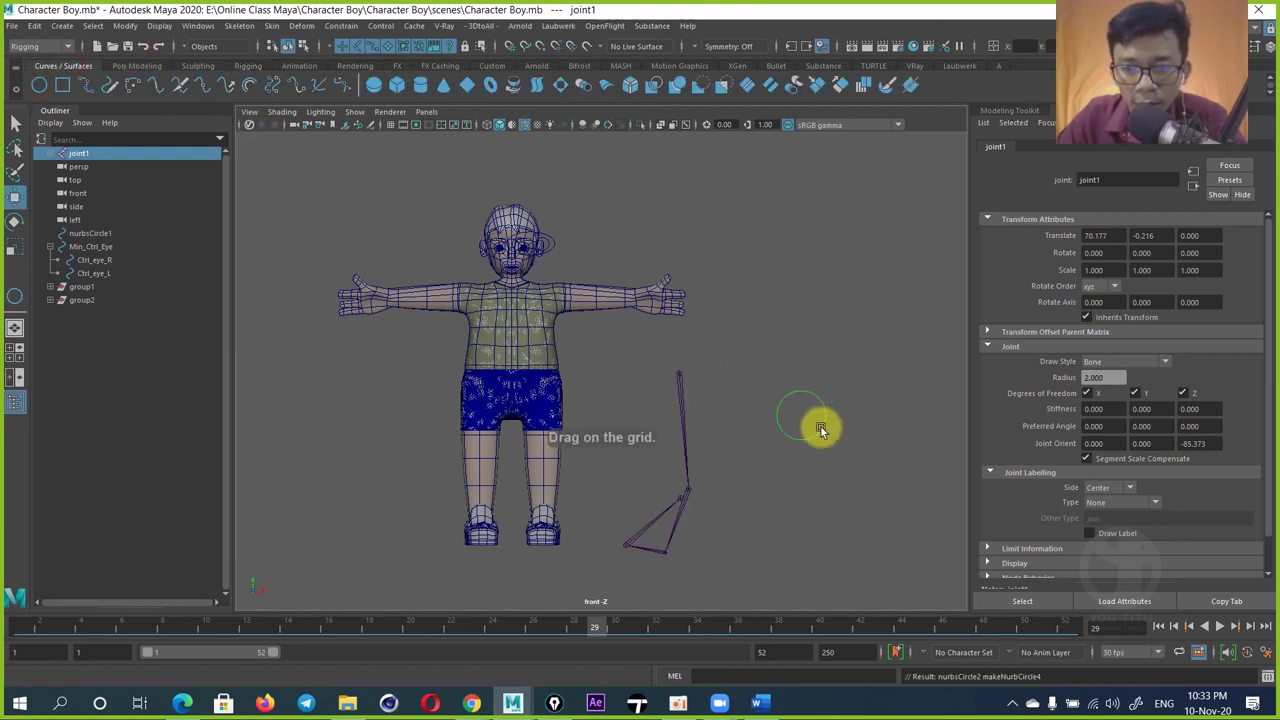
click(706, 280)
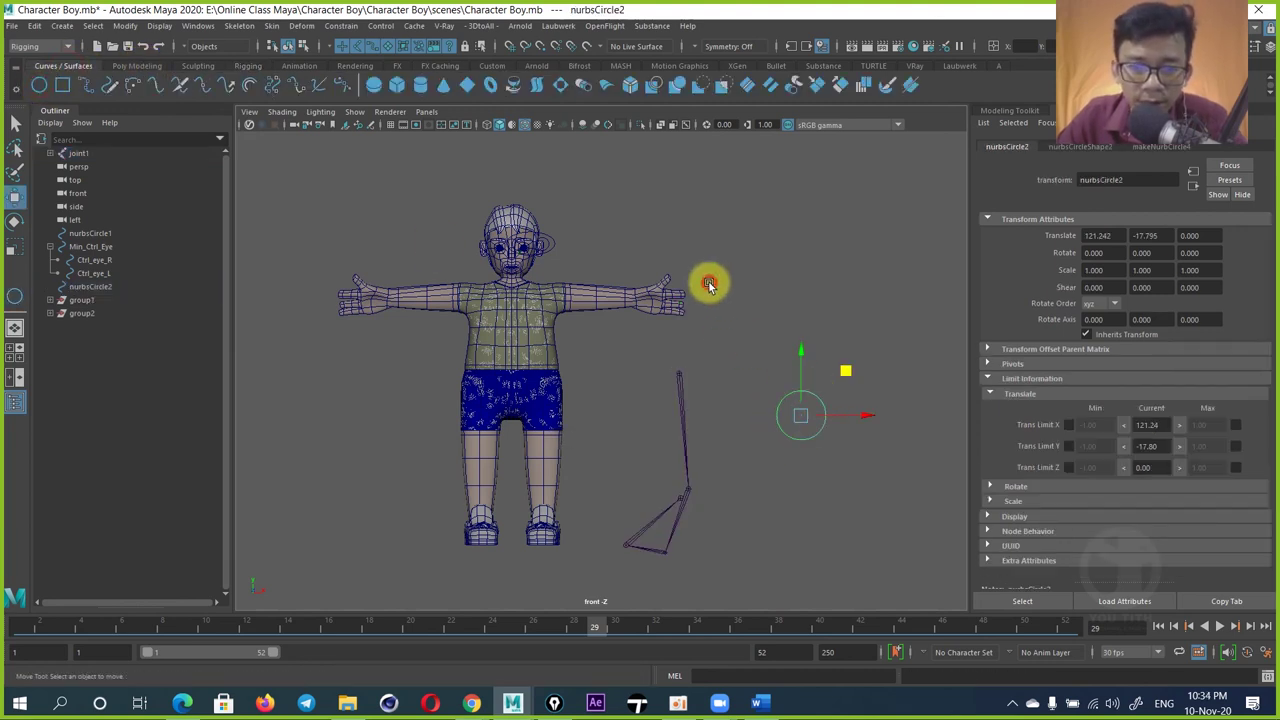
scroll(600, 260, up, 3)
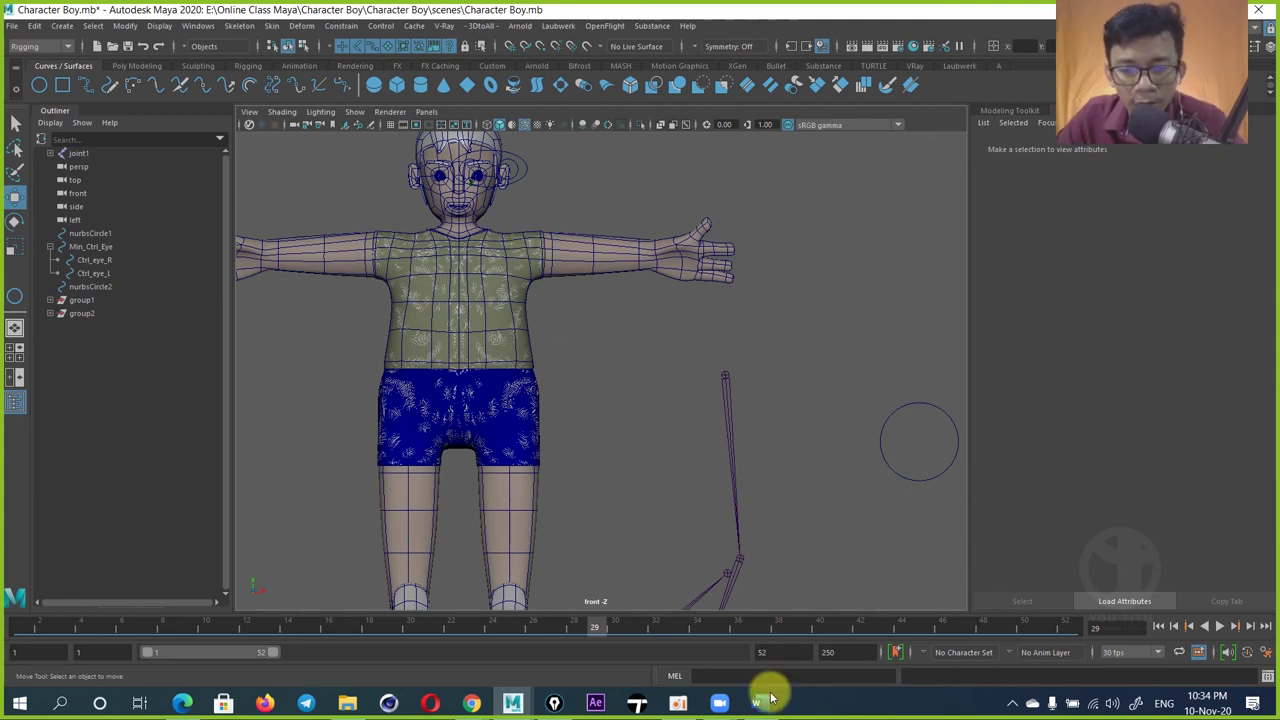
click(758, 703)
Step: Review Word's Point Constraint steps and 'On Create Click Point Constraint' screenshot, then return to Maya
scroll(562, 355, up, 2)
scroll(560, 420, down, 3)
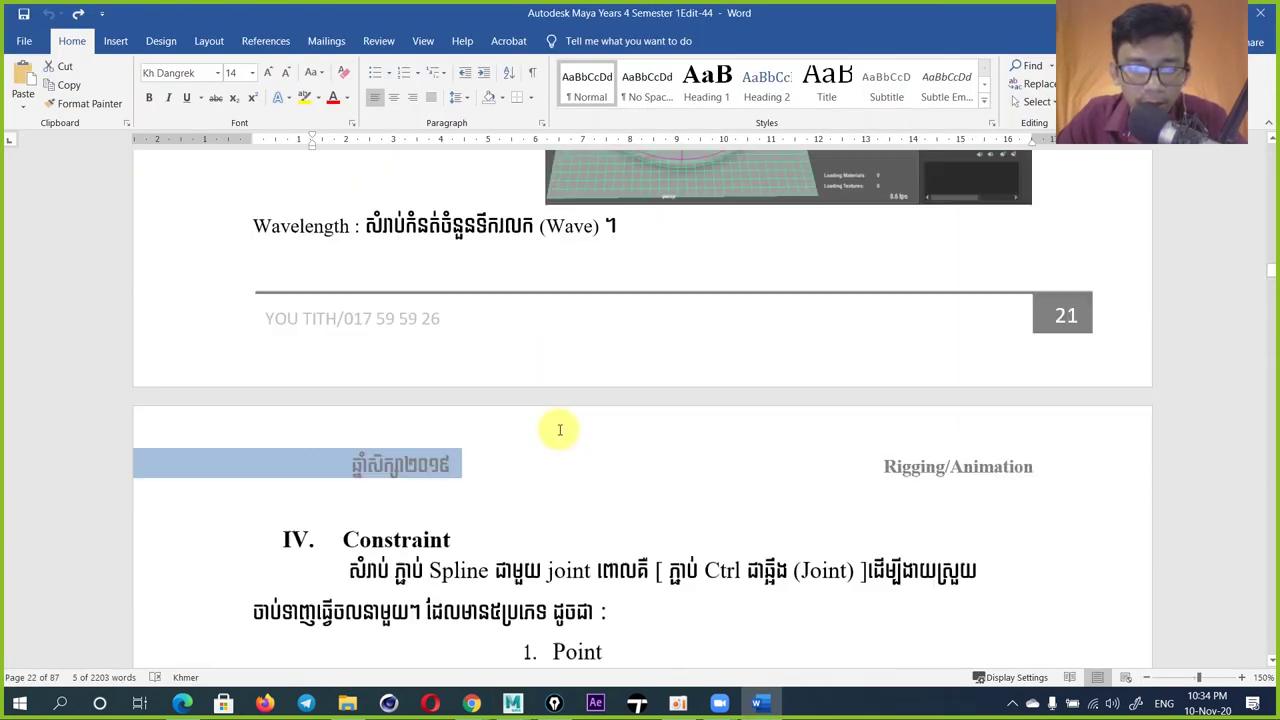
scroll(560, 425, down, 6)
scroll(520, 330, down, 3)
scroll(490, 300, up, 1)
scroll(494, 334, up, 2)
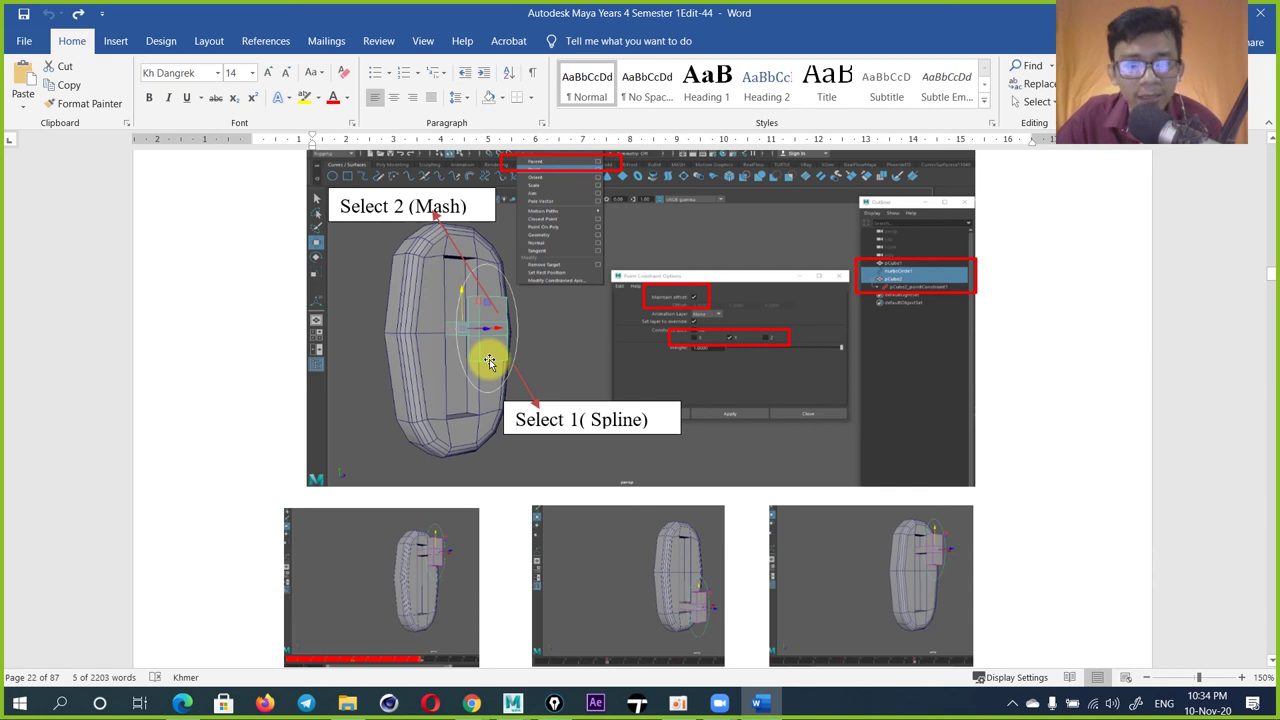
scroll(480, 392, up, 1)
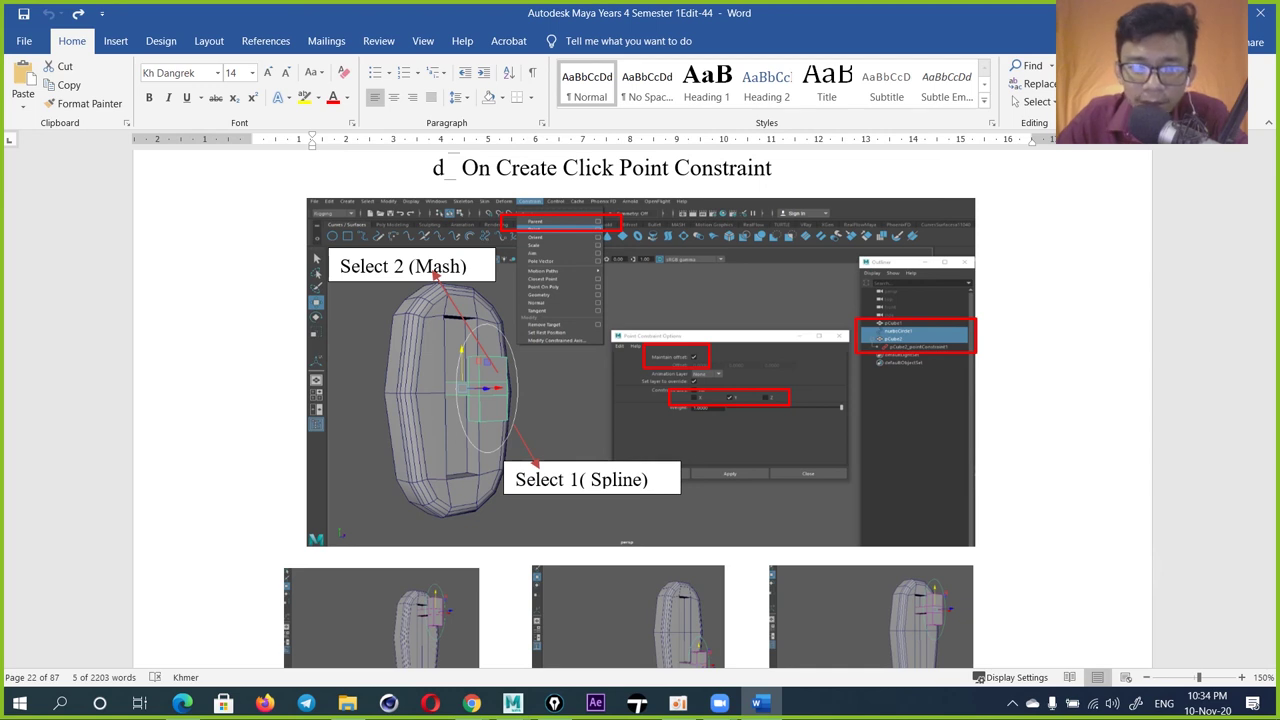
key(alt+Tab)
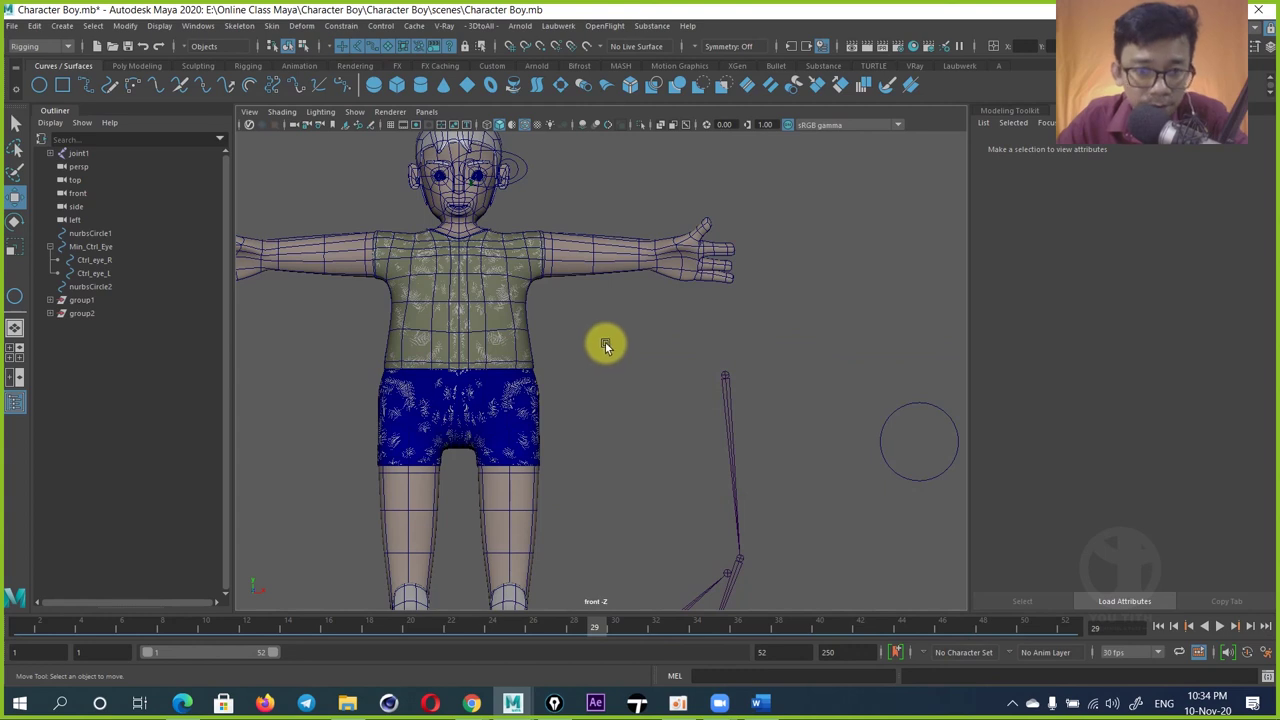
Step: Select nurbsCircle2 then joint1 and bring up the Constrain menu's constraint types
scroll(607, 340, down, 2)
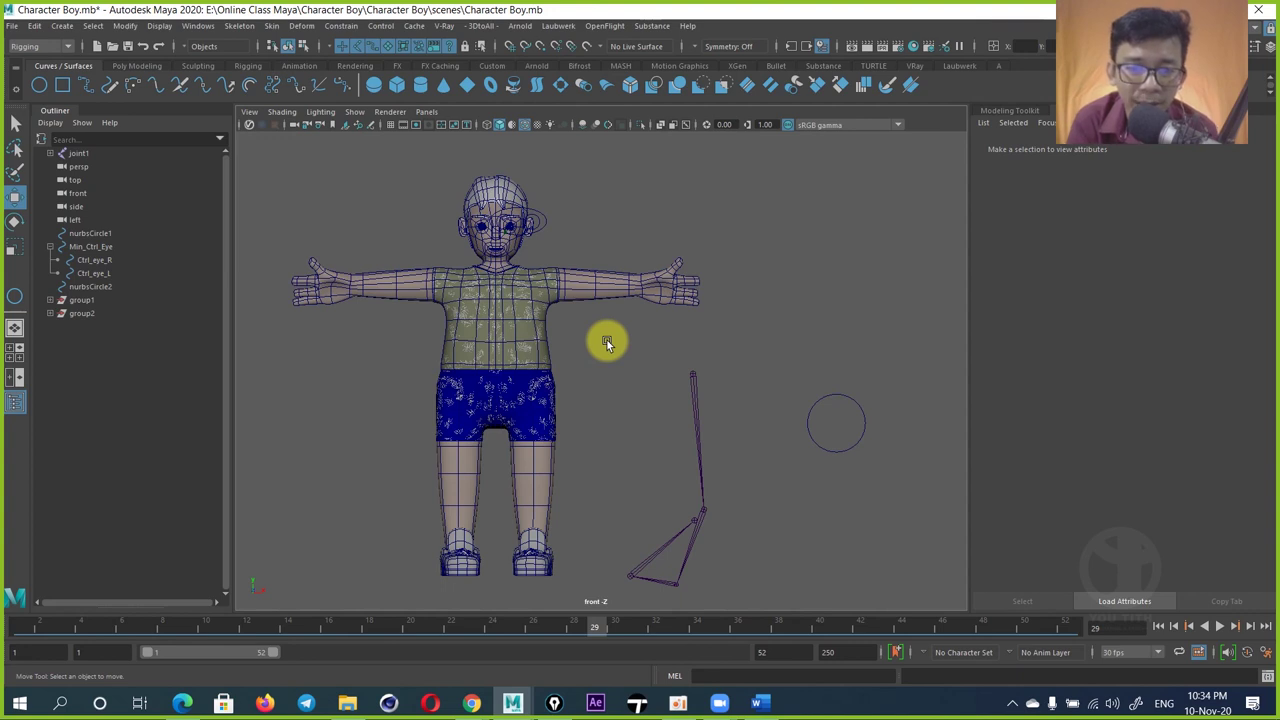
click(279, 26)
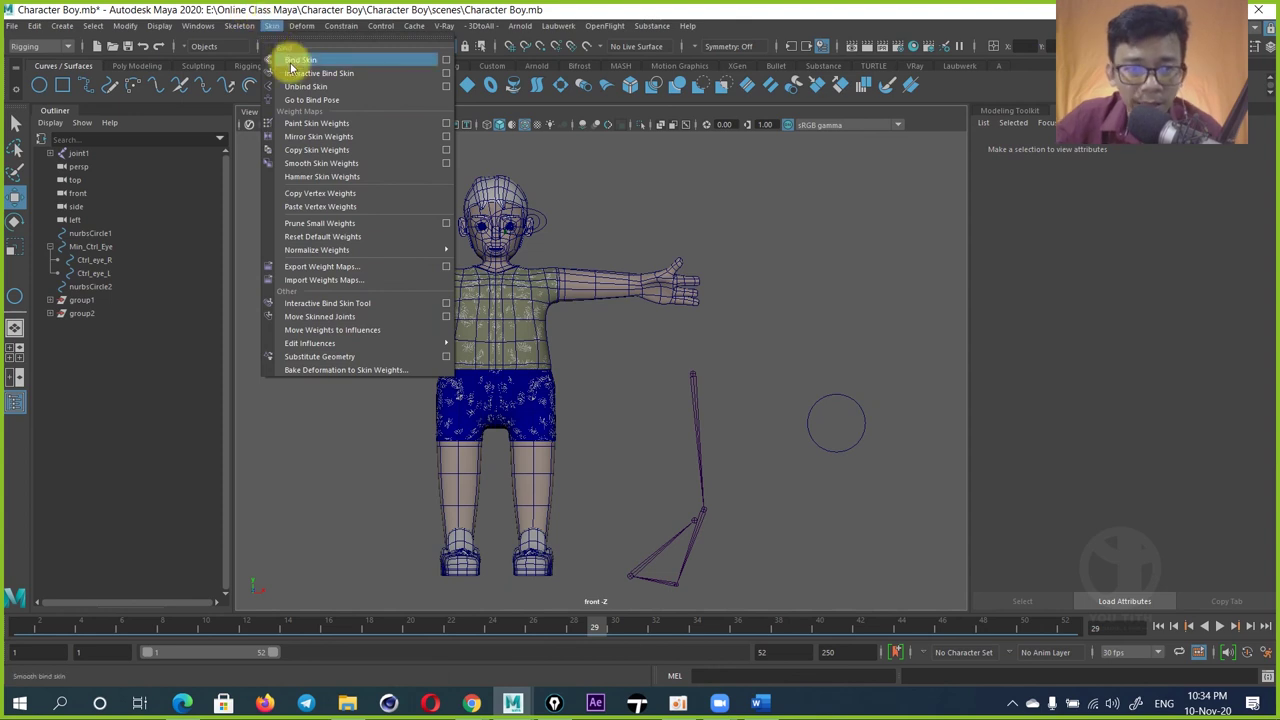
click(820, 401)
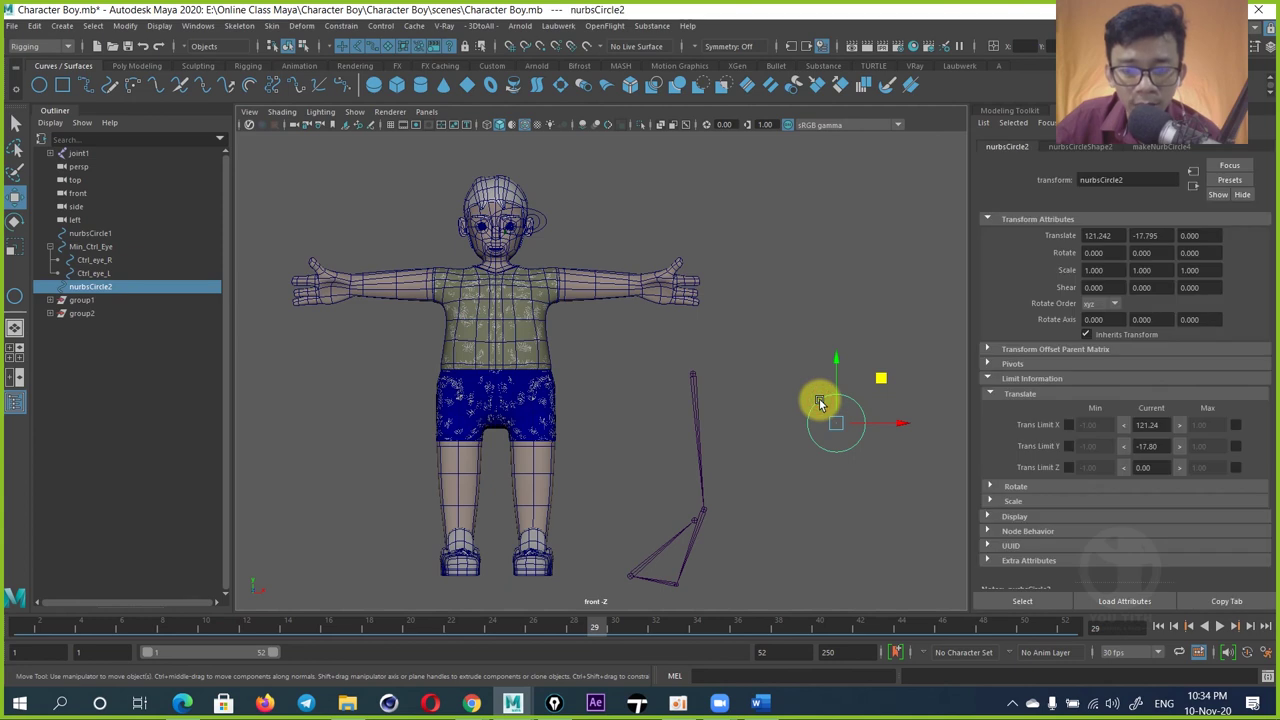
click(692, 390)
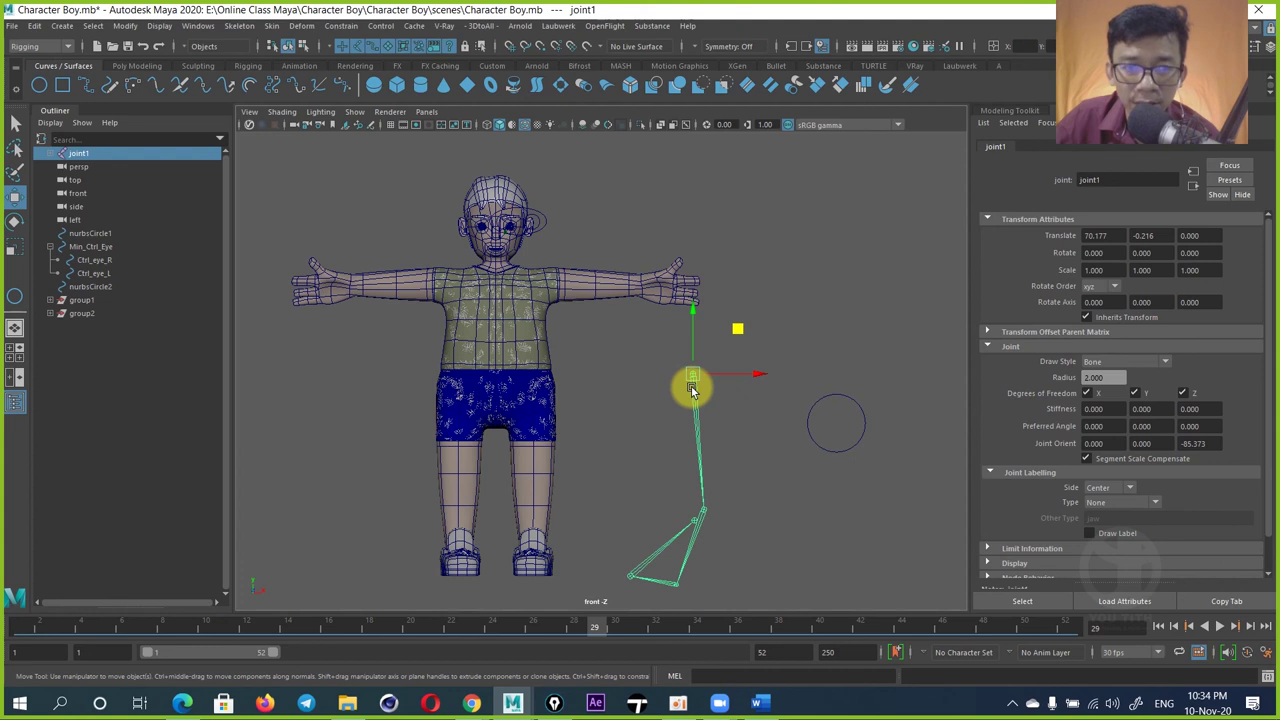
click(340, 25)
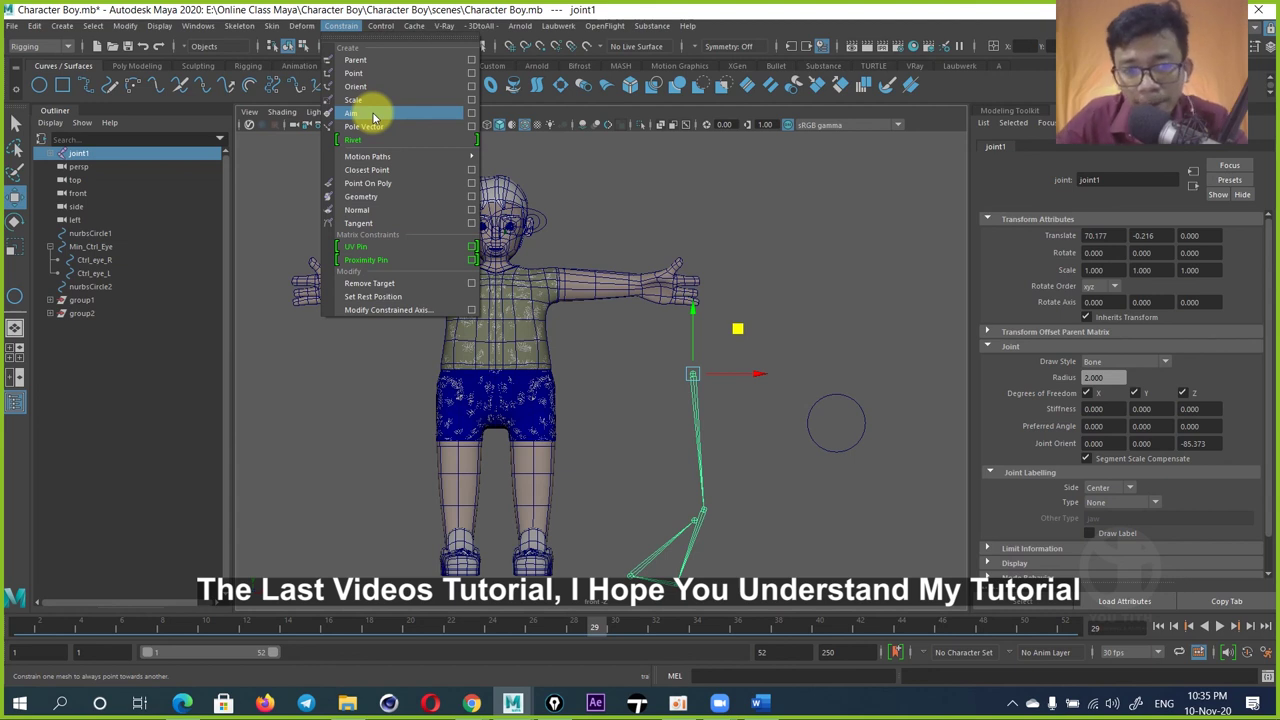
Step: Dismiss the Constrain and Edit menus without applying anything, then select Min_Ctrl_Eye
click(668, 206)
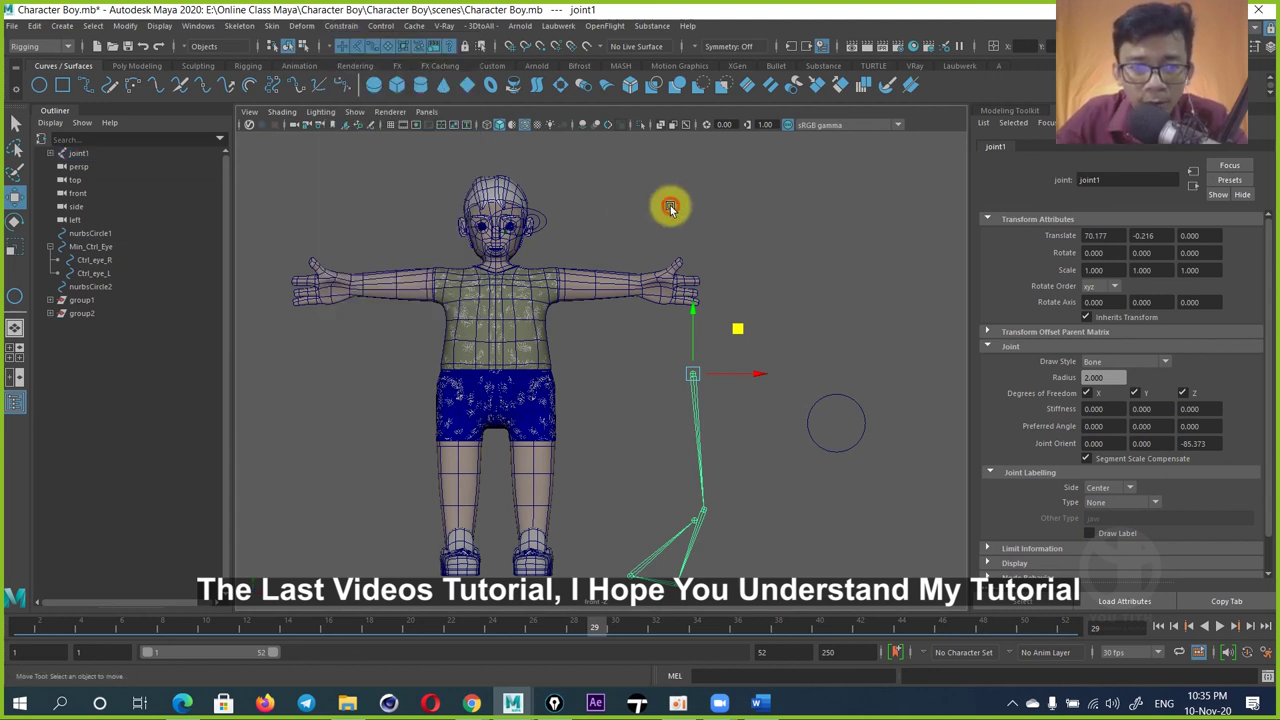
click(668, 206)
click(35, 26)
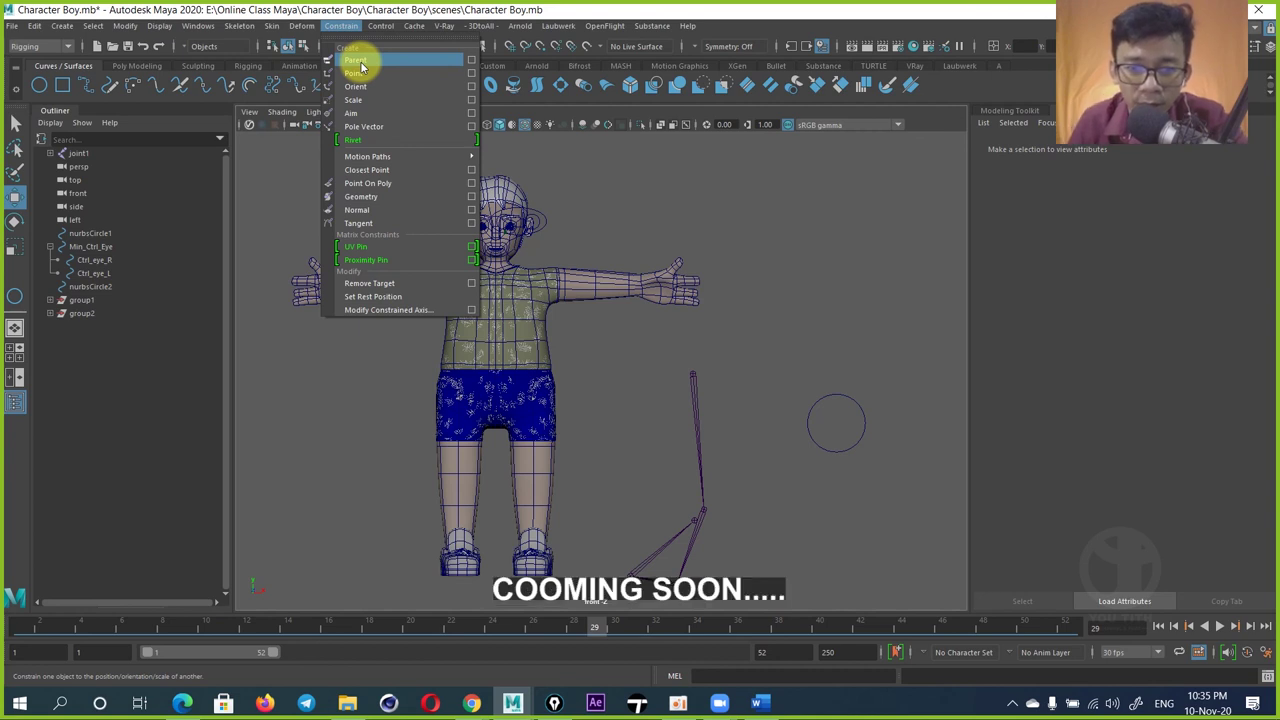
click(34, 25)
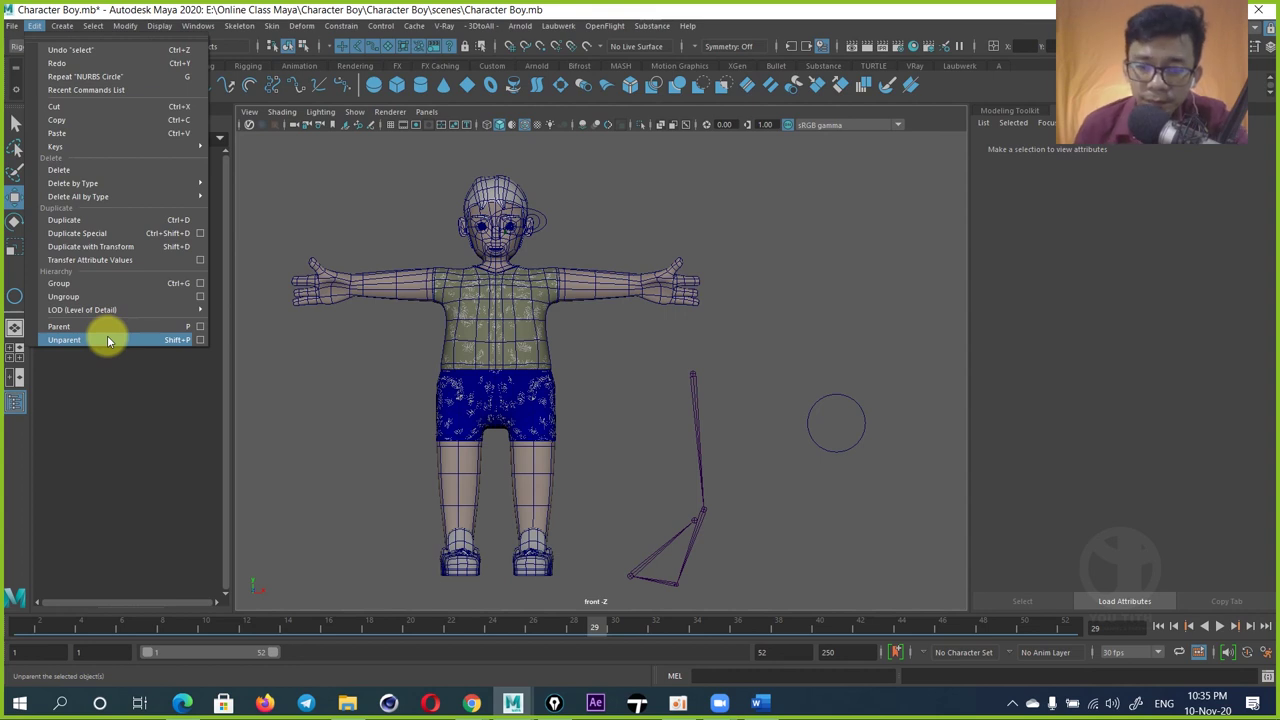
click(834, 403)
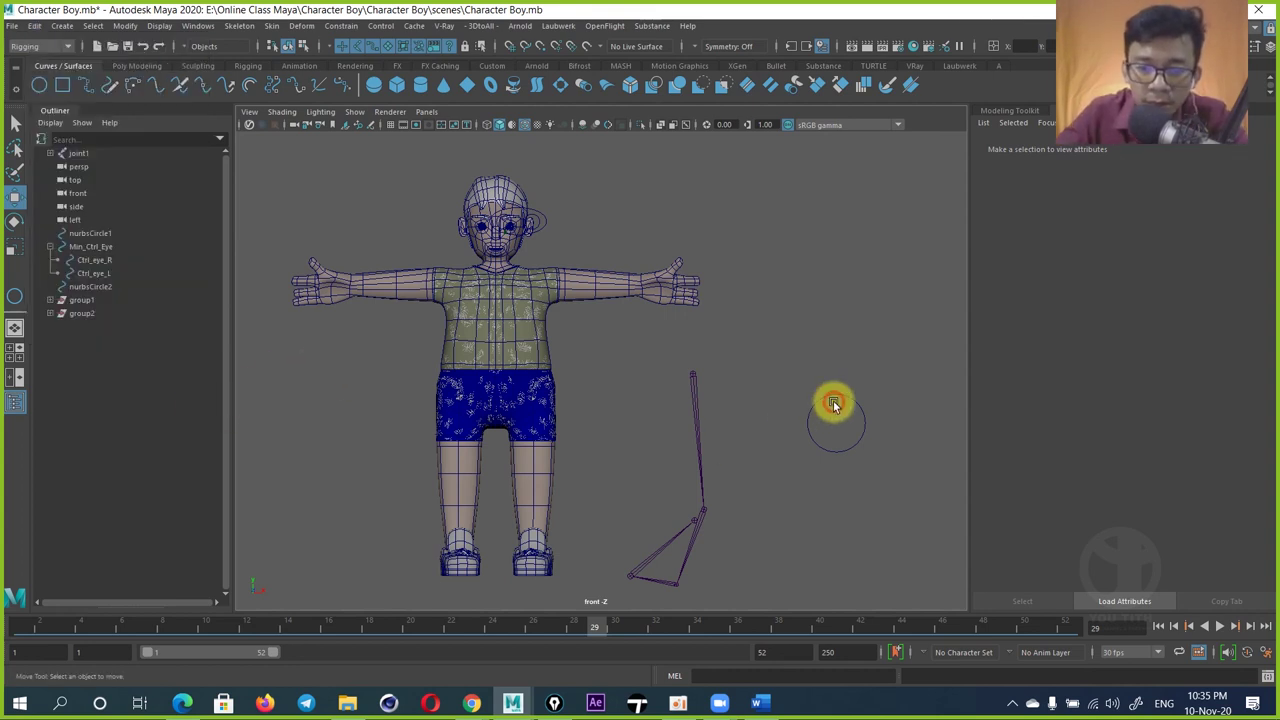
click(545, 225)
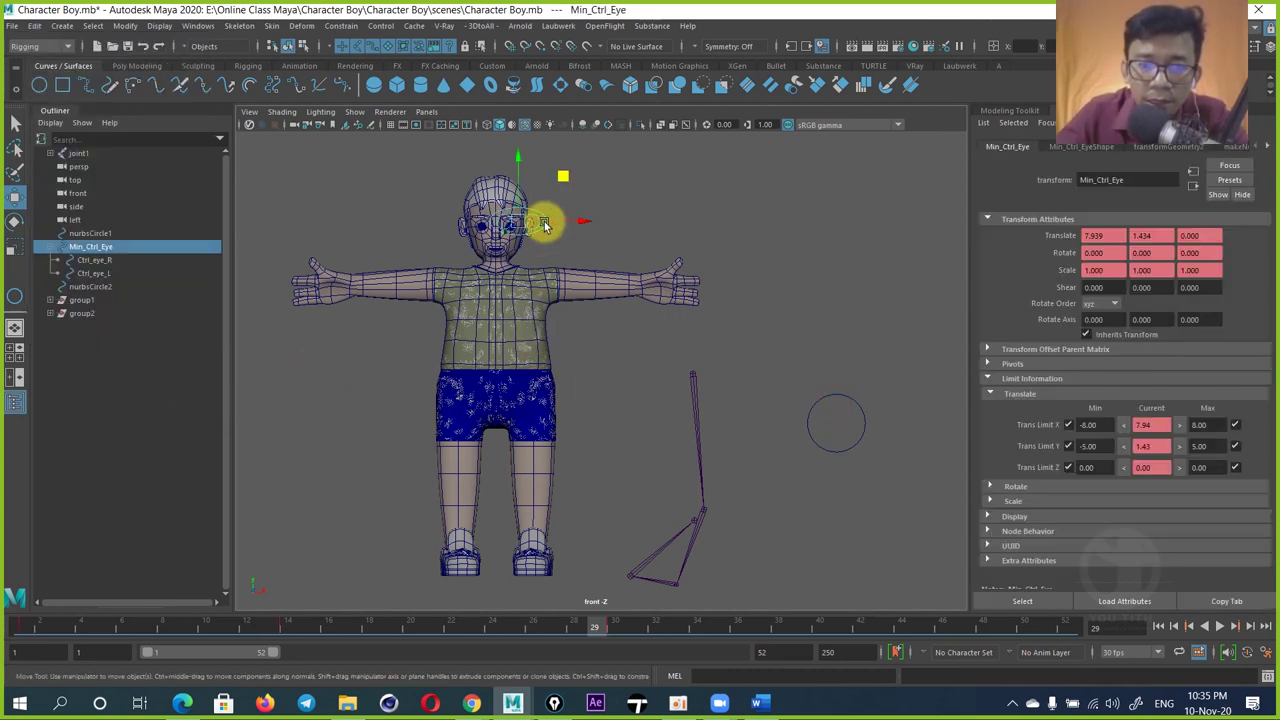